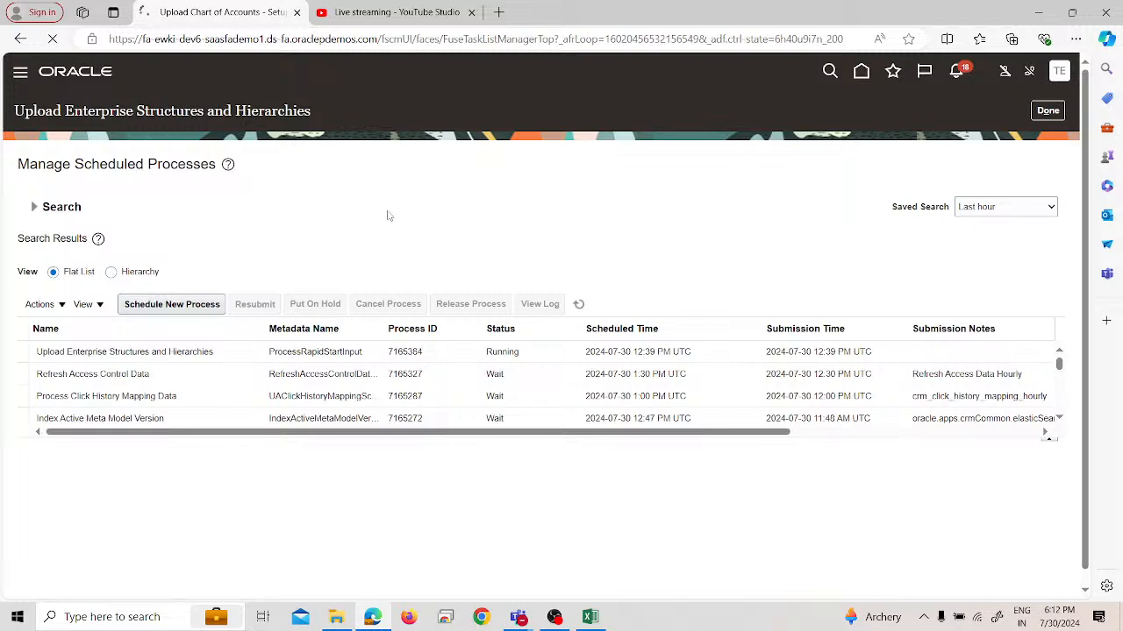
Check the live stream in YouTube Studio, and try to reopen the Oracle application in a new browser tab, closing the old one
{"action": "left_click", "coordinate": [430, 10]}
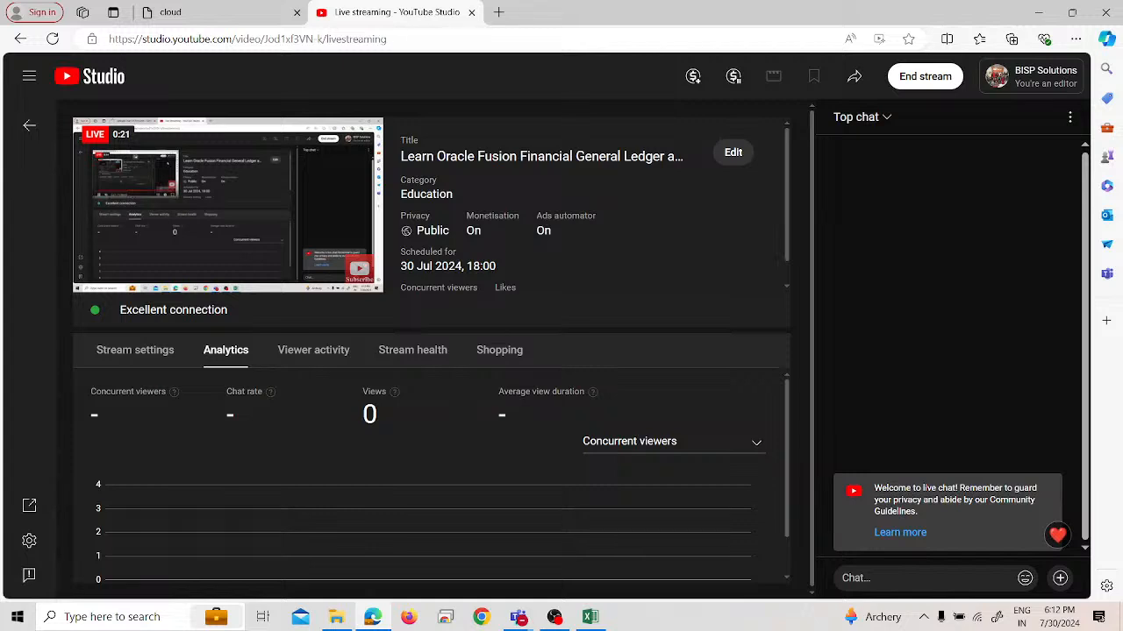
{"action": "left_click", "coordinate": [175, 12]}
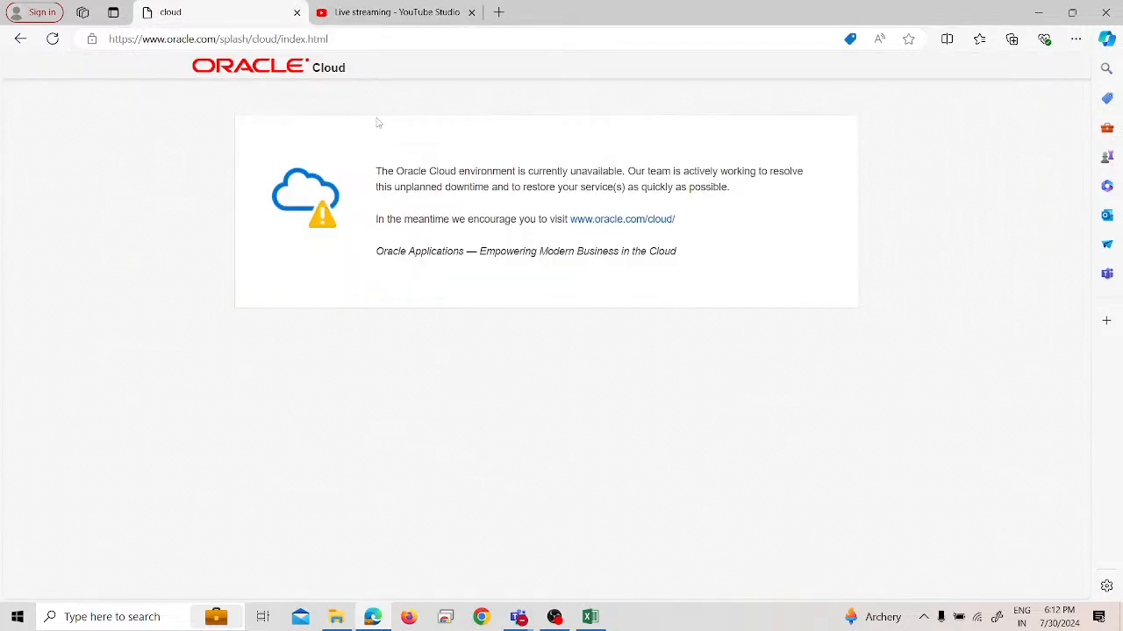
{"action": "left_click", "coordinate": [56, 39]}
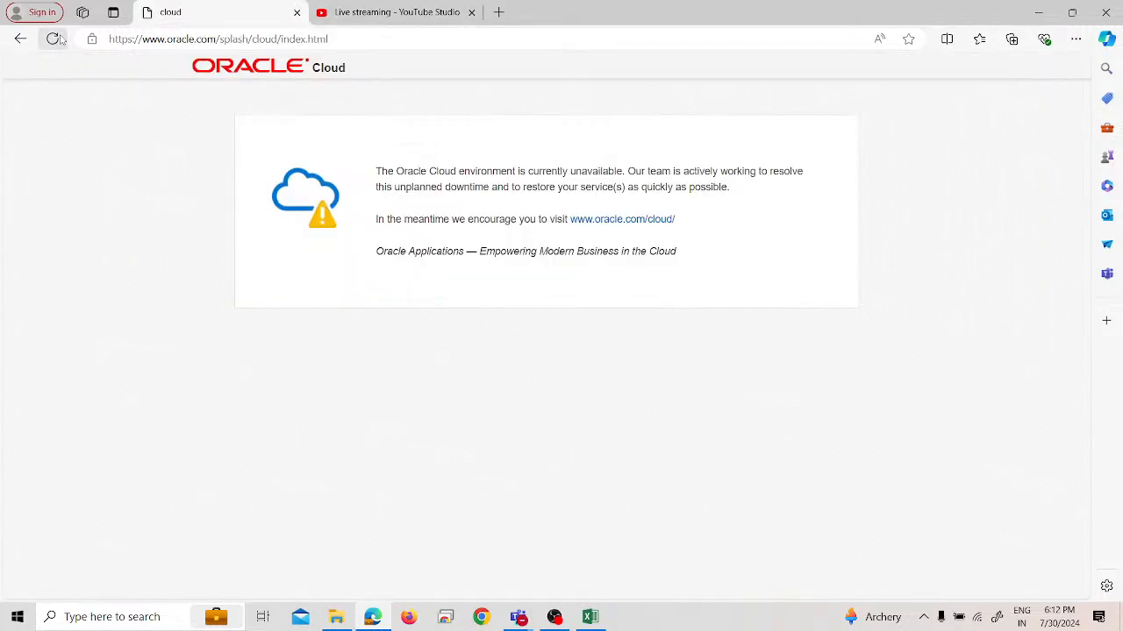
{"action": "left_click", "coordinate": [498, 12]}
{"action": "key", "text": "ctrl+v"}
{"action": "key", "text": "Return"}
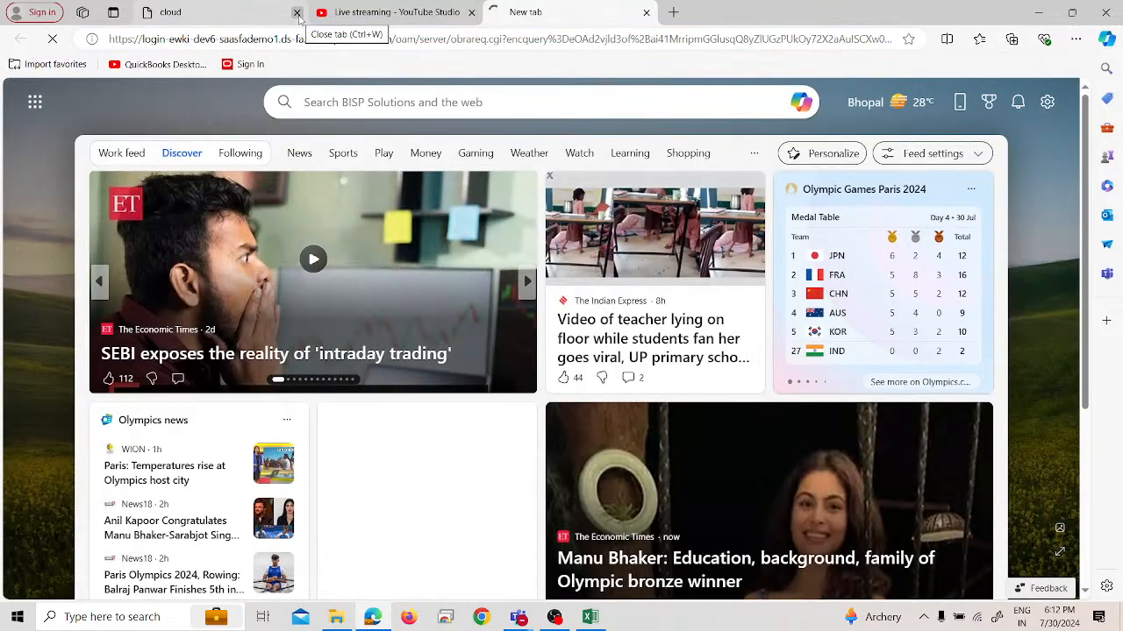
{"action": "left_click", "coordinate": [297, 13]}
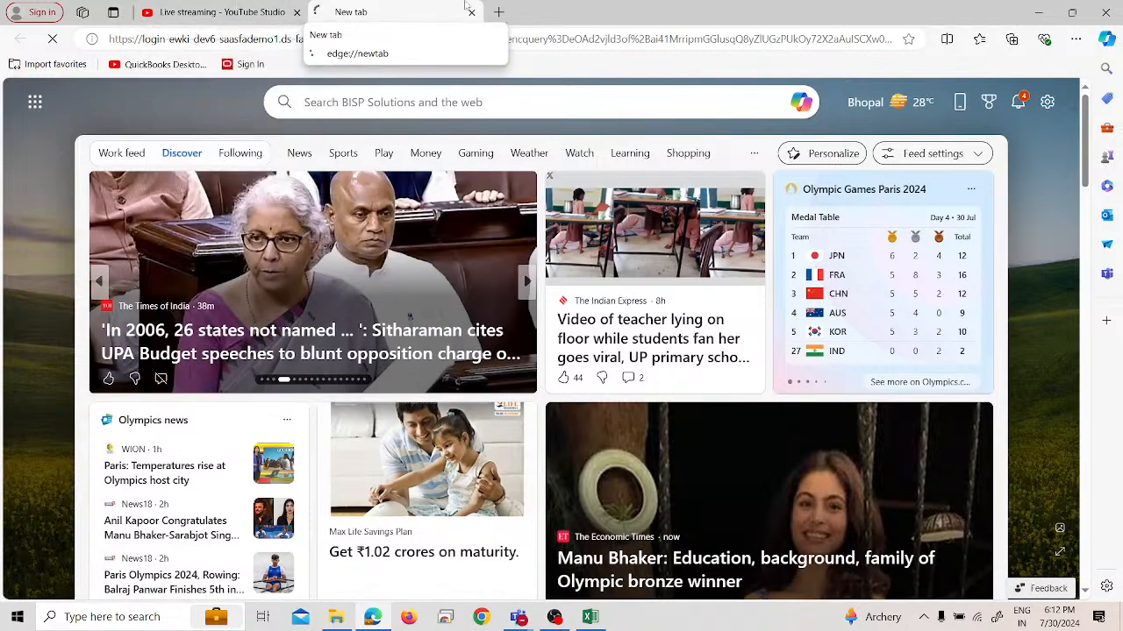
Try to open the saved Oracle Sign In favorite in another tab, and close both Oracle tabs
{"action": "left_click", "coordinate": [497, 12]}
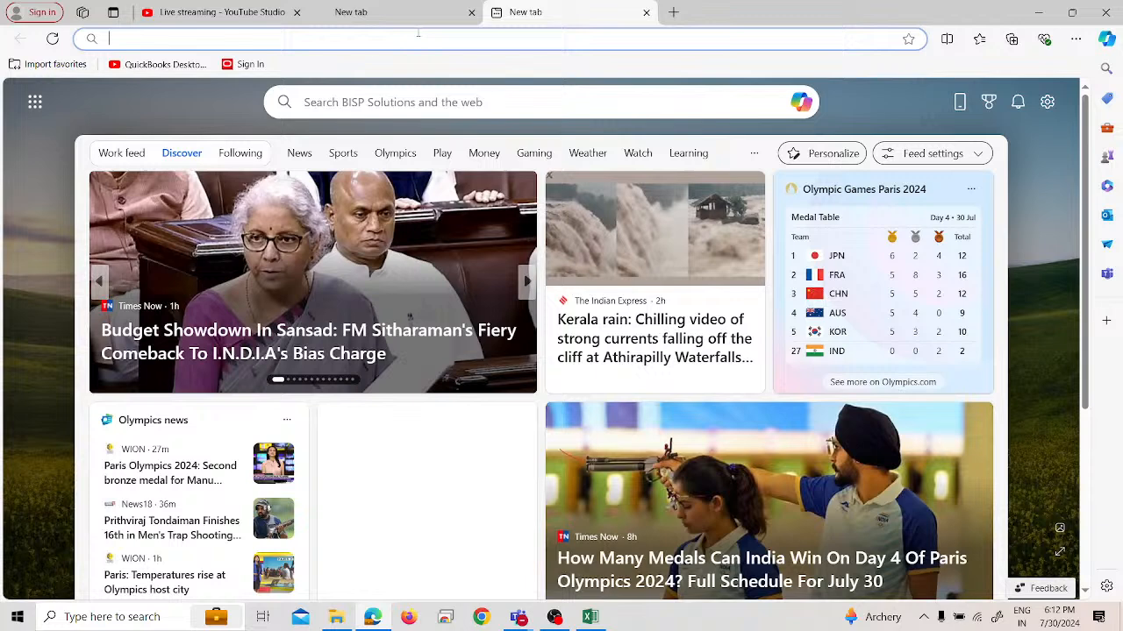
{"action": "left_click", "coordinate": [246, 64]}
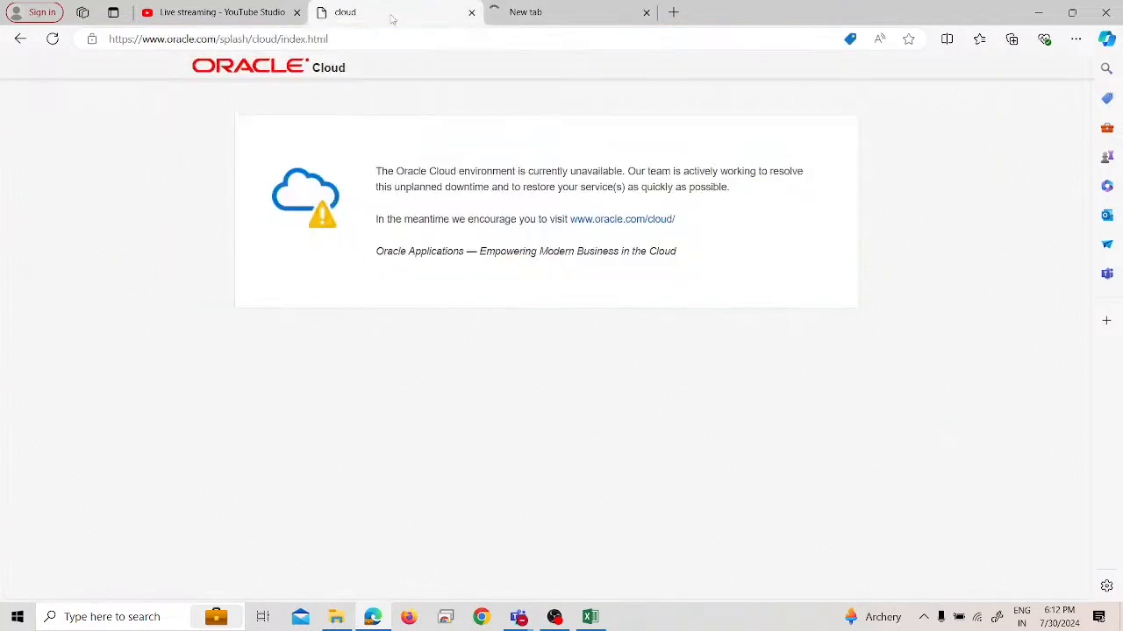
{"action": "left_click", "coordinate": [487, 13]}
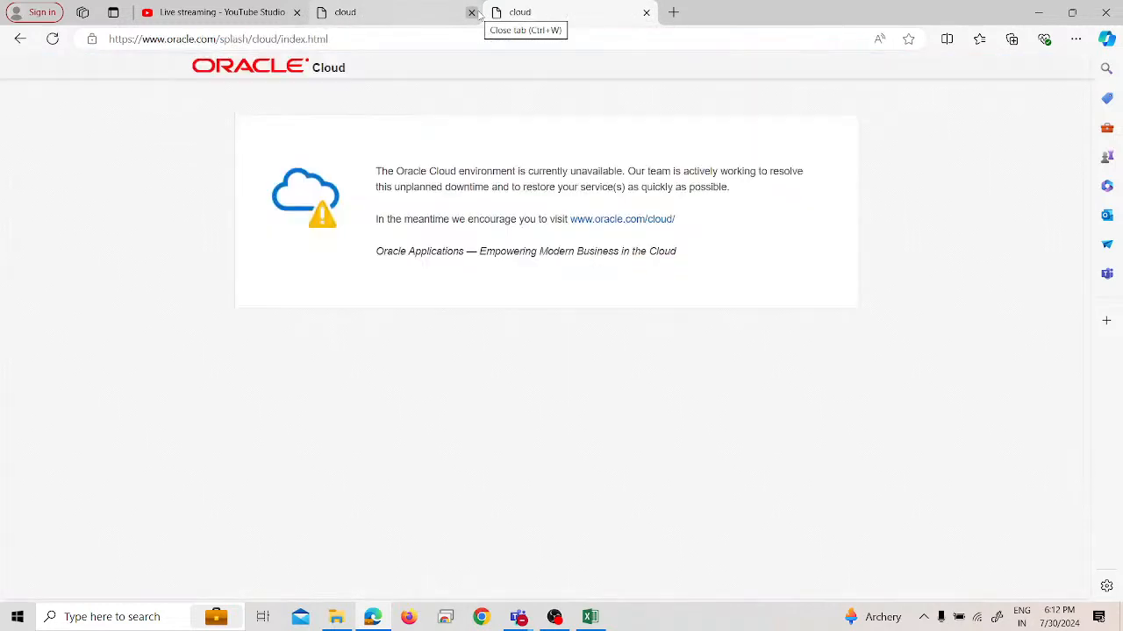
{"action": "left_click", "coordinate": [471, 12]}
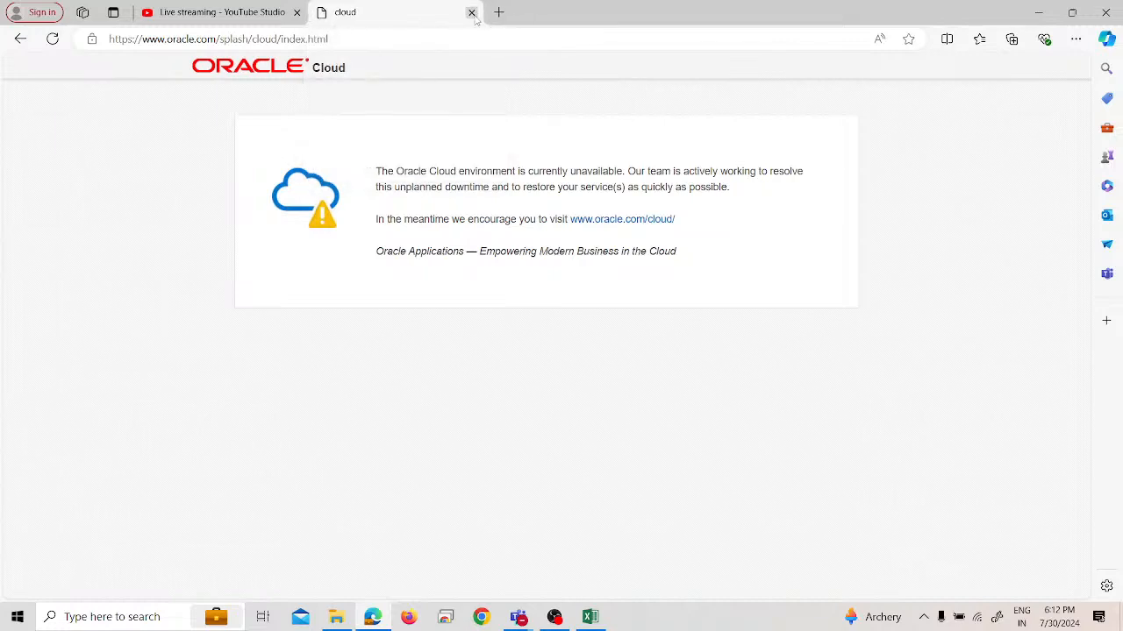
{"action": "left_click", "coordinate": [471, 12]}
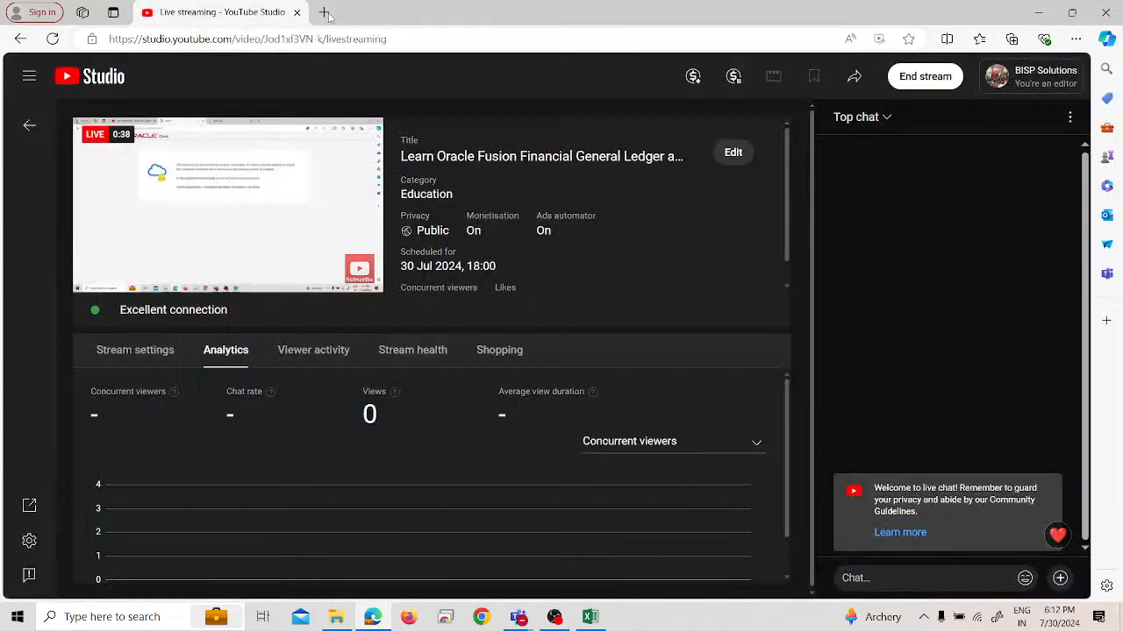
Retry the Oracle Sign In favorite in two fresh tabs, closing each one
{"action": "left_click", "coordinate": [323, 12]}
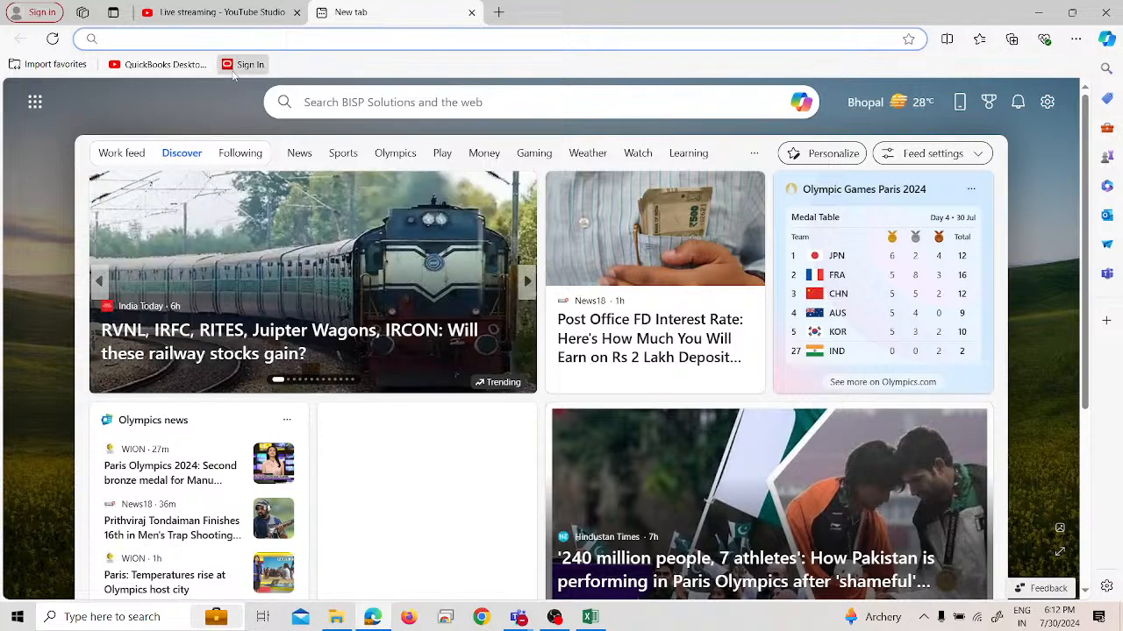
{"action": "left_click", "coordinate": [239, 65]}
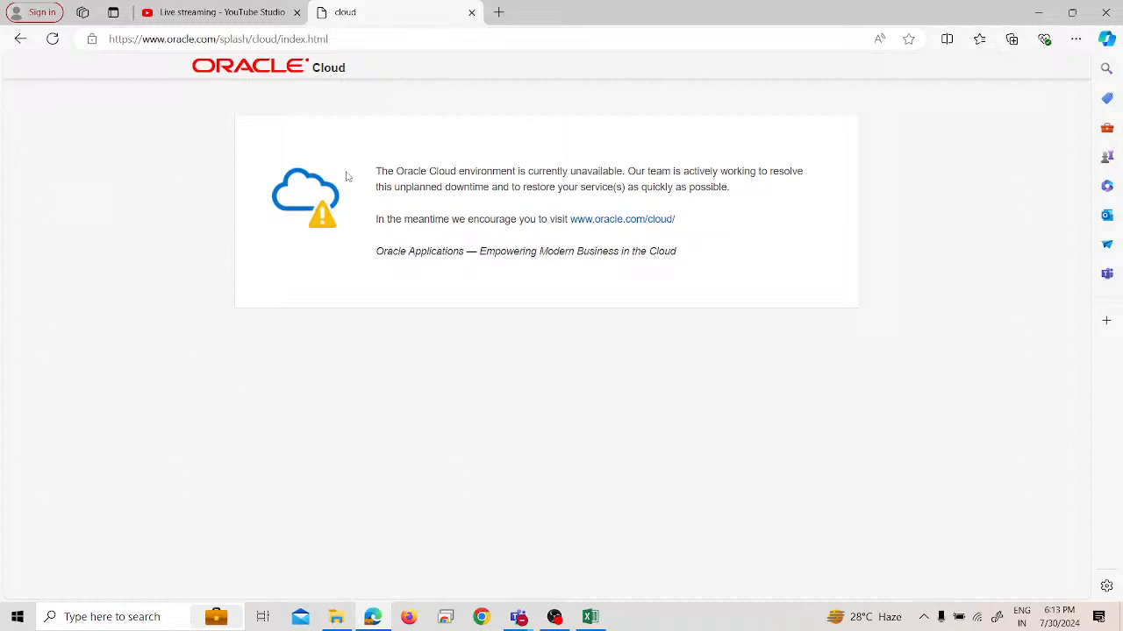
{"action": "left_click", "coordinate": [471, 12]}
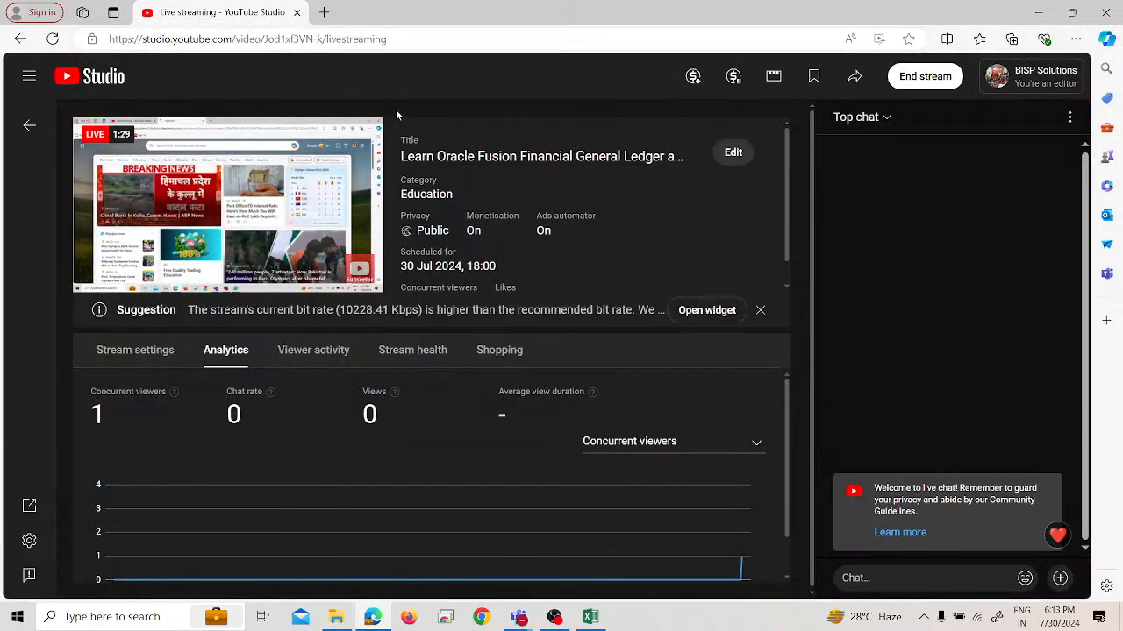
{"action": "left_click", "coordinate": [323, 12]}
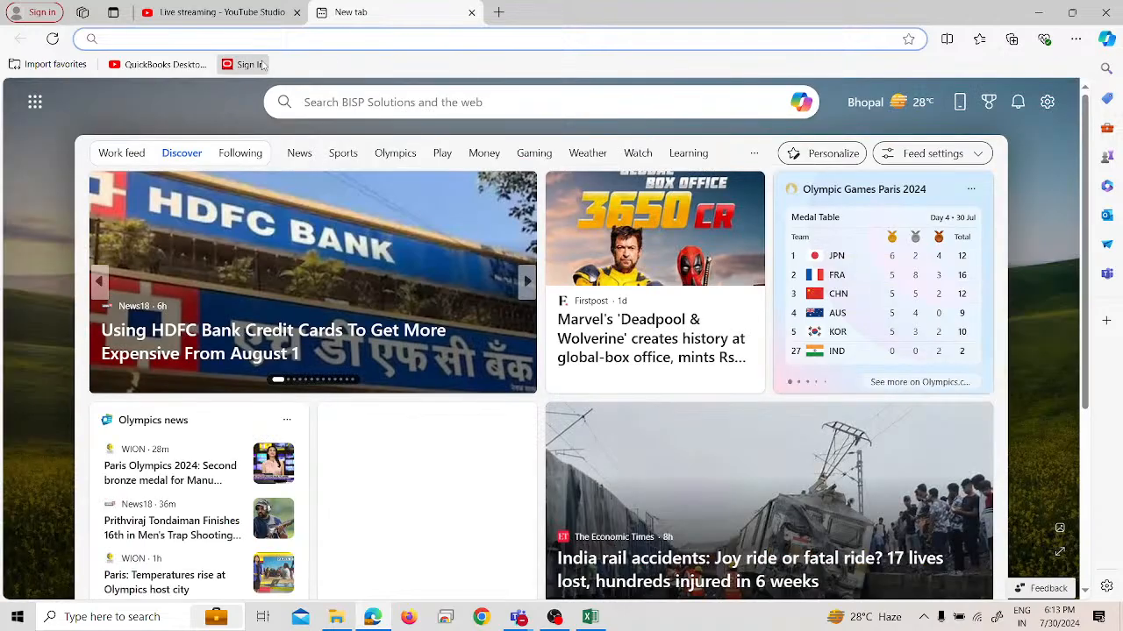
{"action": "left_click", "coordinate": [260, 65]}
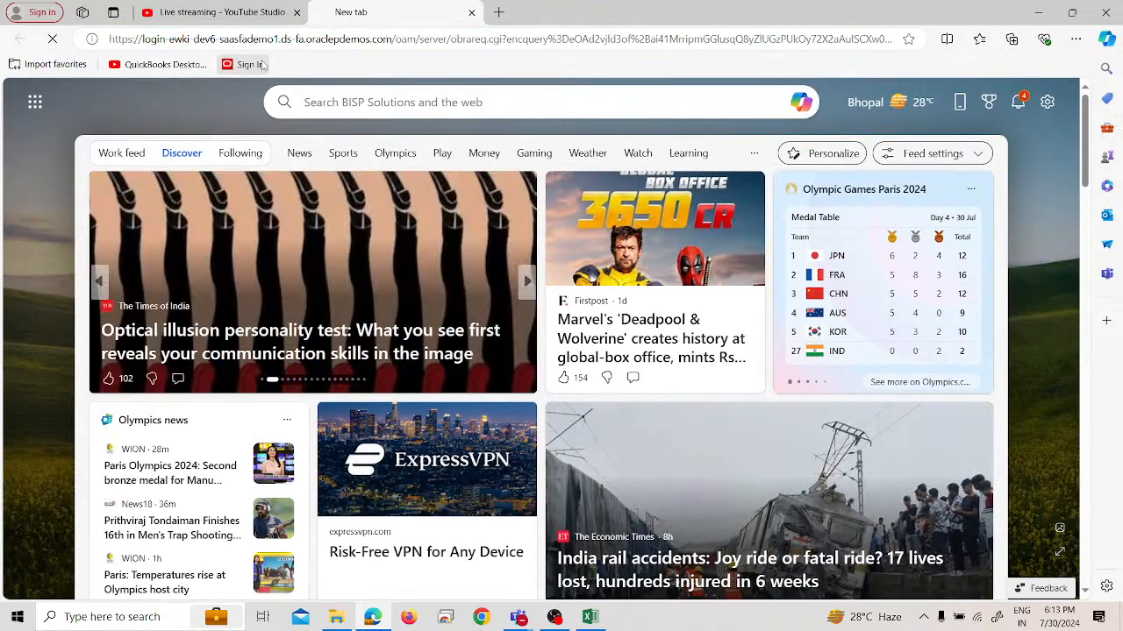
{"action": "left_click", "coordinate": [471, 12]}
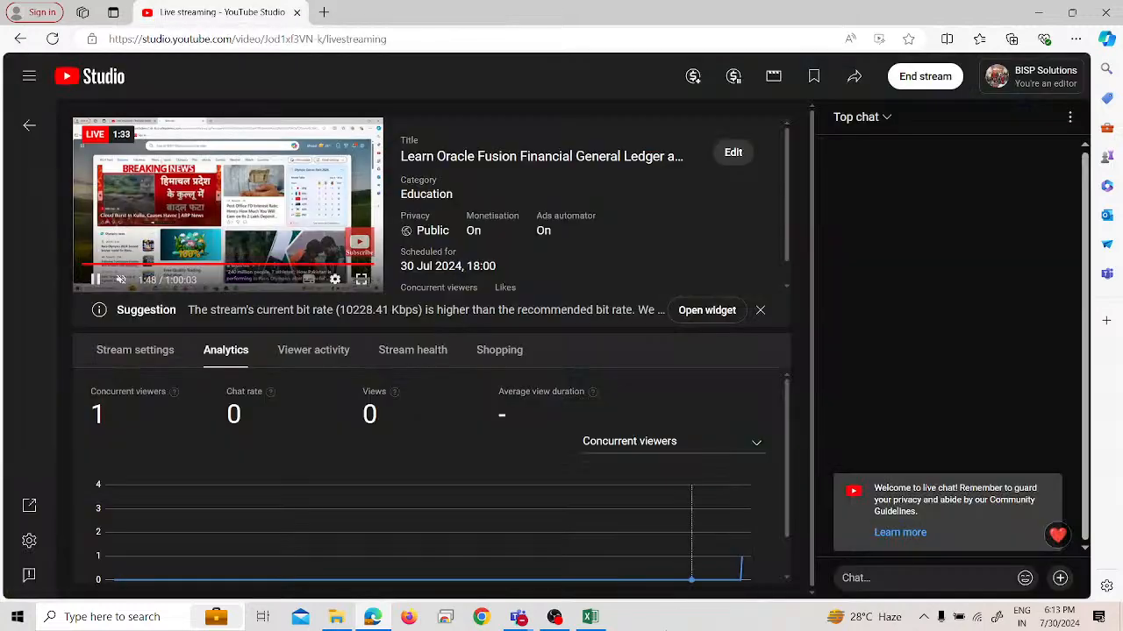
Switch to the Excel worksheet and enter "200 Mobile Phones" in cell H72, below the Rapid Implementation list
{"action": "left_click", "coordinate": [600, 619]}
{"action": "scroll", "coordinate": [574, 424], "scroll_direction": "down", "scroll_amount": 2}
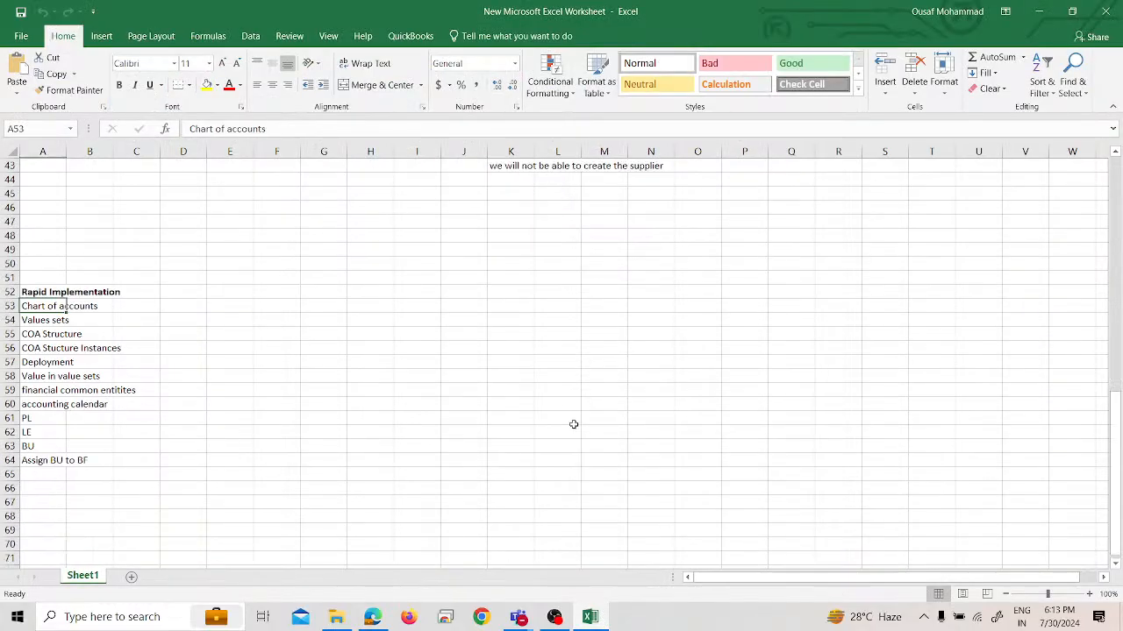
{"action": "scroll", "coordinate": [432, 404], "scroll_direction": "up", "scroll_amount": 2}
{"action": "scroll", "coordinate": [432, 404], "scroll_direction": "down", "scroll_amount": 10}
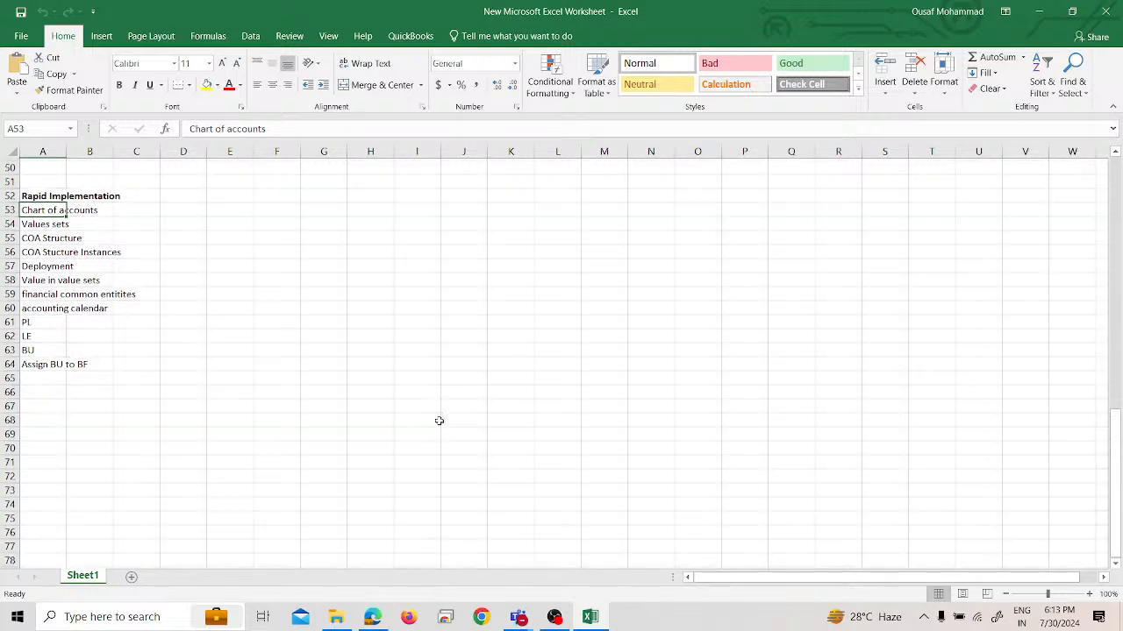
{"action": "scroll", "coordinate": [365, 431], "scroll_direction": "up", "scroll_amount": 2}
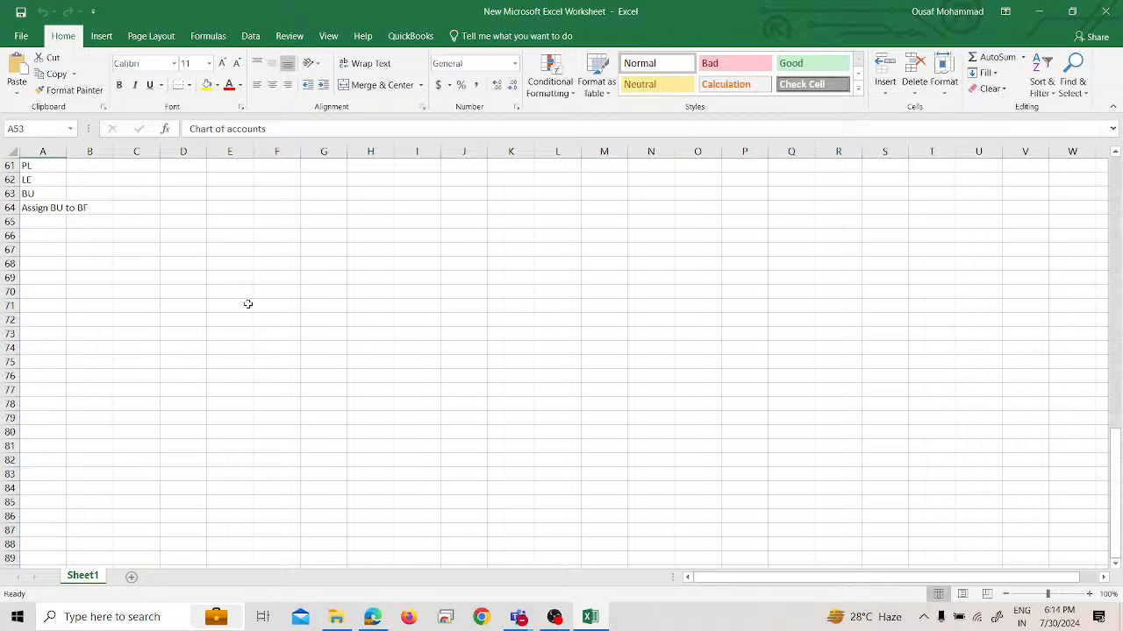
{"action": "left_click", "coordinate": [272, 292]}
{"action": "left_click", "coordinate": [360, 318]}
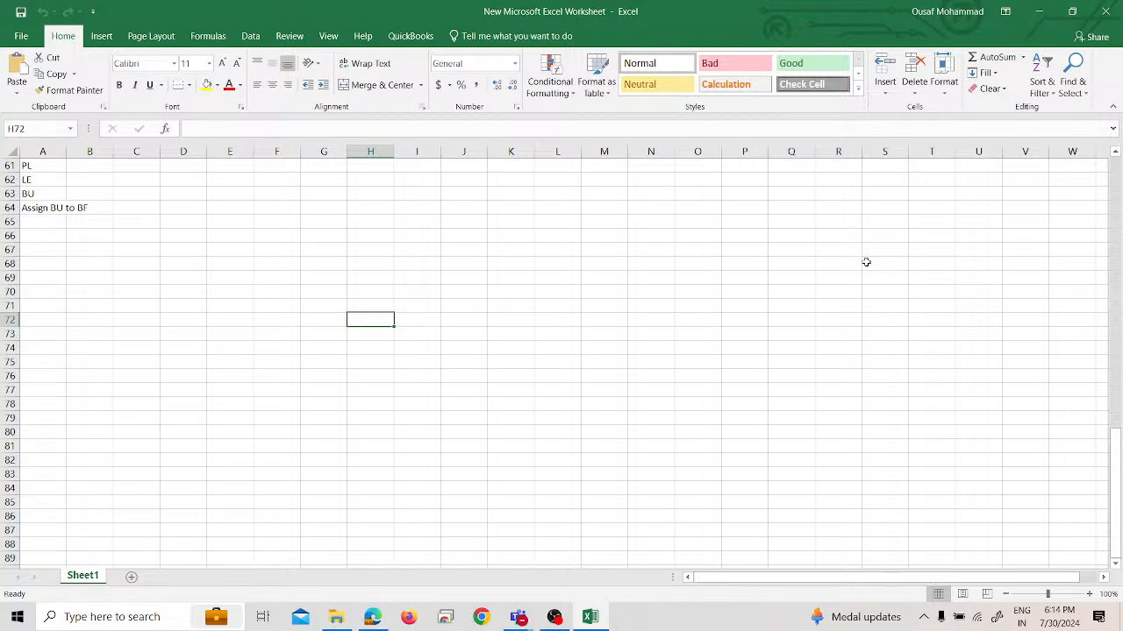
{"action": "type", "text": "200 M"}
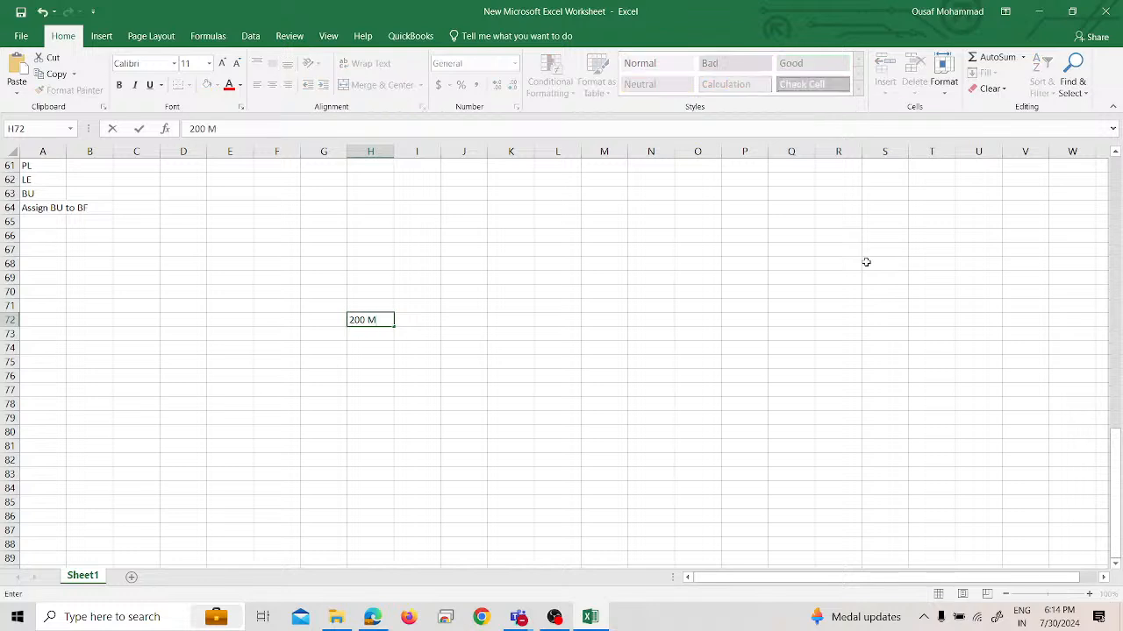
{"action": "type", "text": "obile Phones"}
{"action": "key", "text": "ctrl+Return"}
{"action": "key", "text": "Return"}
{"action": "key", "text": "Down"}
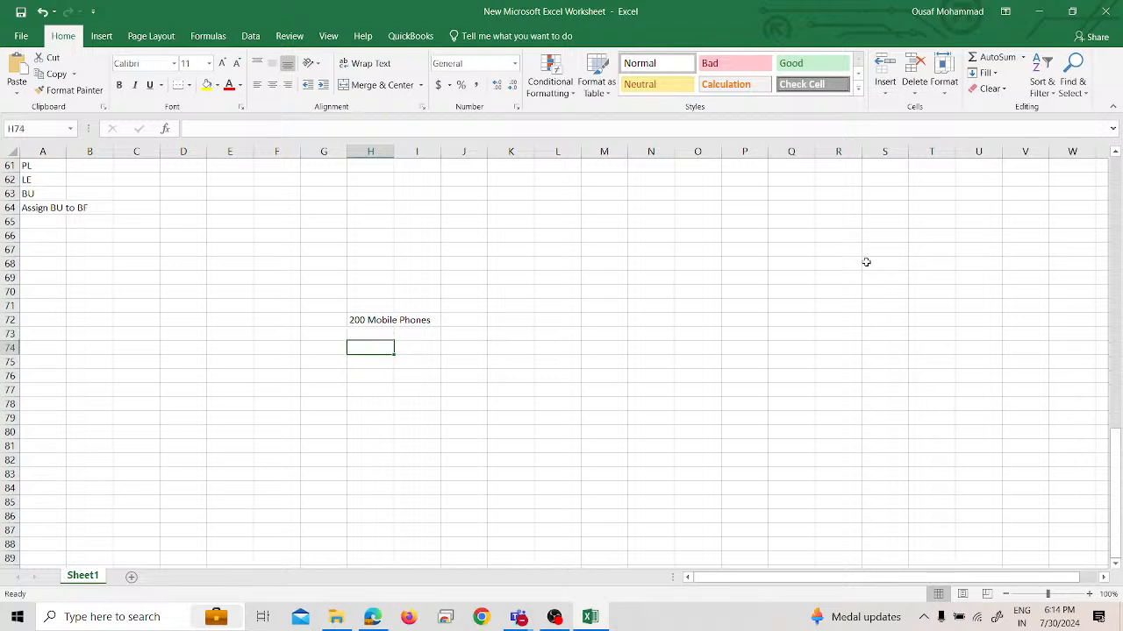
Enter the label "Stock" in cell F78
{"action": "key", "text": "Down"}
{"action": "key", "text": "Down"}
{"action": "key", "text": "Left"}
{"action": "key", "text": "Left"}
{"action": "key", "text": "Down"}
{"action": "key", "text": "Down"}
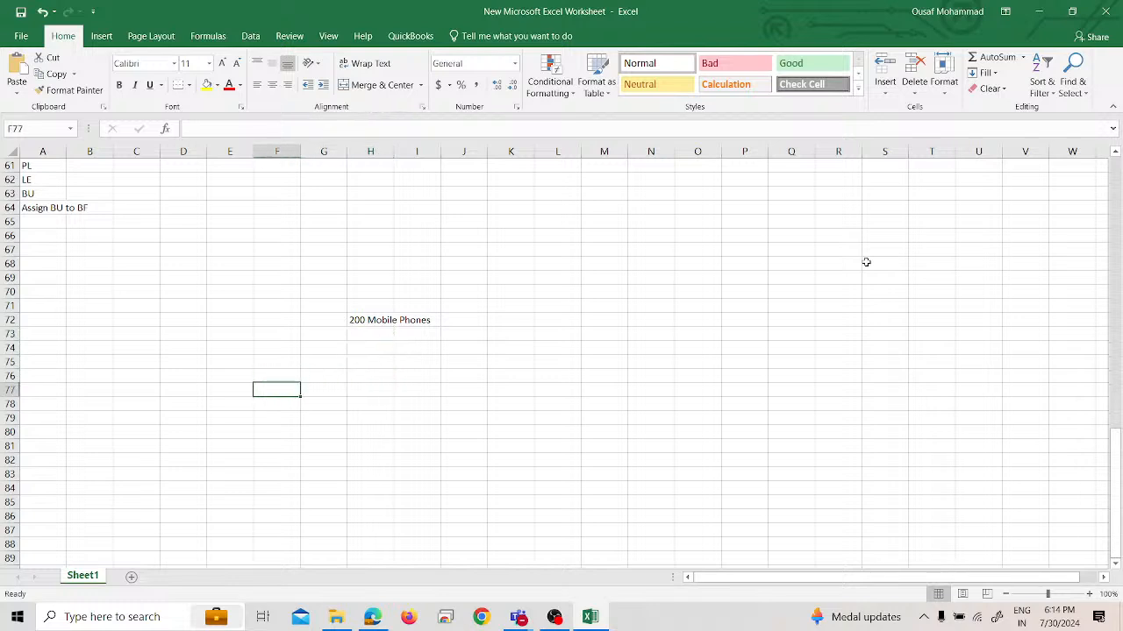
{"action": "type", "text": "Stock"}
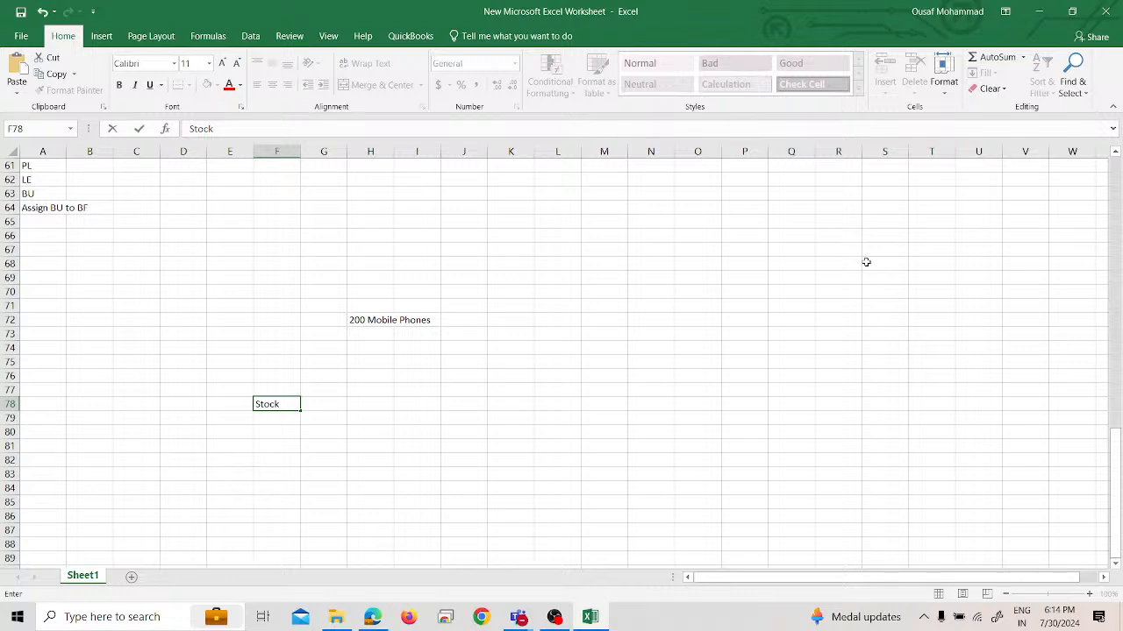
{"action": "key", "text": "Tab"}
Enter "Inventory Department" in cell H78, on the same row as the Stock label
{"action": "key", "text": "Down"}
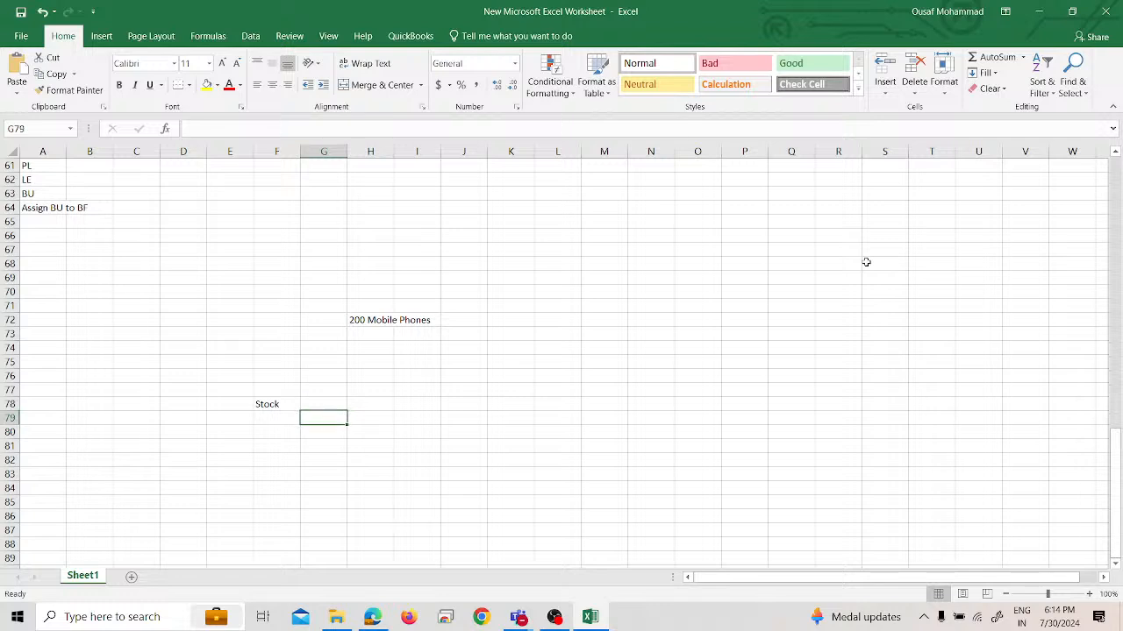
{"action": "key", "text": "Right"}
{"action": "key", "text": "Up"}
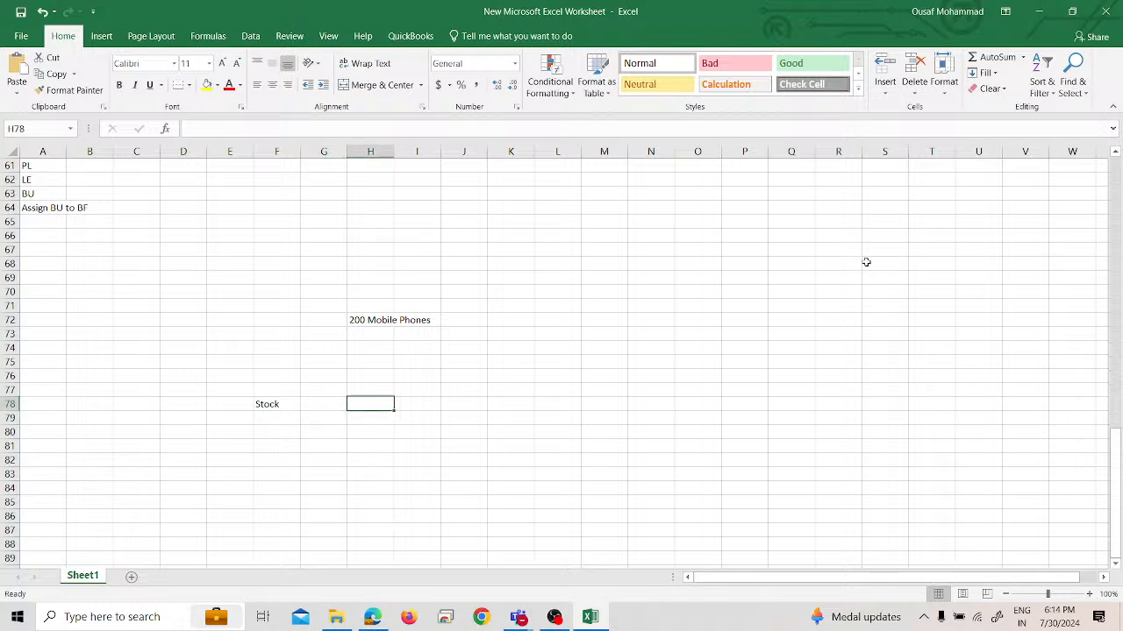
{"action": "type", "text": "In"}
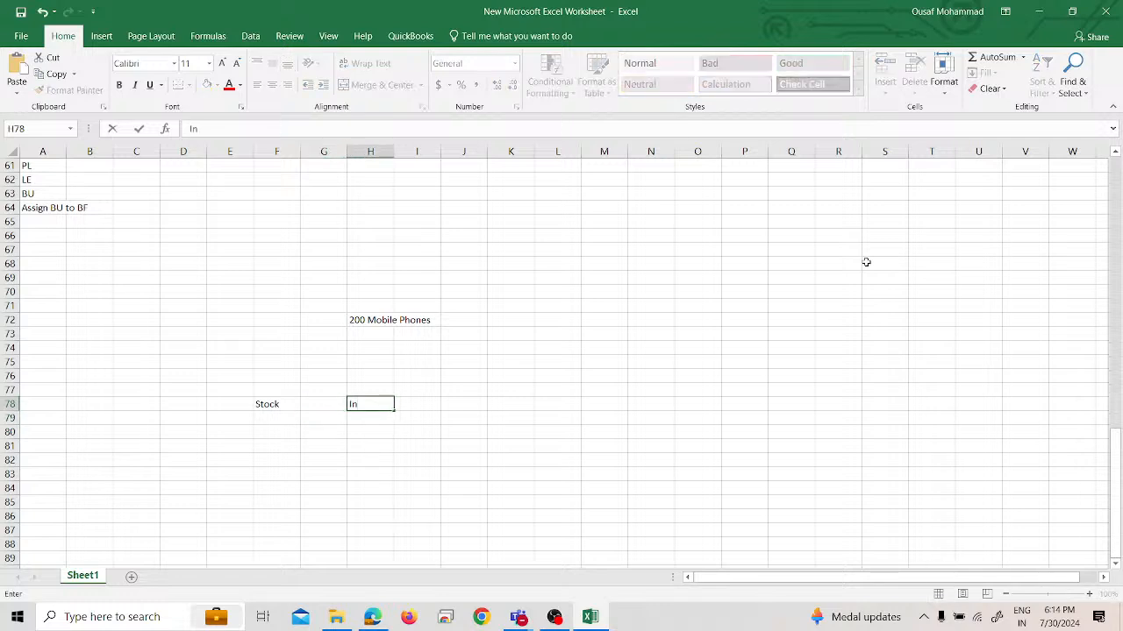
{"action": "type", "text": "ventory Department"}
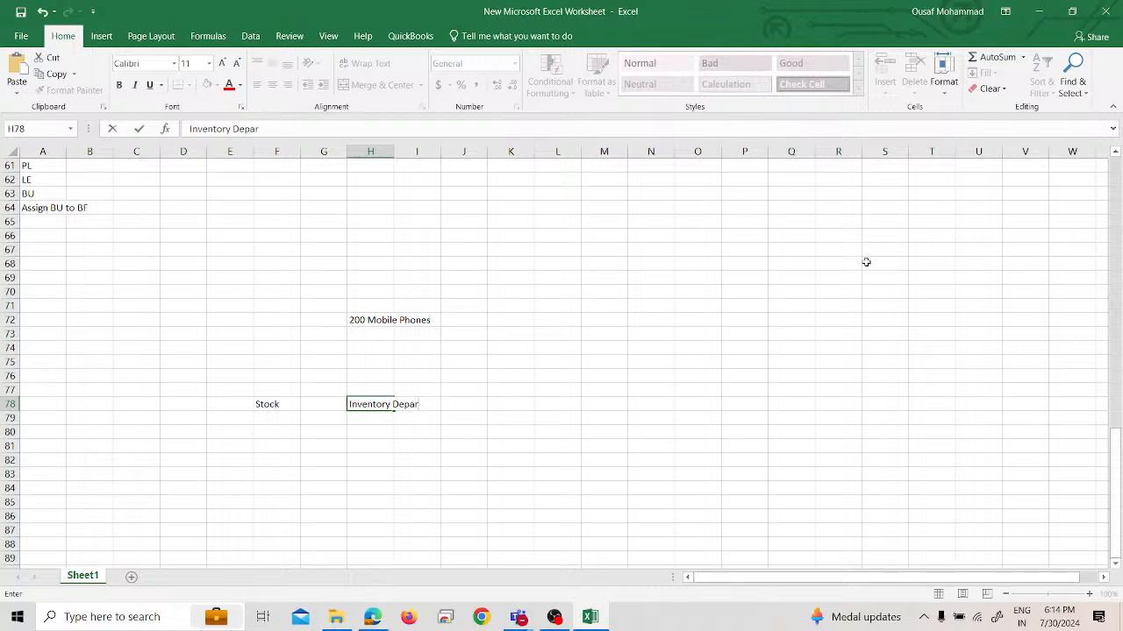
{"action": "key", "text": "Return"}
Enter "100 Mobile Phones" in cell H76, two rows above Inventory Department
{"action": "key", "text": "Up"}
{"action": "key", "text": "Up"}
{"action": "key", "text": "Up"}
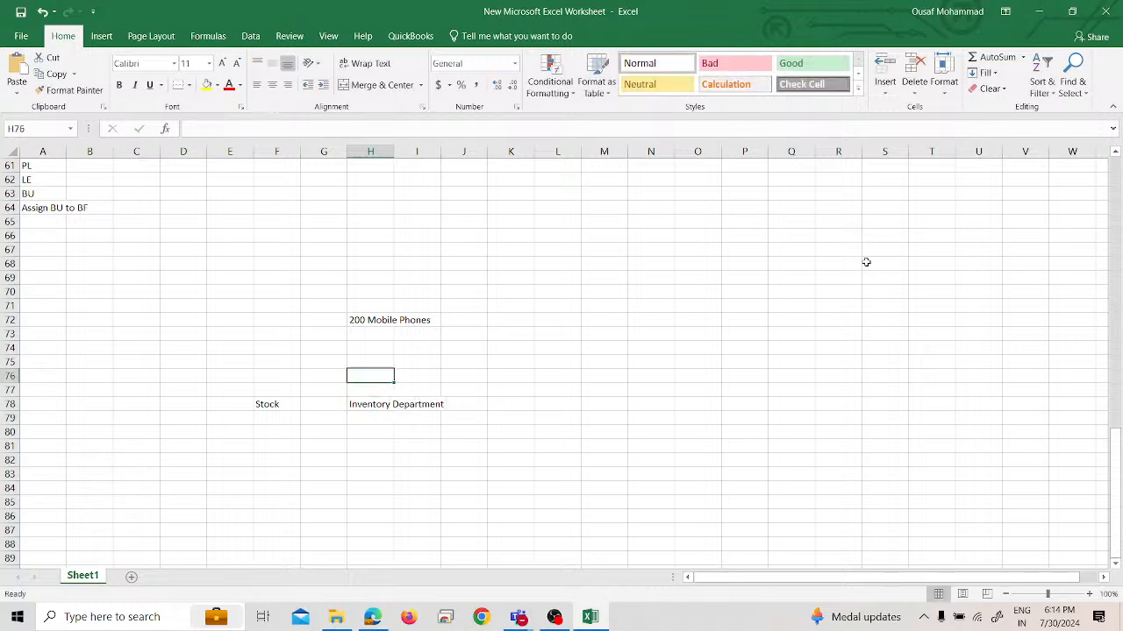
{"action": "type", "text": "100"}
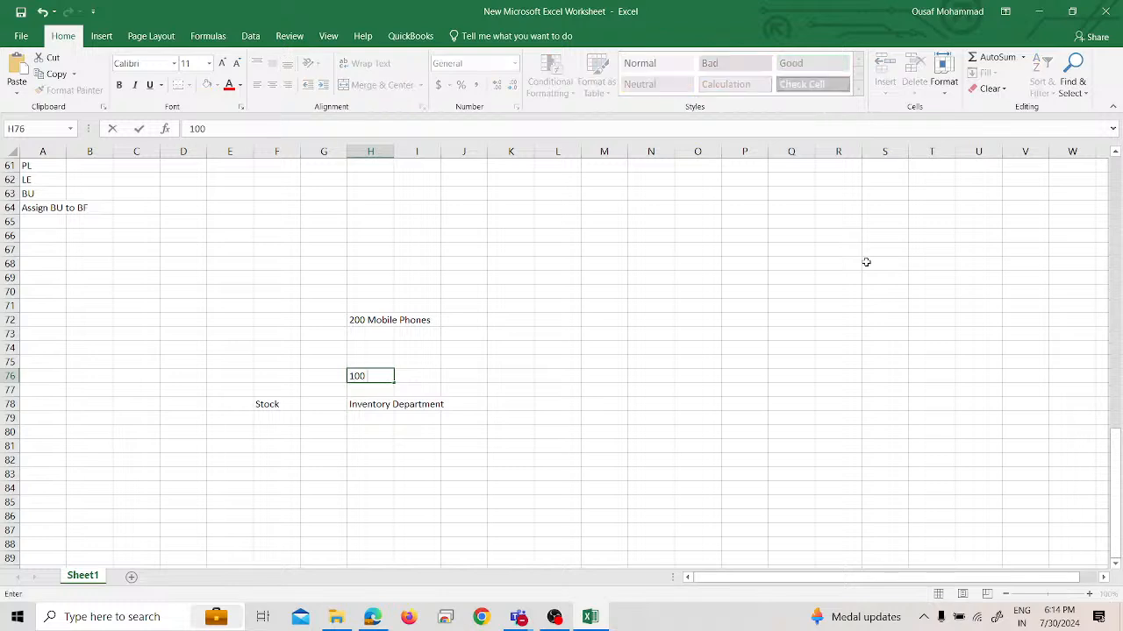
{"action": "type", "text": " Mobile Phones"}
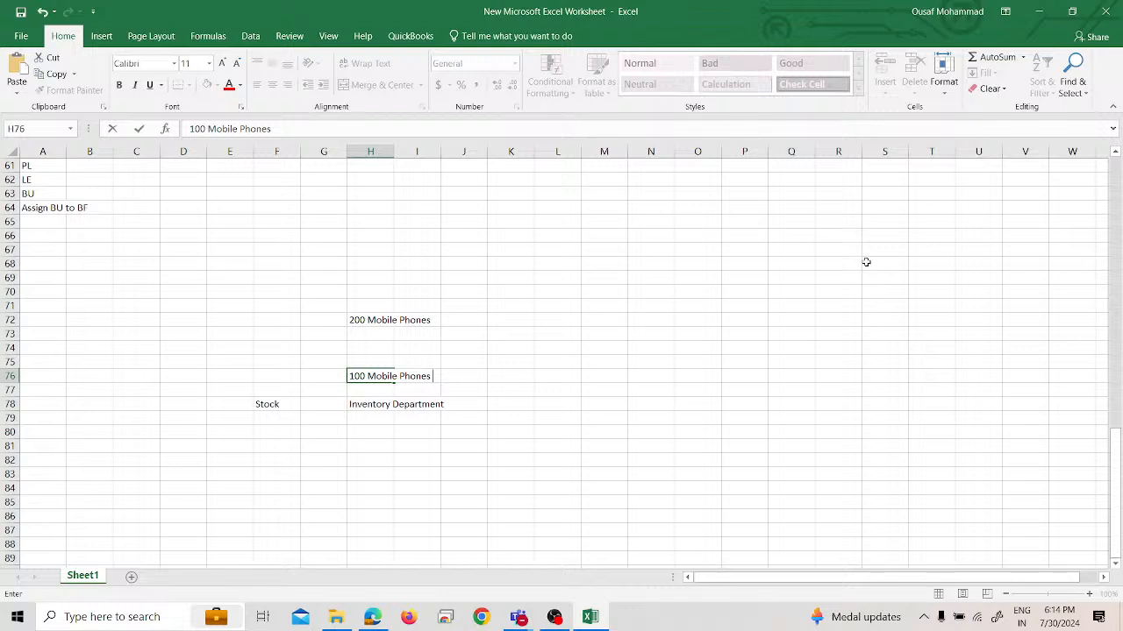
{"action": "key", "text": "Down"}
{"action": "key", "text": "Down"}
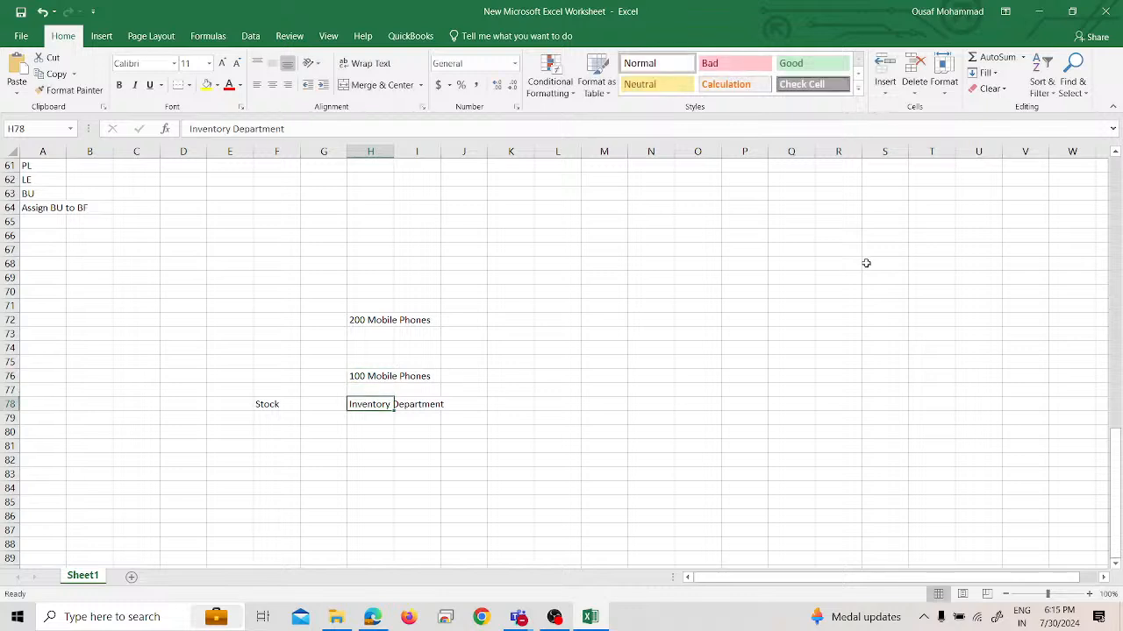
Enter the heading "Procure To pay" in cell F70, above the mobile phone entries
{"action": "left_click", "coordinate": [273, 289]}
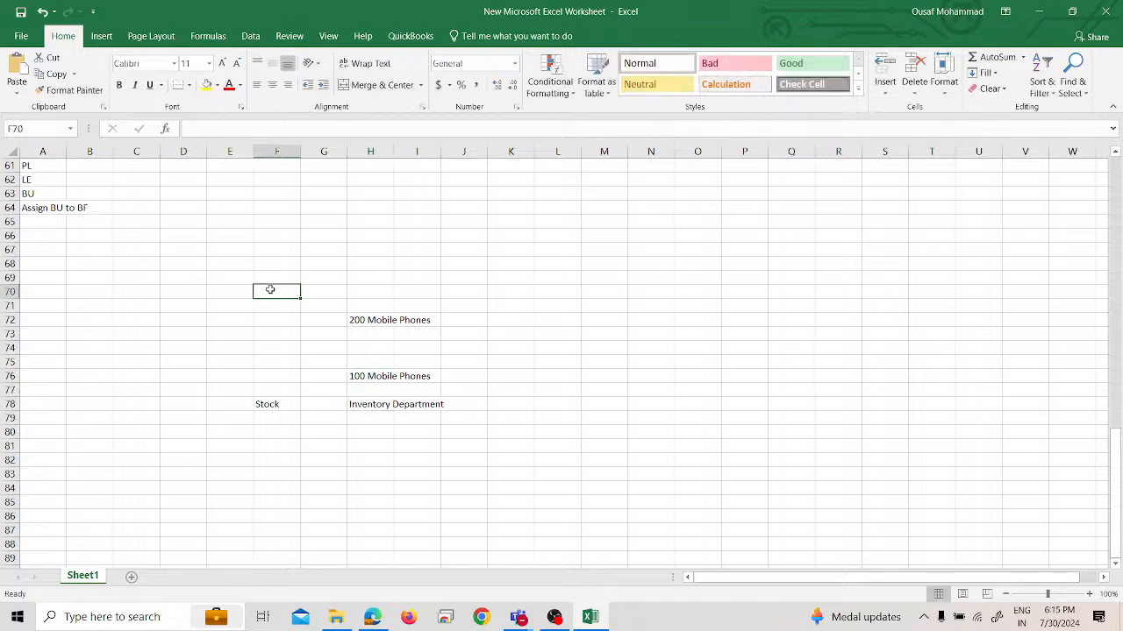
{"action": "type", "text": "Procure To pay"}
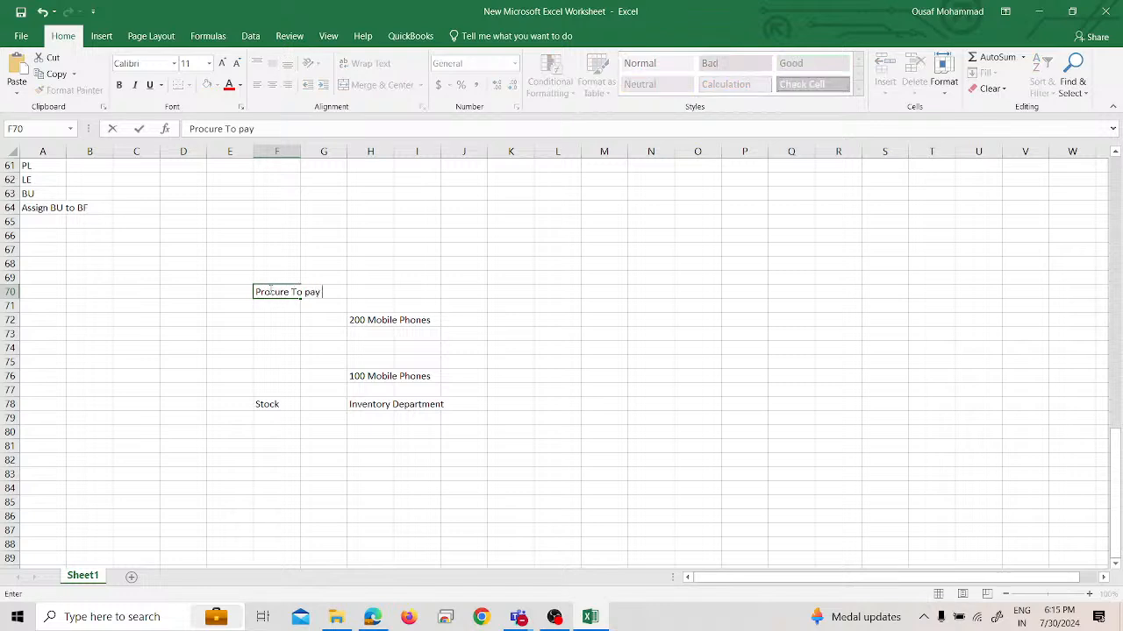
{"action": "key", "text": "Return"}
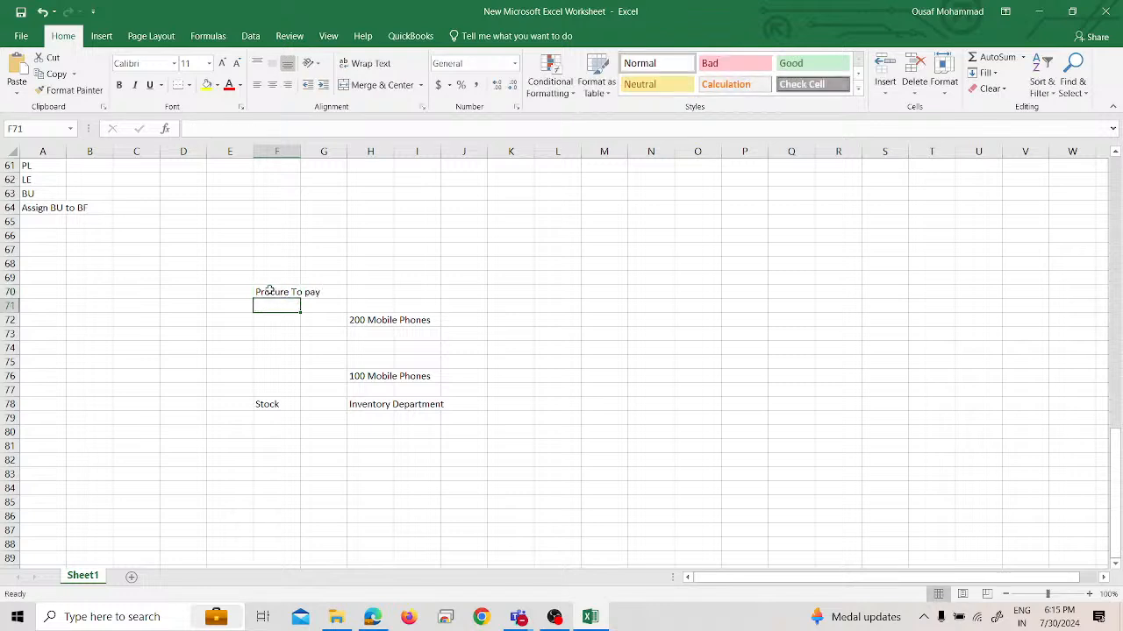
{"action": "key", "text": "Right"}
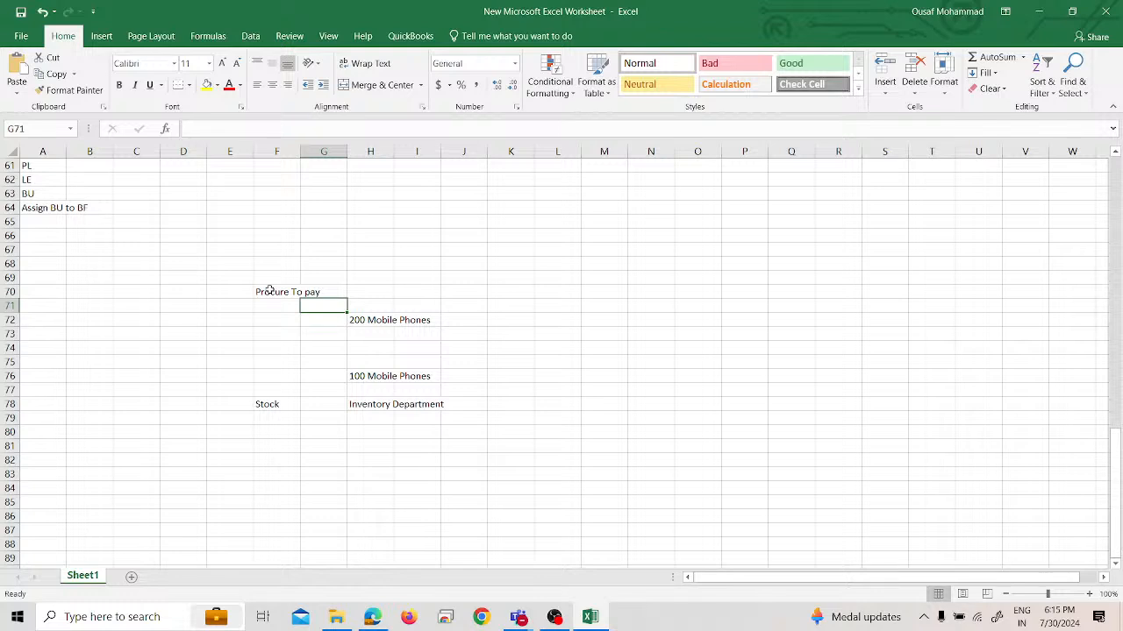
{"action": "key", "text": "Down"}
{"action": "key", "text": "Right"}
{"action": "key", "text": "Down"}
{"action": "key", "text": "Down"}
{"action": "key", "text": "Down"}
{"action": "key", "text": "Down"}
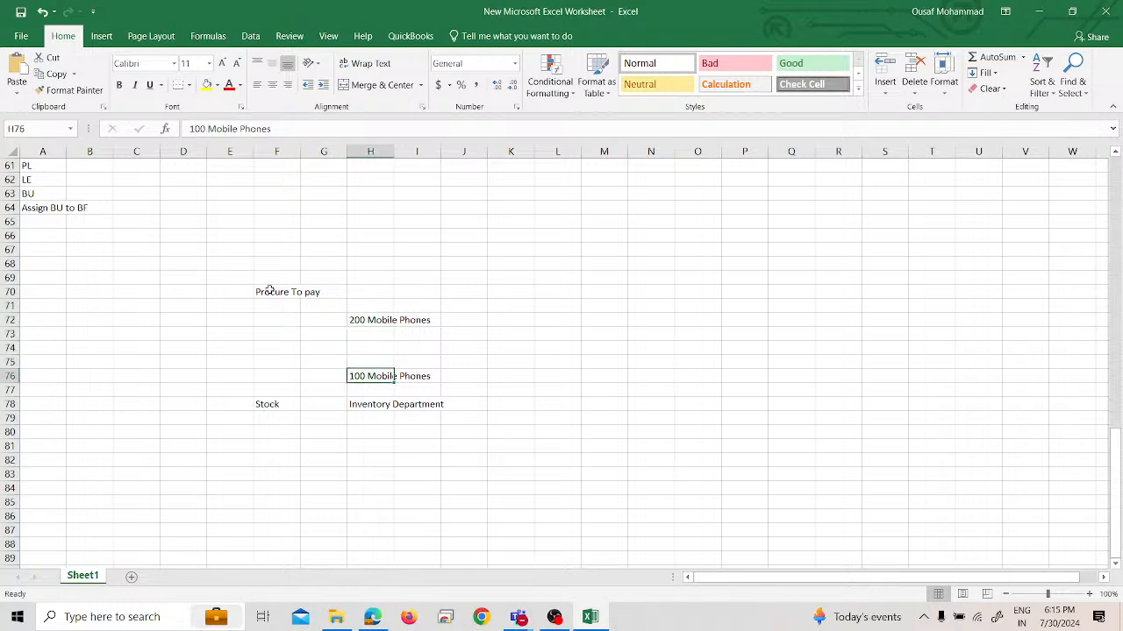
{"action": "key", "text": "Down"}
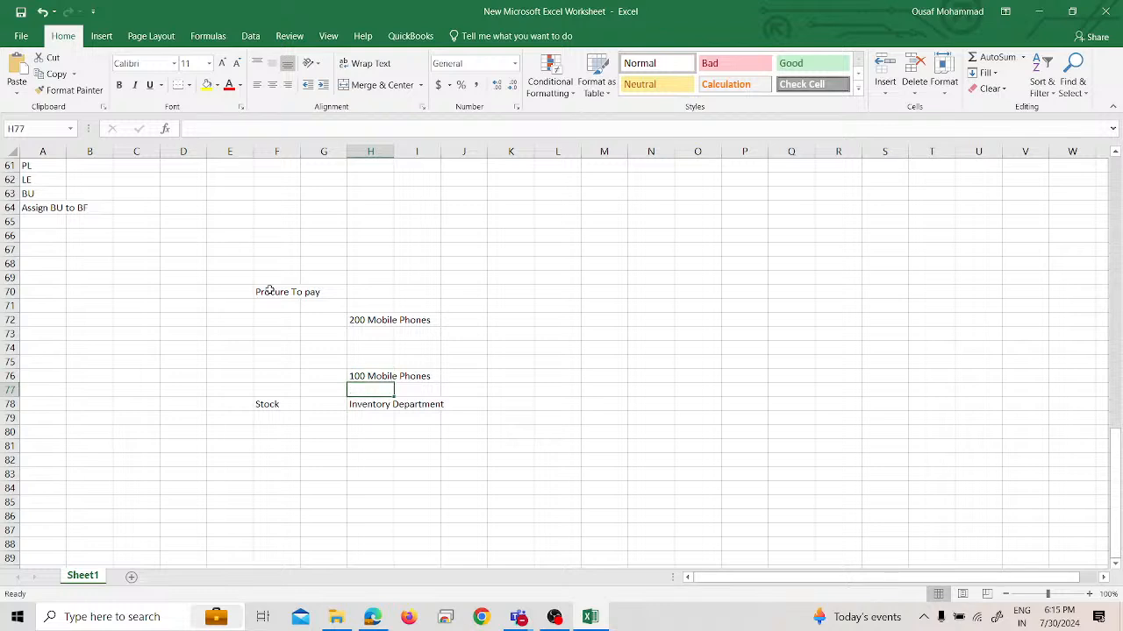
{"action": "key", "text": "Down"}
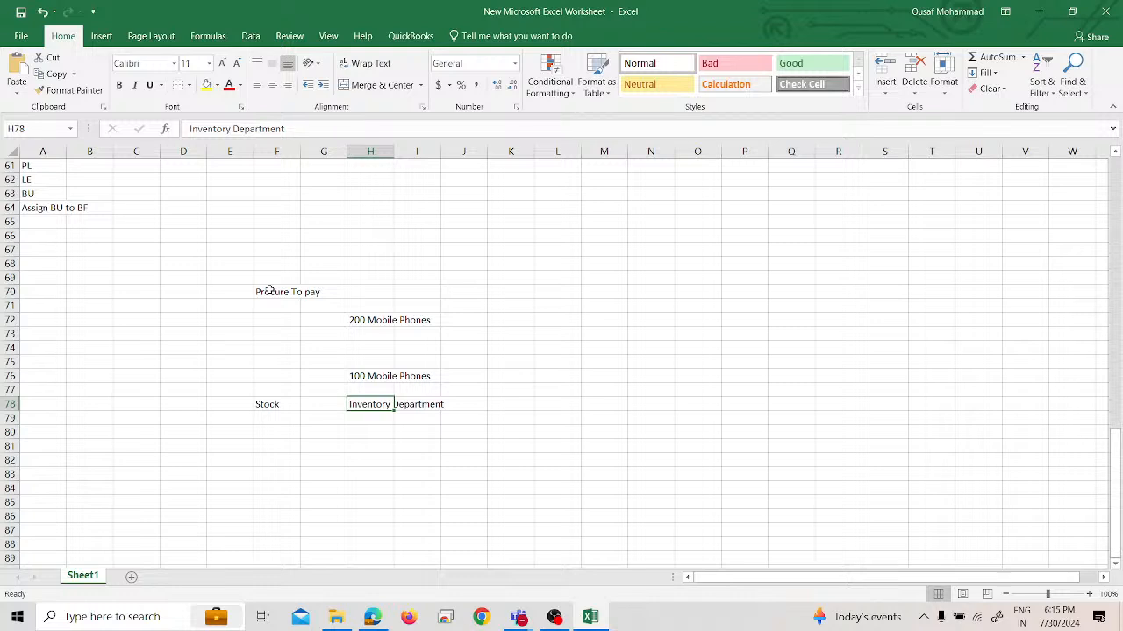
{"action": "key", "text": "Up"}
{"action": "key", "text": "Up"}
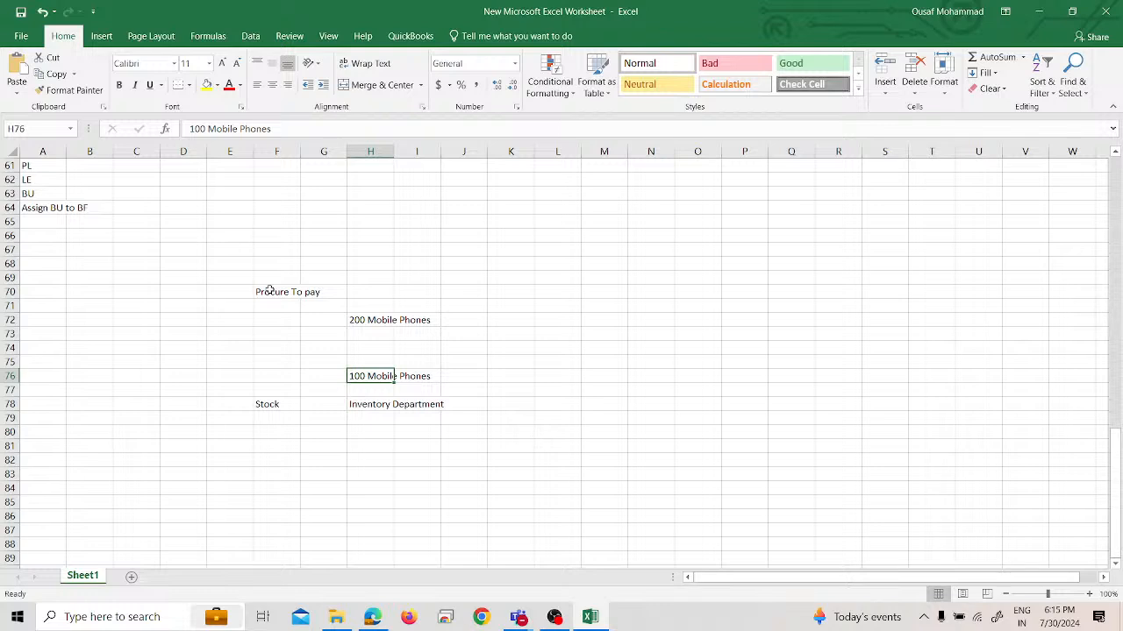
Enter "Purchase Requisition" in cell H80, two rows below Inventory Department
{"action": "key", "text": "Down"}
{"action": "key", "text": "Down"}
{"action": "key", "text": "Down"}
{"action": "key", "text": "Down"}
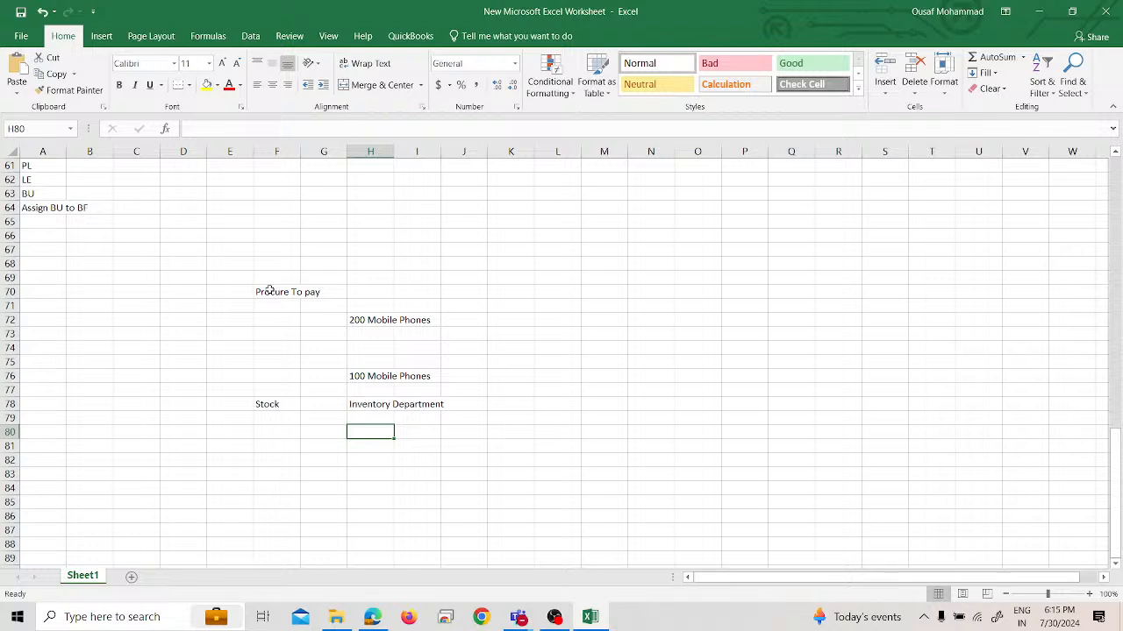
{"action": "type", "text": "Pur"}
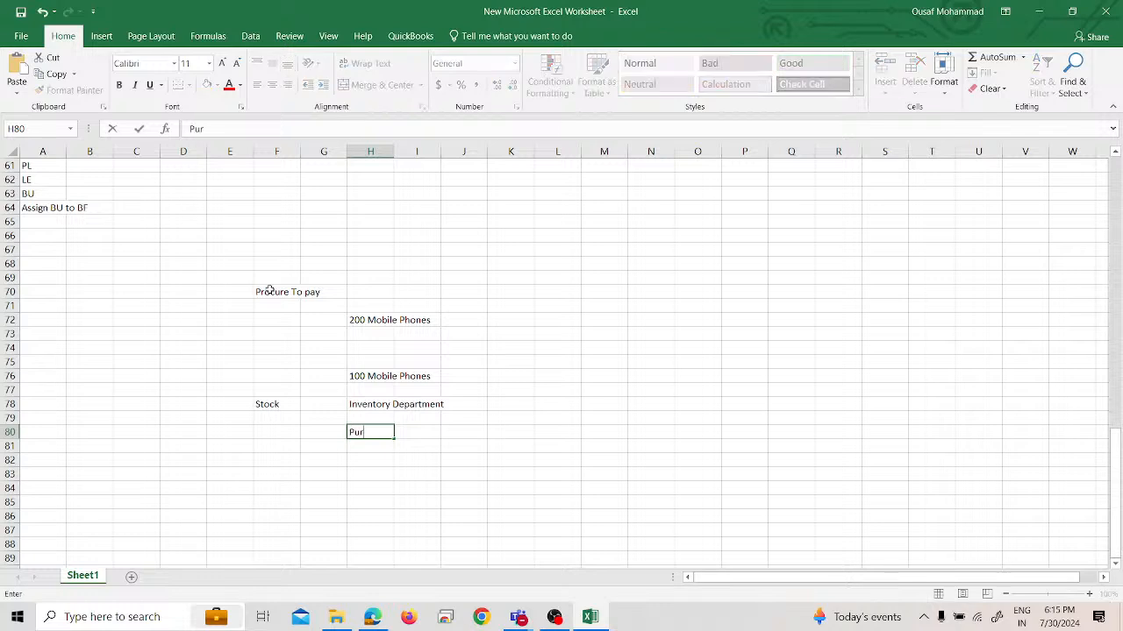
{"action": "type", "text": "chase Requisition"}
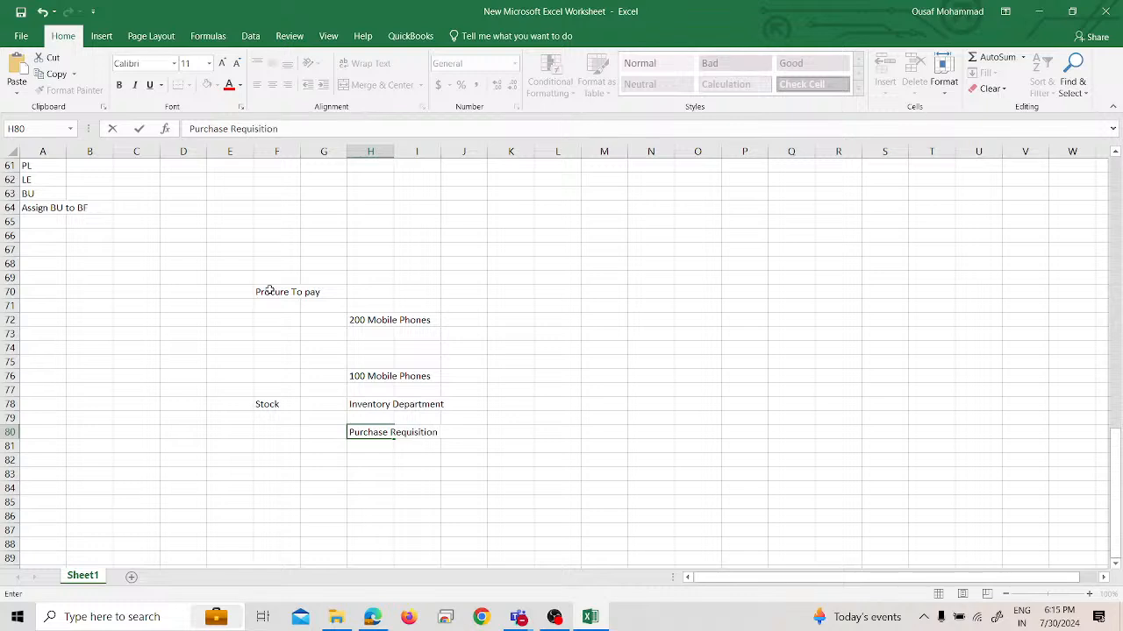
{"action": "key", "text": "Return"}
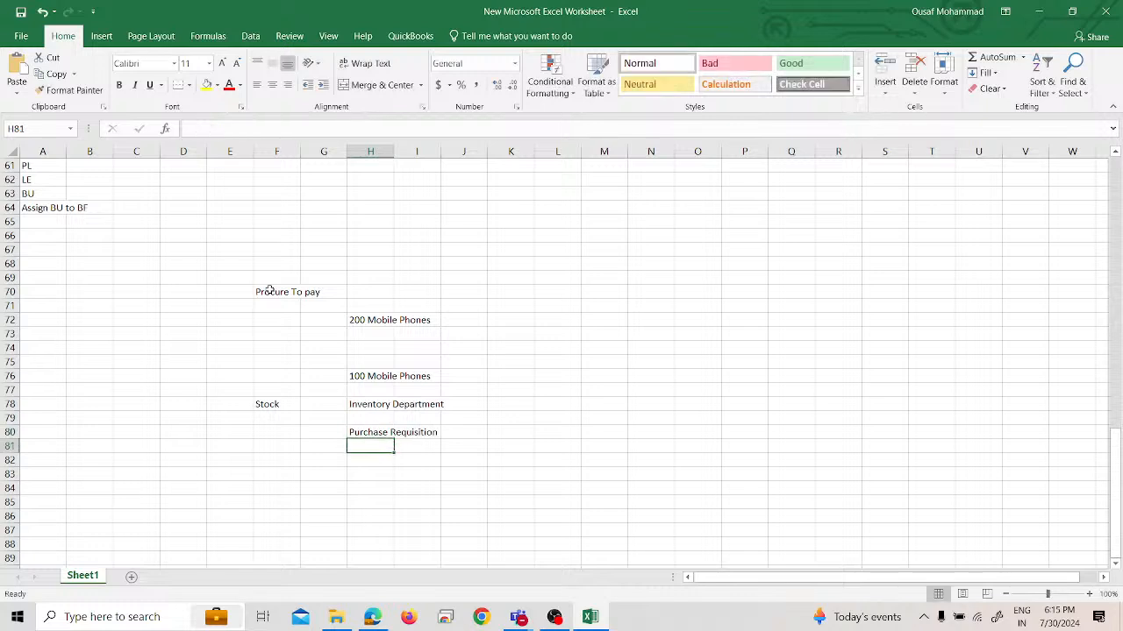
Append the abbreviation "(PR)" to the Purchase Requisition text in cell H80
{"action": "key", "text": "Up"}
{"action": "key", "text": "F1"}
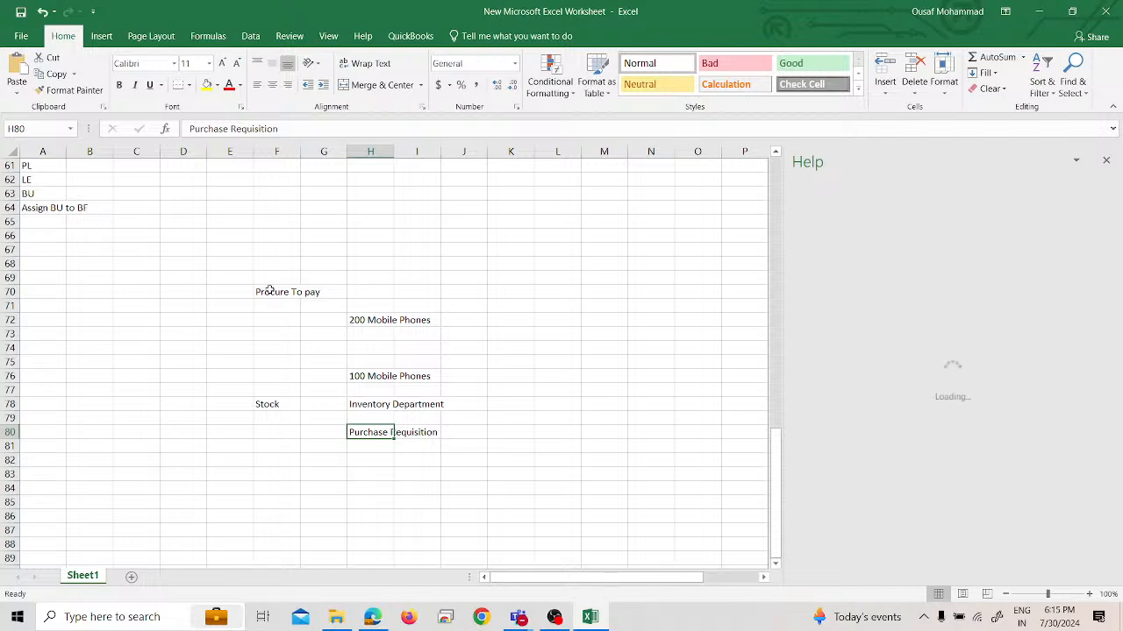
{"action": "left_click", "coordinate": [1106, 161]}
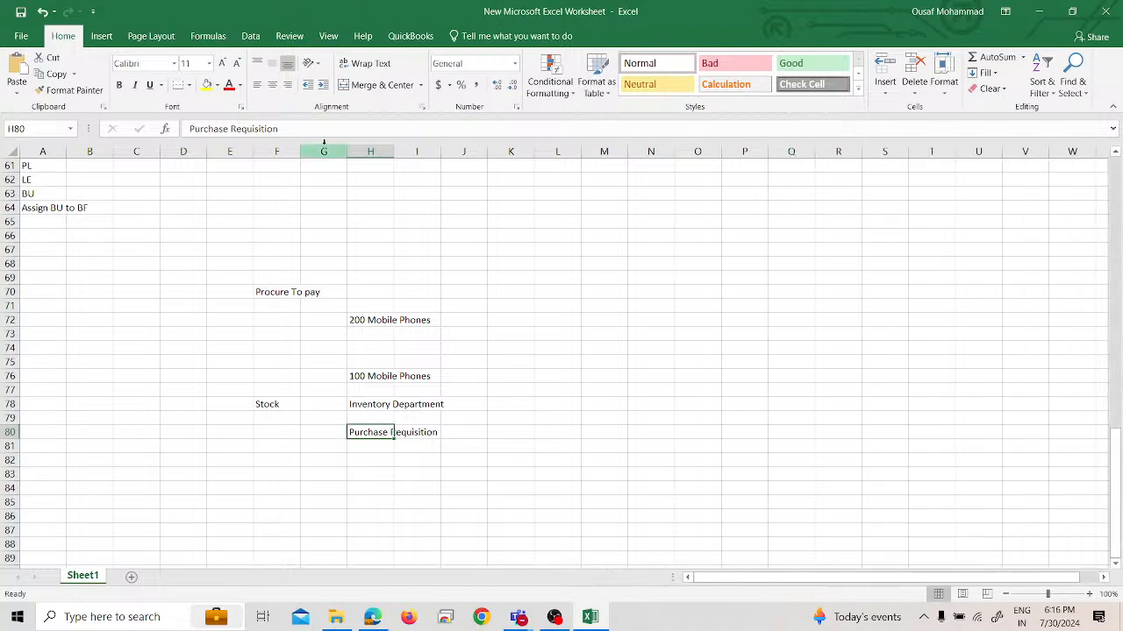
{"action": "type", "text": "n"}
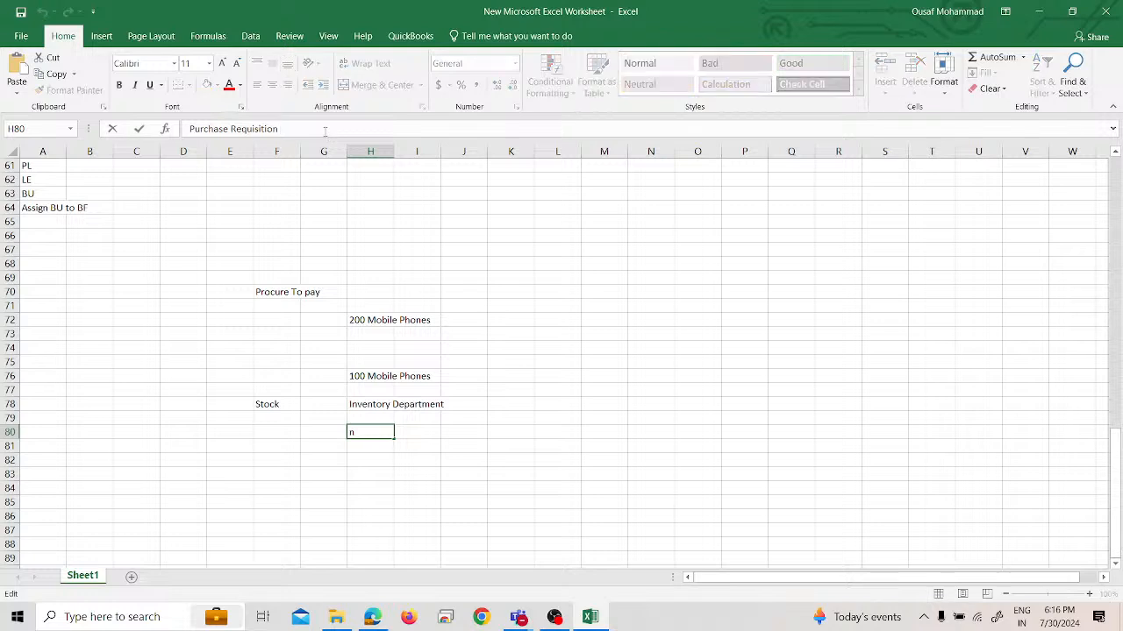
{"action": "type", "text": " (PR)"}
{"action": "key", "text": "Return"}
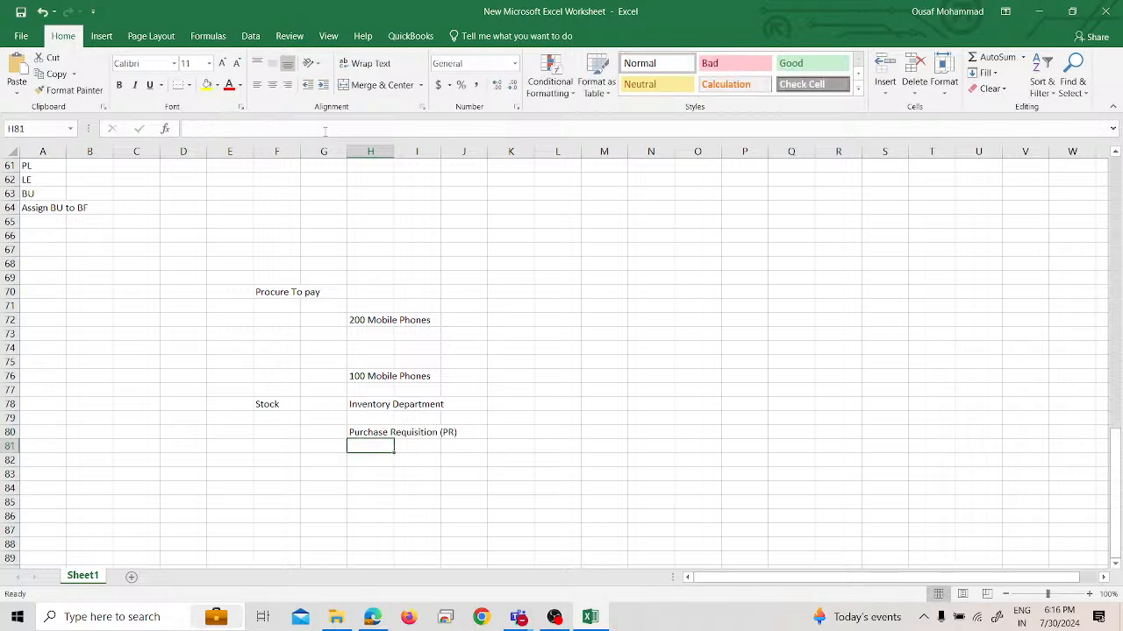
Enter "Approval" in cell H81, directly below Purchase Requisition (PR)
{"action": "type", "text": "Approval"}
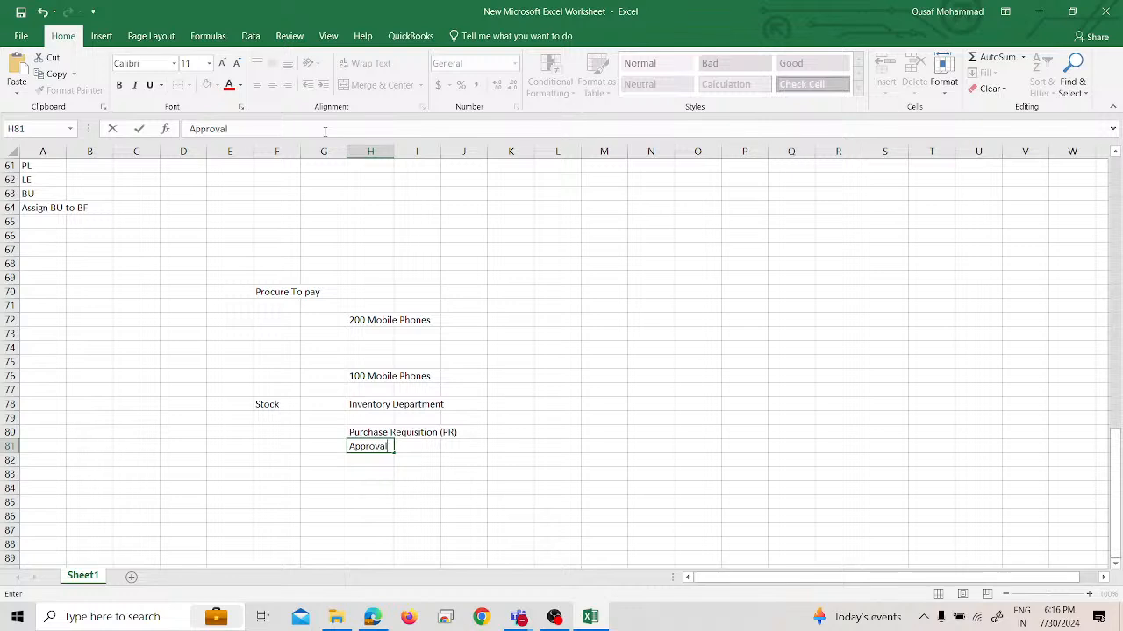
{"action": "left_click", "coordinate": [496, 403]}
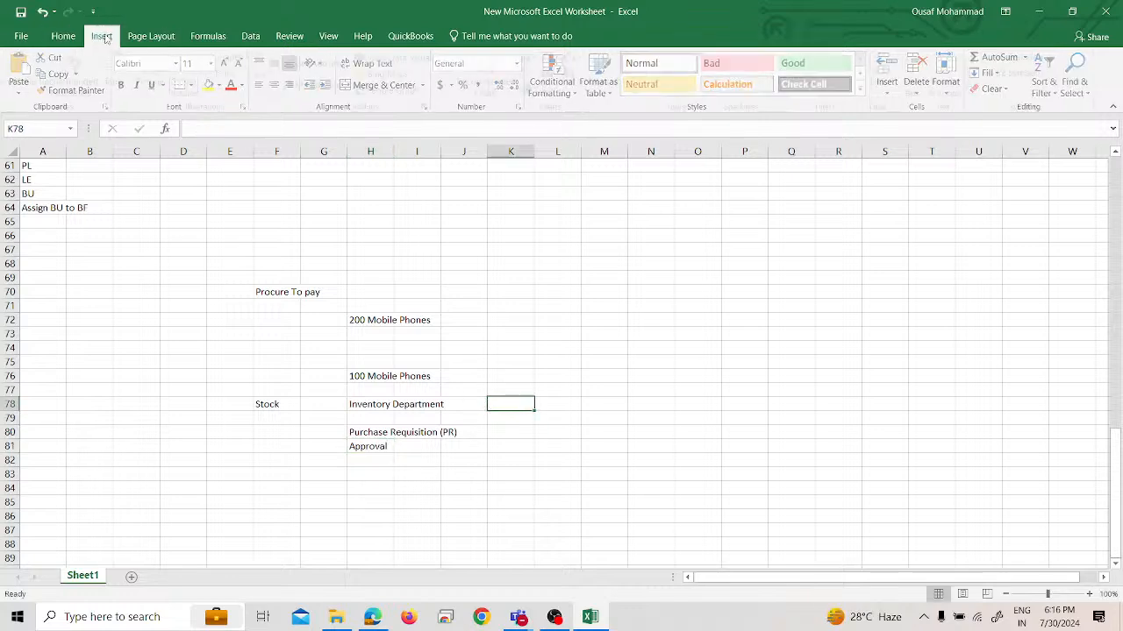
Draw a right block arrow across columns K and L, beside Inventory Department on row 78
{"action": "left_click", "coordinate": [102, 34]}
{"action": "left_click", "coordinate": [258, 58]}
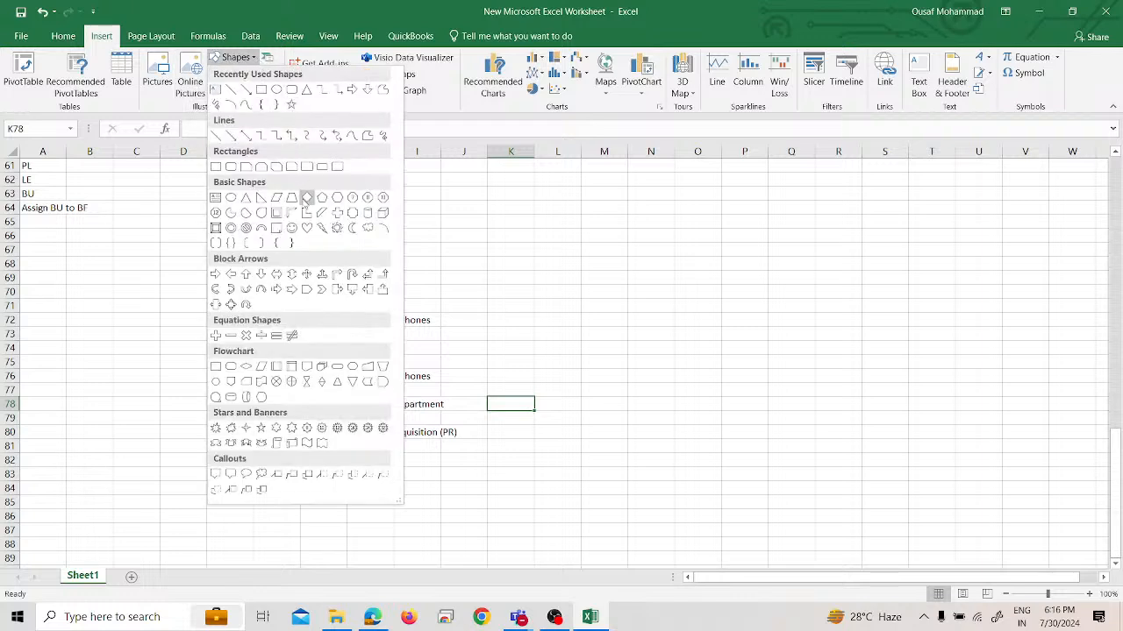
{"action": "left_click", "coordinate": [352, 89]}
{"action": "left_click_drag", "start_coordinate": [490, 389], "coordinate": [566, 428]}
{"action": "left_click_drag", "start_coordinate": [514, 399], "coordinate": [514, 389]}
{"action": "left_click", "coordinate": [603, 403]}
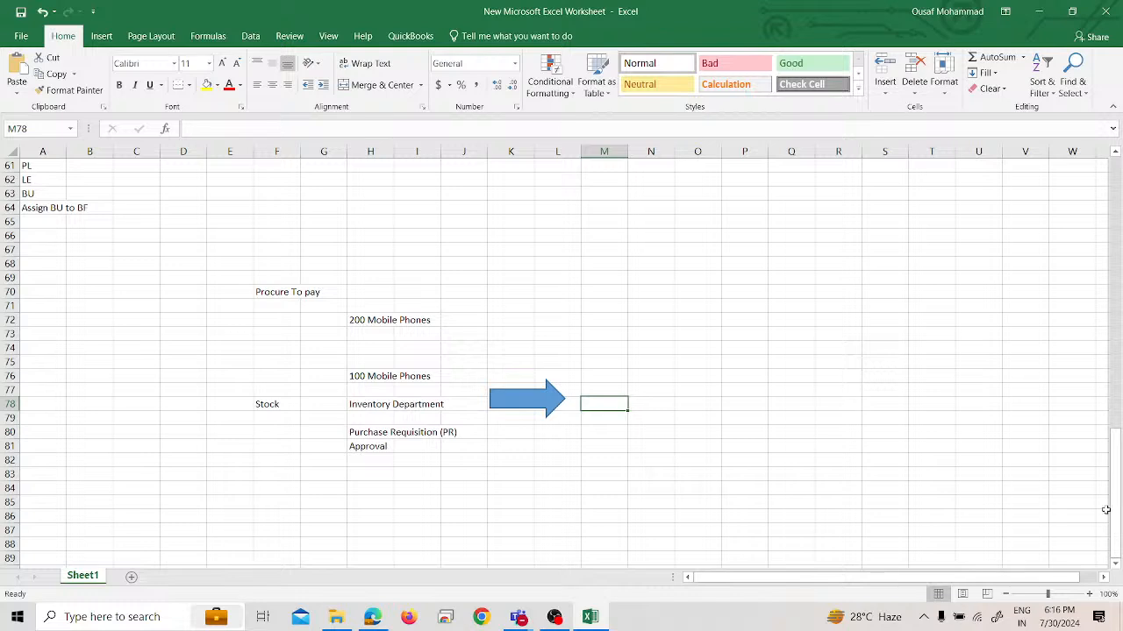
Make the Inventory Department text in cell H78 bold
{"action": "key", "text": "Right"}
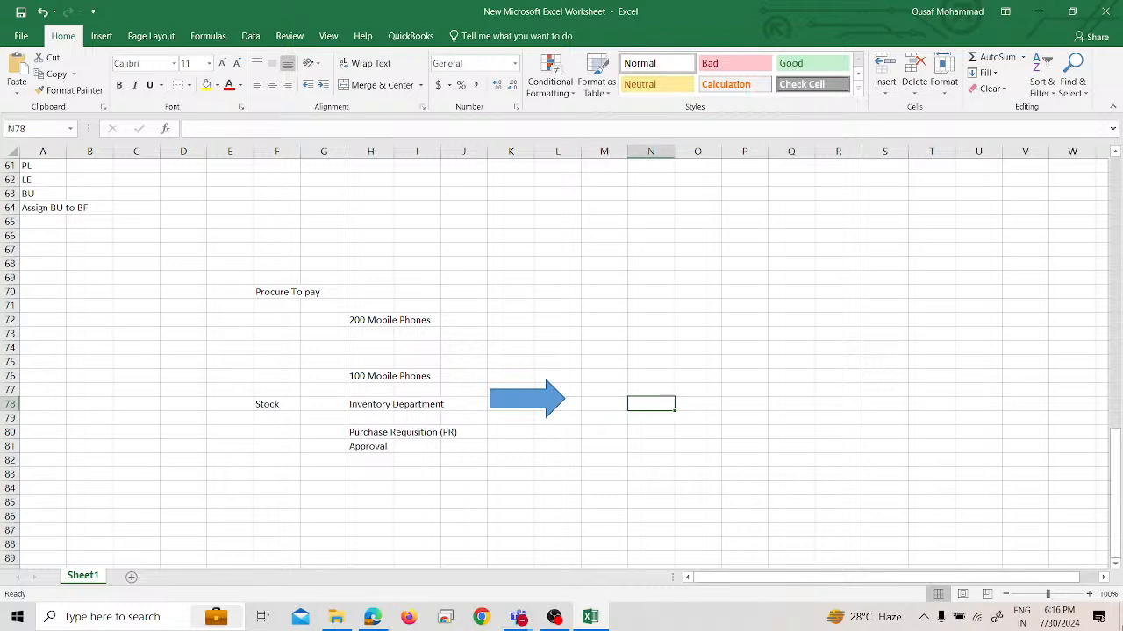
{"action": "left_click", "coordinate": [383, 408]}
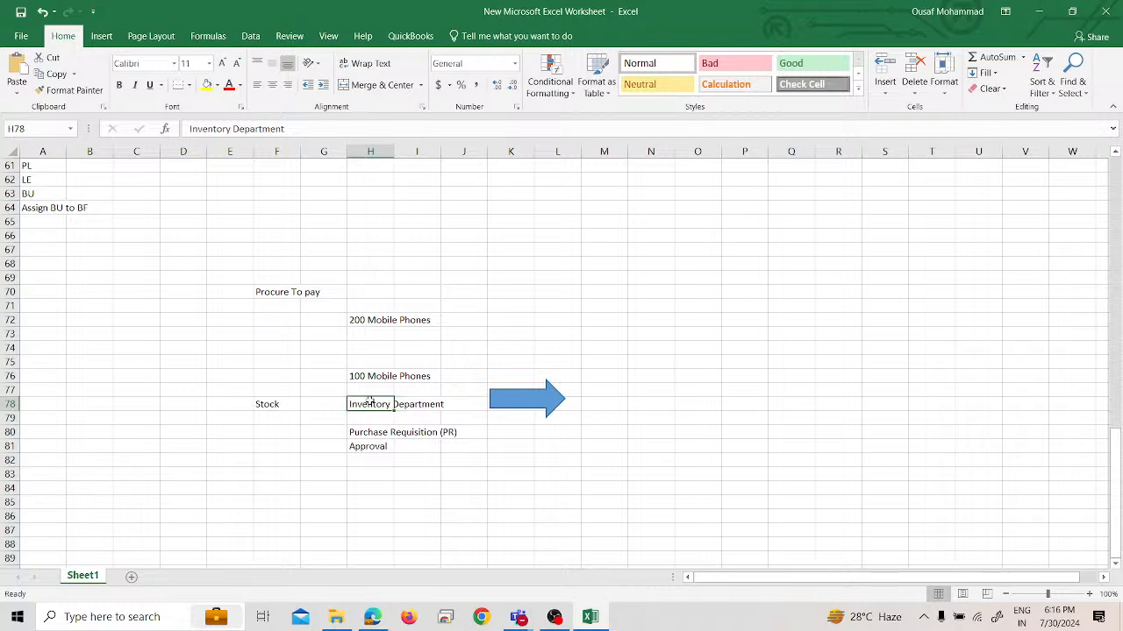
{"action": "key", "text": "ctrl+b"}
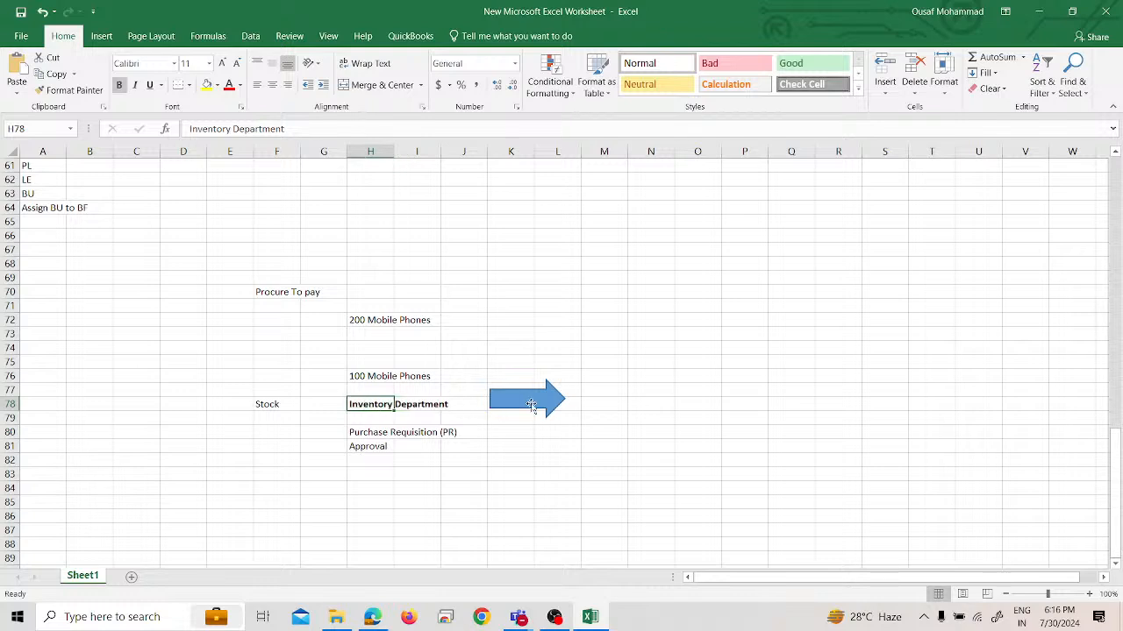
Enter "Purchase Department" in cell M78, just past the arrow's tip, and make it bold
{"action": "left_click", "coordinate": [602, 407]}
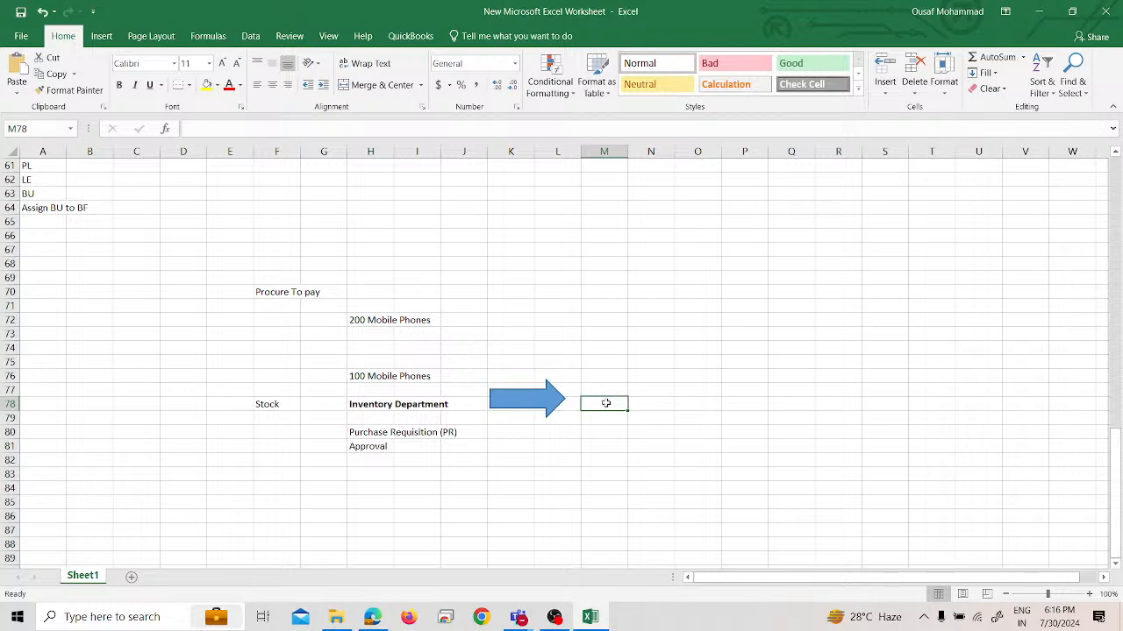
{"action": "type", "text": "Purchase"}
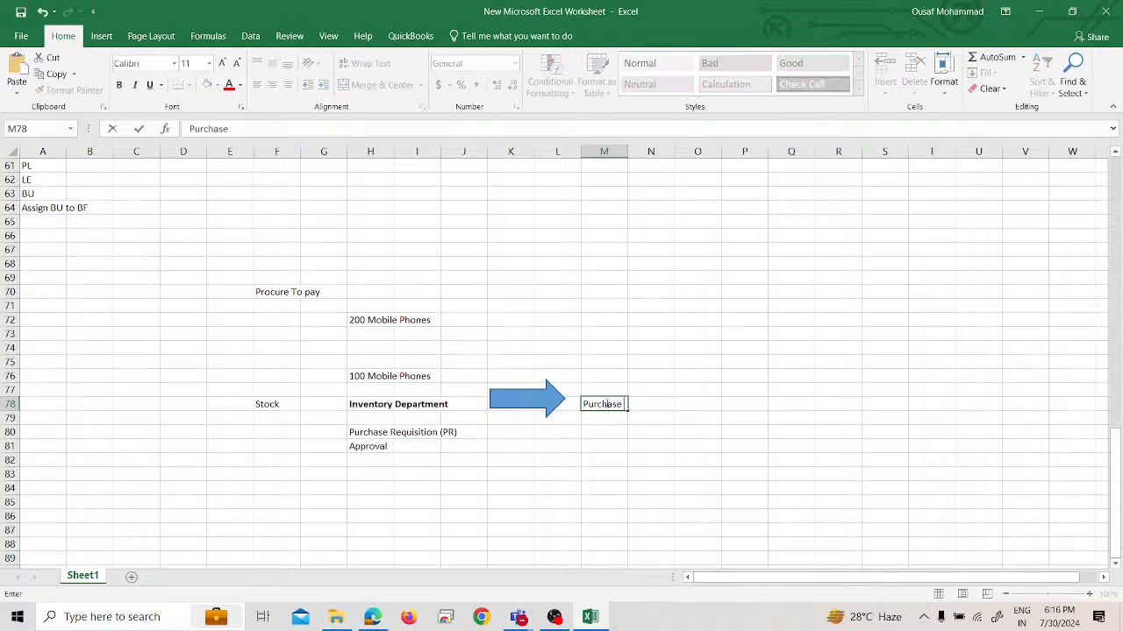
{"action": "type", "text": " Department"}
{"action": "key", "text": "Return"}
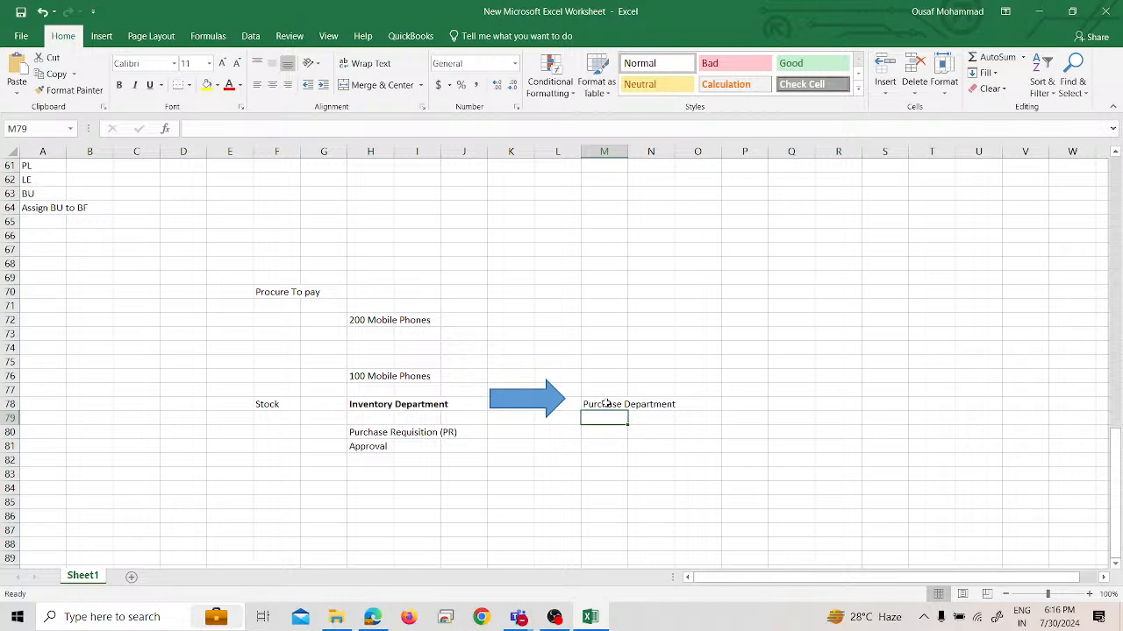
{"action": "left_click", "coordinate": [606, 403]}
{"action": "key", "text": "ctrl+b"}
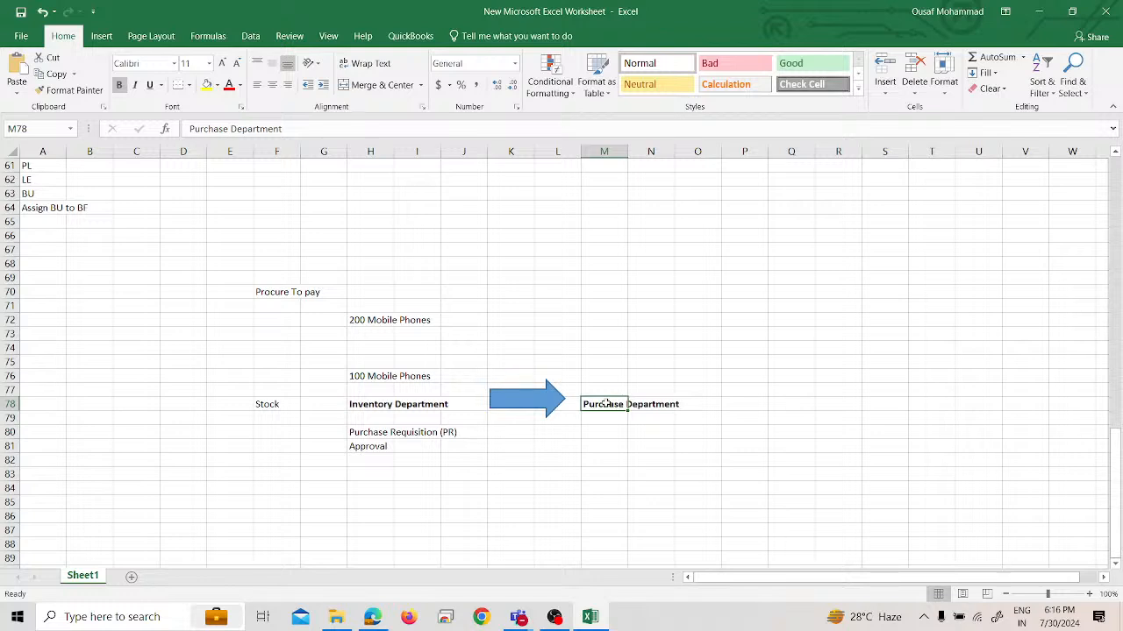
Enter "RFQ ( Request for Quotation)" in cell M80, two rows below Purchase Department
{"action": "key", "text": "Down"}
{"action": "key", "text": "Down"}
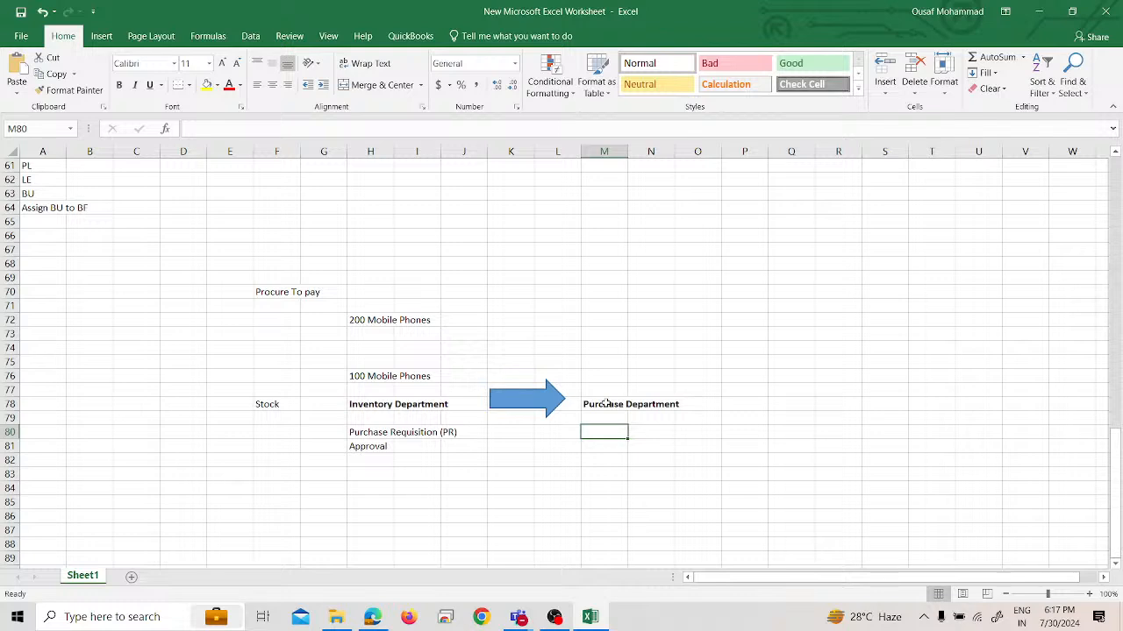
{"action": "type", "text": "RFQ"}
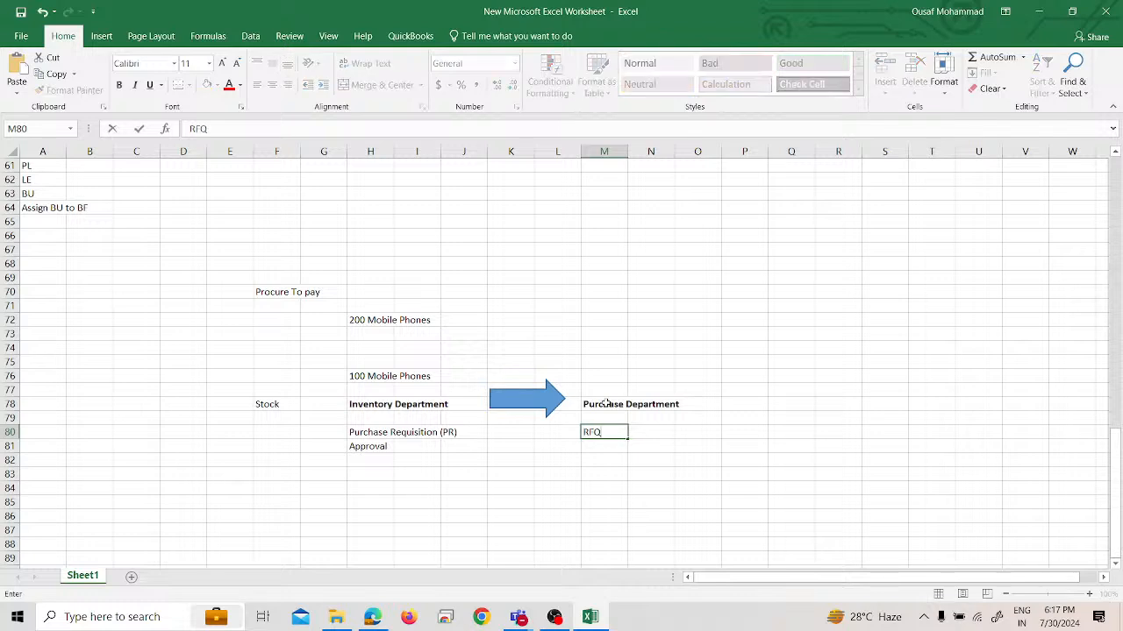
{"action": "type", "text": " ( Request for Quo"}
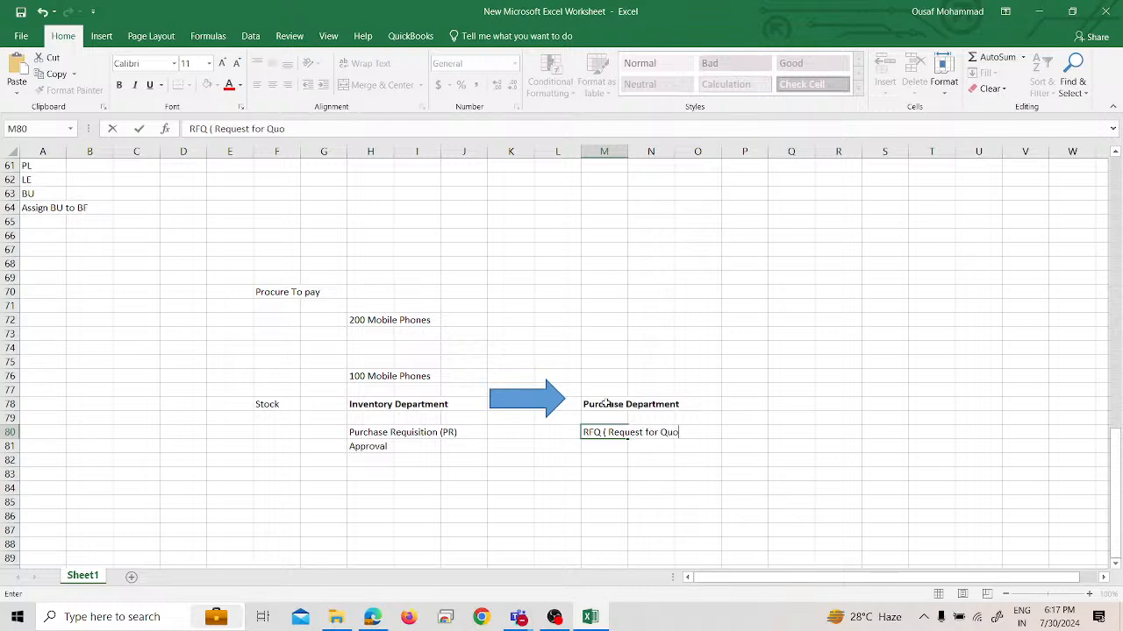
{"action": "type", "text": "tation)"}
{"action": "key", "text": "Return"}
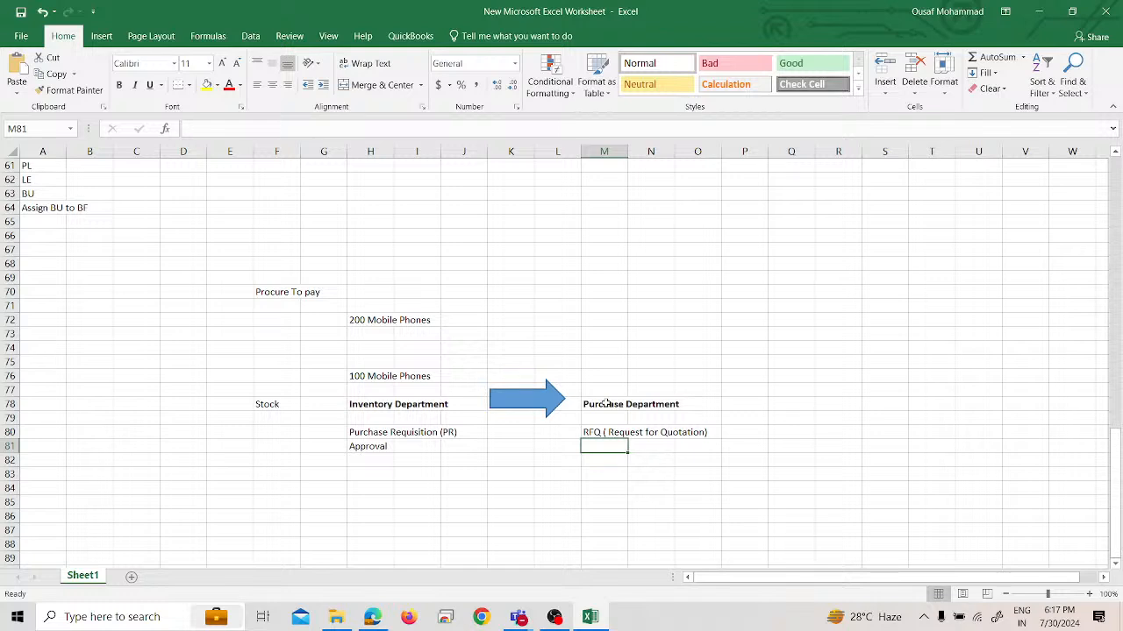
Enter "Receive quotation from suppliers" in cell M81, directly below the RFQ entry
{"action": "type", "text": "Rec"}
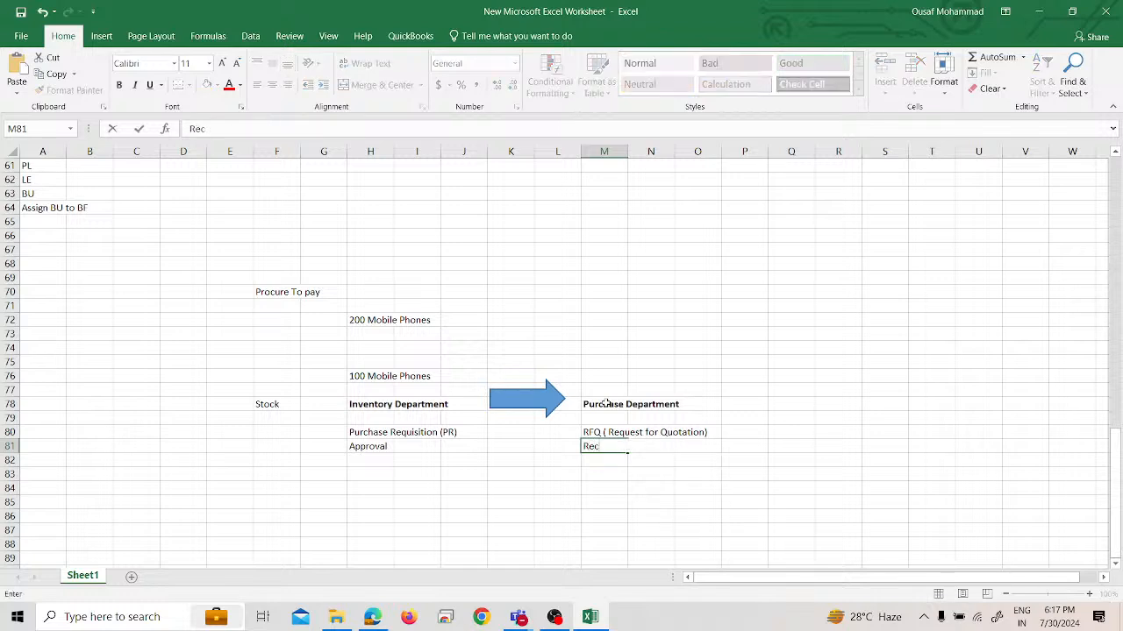
{"action": "type", "text": "eive quotation f"}
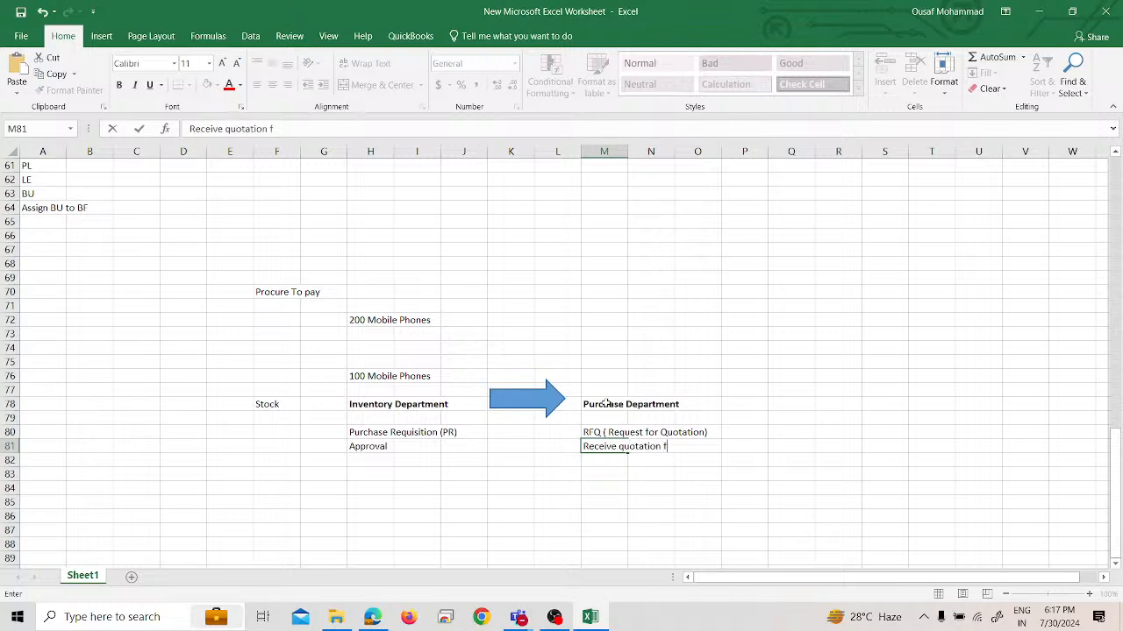
{"action": "type", "text": "rom suppliers"}
{"action": "key", "text": "Return"}
Enter "Quotation anaylsis" in cell M82 as the next Purchase Department activity
{"action": "type", "text": "Quota"}
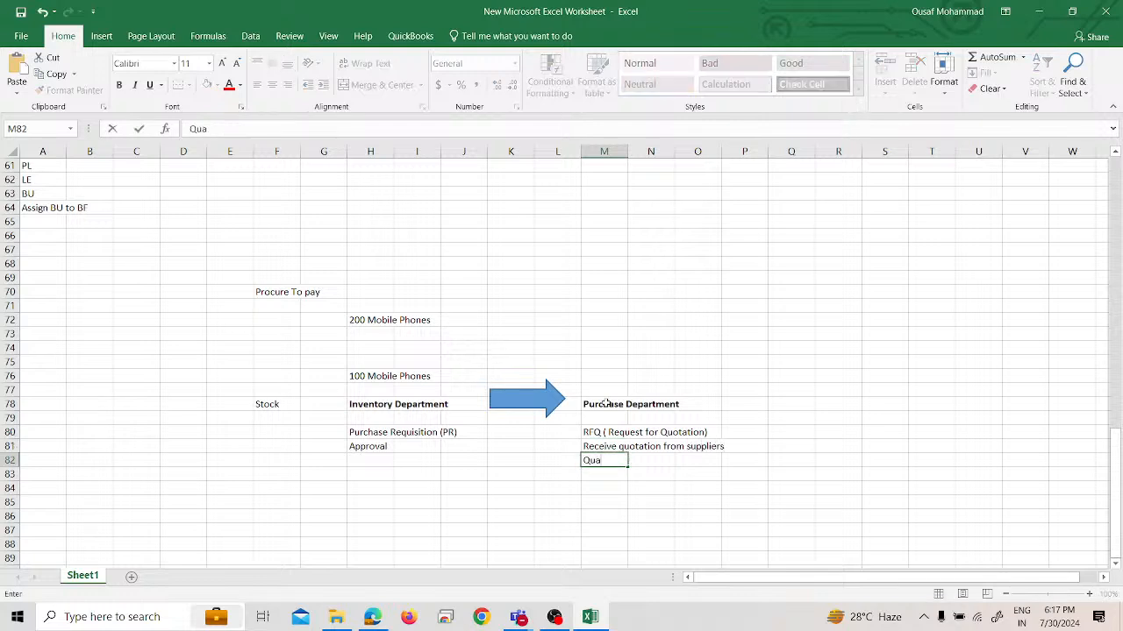
{"action": "type", "text": "tion anaylsus"}
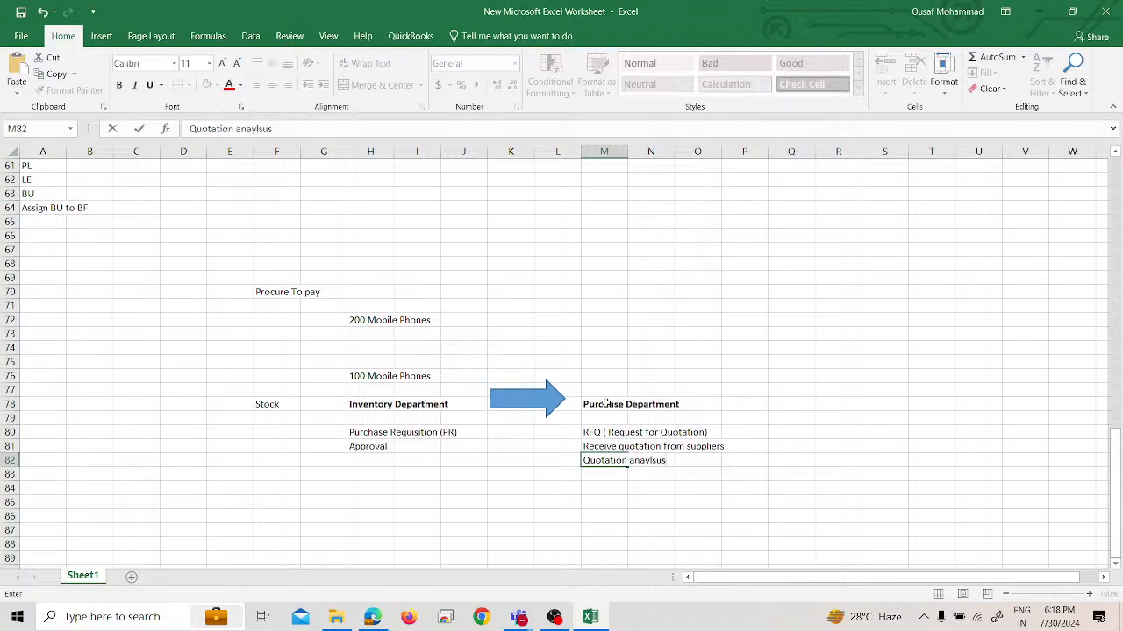
{"action": "key", "text": "BackSpace"}
{"action": "key", "text": "BackSpace"}
{"action": "type", "text": "is"}
{"action": "key", "text": "Return"}
Enter "Choose the best quotation" in cell M83, below the quotation analysis entry
{"action": "type", "text": "C"}
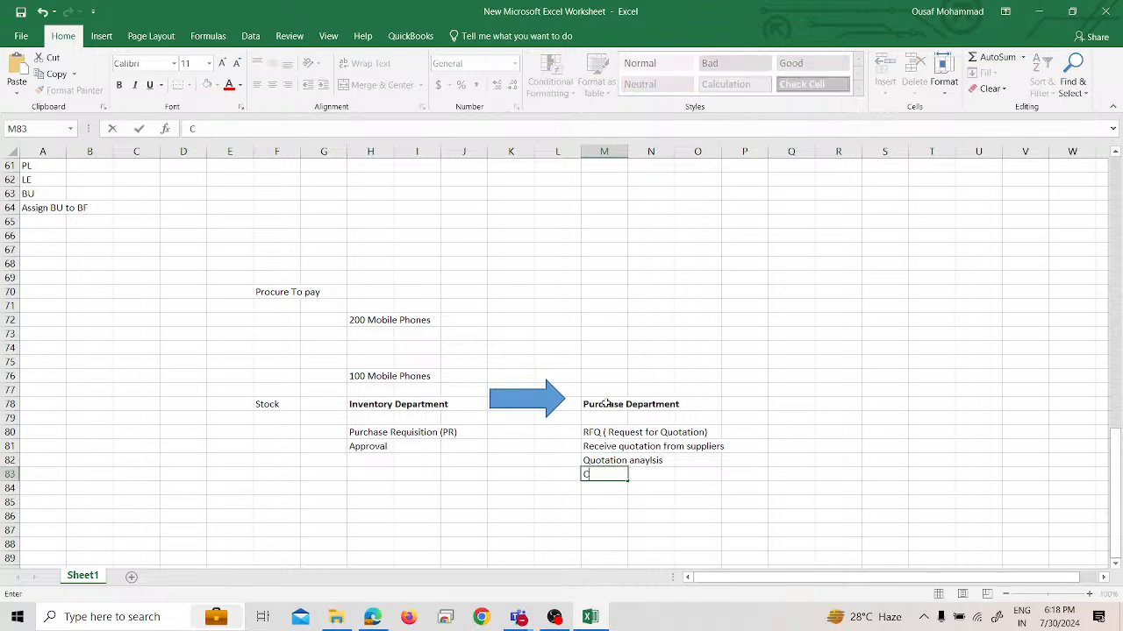
{"action": "type", "text": "hoos"}
{"action": "key", "text": "BackSpace"}
{"action": "type", "text": "e the best"}
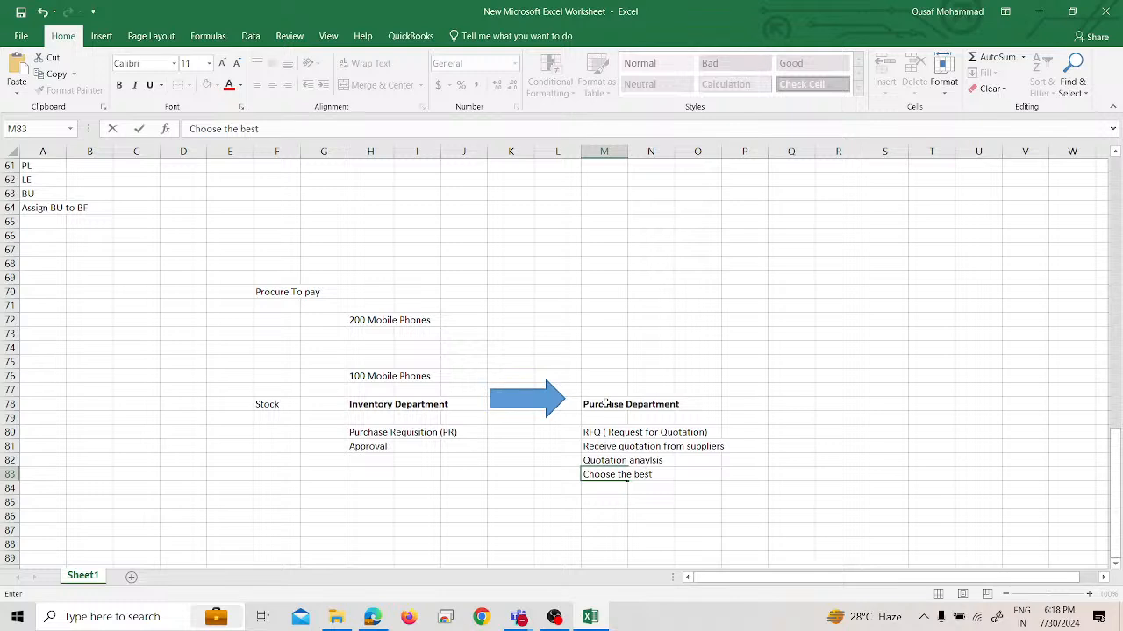
{"action": "type", "text": " quotation"}
{"action": "key", "text": "Return"}
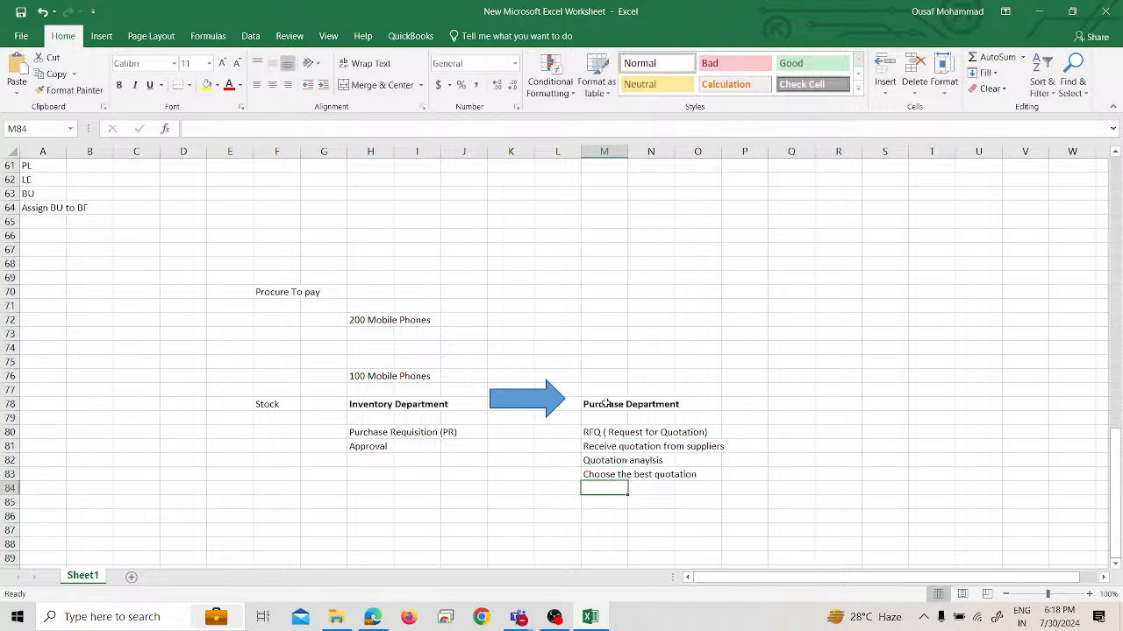
Enter "Create purchase order (PO)" in cell M84, below the best quotation entry
{"action": "type", "text": "Create pur"}
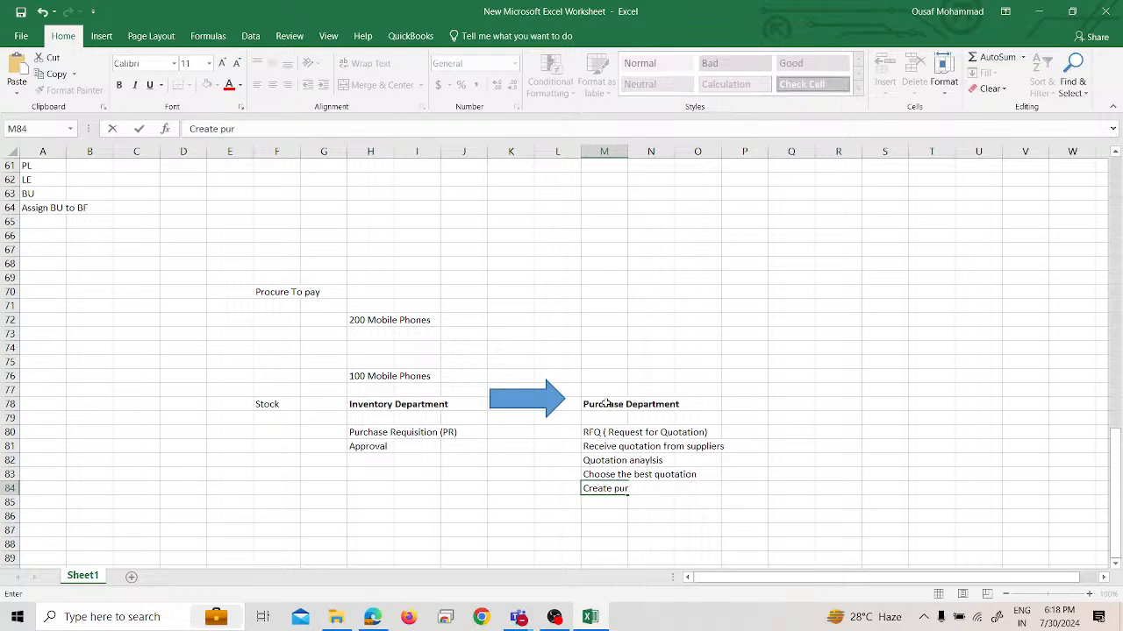
{"action": "type", "text": "chase order"}
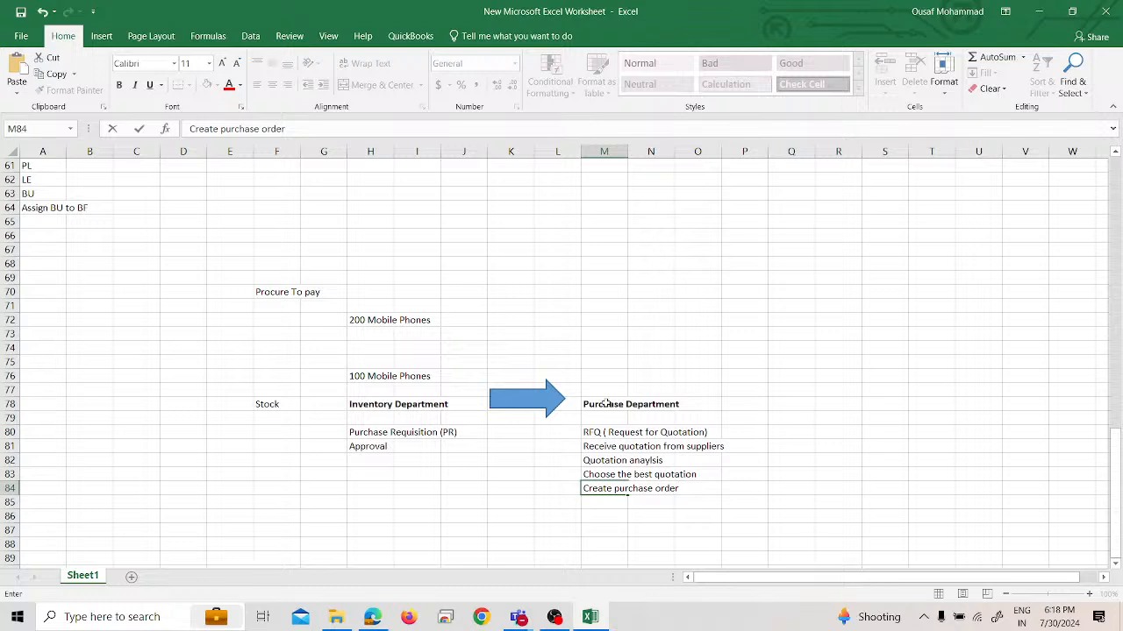
{"action": "type", "text": " (PO)"}
{"action": "key", "text": "Return"}
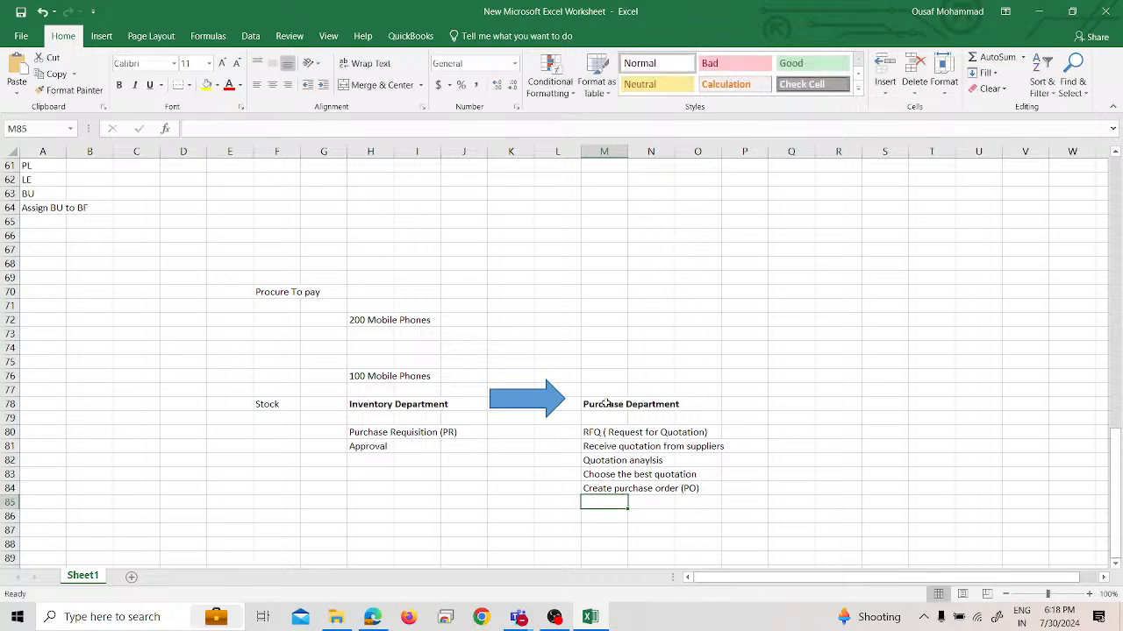
Add "GRN" in cell M85 and "Purchase return" in cell M86 to the Purchase Department activities
{"action": "type", "text": "GRN"}
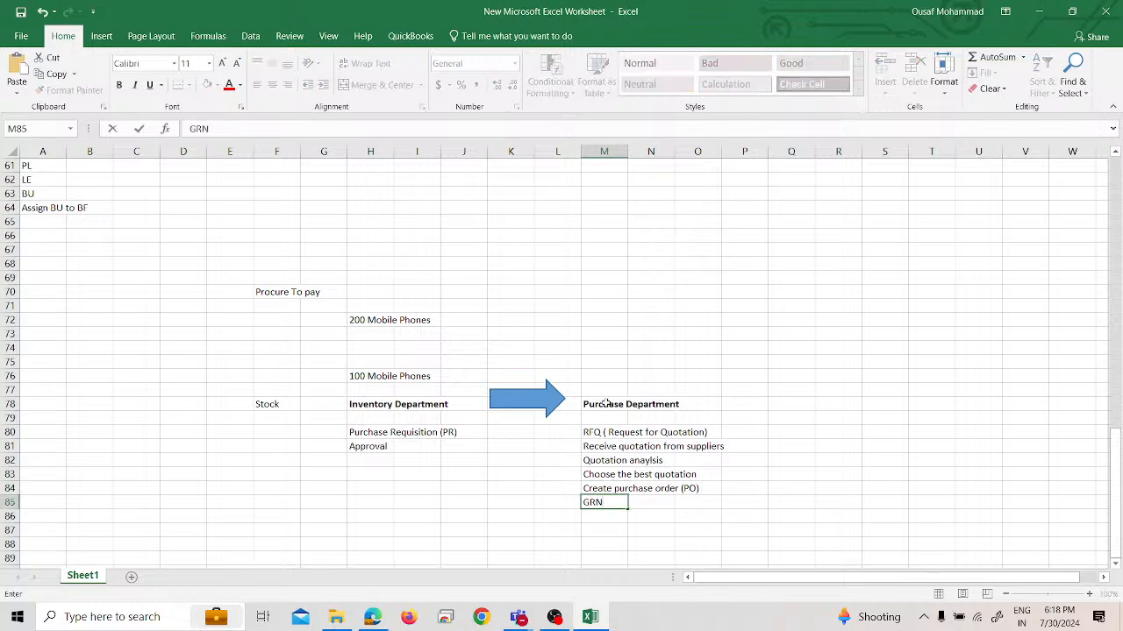
{"action": "key", "text": "Return"}
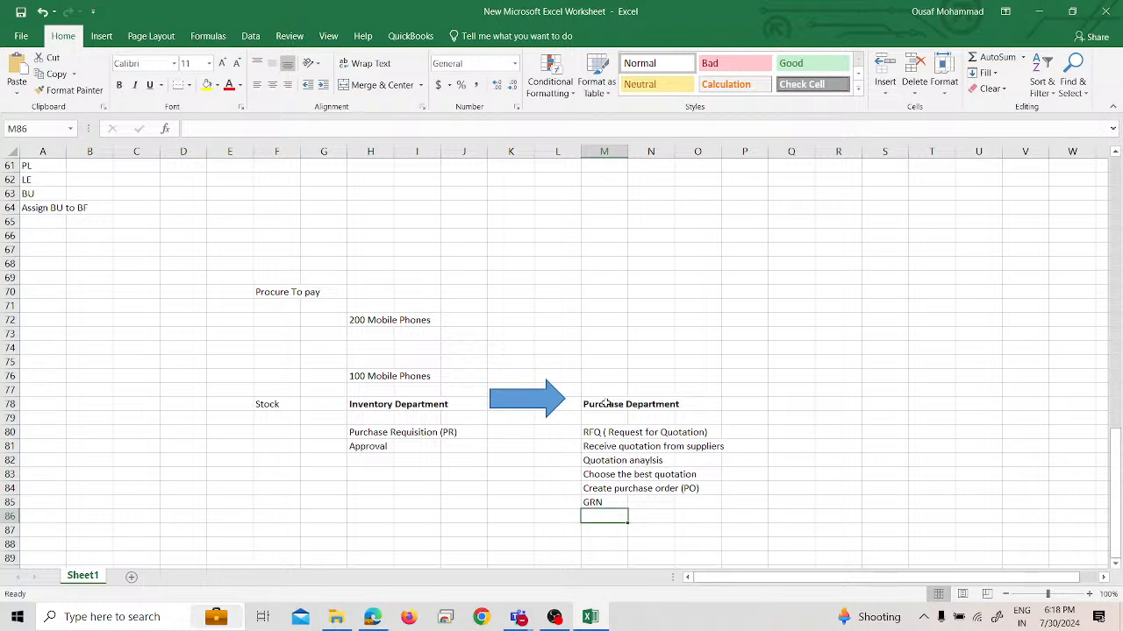
{"action": "type", "text": "Purchase"}
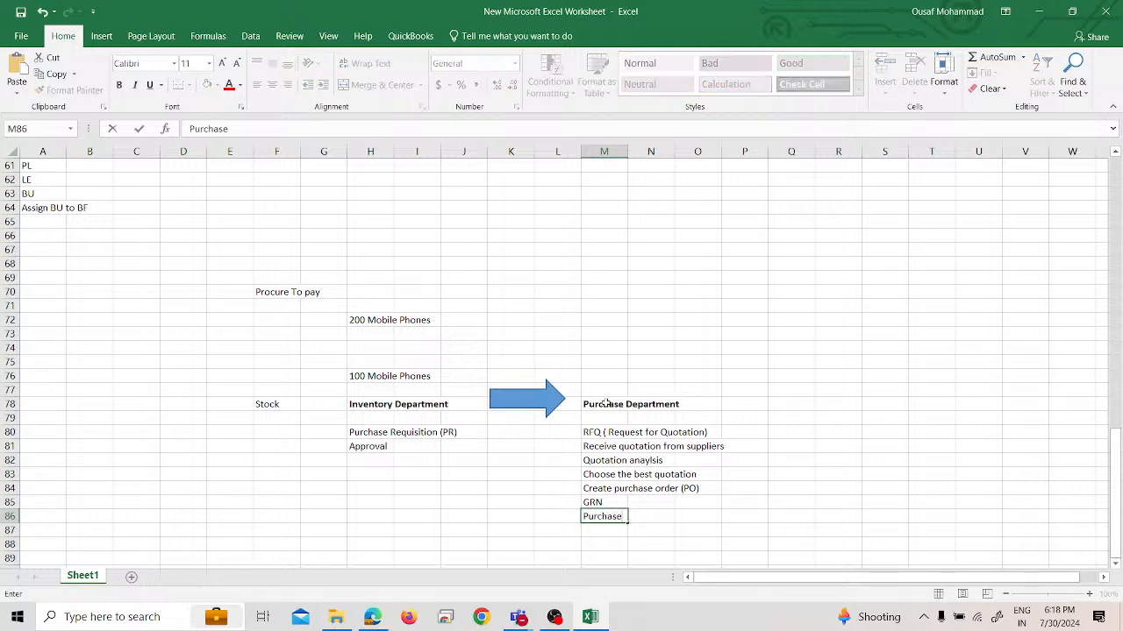
{"action": "type", "text": " return"}
{"action": "key", "text": "Return"}
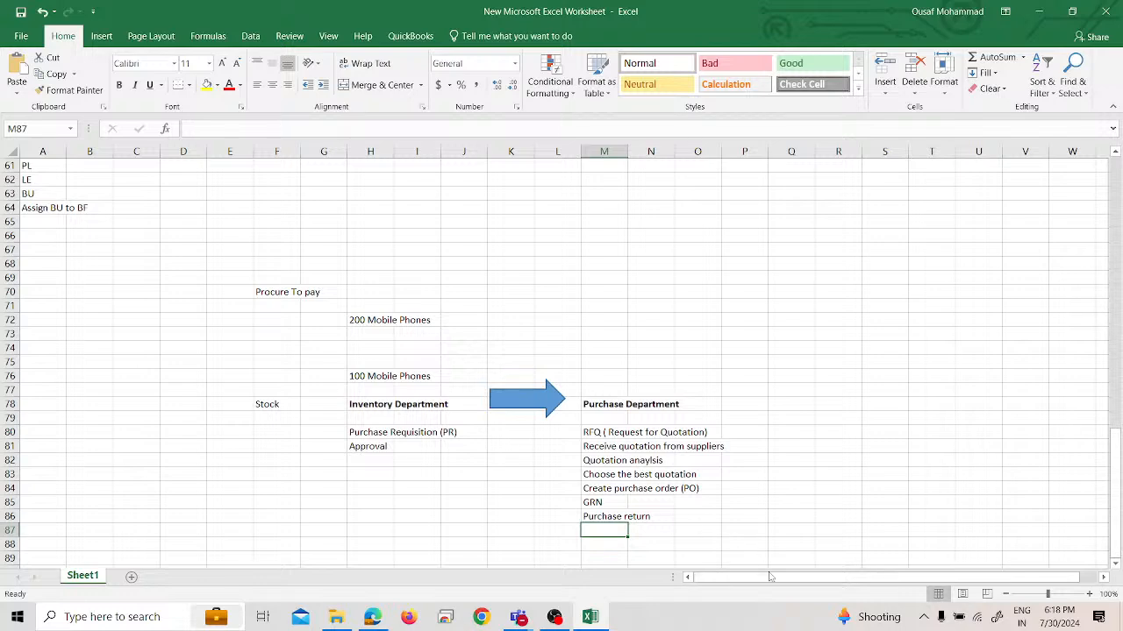
Insert a right block arrow beside the Purchase Department heading, starting around column P in row 78
{"action": "left_click_drag", "start_coordinate": [771, 578], "coordinate": [836, 584]}
{"action": "left_click", "coordinate": [685, 404]}
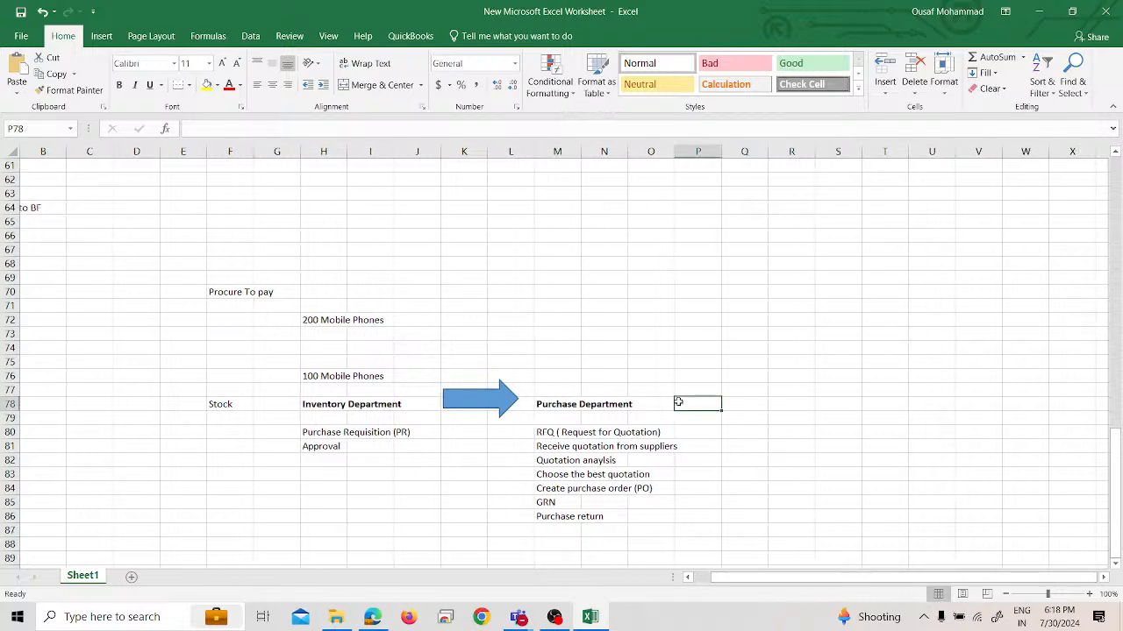
{"action": "left_click", "coordinate": [101, 36]}
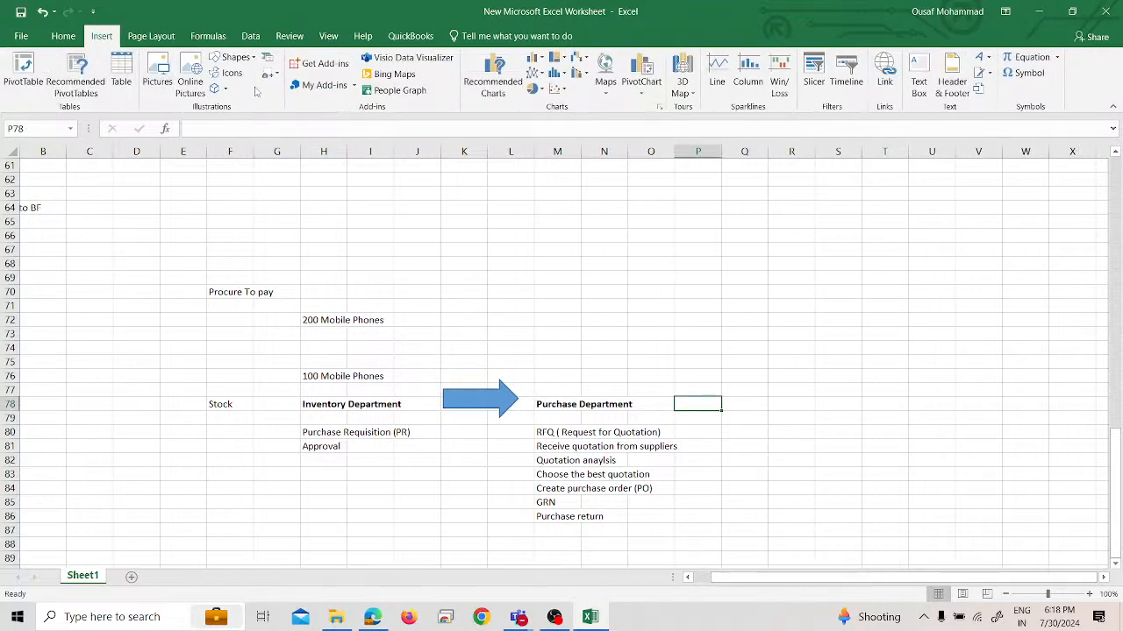
{"action": "left_click", "coordinate": [233, 58]}
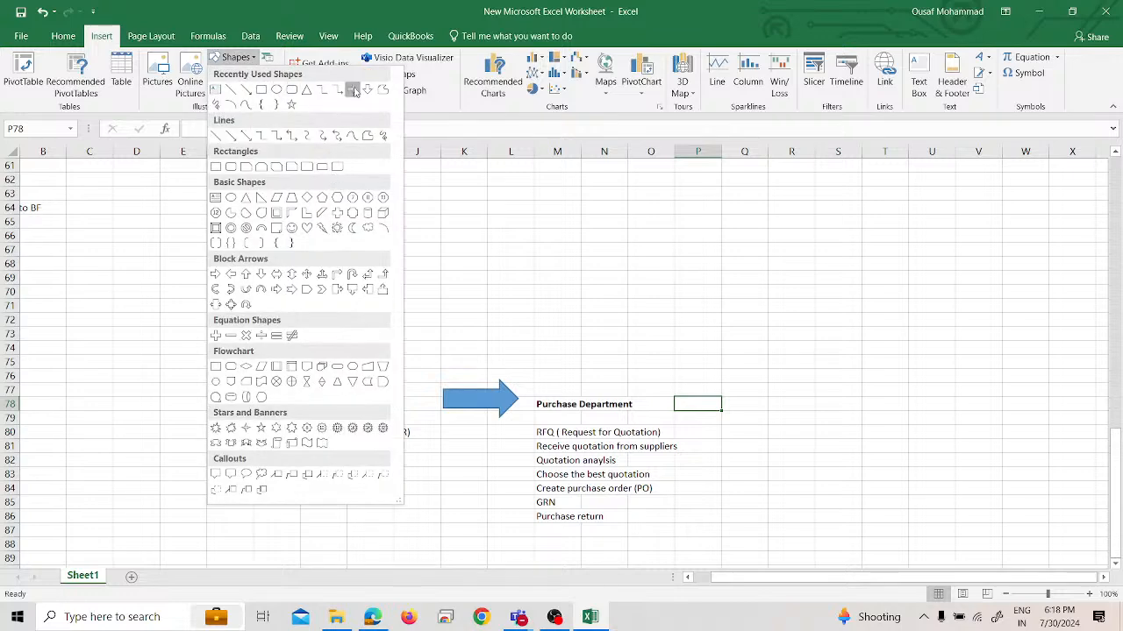
{"action": "left_click", "coordinate": [352, 90]}
{"action": "mouse_move", "coordinate": [692, 393]}
{"action": "left_mouse_down"}
{"action": "mouse_move", "coordinate": [768, 429]}
{"action": "mouse_move", "coordinate": [726, 407]}
{"action": "left_mouse_up"}
Enter "Payable Department" in cell S78 beyond the second arrow and make it bold
{"action": "left_click", "coordinate": [787, 403]}
{"action": "left_click", "coordinate": [844, 403]}
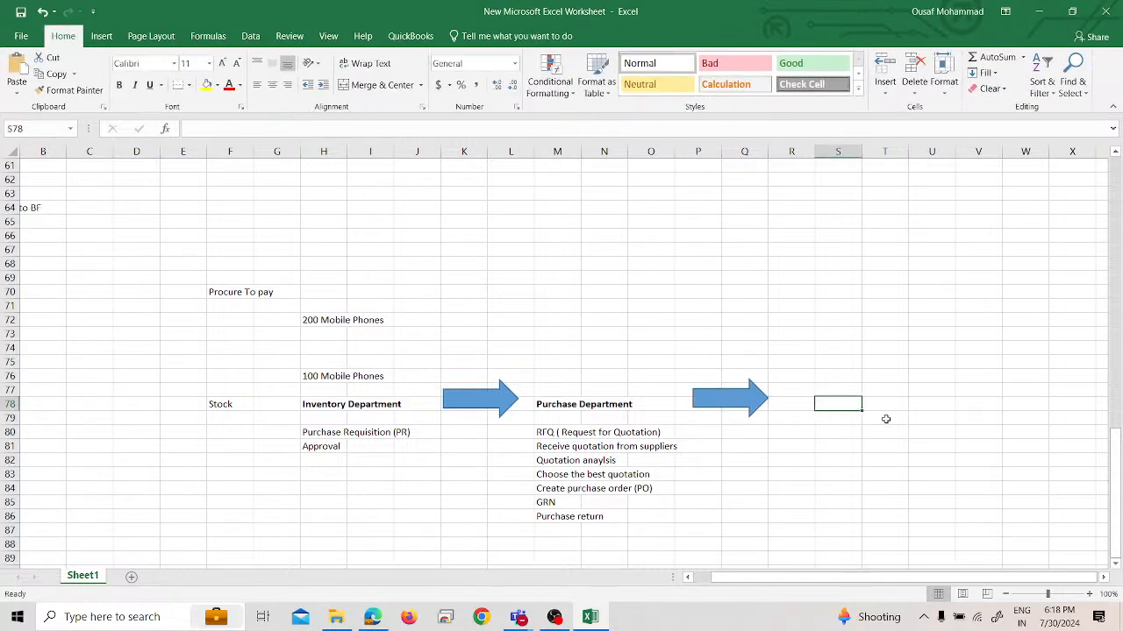
{"action": "type", "text": "Payable "}
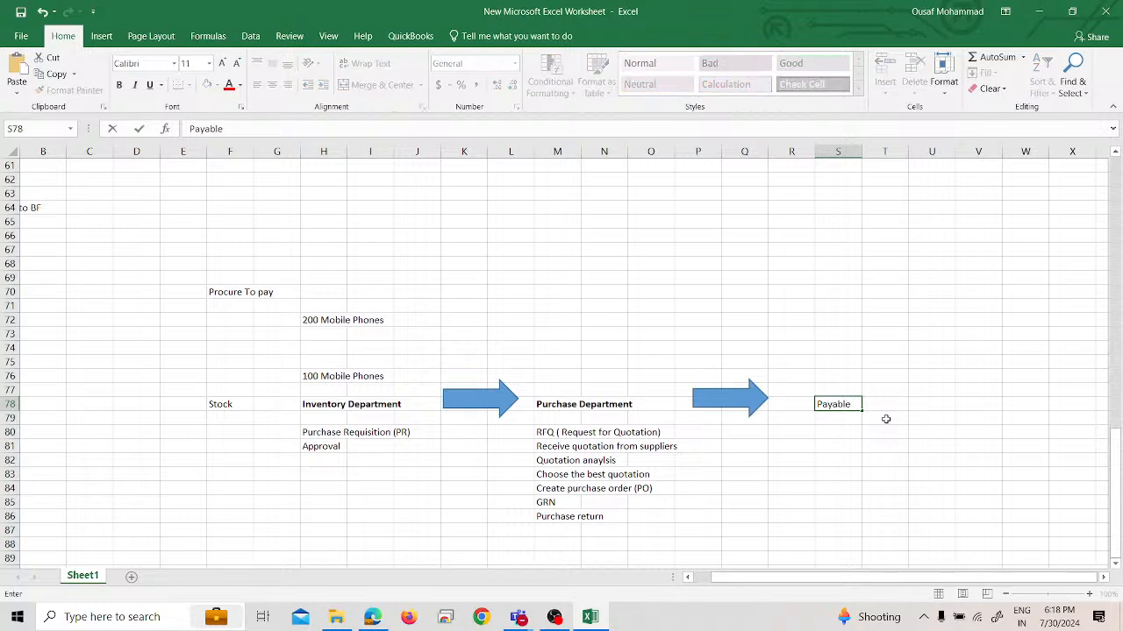
{"action": "type", "text": "Department"}
{"action": "key", "text": "Return"}
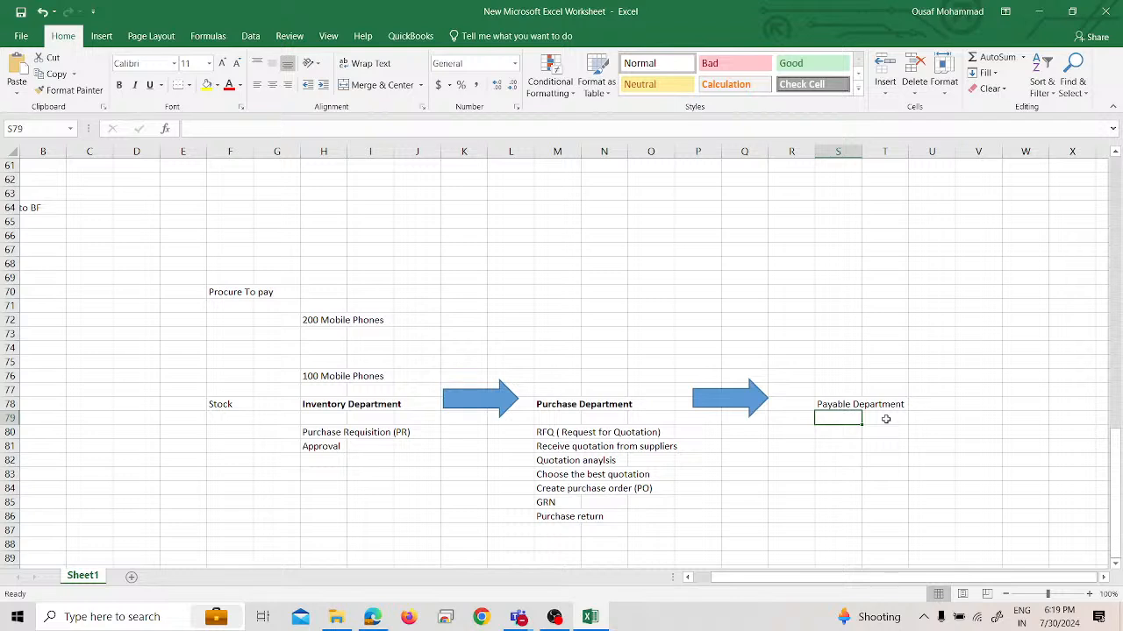
{"action": "key", "text": "Up"}
{"action": "key", "text": "ctrl+b"}
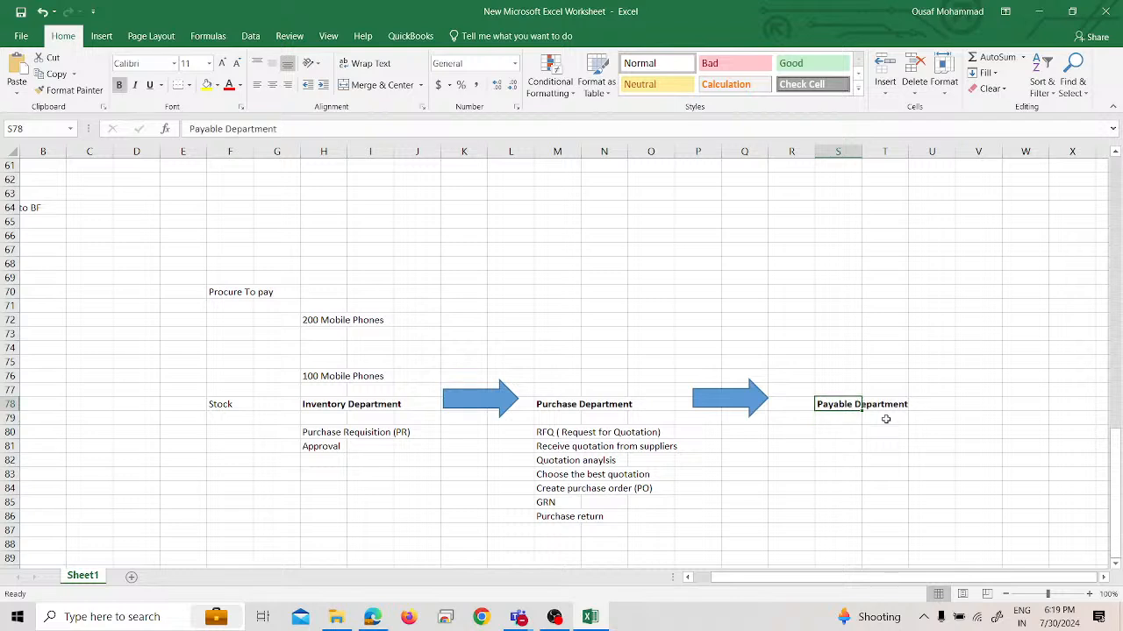
{"action": "key", "text": "Down"}
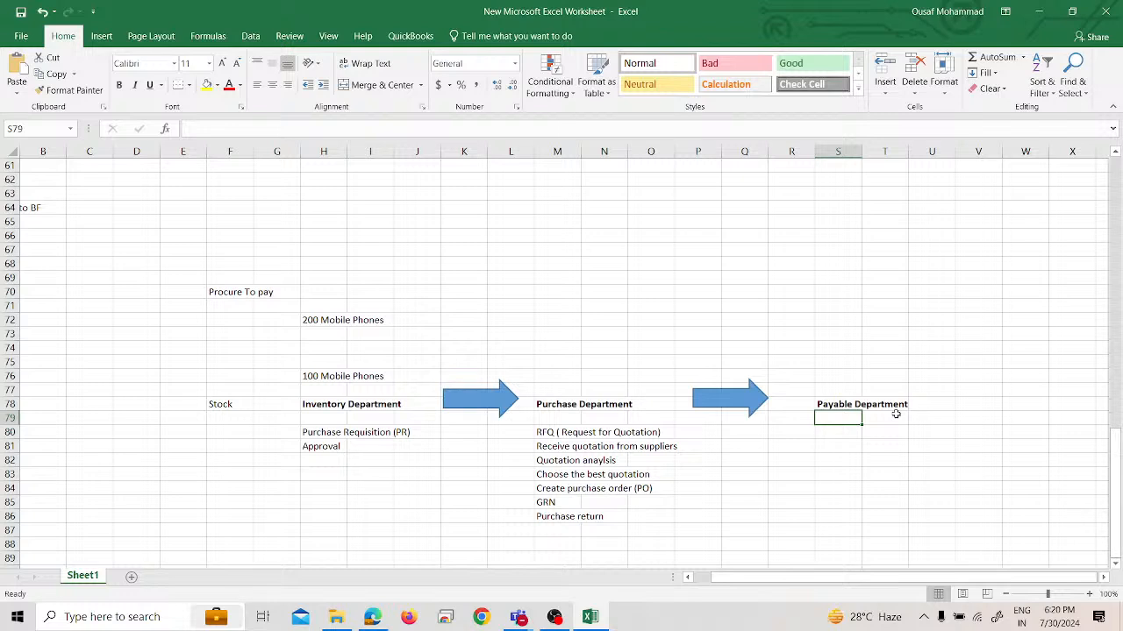
Insert a down block arrow about 1.07" high and 0.53" wide directly below the Payable Department heading
{"action": "left_click", "coordinate": [862, 446]}
{"action": "left_click", "coordinate": [845, 419]}
{"action": "left_click", "coordinate": [101, 36]}
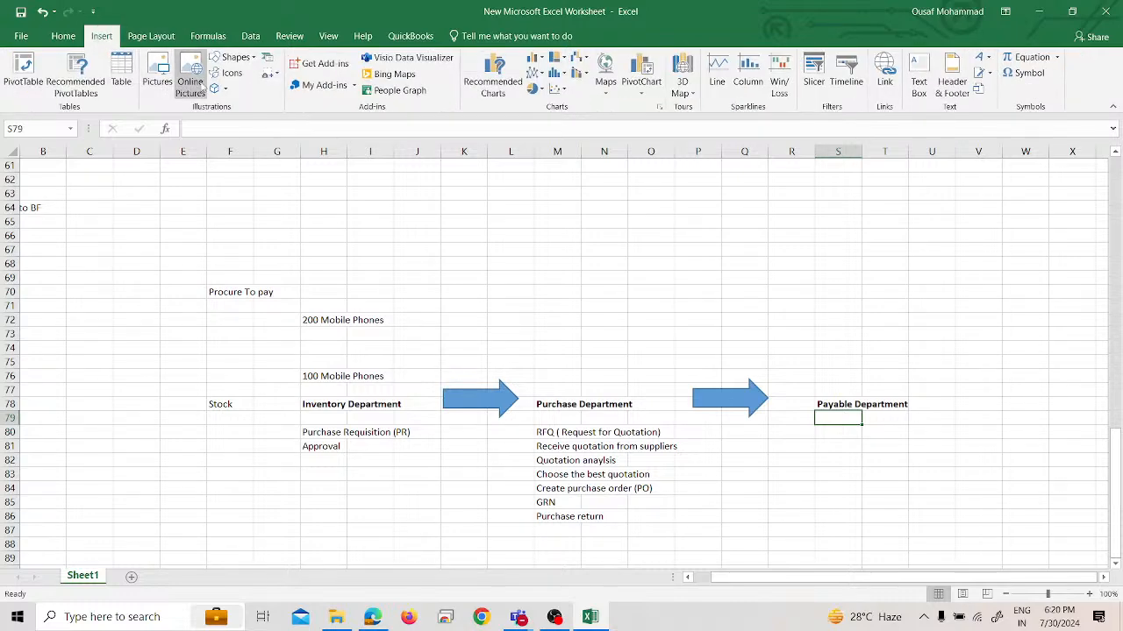
{"action": "left_click", "coordinate": [233, 57]}
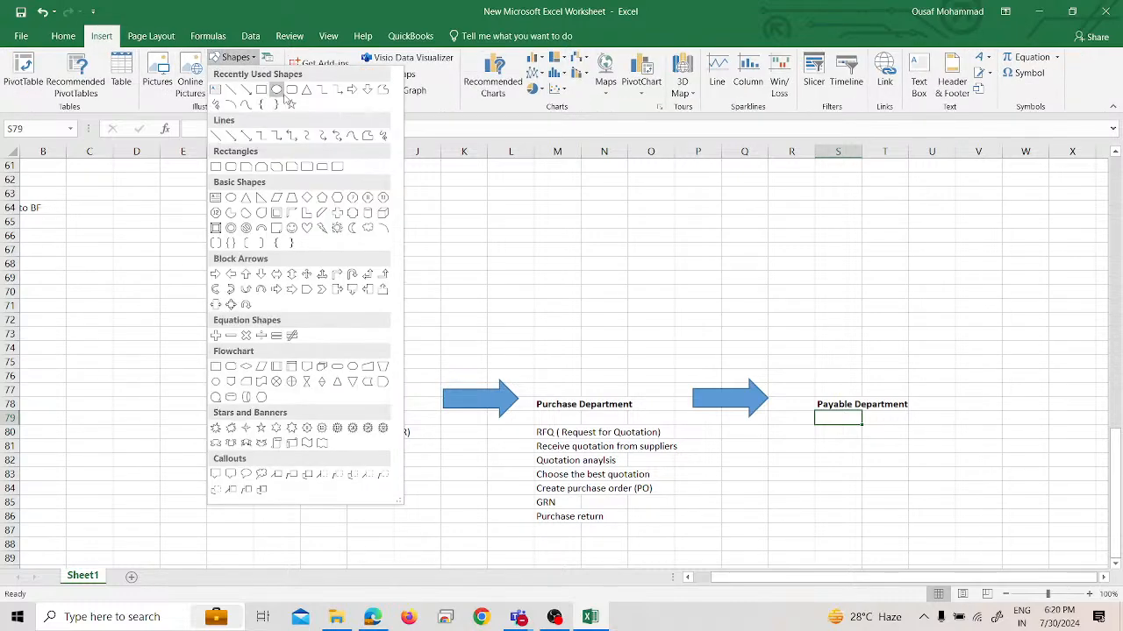
{"action": "left_click", "coordinate": [367, 89]}
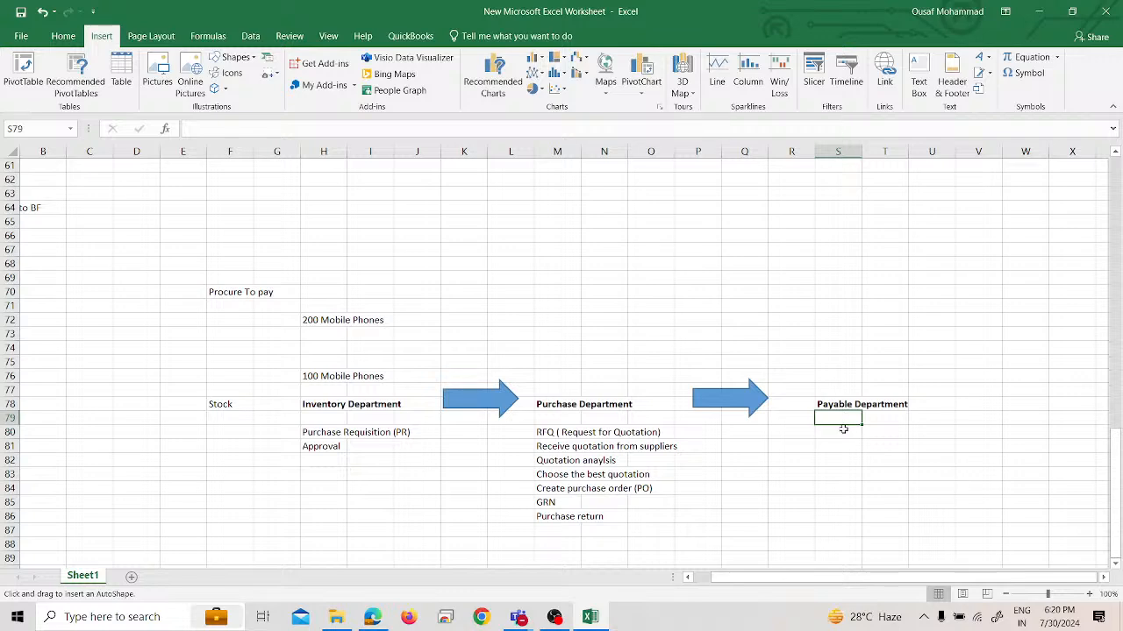
{"action": "mouse_move", "coordinate": [842, 428]}
{"action": "left_mouse_down"}
{"action": "mouse_move", "coordinate": [881, 504]}
{"action": "mouse_move", "coordinate": [854, 434]}
{"action": "left_mouse_up"}
Enter "Assets Department" in cell S86 beneath the down arrow and make it bold
{"action": "left_click", "coordinate": [844, 515]}
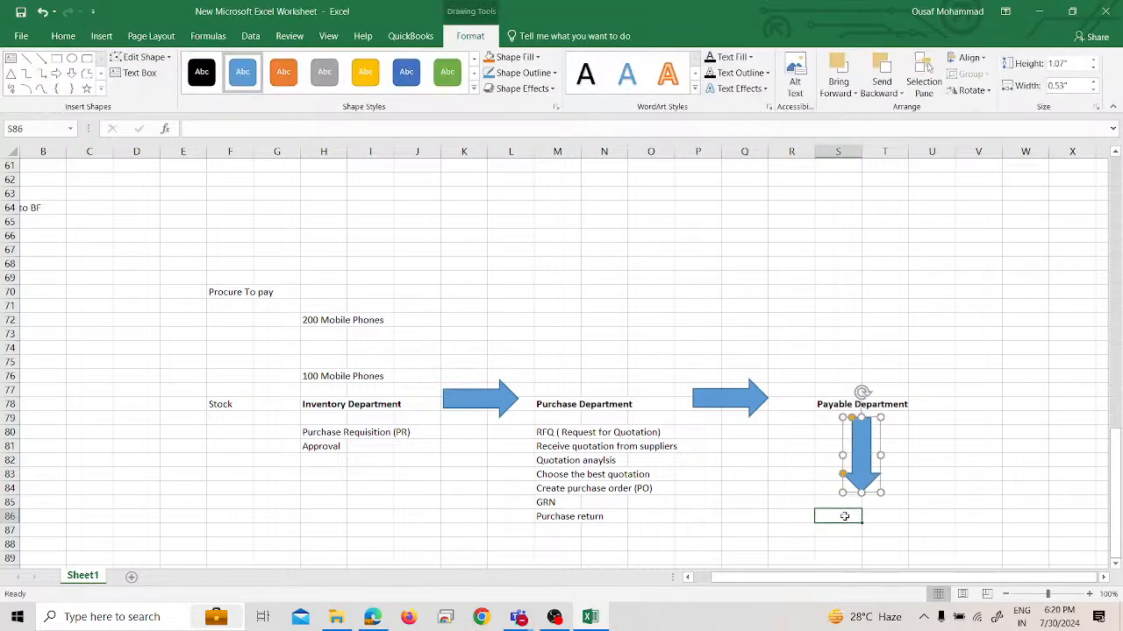
{"action": "type", "text": "Asset"}
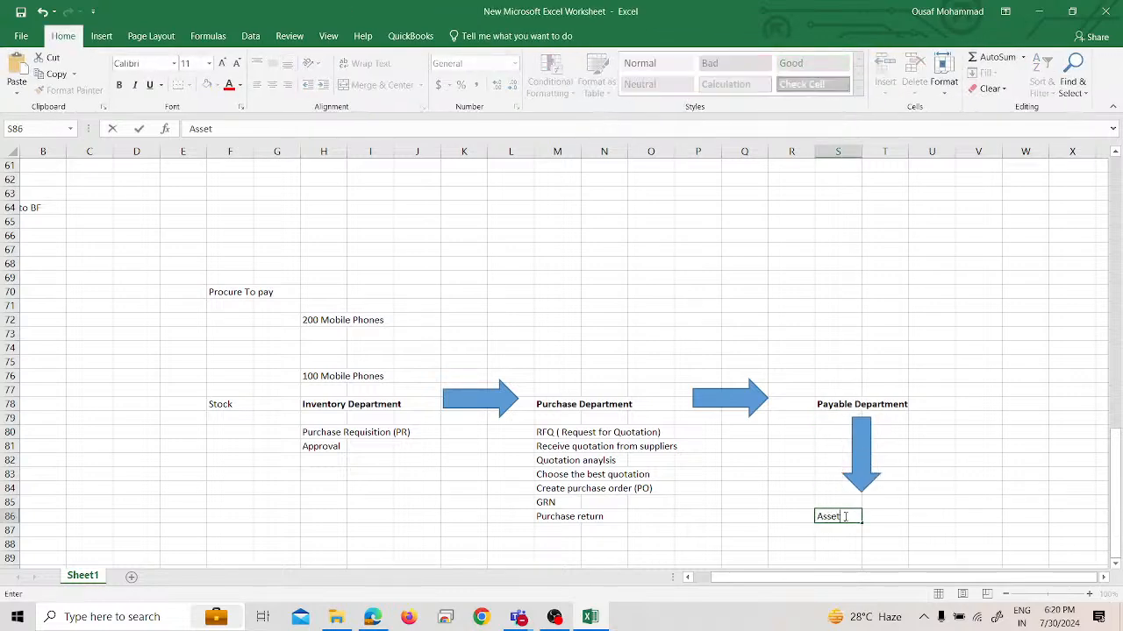
{"action": "type", "text": "s Department"}
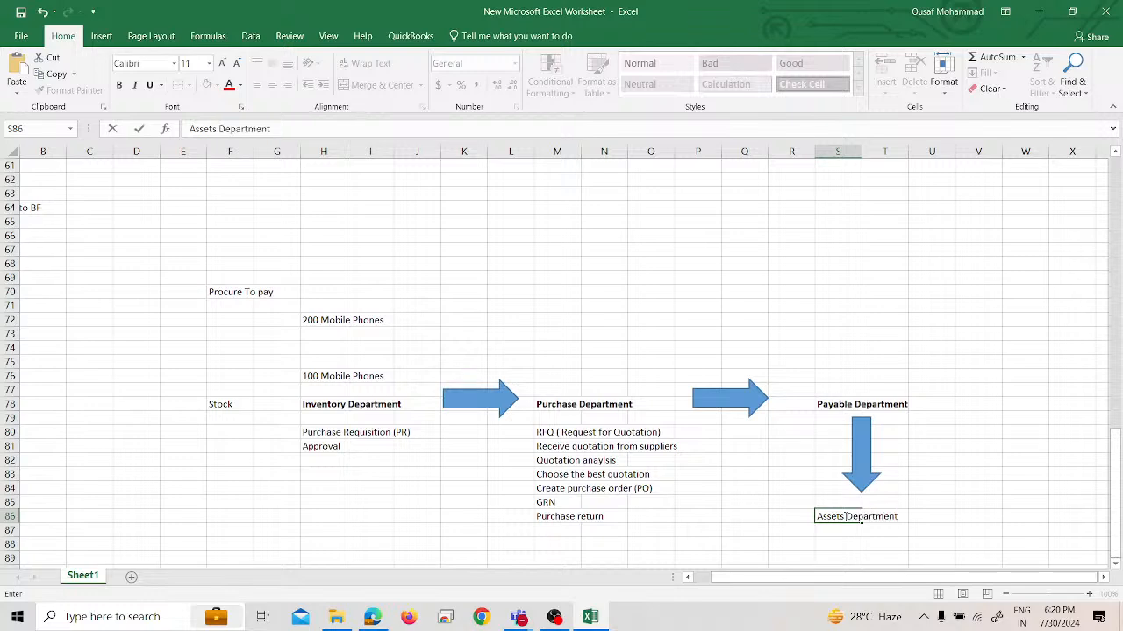
{"action": "key", "text": "Return"}
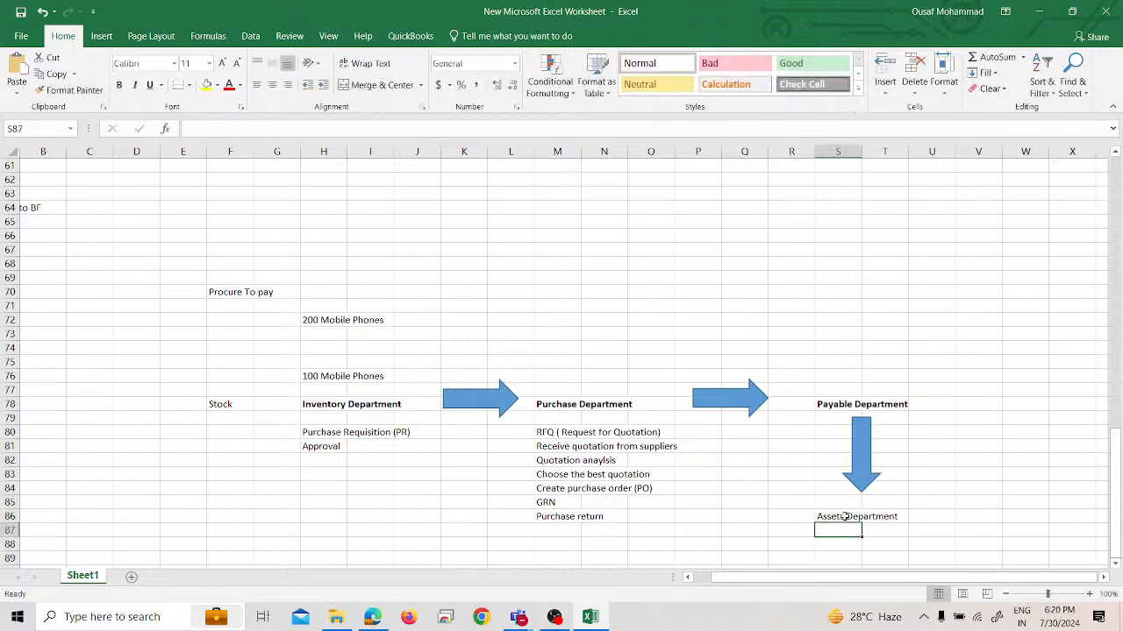
{"action": "key", "text": "Return"}
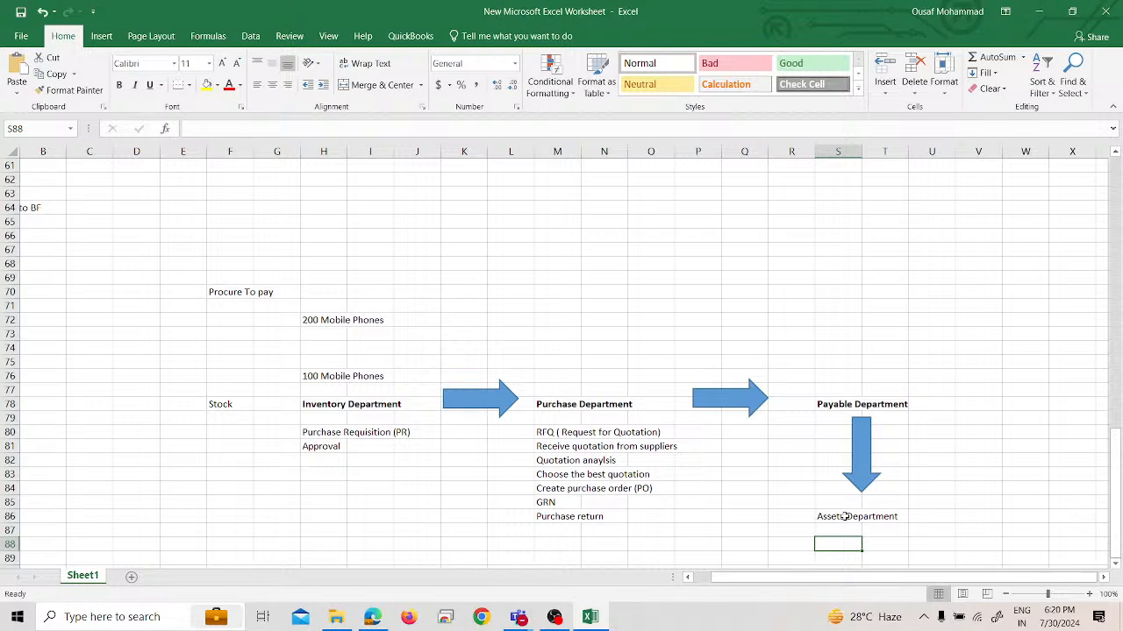
{"action": "key", "text": "Up"}
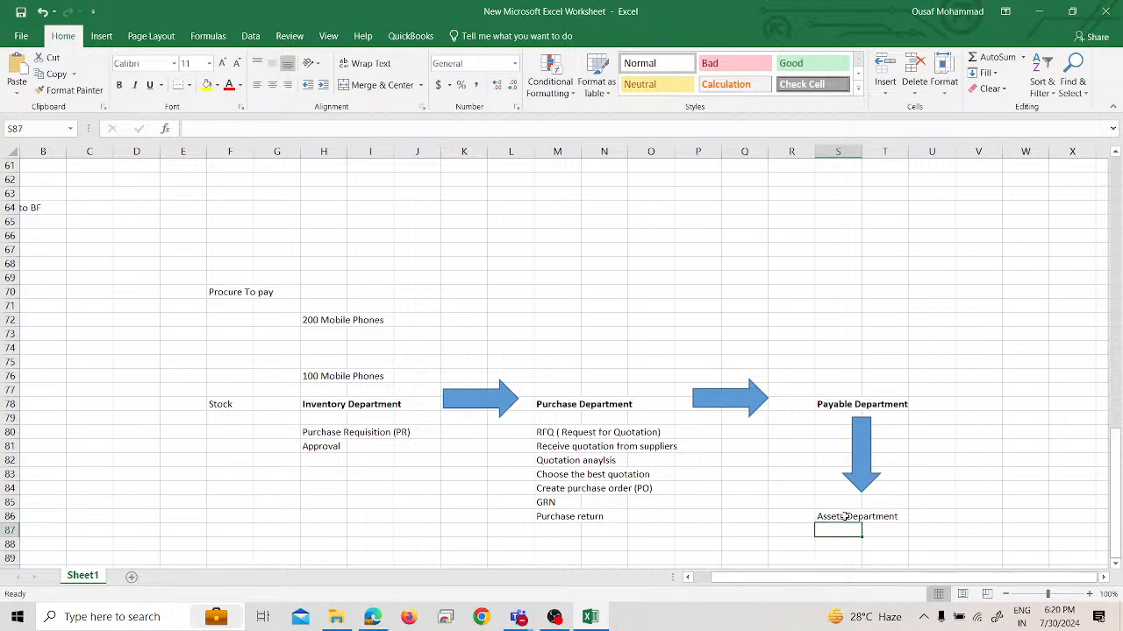
{"action": "key", "text": "Up"}
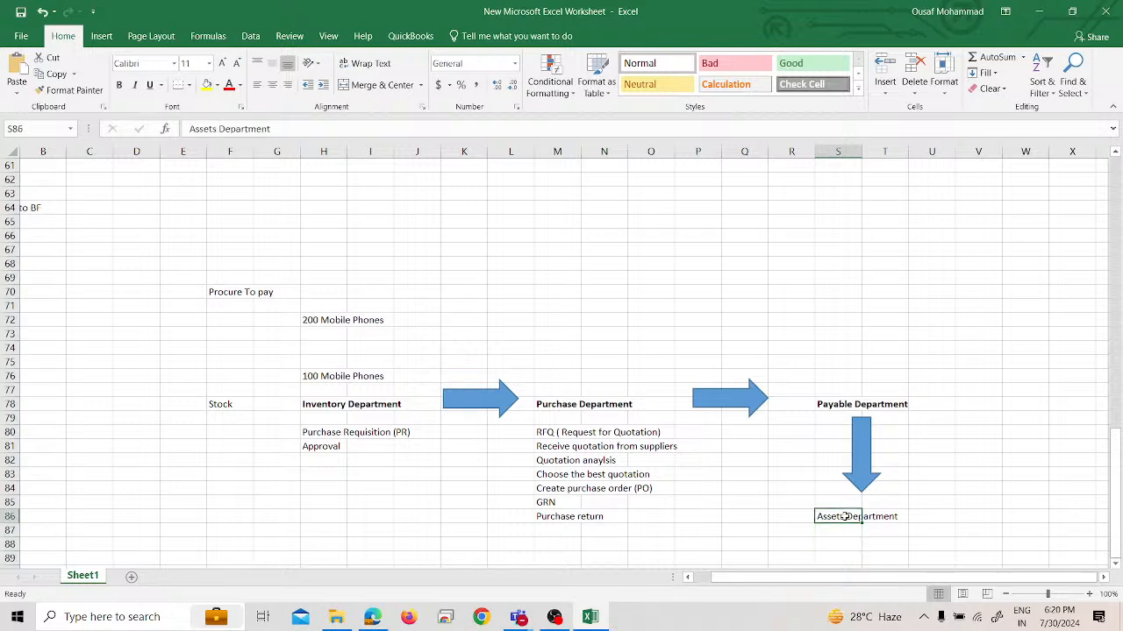
{"action": "key", "text": "ctrl+b"}
{"action": "key", "text": "Down"}
Enter "FA , Depreciation" in cell S87, directly below the Assets Department heading
{"action": "type", "text": "F"}
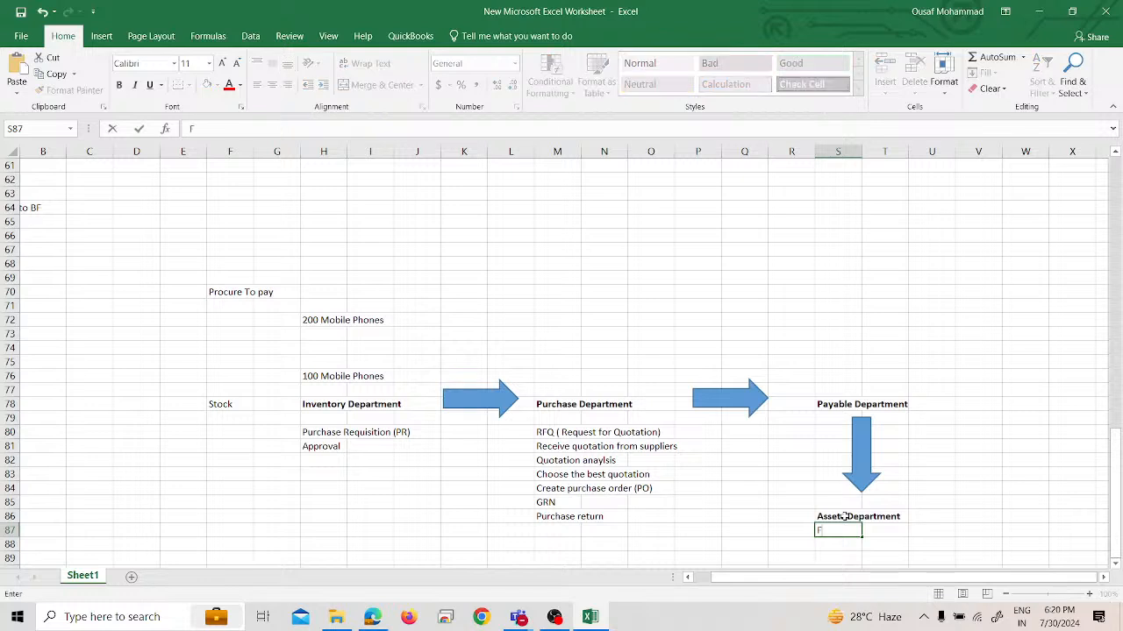
{"action": "type", "text": "A , Depreciation"}
{"action": "key", "text": "Return"}
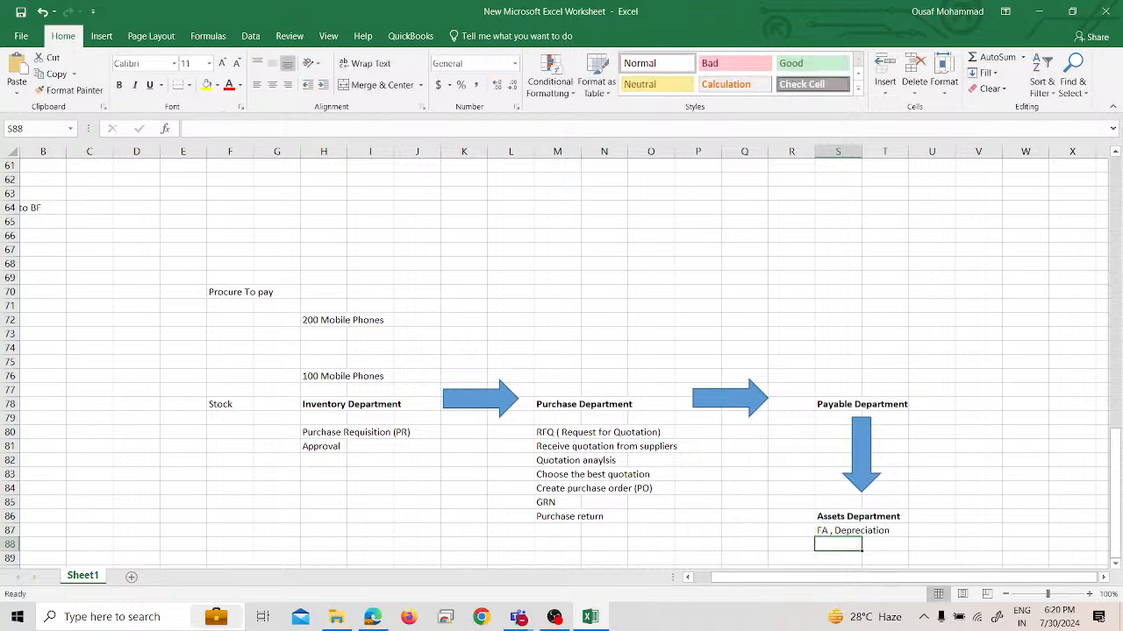
Insert an up block arrow about 1.07" high and 0.53" wide and position it directly above the Payable Department heading
{"action": "left_click", "coordinate": [842, 336]}
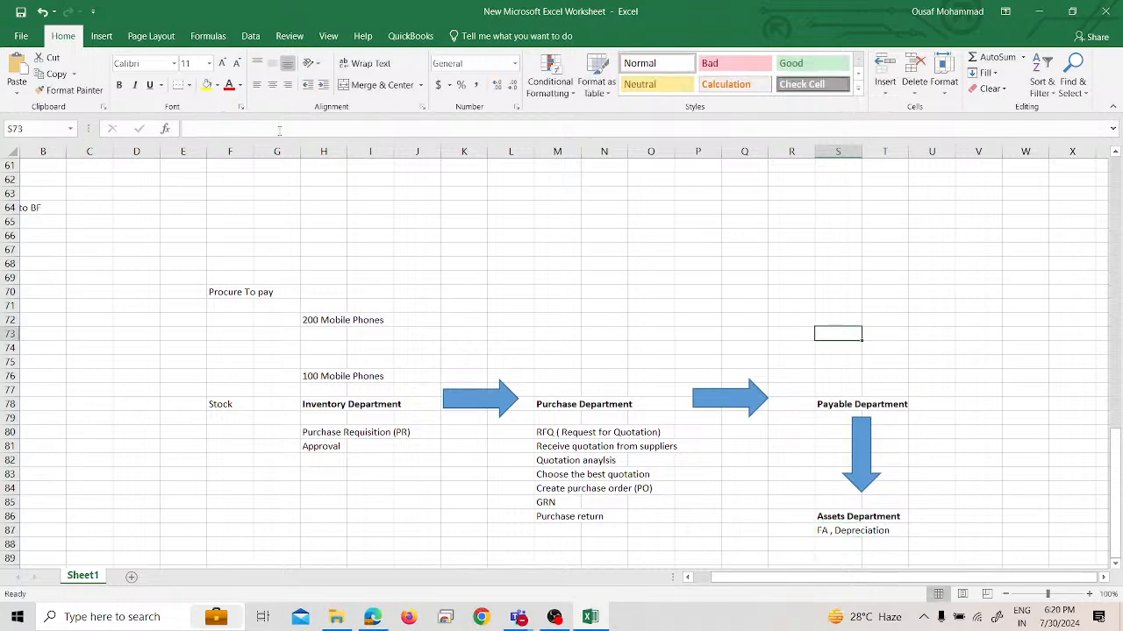
{"action": "left_click", "coordinate": [107, 39]}
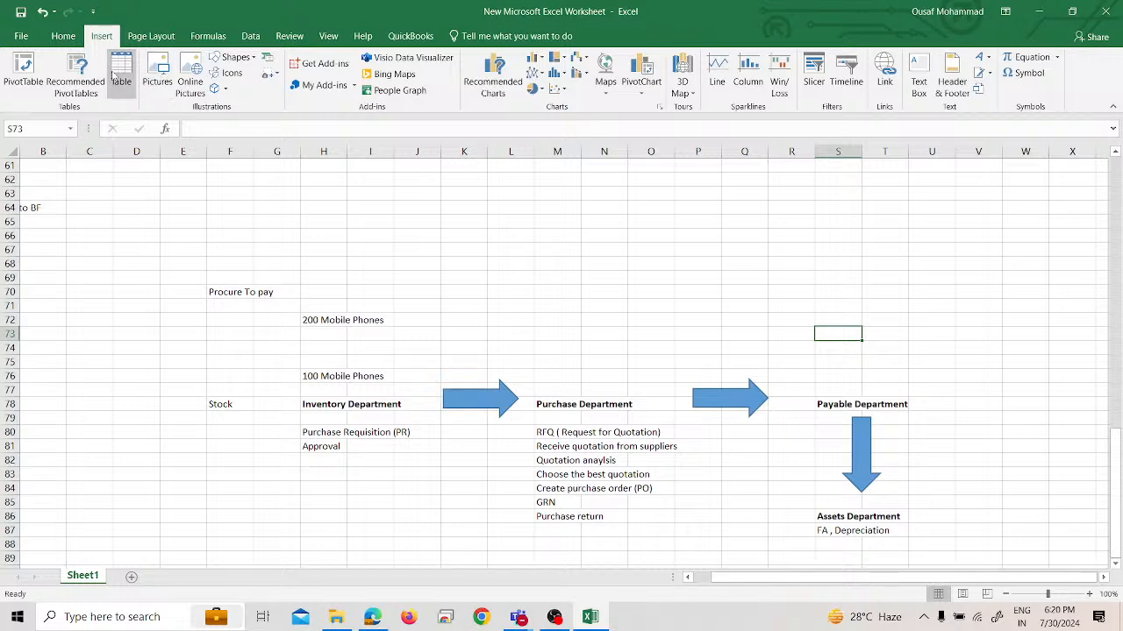
{"action": "left_click", "coordinate": [247, 59]}
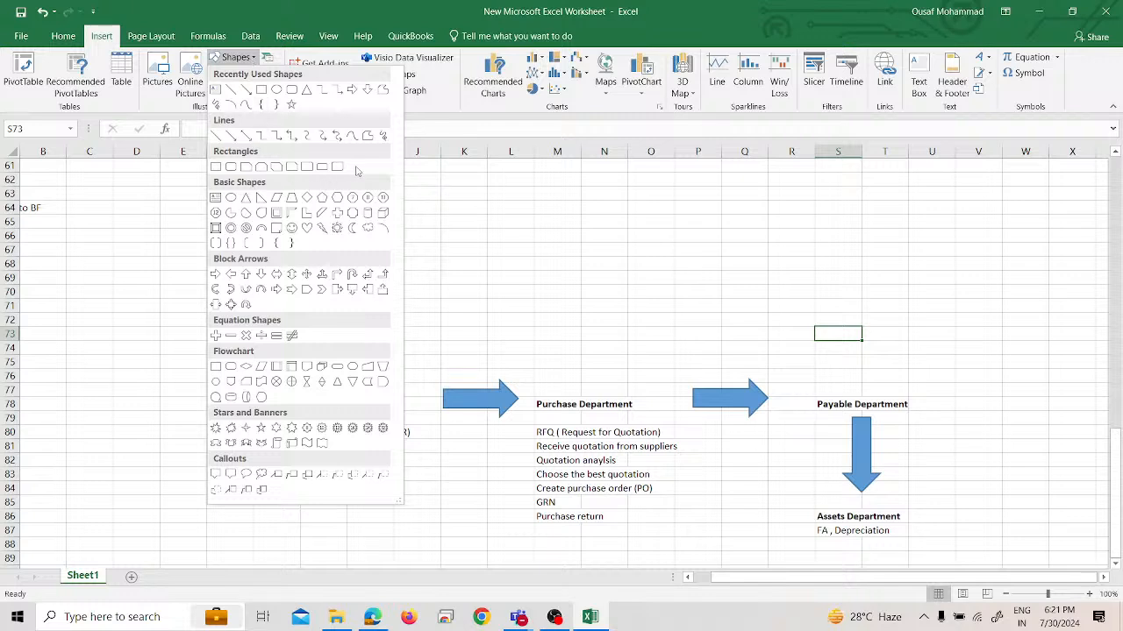
{"action": "left_click", "coordinate": [246, 275]}
{"action": "left_click_drag", "start_coordinate": [849, 352], "coordinate": [892, 441]}
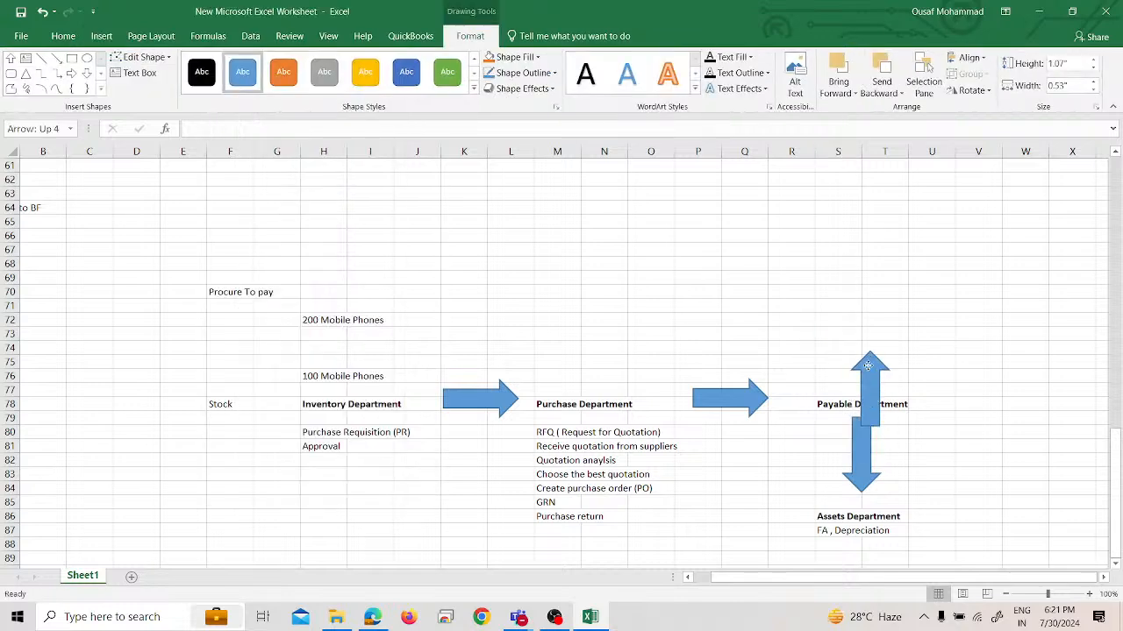
{"action": "left_click_drag", "start_coordinate": [867, 365], "coordinate": [860, 326]}
Enter "Cash Department" in cell S70, just above the up arrow
{"action": "left_click", "coordinate": [840, 282]}
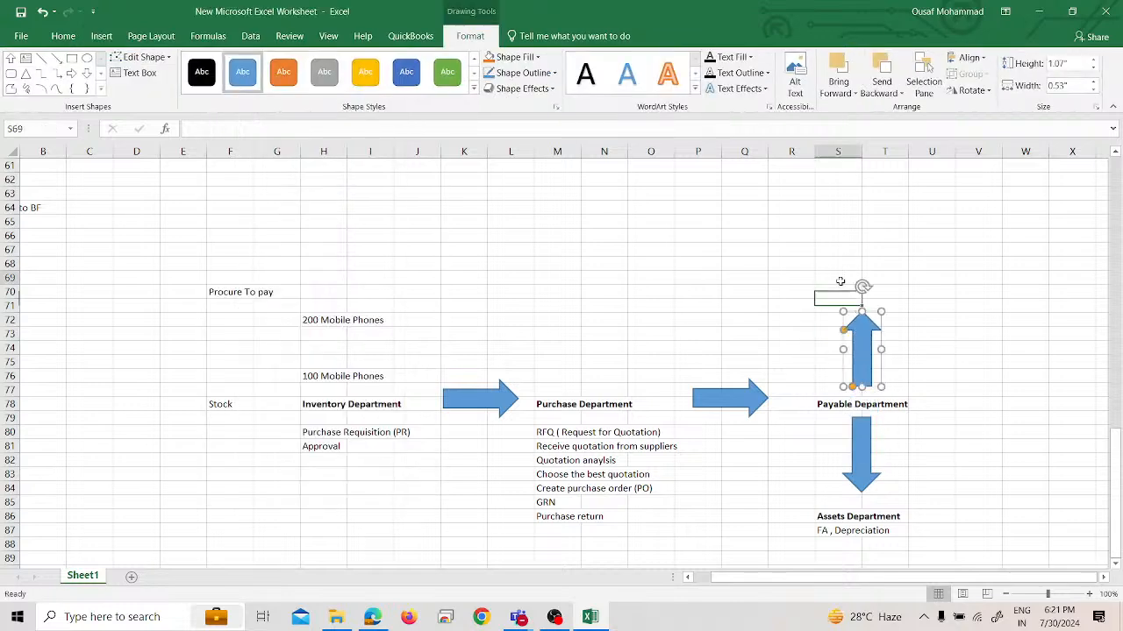
{"action": "left_click", "coordinate": [839, 294]}
{"action": "type", "text": "Cash DEpa"}
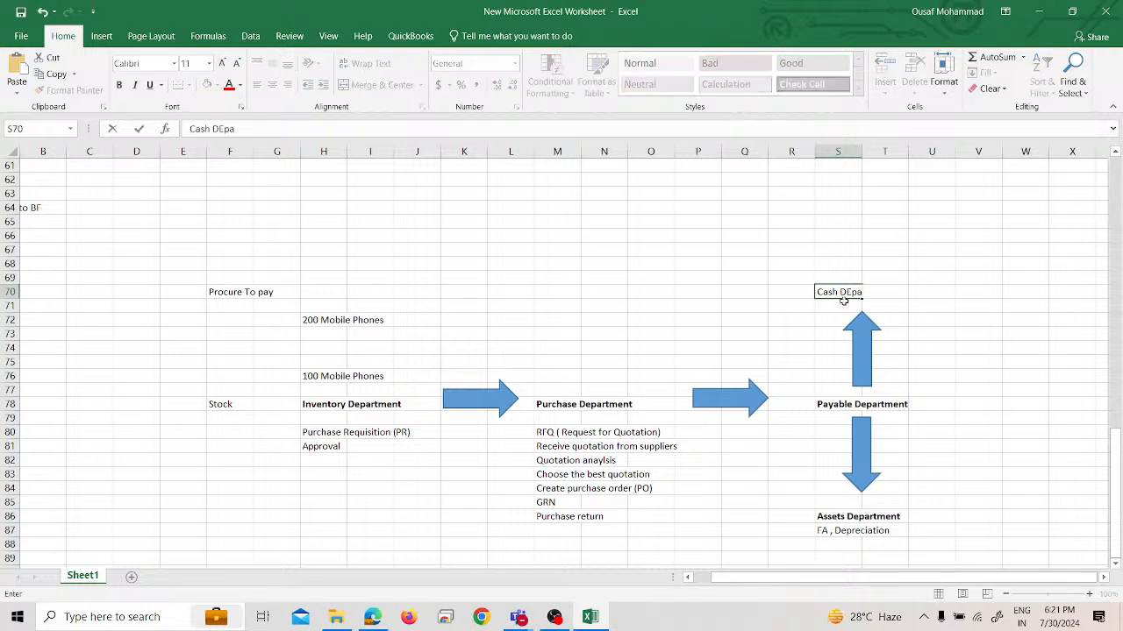
{"action": "key", "text": "BackSpace"}
{"action": "key", "text": "BackSpace"}
{"action": "key", "text": "BackSpace"}
{"action": "type", "text": "epartment"}
{"action": "key", "text": "Return"}
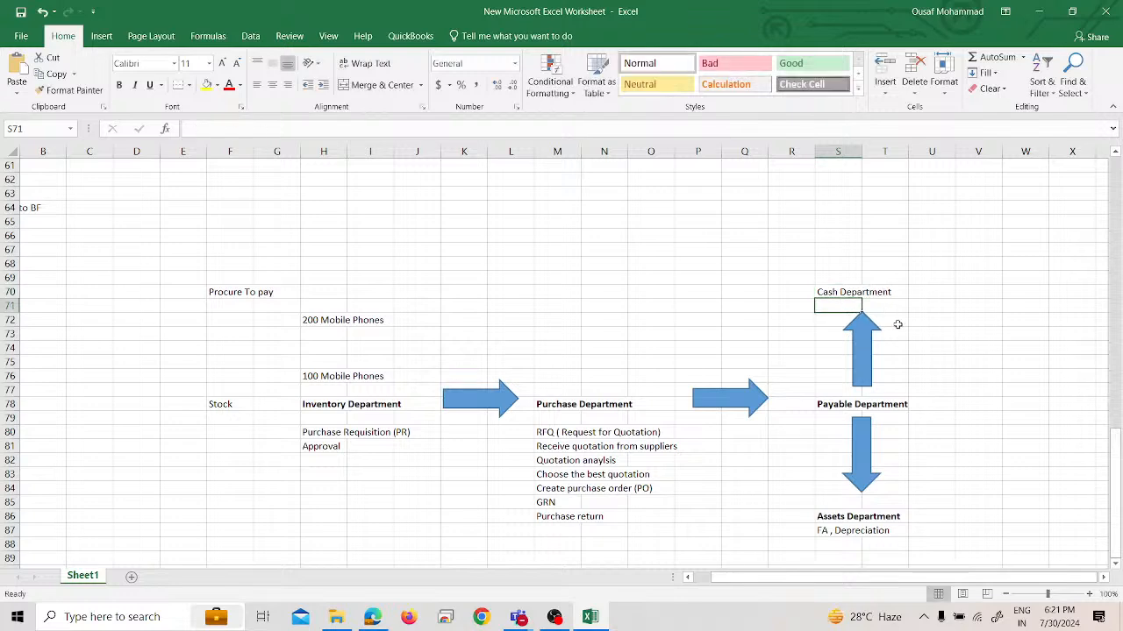
Enter "Purchase Invoice" in cell V78 and "payment" in V79 as the Payable Department's activities
{"action": "left_click", "coordinate": [953, 407]}
{"action": "key", "text": "Right"}
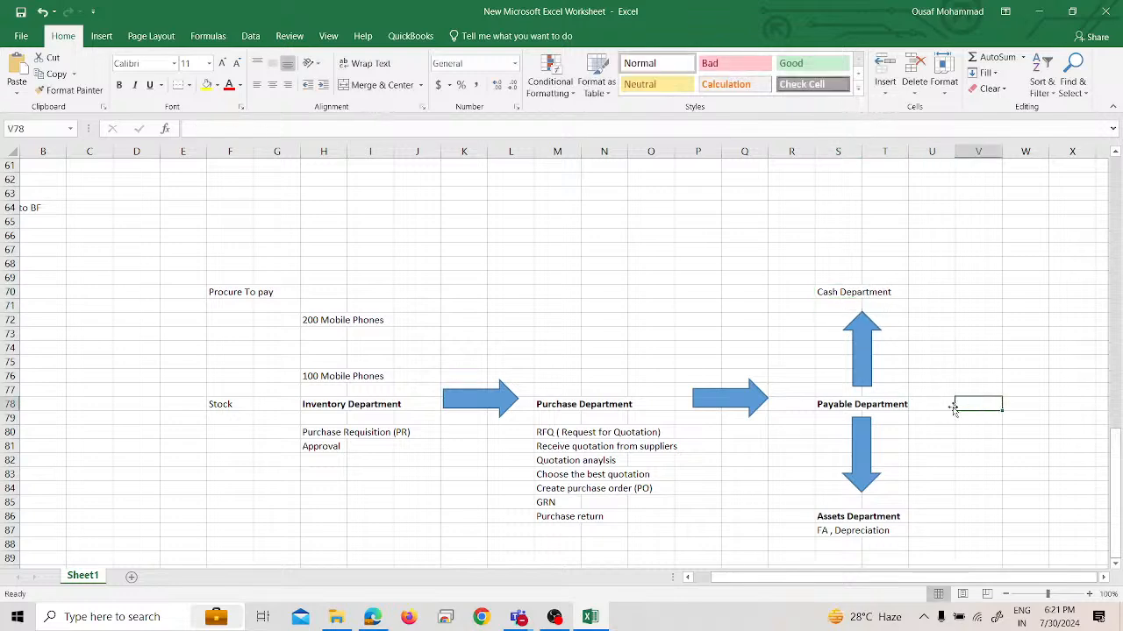
{"action": "type", "text": "I"}
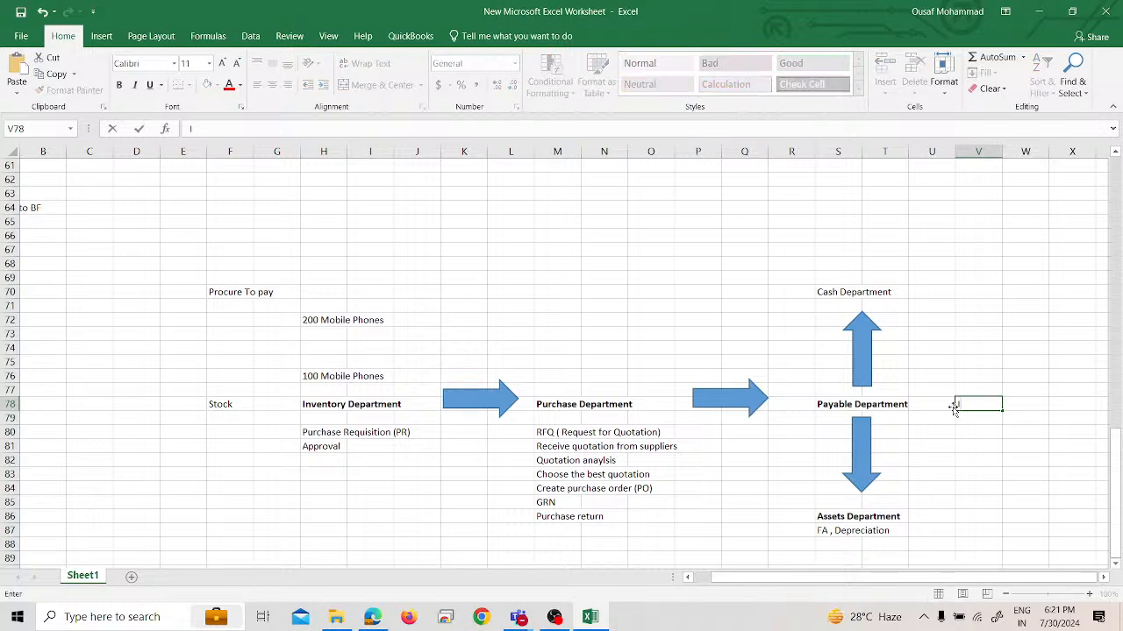
{"action": "key", "text": "BackSpace"}
{"action": "type", "text": "Purchase Invoice"}
{"action": "key", "text": "Return"}
{"action": "type", "text": "PAyemnt"}
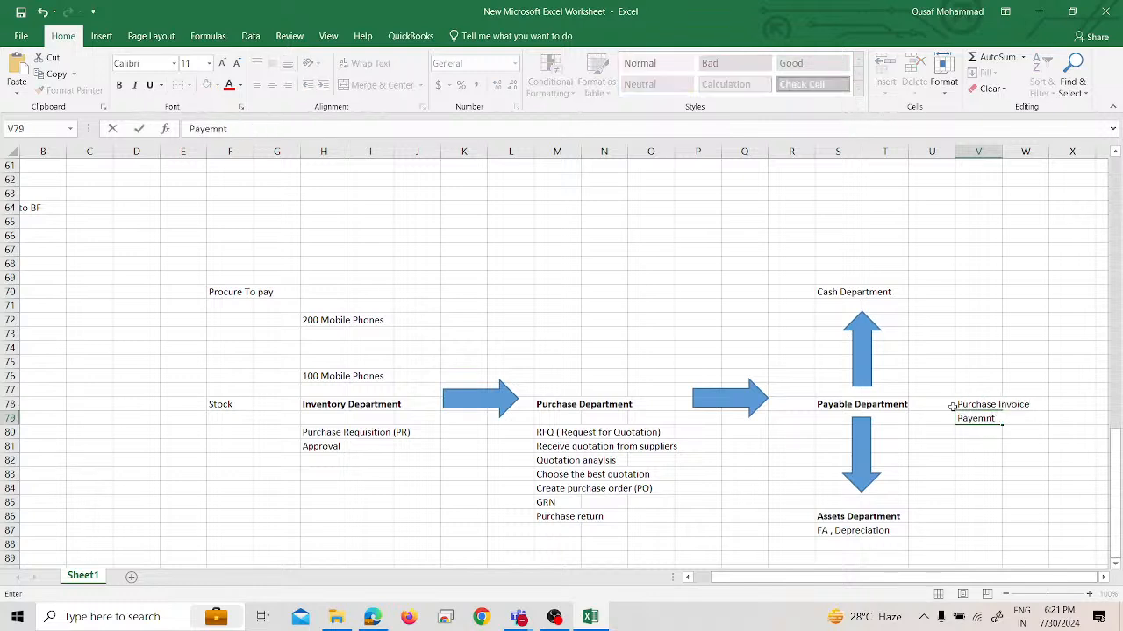
{"action": "key", "text": "Return"}
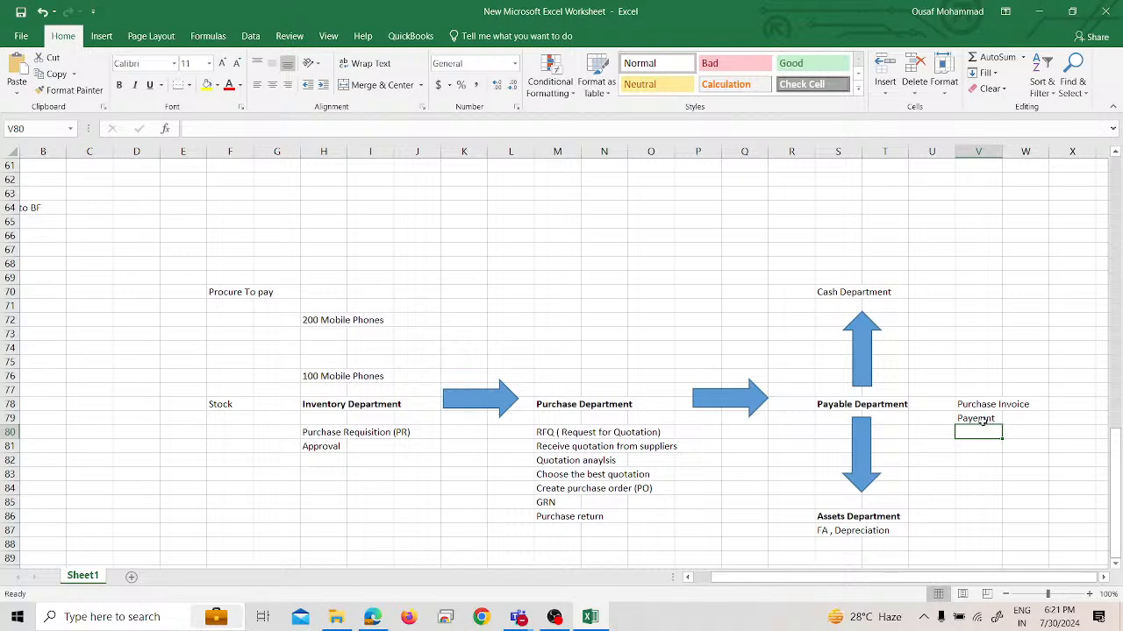
{"action": "left_click", "coordinate": [974, 418]}
{"action": "type", "text": "payment'"}
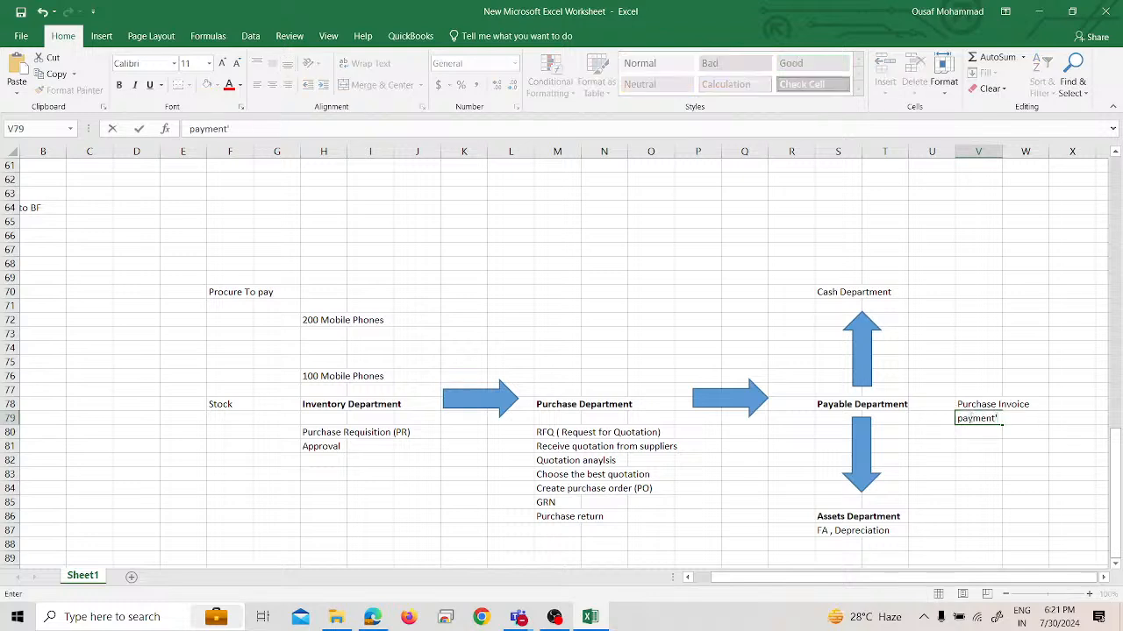
{"action": "key", "text": "Return"}
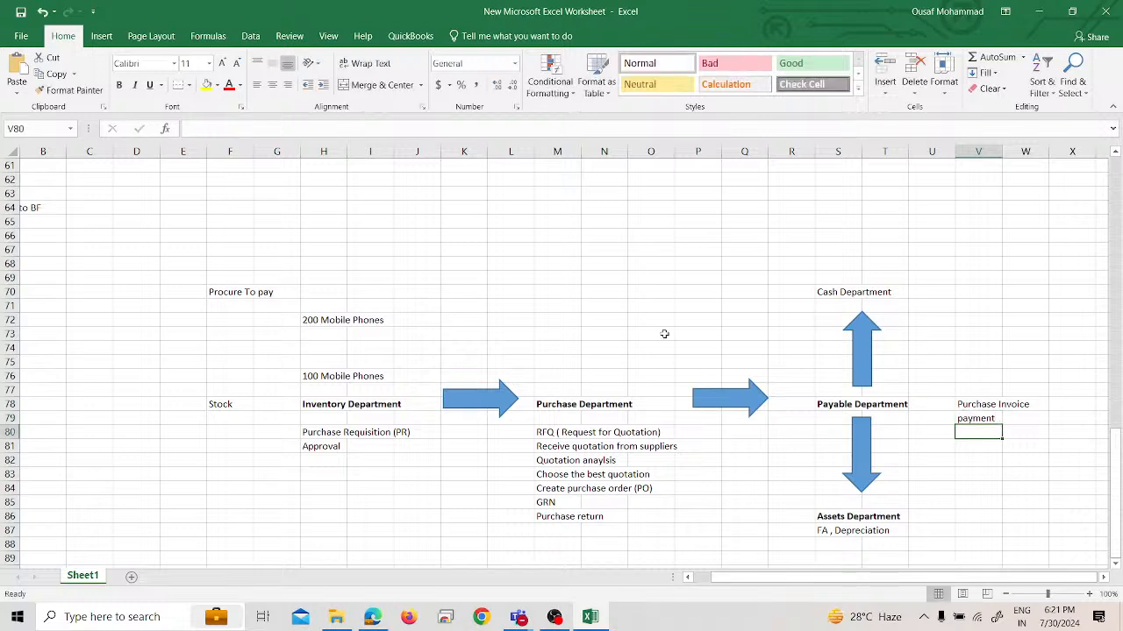
Make the Cash Department heading bold and list "Bank Accounts" in U70 and "Bank Statement Reconciliation" in U71 beside it
{"action": "left_click", "coordinate": [843, 293]}
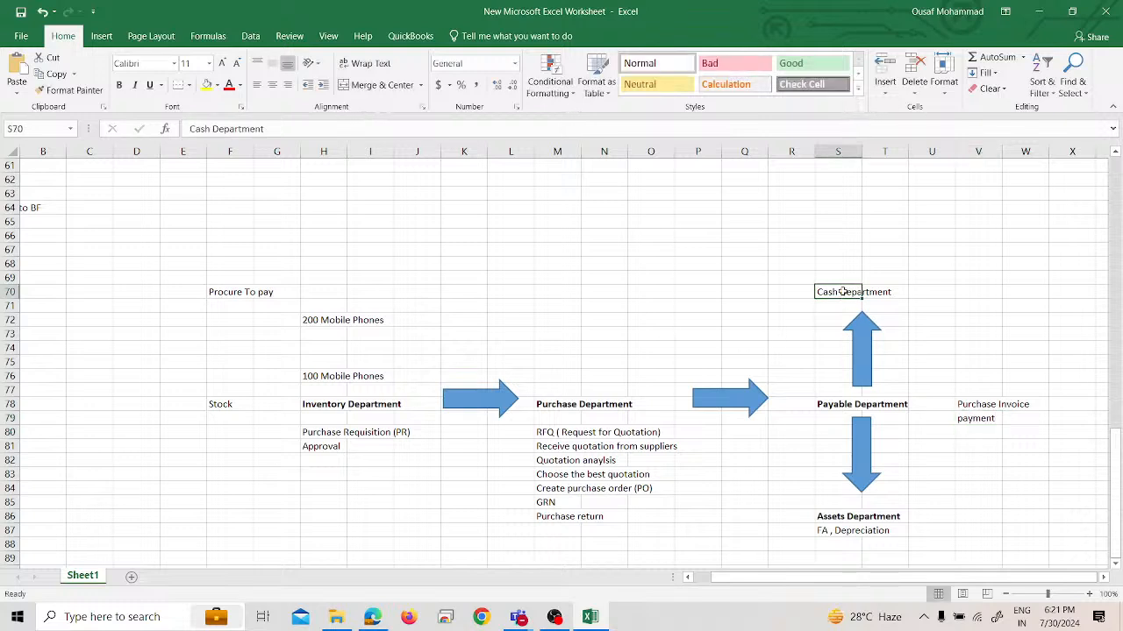
{"action": "key", "text": "ctrl+b"}
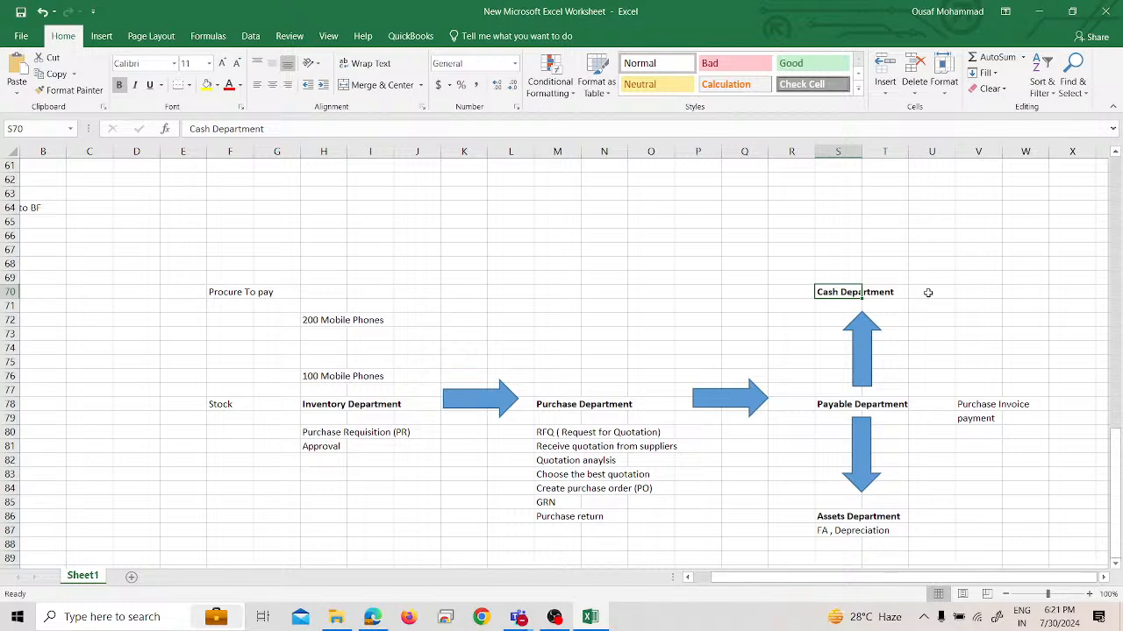
{"action": "left_click", "coordinate": [928, 293]}
{"action": "type", "text": "Bank Accounts"}
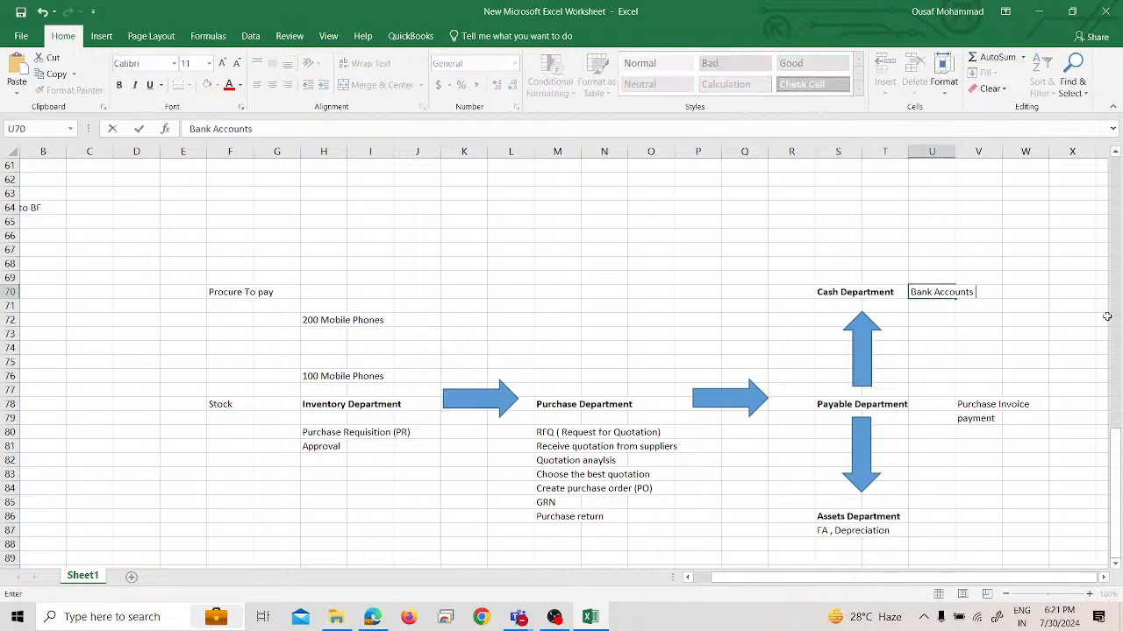
{"action": "key", "text": "Return"}
{"action": "type", "text": "Bank "}
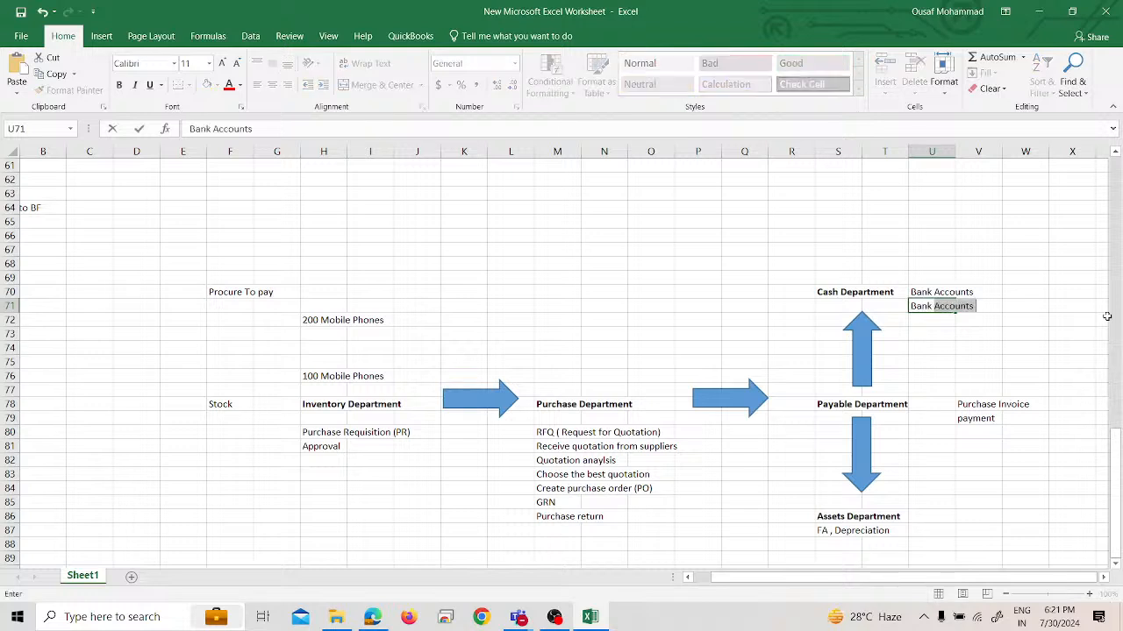
{"action": "type", "text": "Statement Reco"}
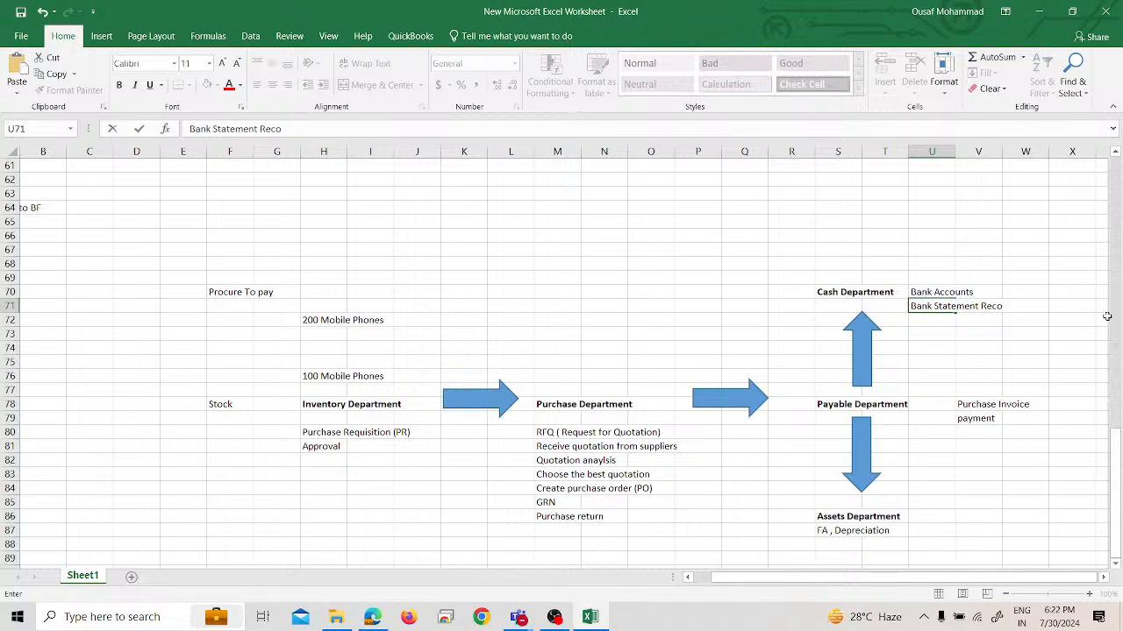
{"action": "type", "text": "nciliatio"}
{"action": "type", "text": "n"}
{"action": "key", "text": "Return"}
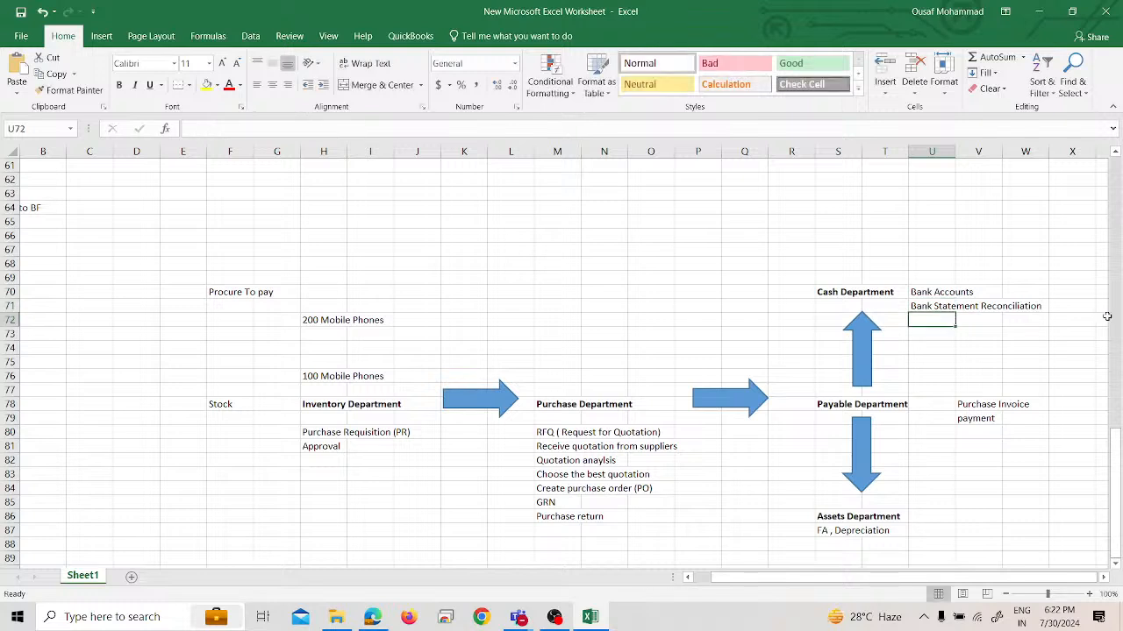
Move the Purchase Invoice and payment entries from V78:V79 to U79:U80
{"action": "left_click", "coordinate": [972, 406]}
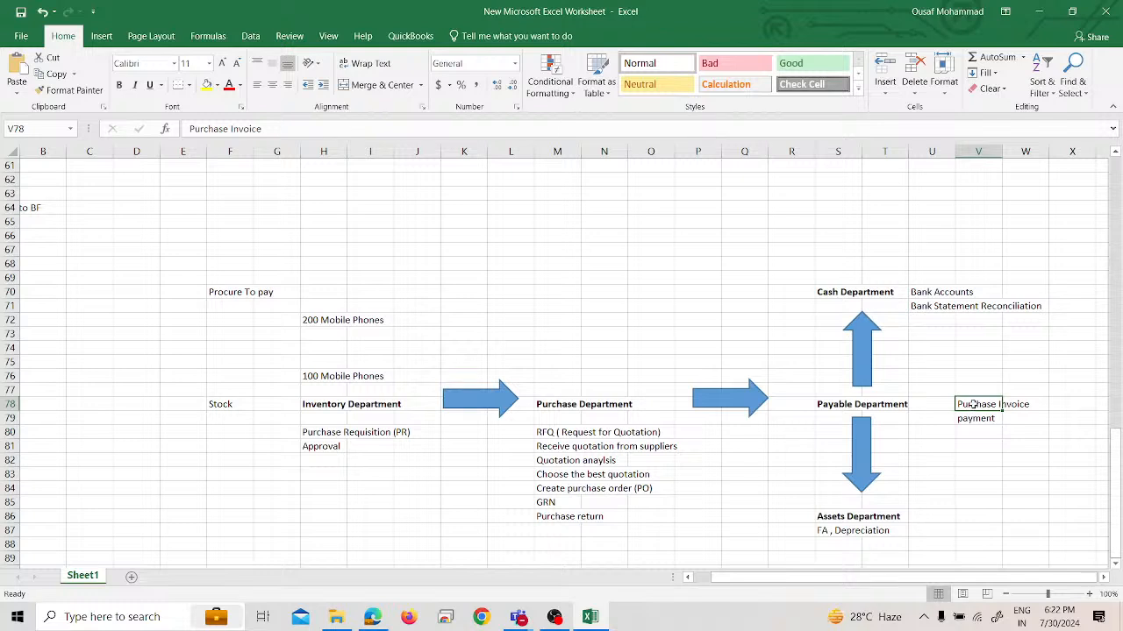
{"action": "left_click_drag", "start_coordinate": [972, 405], "coordinate": [974, 419]}
{"action": "key", "text": "ctrl+c"}
{"action": "left_click", "coordinate": [903, 428]}
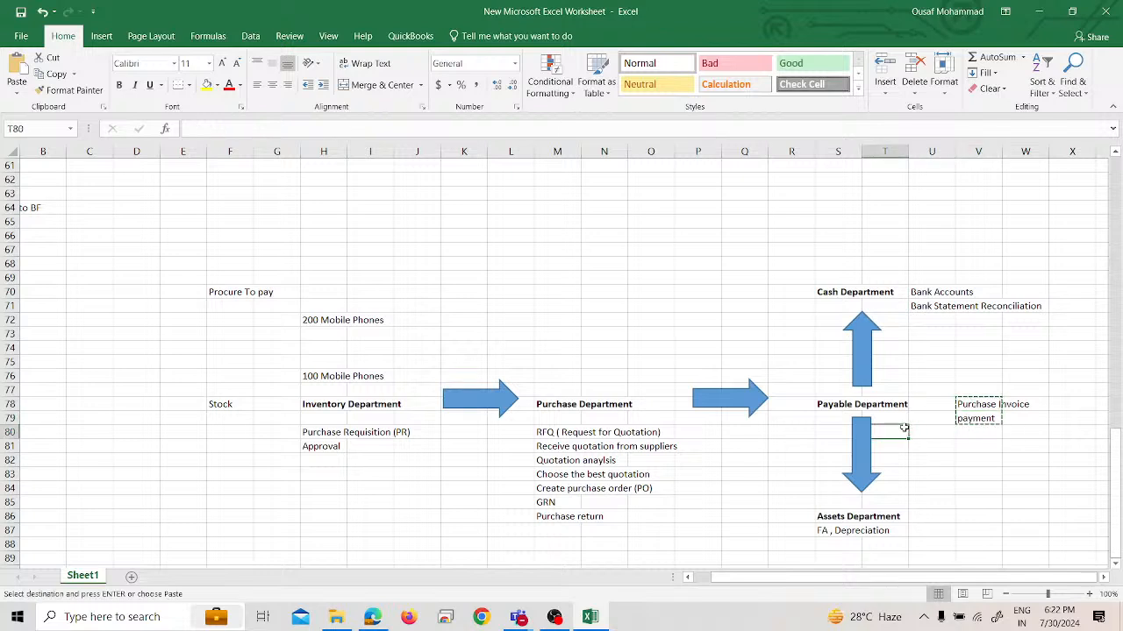
{"action": "left_click", "coordinate": [921, 420]}
{"action": "key", "text": "ctrl+v"}
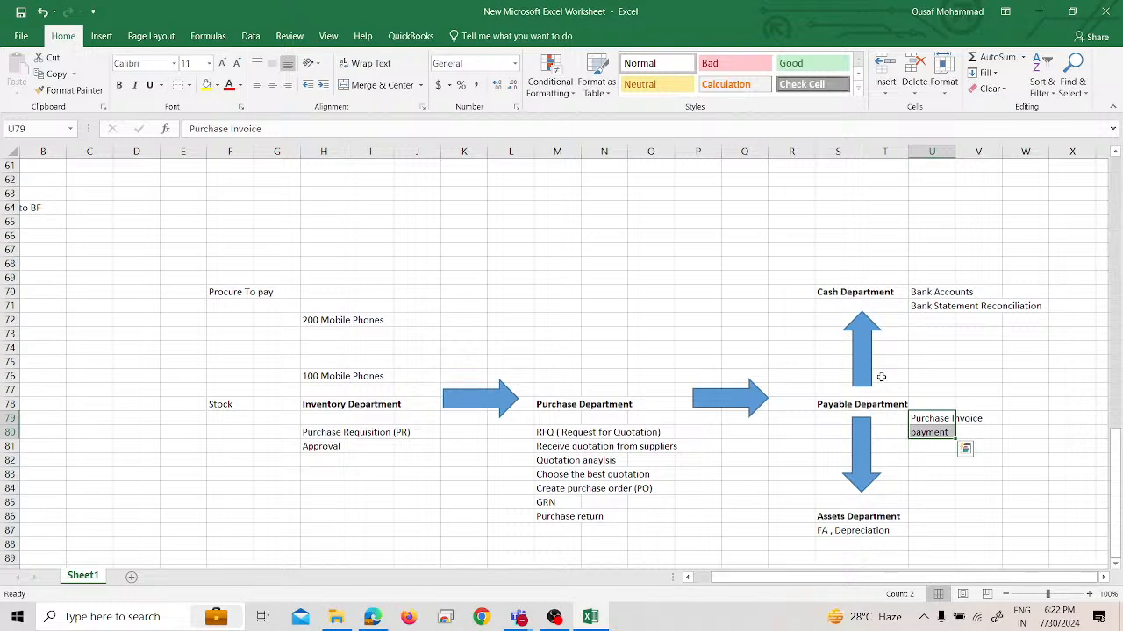
Enter "Common Department" in cell W77 and make it bold
{"action": "left_click", "coordinate": [916, 375]}
{"action": "left_click", "coordinate": [1083, 399]}
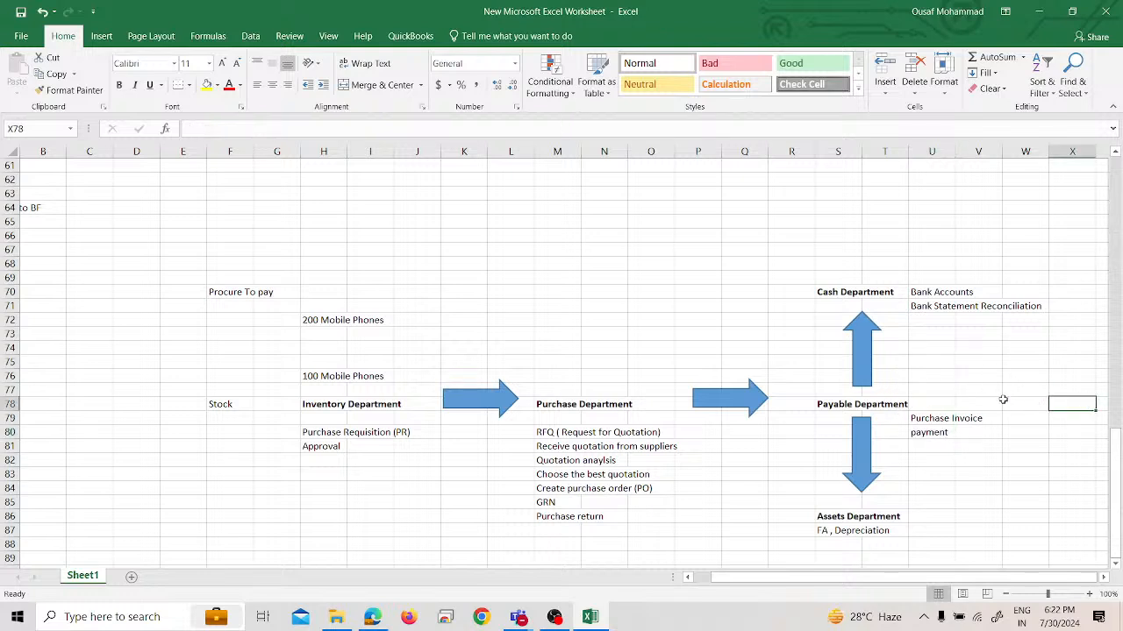
{"action": "left_click", "coordinate": [1021, 391]}
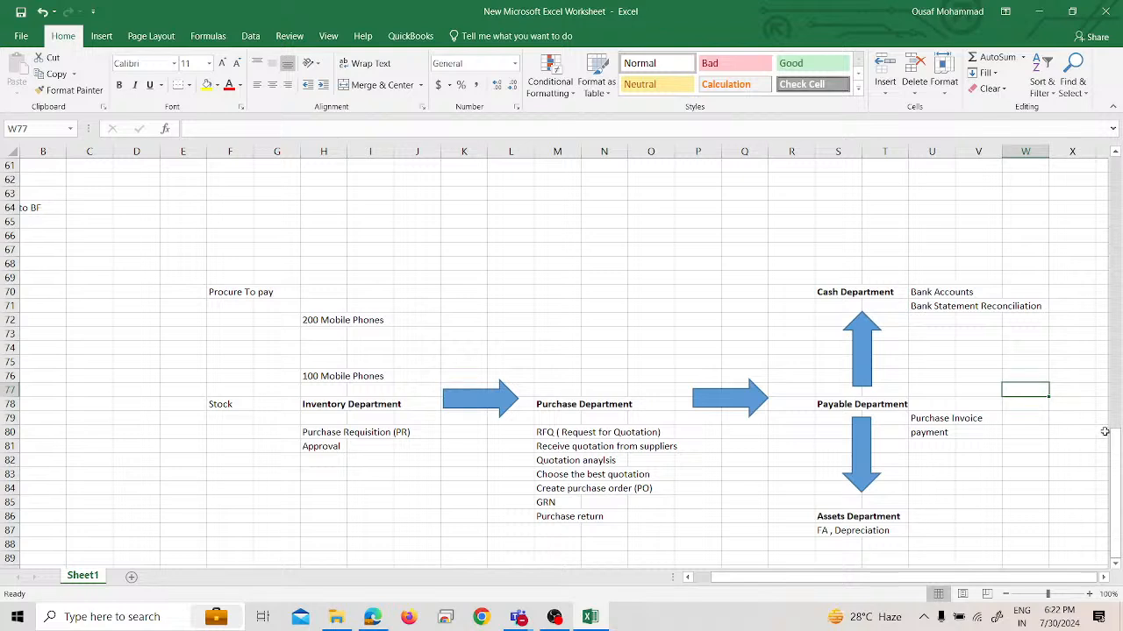
{"action": "type", "text": "Comm"}
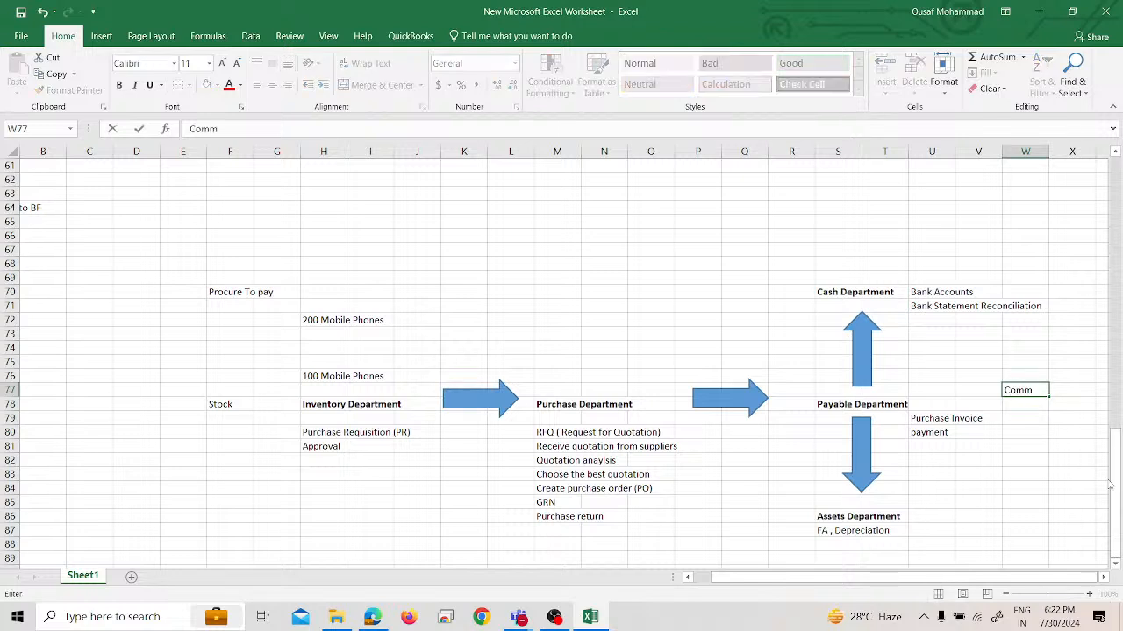
{"action": "type", "text": "on DEpartment"}
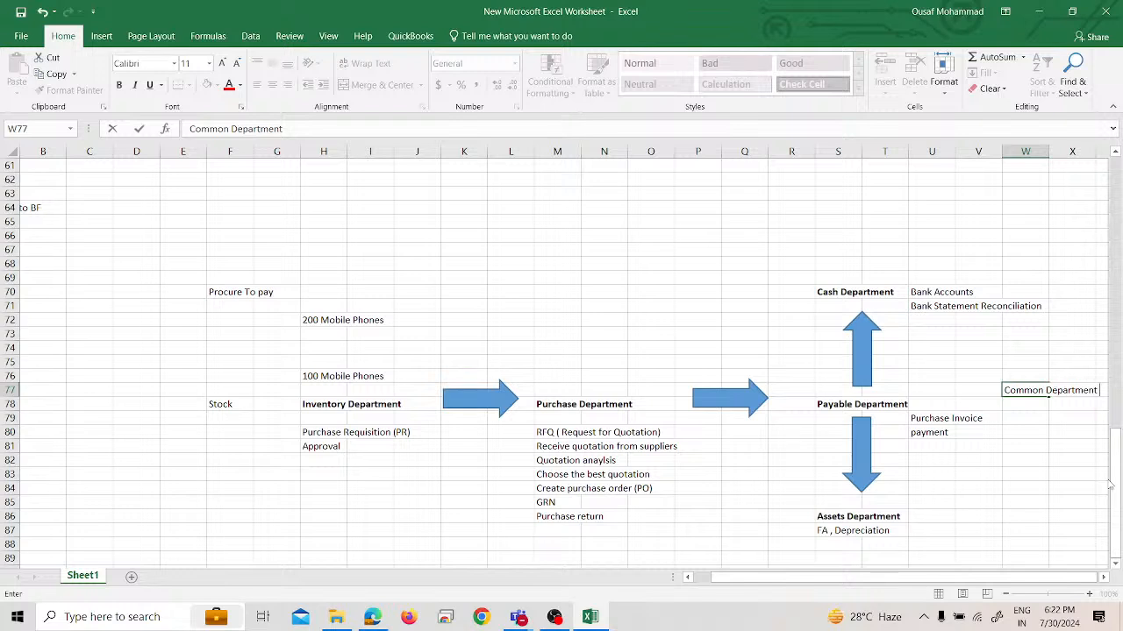
{"action": "key", "text": "Return"}
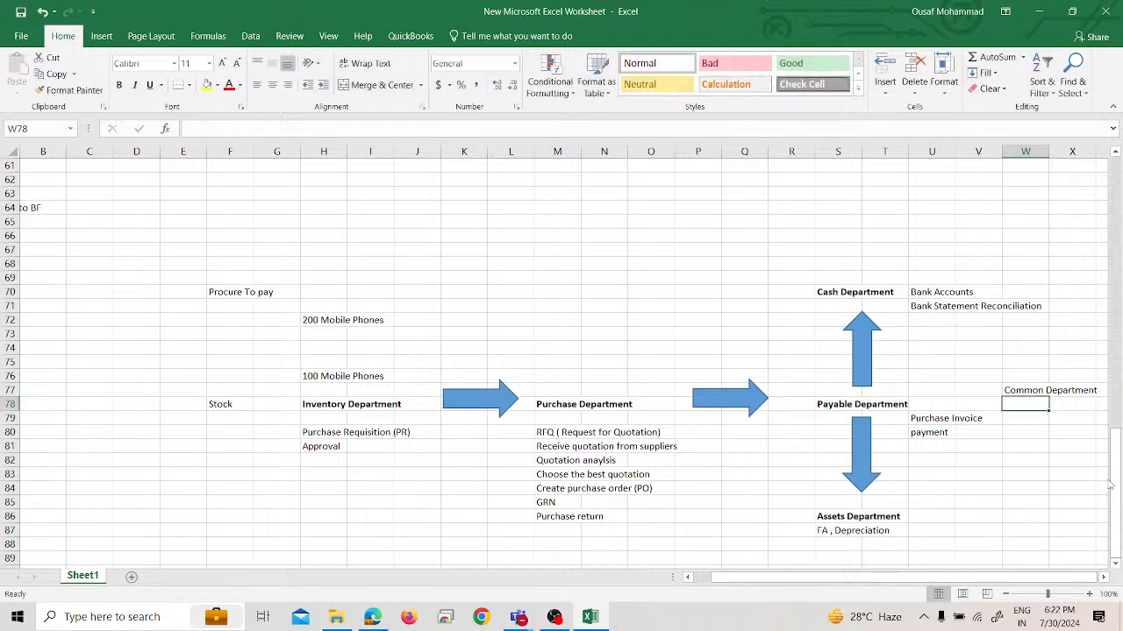
{"action": "left_click", "coordinate": [1029, 387]}
{"action": "key", "text": "ctrl+b"}
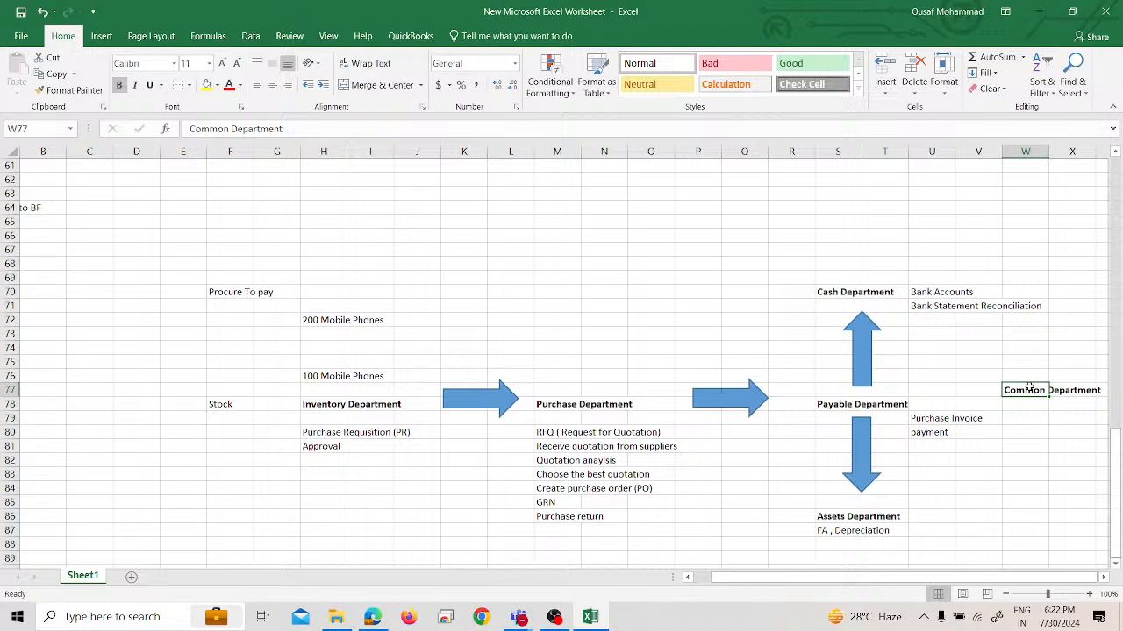
Enter "Financial report" in cell X78, just below the Common Department heading
{"action": "left_click", "coordinate": [1043, 432]}
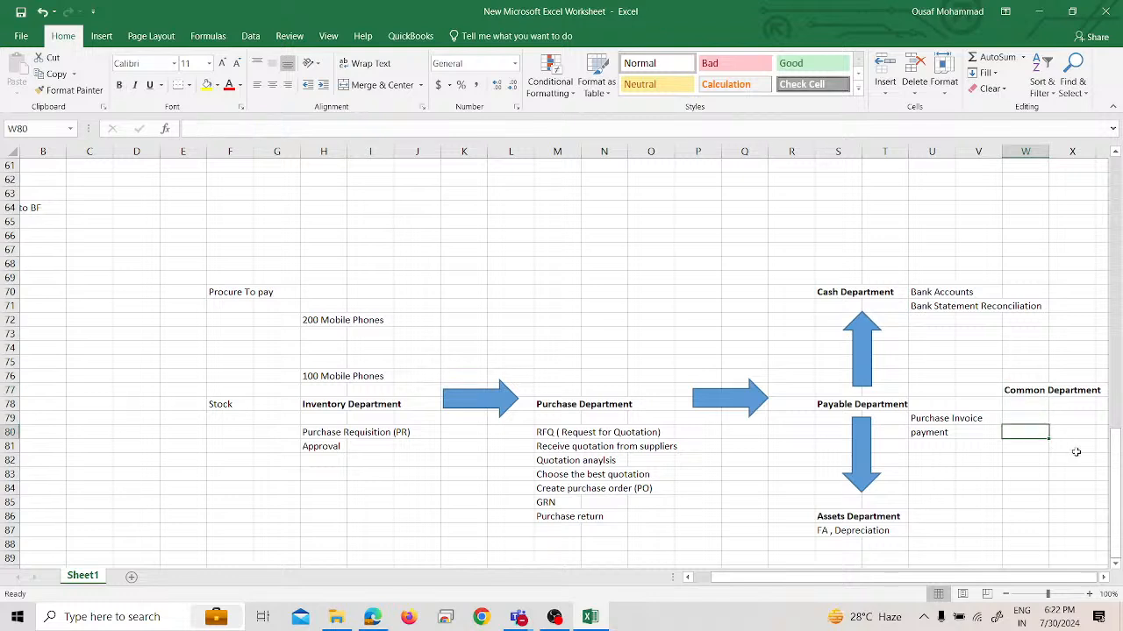
{"action": "left_click", "coordinate": [1061, 404]}
{"action": "type", "text": "Finacne"}
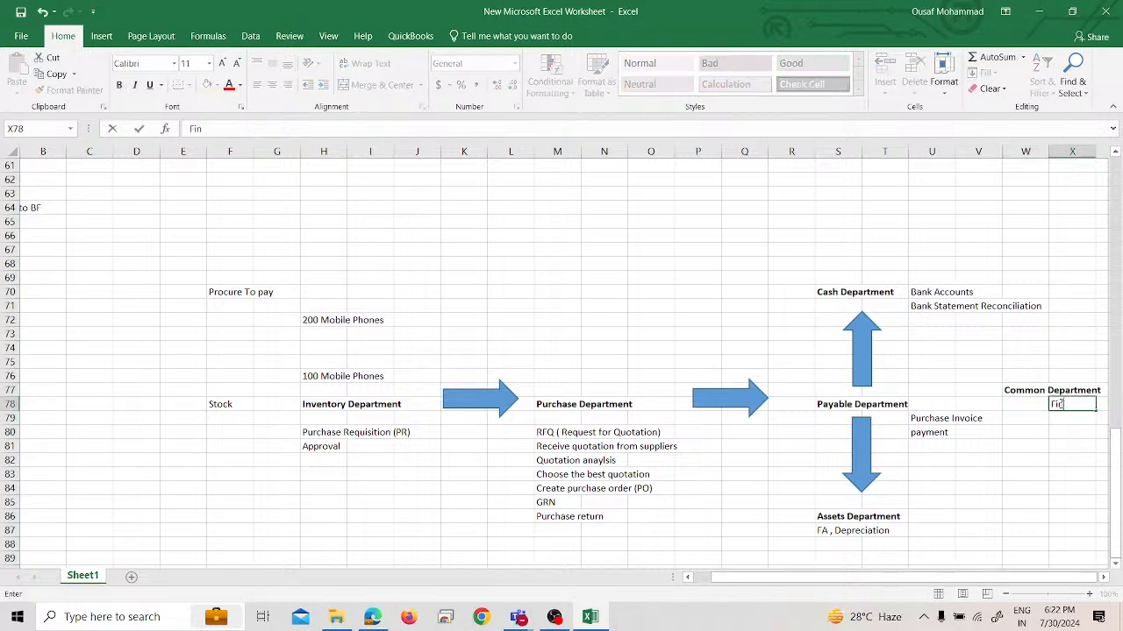
{"action": "key", "text": "BackSpace"}
{"action": "key", "text": "BackSpace"}
{"action": "key", "text": "BackSpace"}
{"action": "type", "text": "ncial report"}
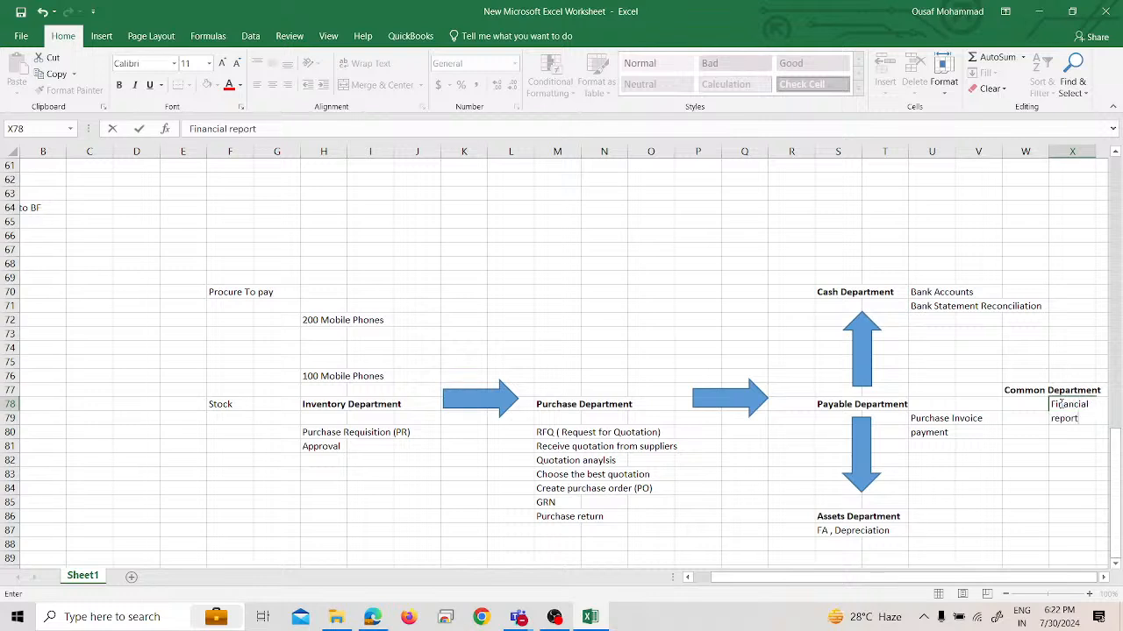
{"action": "key", "text": "Return"}
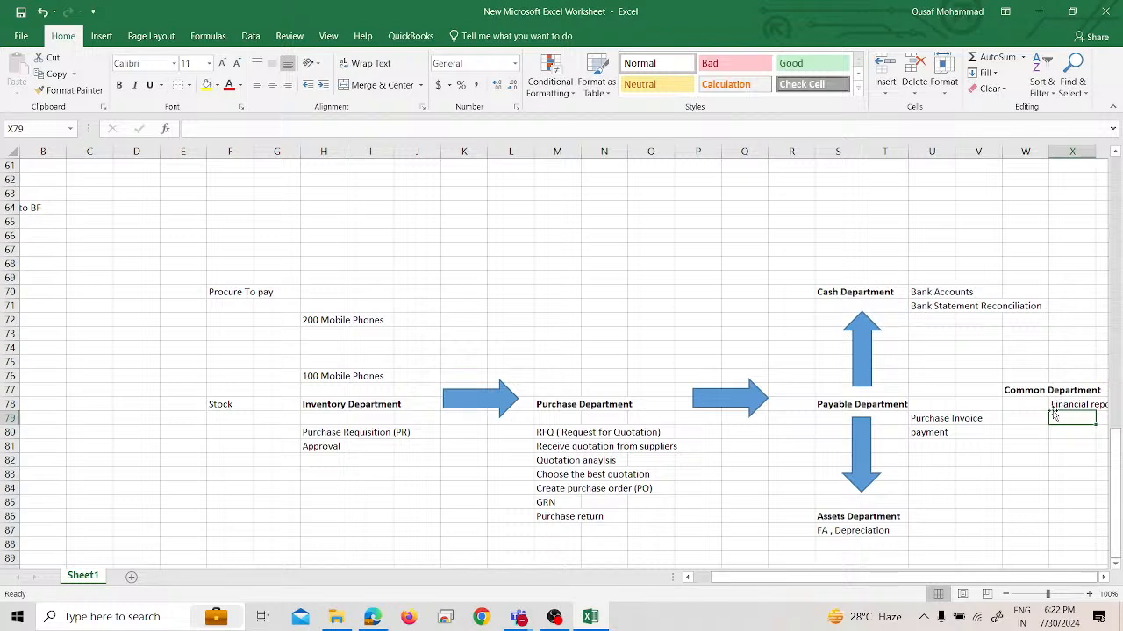
Insert a right block arrow between the Payable Department and Common Department headings
{"action": "left_click", "coordinate": [961, 402]}
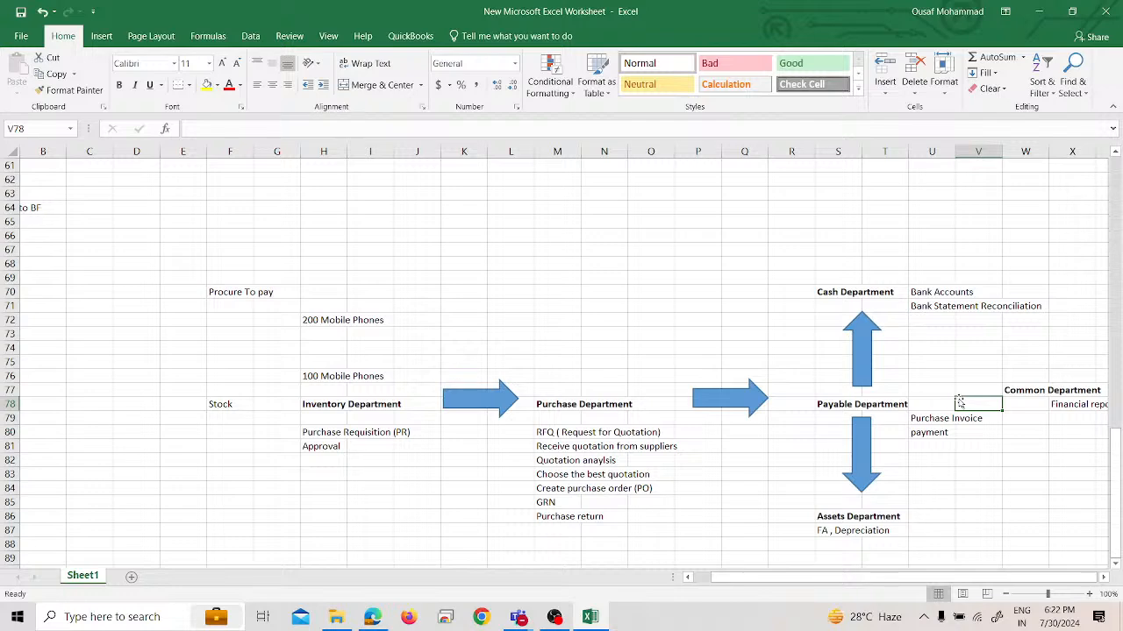
{"action": "left_click", "coordinate": [101, 36]}
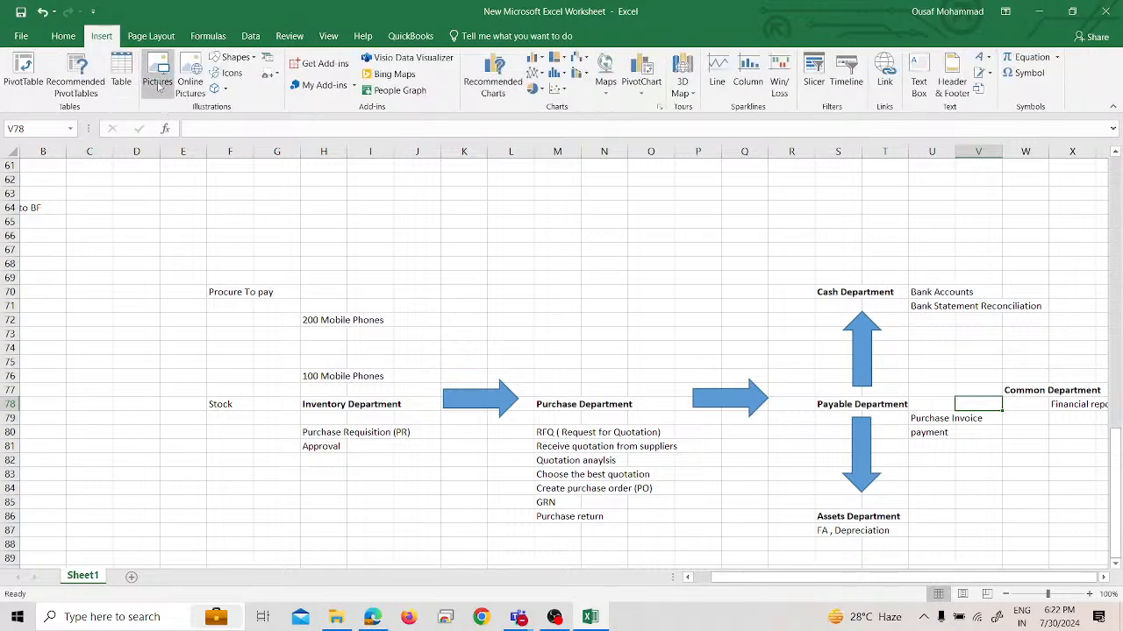
{"action": "left_click", "coordinate": [235, 57]}
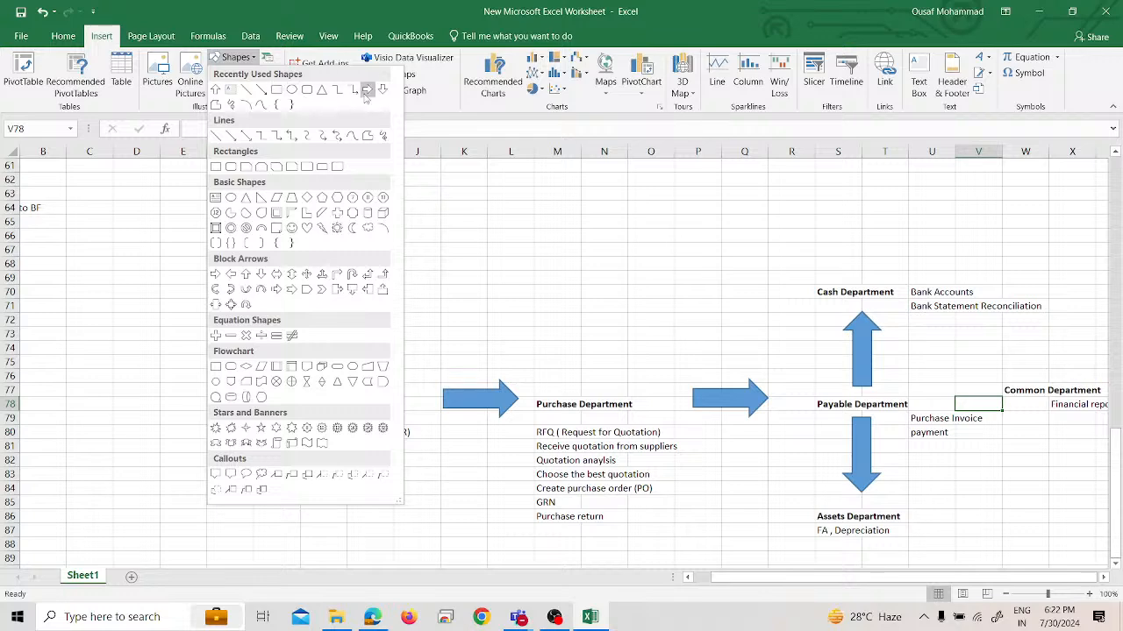
{"action": "left_click", "coordinate": [367, 88]}
{"action": "mouse_move", "coordinate": [941, 386]}
{"action": "left_mouse_down"}
{"action": "mouse_move", "coordinate": [1003, 412]}
{"action": "mouse_move", "coordinate": [942, 396]}
{"action": "mouse_move", "coordinate": [947, 389]}
{"action": "left_mouse_up"}
{"action": "left_click", "coordinate": [987, 489]}
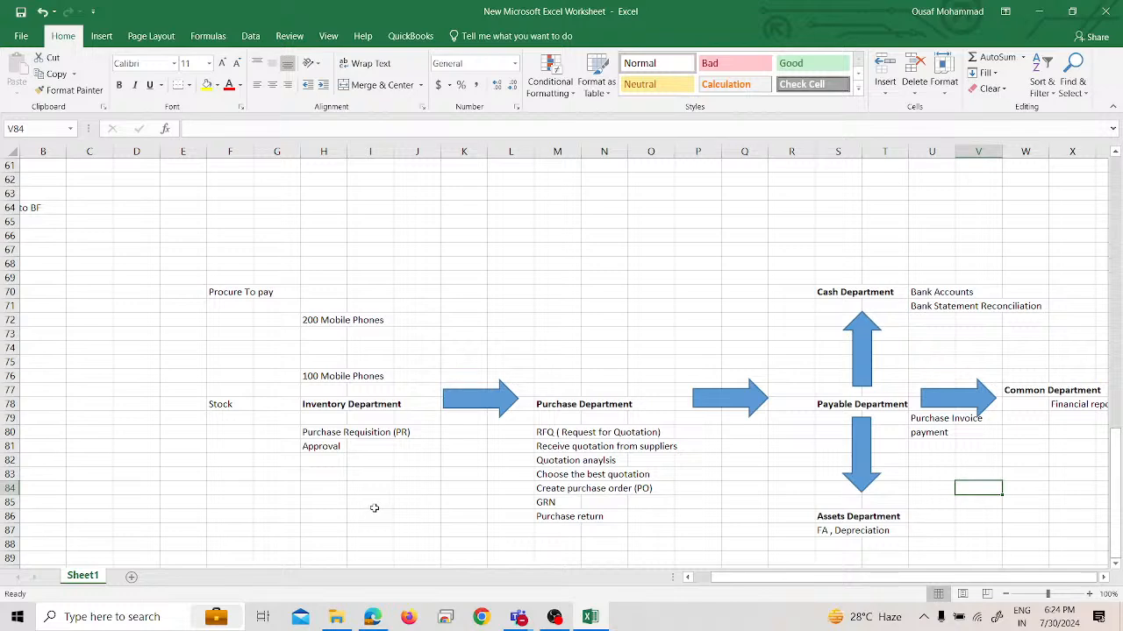
Change the Inventory Department heading in cell H78 to "Oracle Fuion Inventory"
{"action": "left_click", "coordinate": [343, 403]}
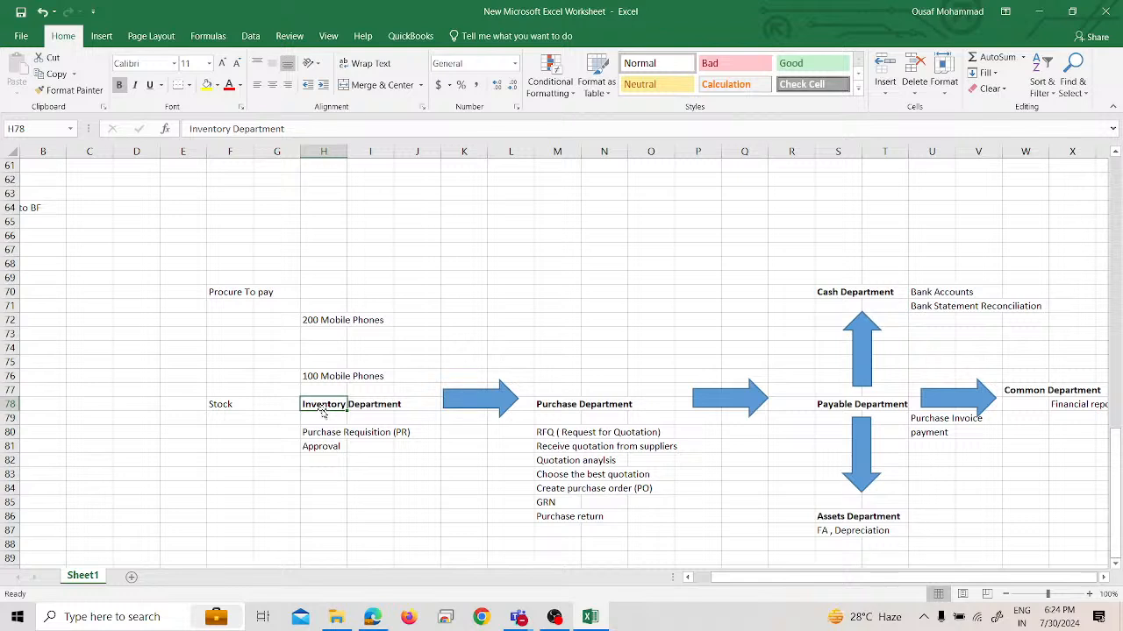
{"action": "type", "text": "nt"}
{"action": "key", "text": "BackSpace"}
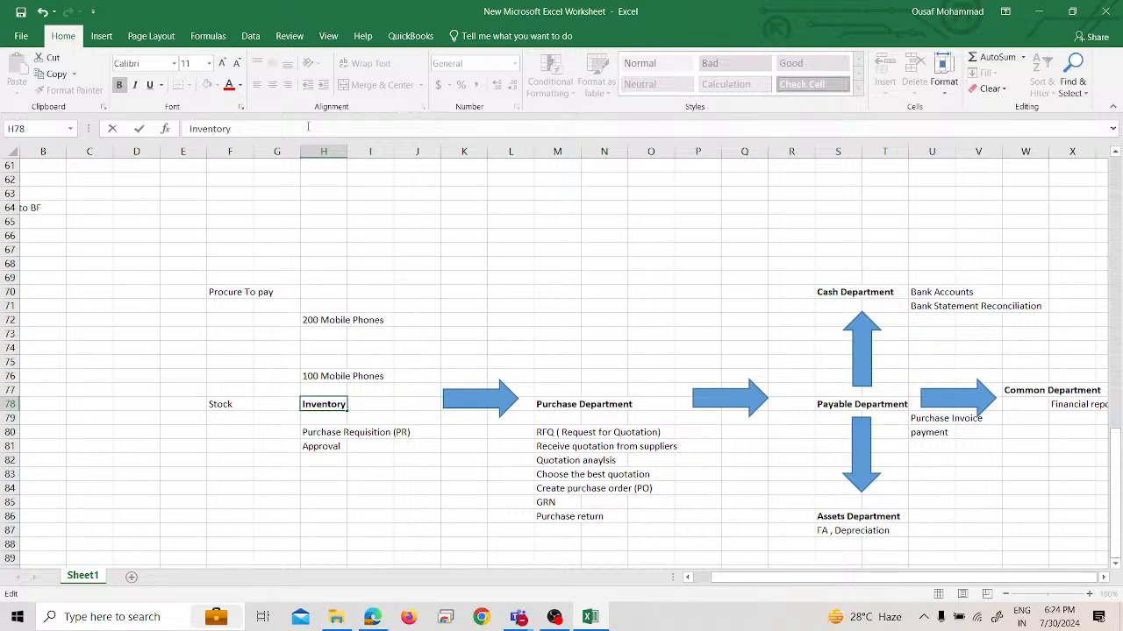
{"action": "key", "text": "Home"}
{"action": "type", "text": "Oracle Fuion"}
{"action": "key", "text": "Return"}
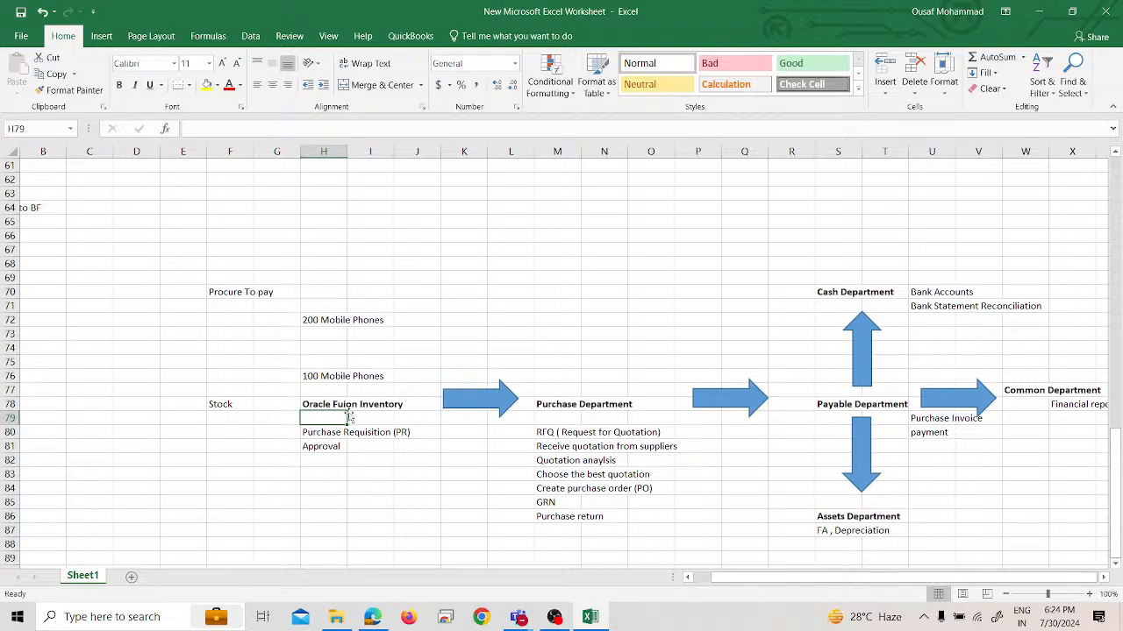
Append the abbreviation "(inv)" to the inventory heading in cell H78
{"action": "left_click", "coordinate": [422, 408]}
{"action": "left_click", "coordinate": [331, 403]}
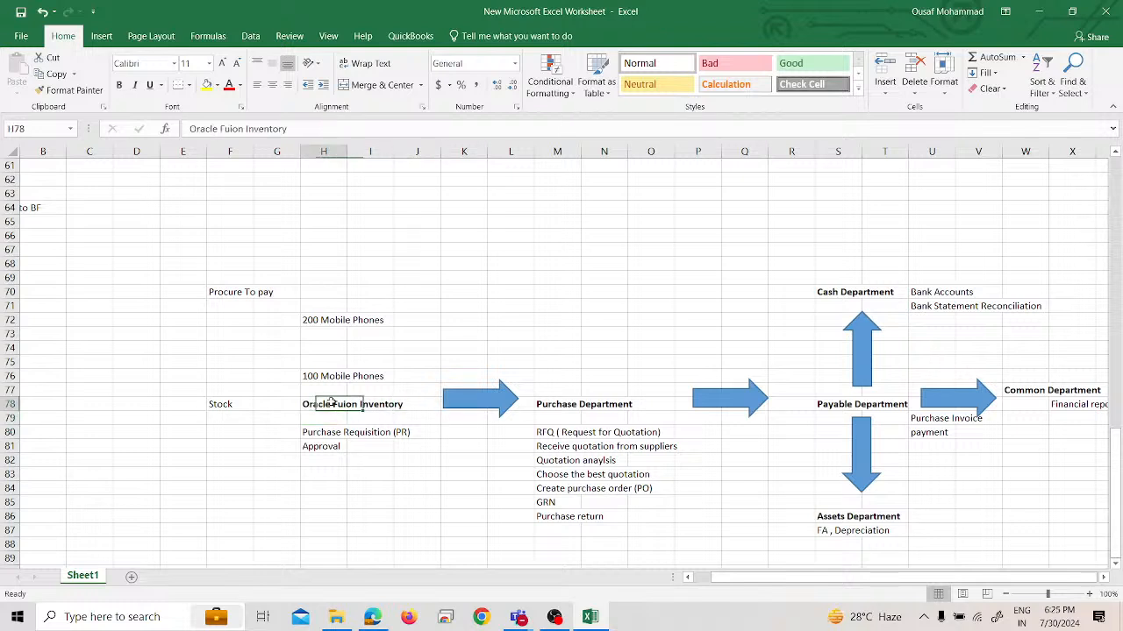
{"action": "left_click", "coordinate": [325, 130]}
{"action": "type", "text": "(inv)"}
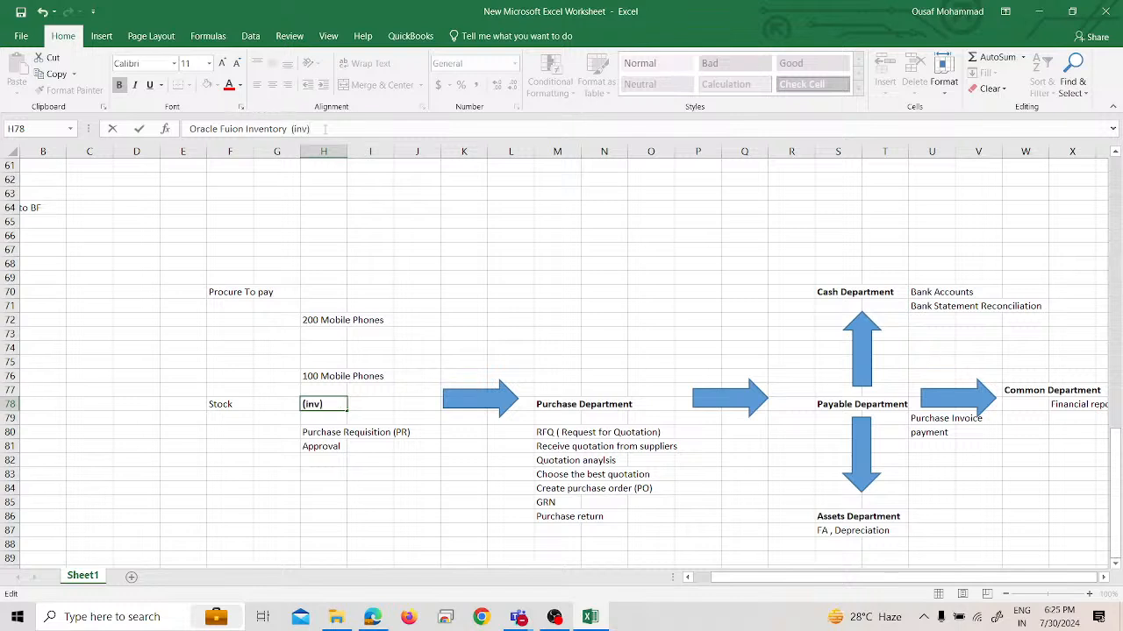
{"action": "key", "text": "Return"}
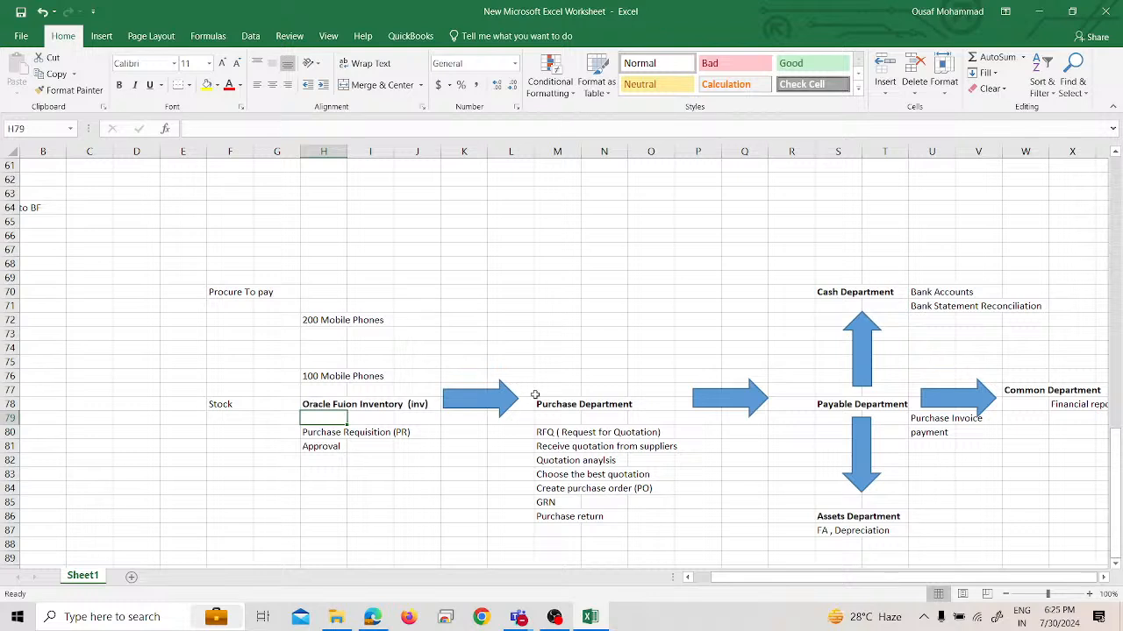
Change the Purchase Department heading in cell M78 to "Oracle Fusion Purchase"
{"action": "left_click", "coordinate": [559, 407]}
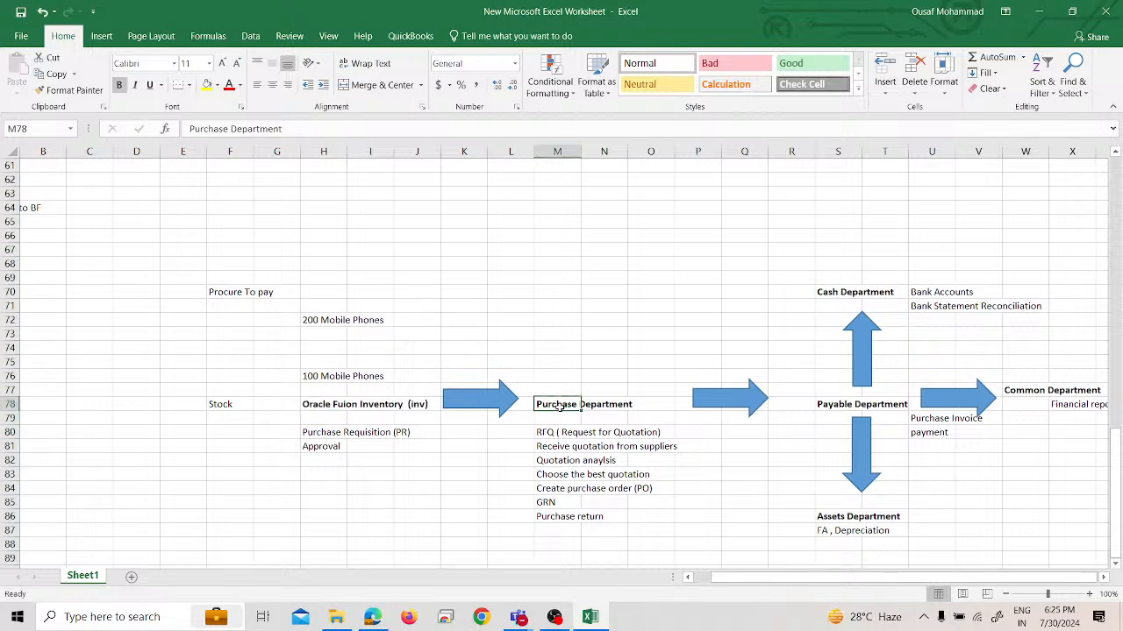
{"action": "left_click", "coordinate": [281, 129]}
{"action": "double_click", "coordinate": [280, 129]}
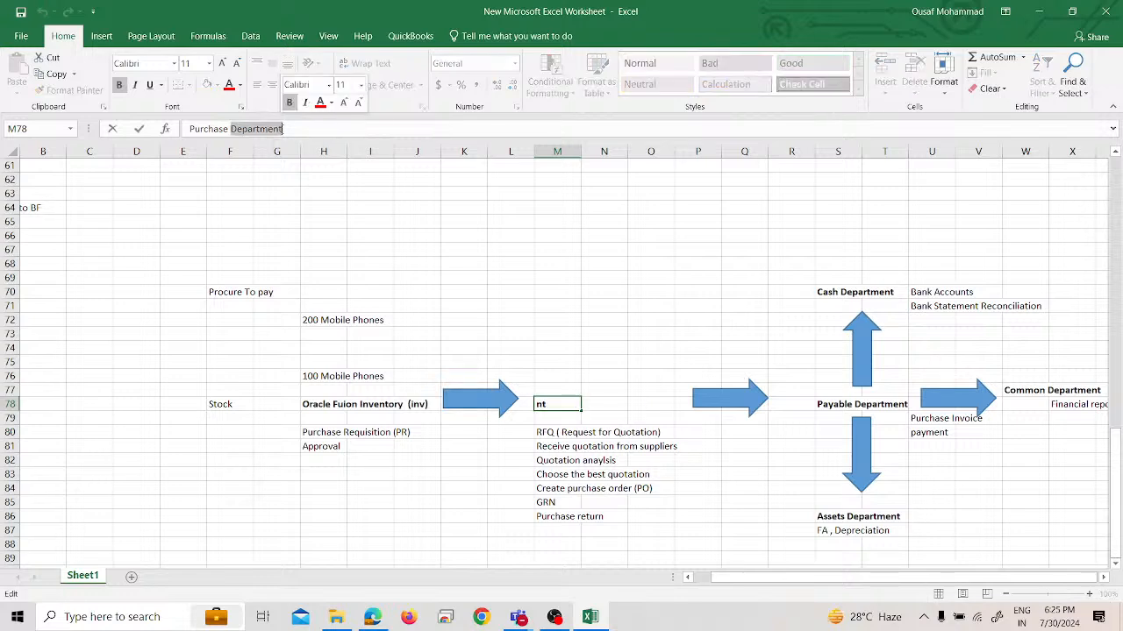
{"action": "key", "text": "BackSpace"}
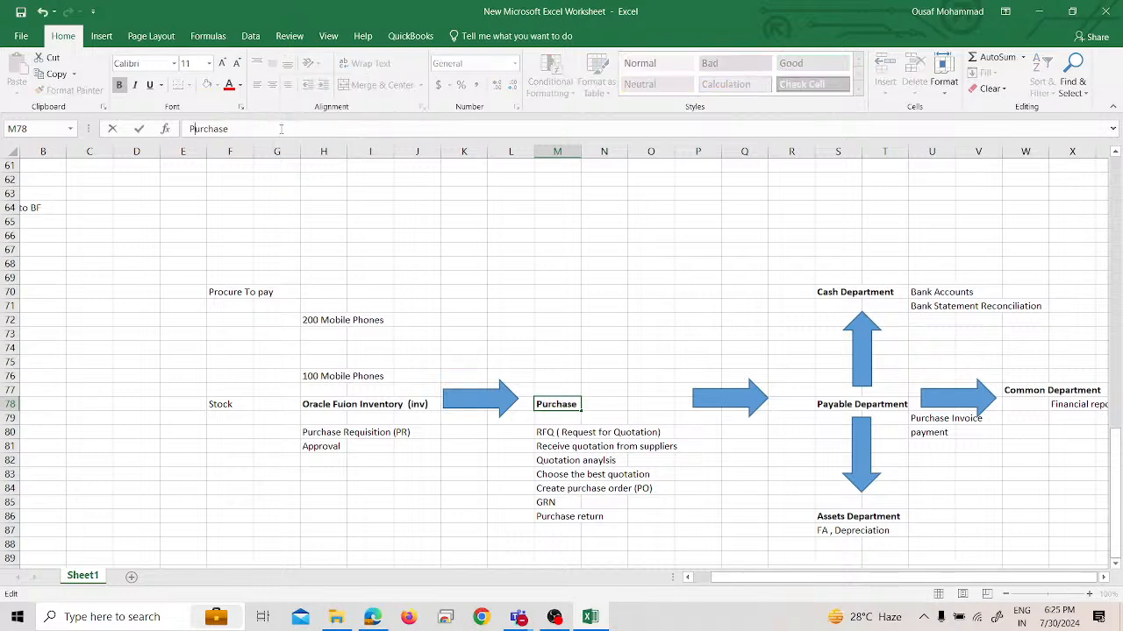
{"action": "key", "text": "Home"}
{"action": "type", "text": "Or"}
{"action": "key", "text": "BackSpace"}
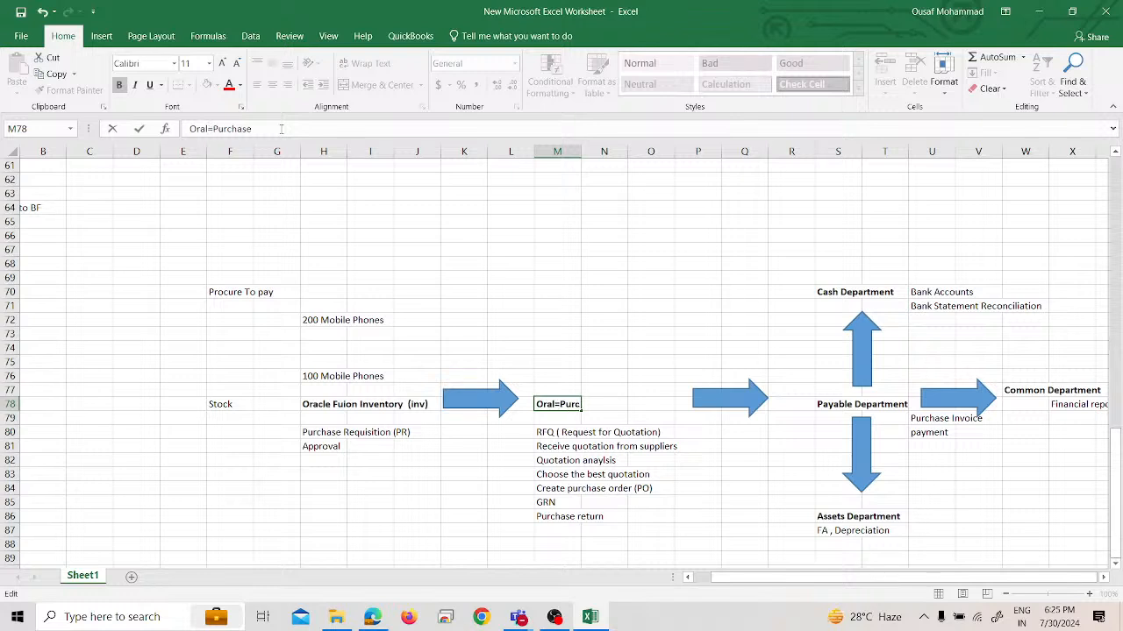
{"action": "type", "text": "cle Fusion"}
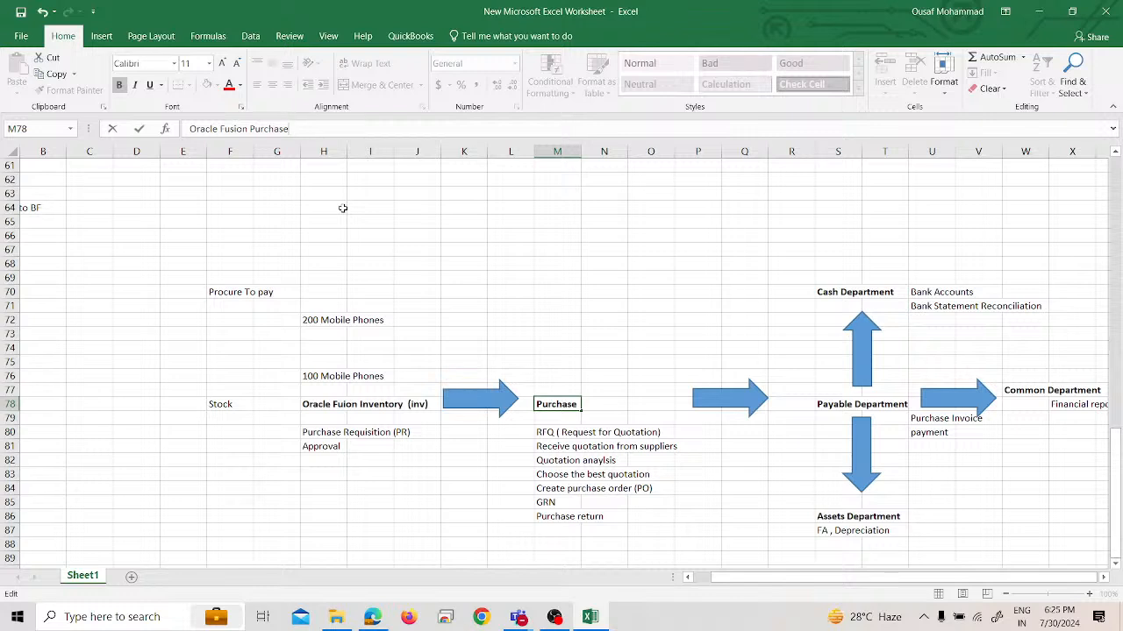
Complete the heading in cell M78 so it reads "Oracle Fusion Purchasing (PO)"
{"action": "type", "text": "=ing (PO)"}
{"action": "key", "text": "BackSpace"}
{"action": "key", "text": "BackSpace"}
{"action": "key", "text": "BackSpace"}
{"action": "key", "text": "BackSpace"}
{"action": "key", "text": "BackSpace"}
{"action": "key", "text": "BackSpace"}
{"action": "key", "text": "BackSpace"}
{"action": "key", "text": "BackSpace"}
{"action": "key", "text": "BackSpace"}
{"action": "key", "text": "BackSpace"}
{"action": "type", "text": "ing (PO)"}
{"action": "key", "text": "Return"}
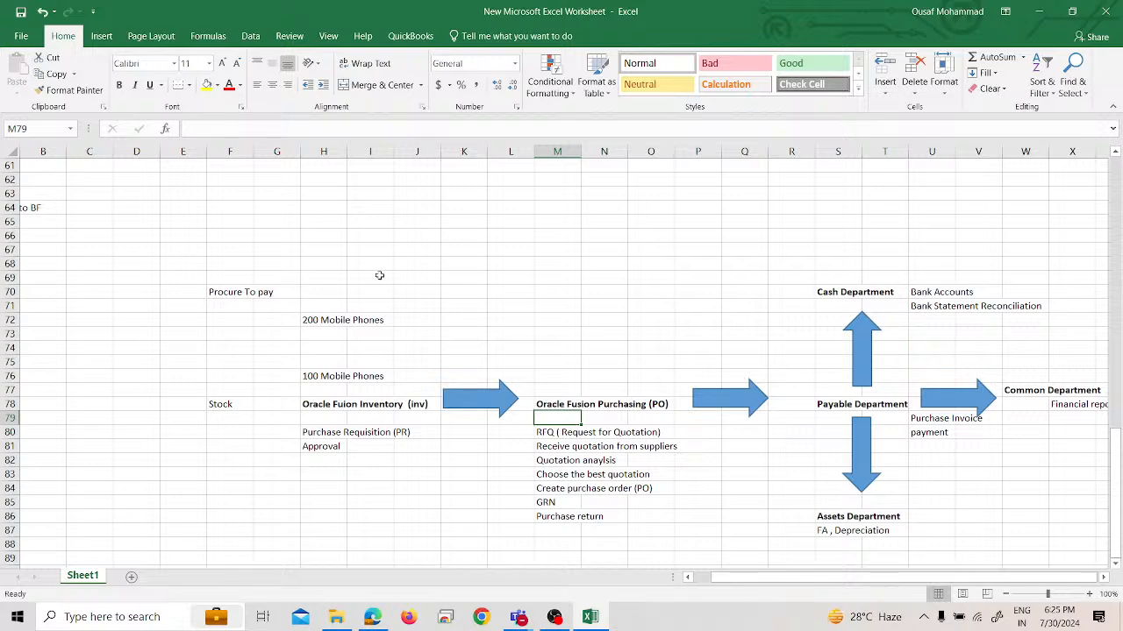
Change the Cash Department heading in cell S70 to "Oracle Fusion Cash Management" and widen column T so the heading fits
{"action": "left_click", "coordinate": [855, 296]}
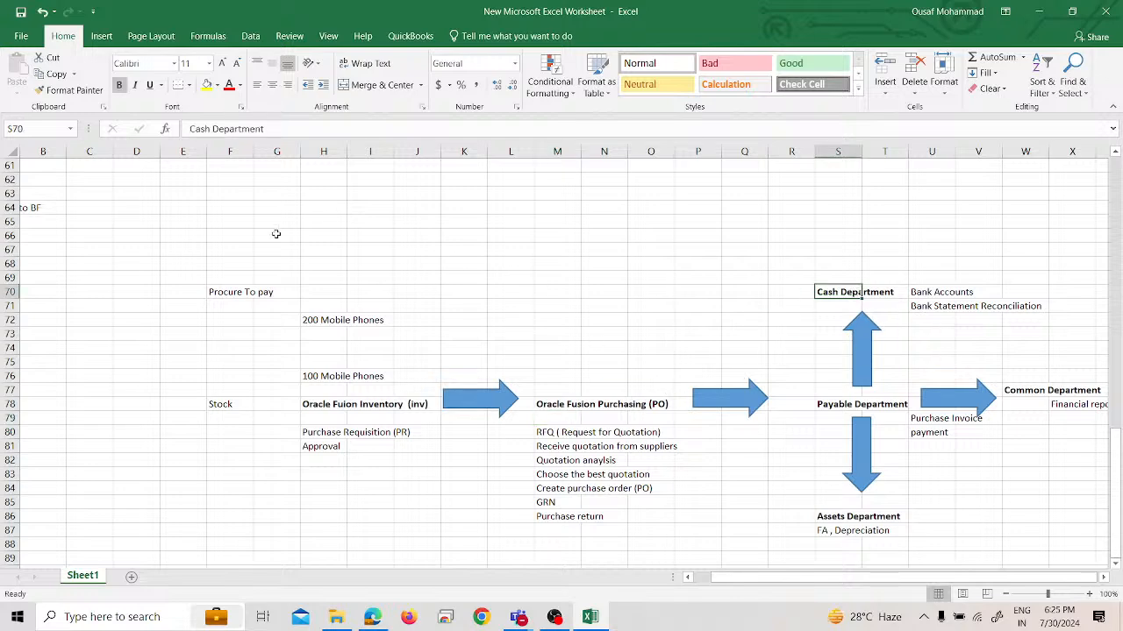
{"action": "triple_click", "coordinate": [270, 129]}
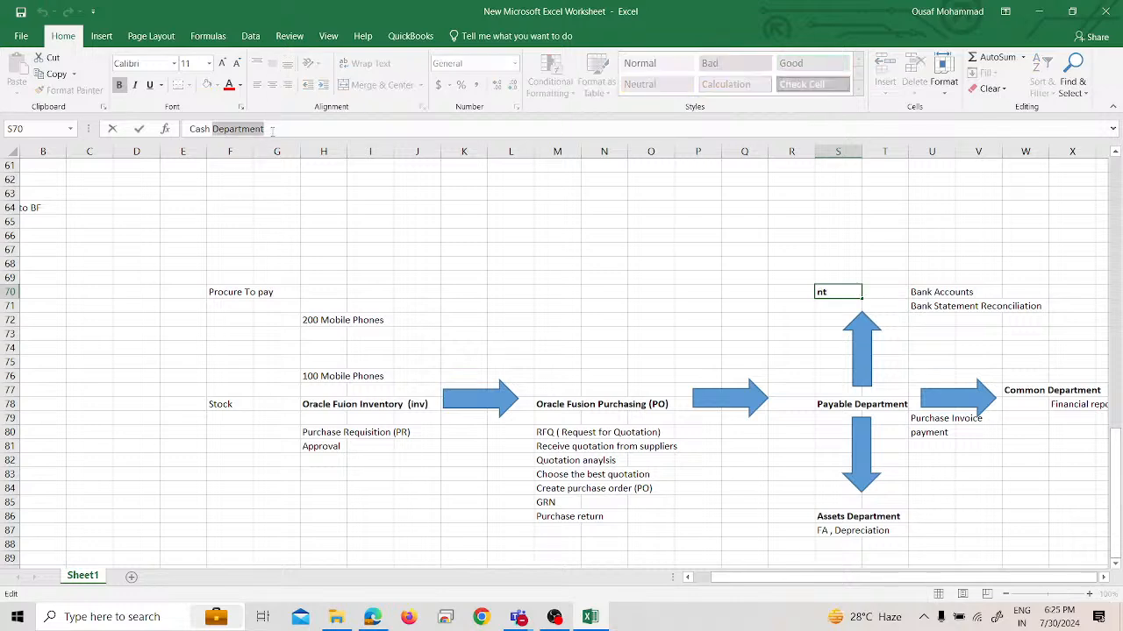
{"action": "type", "text": "Ora"}
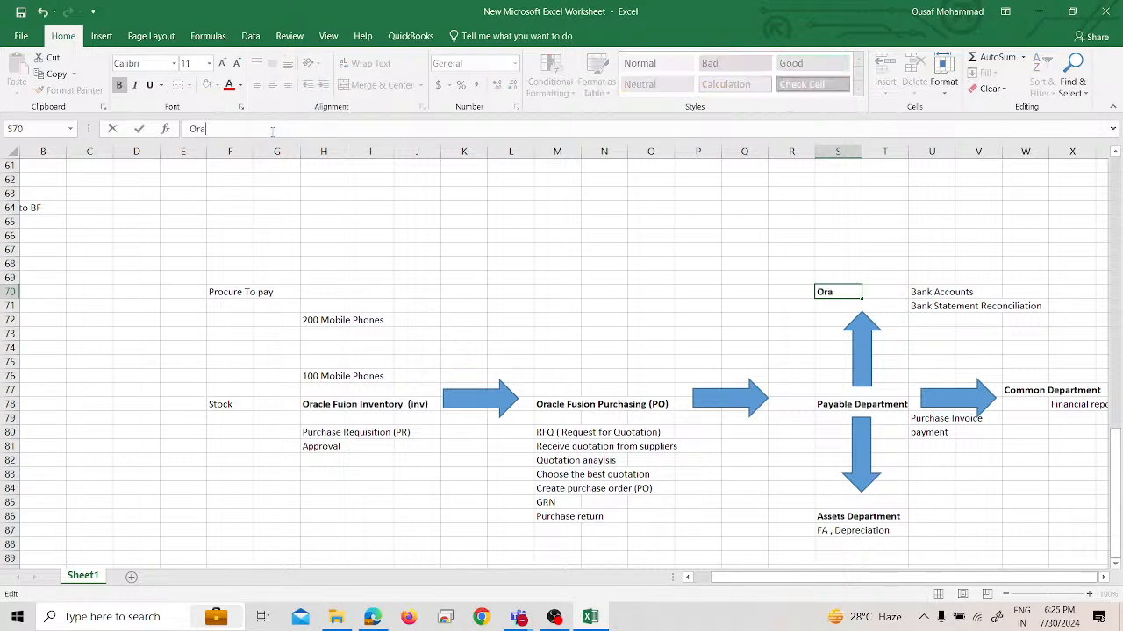
{"action": "type", "text": "cle Fusion Cash Management"}
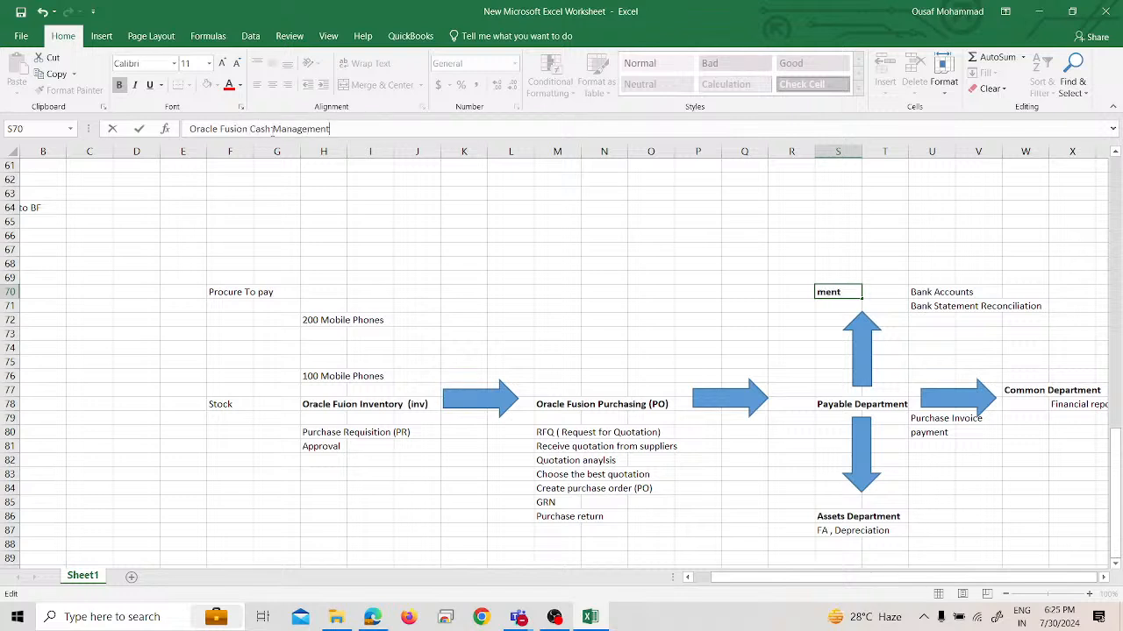
{"action": "key", "text": "Return"}
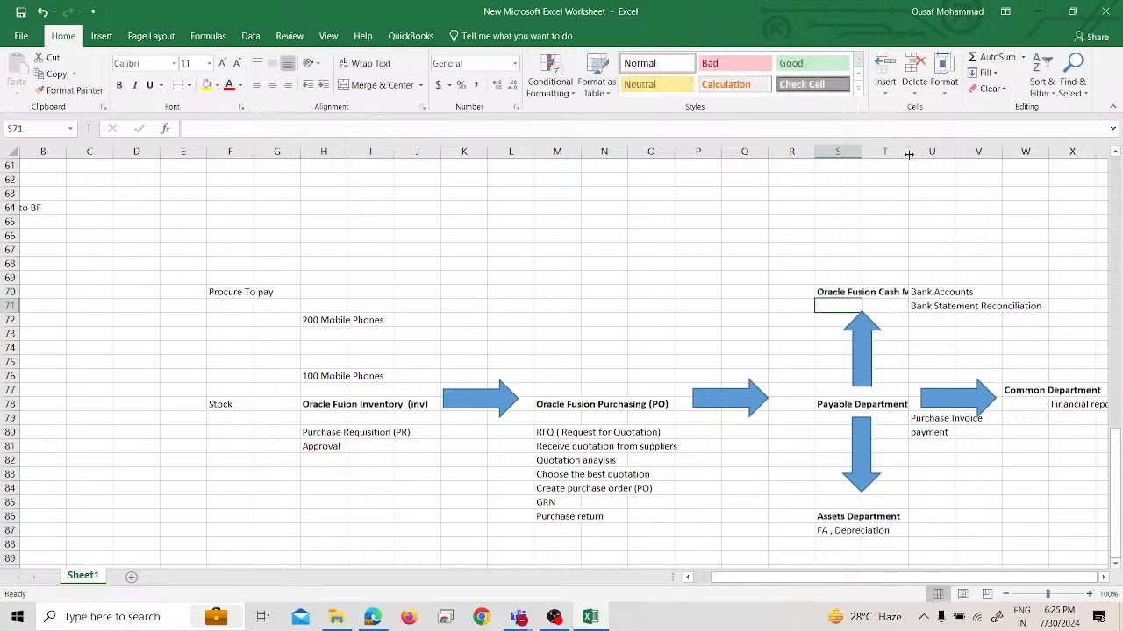
{"action": "left_click_drag", "start_coordinate": [909, 151], "coordinate": [964, 150]}
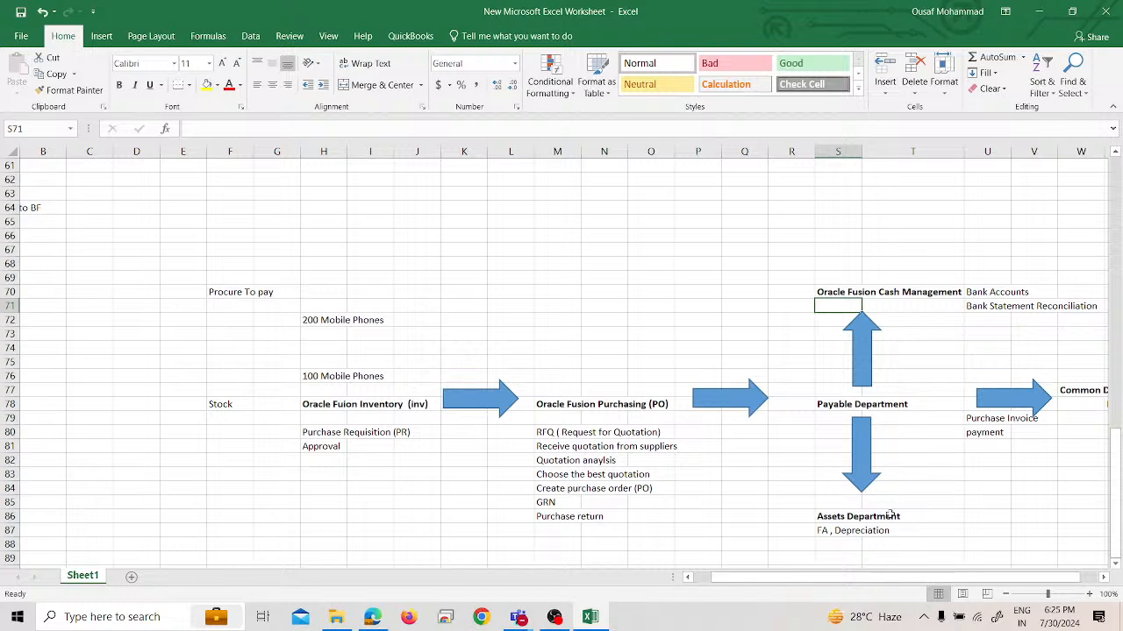
Change the Assets Department heading in cell S86 to "Oracle Fusion Fixed Assets"
{"action": "left_click", "coordinate": [853, 406]}
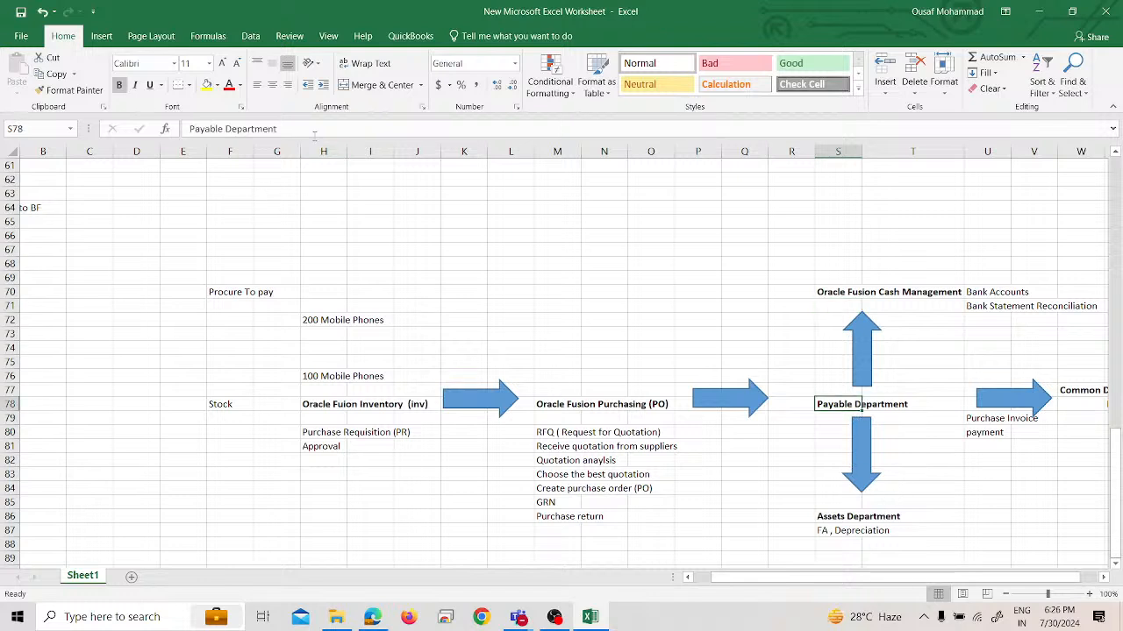
{"action": "left_click", "coordinate": [824, 503]}
{"action": "left_click", "coordinate": [824, 527]}
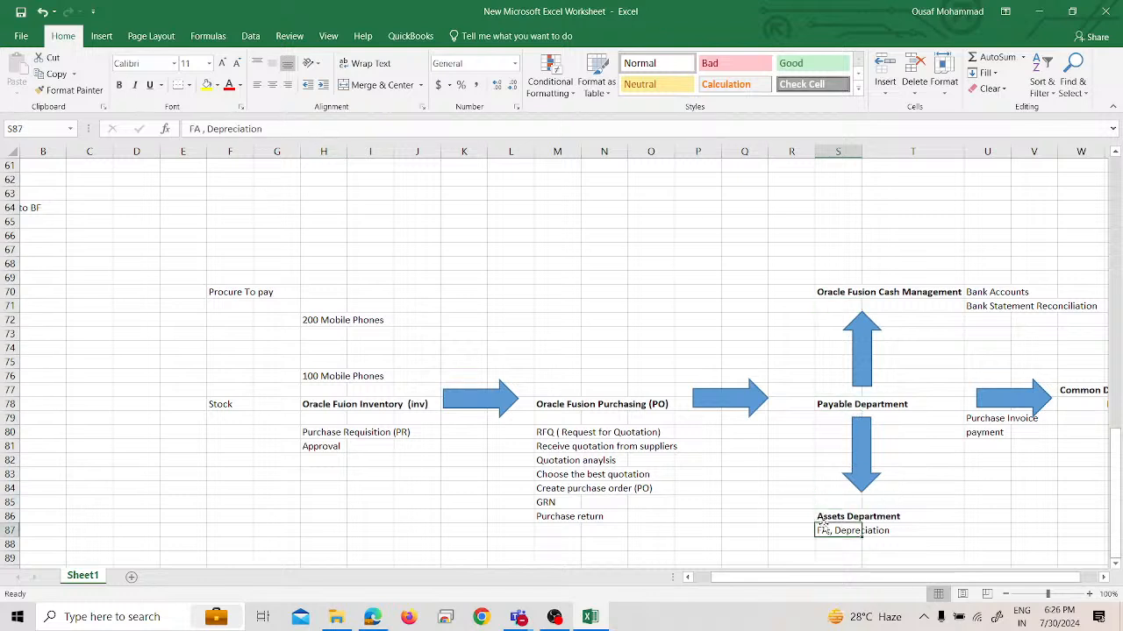
{"action": "double_click", "coordinate": [281, 128]}
{"action": "key", "text": "shift+Return"}
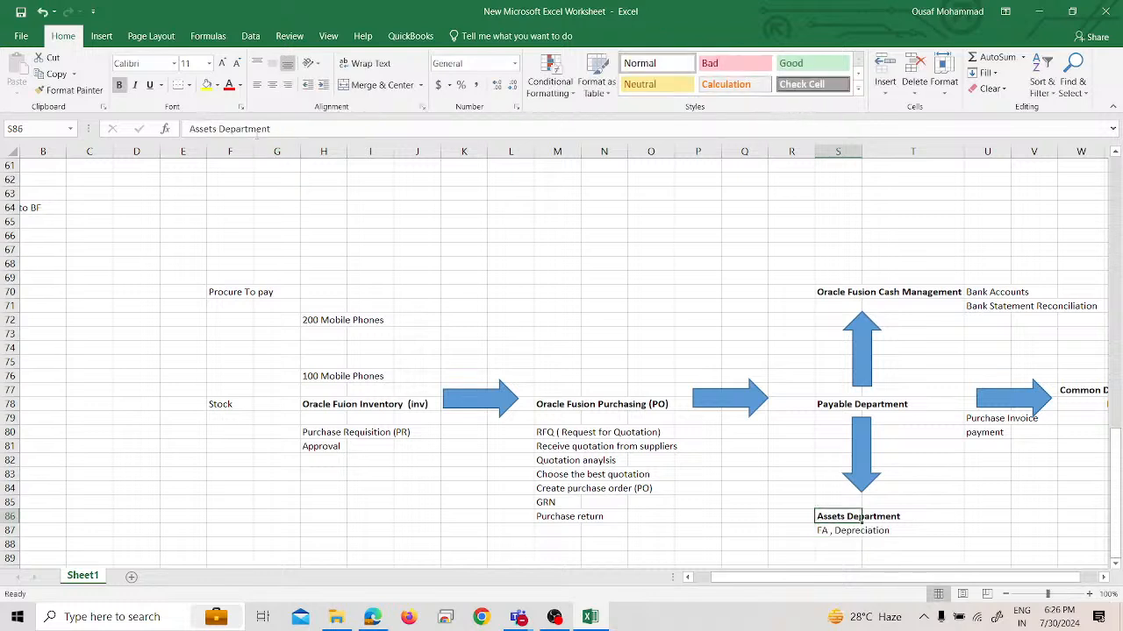
{"action": "double_click", "coordinate": [283, 129]}
{"action": "triple_click", "coordinate": [283, 130]}
{"action": "type", "text": "Orac"}
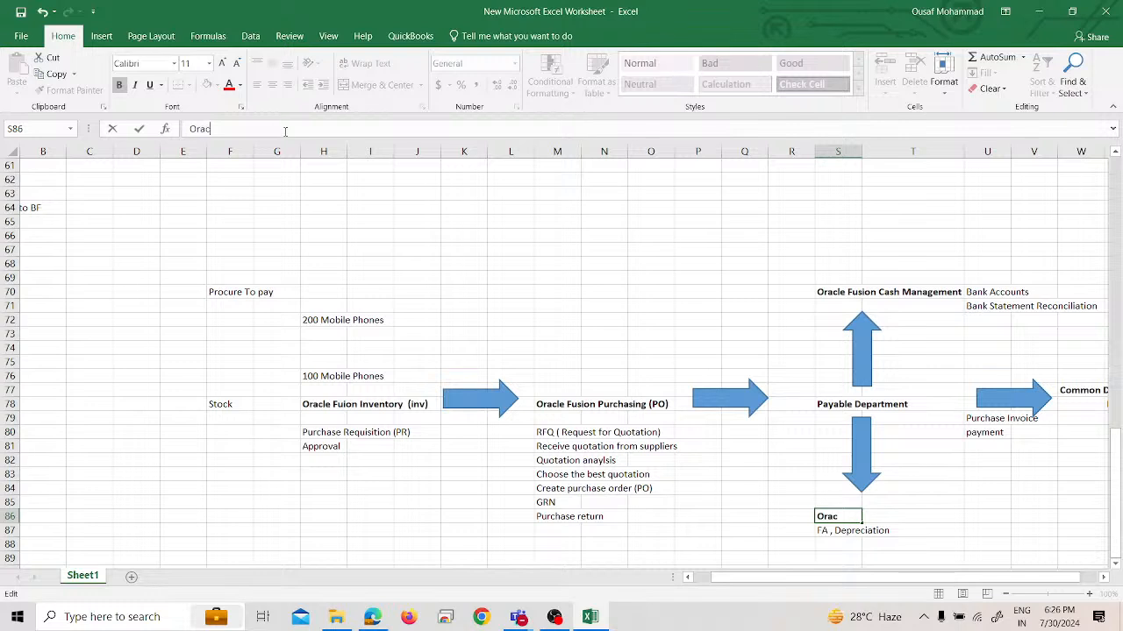
{"action": "type", "text": "le Fusion Fixed Asse"}
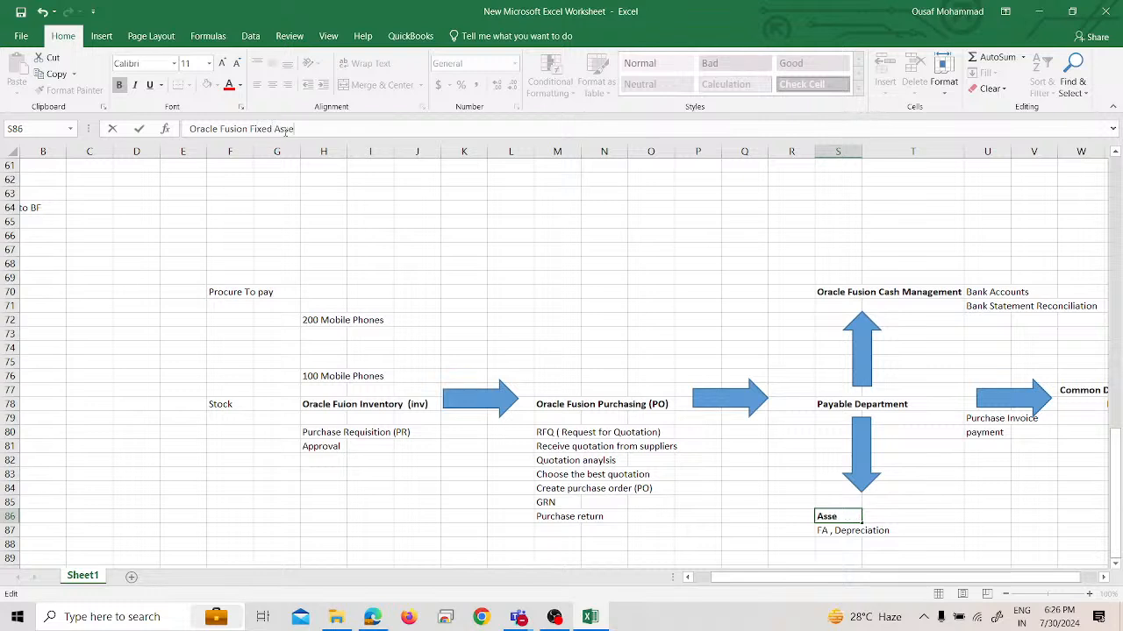
{"action": "type", "text": "ts"}
{"action": "key", "text": "Return"}
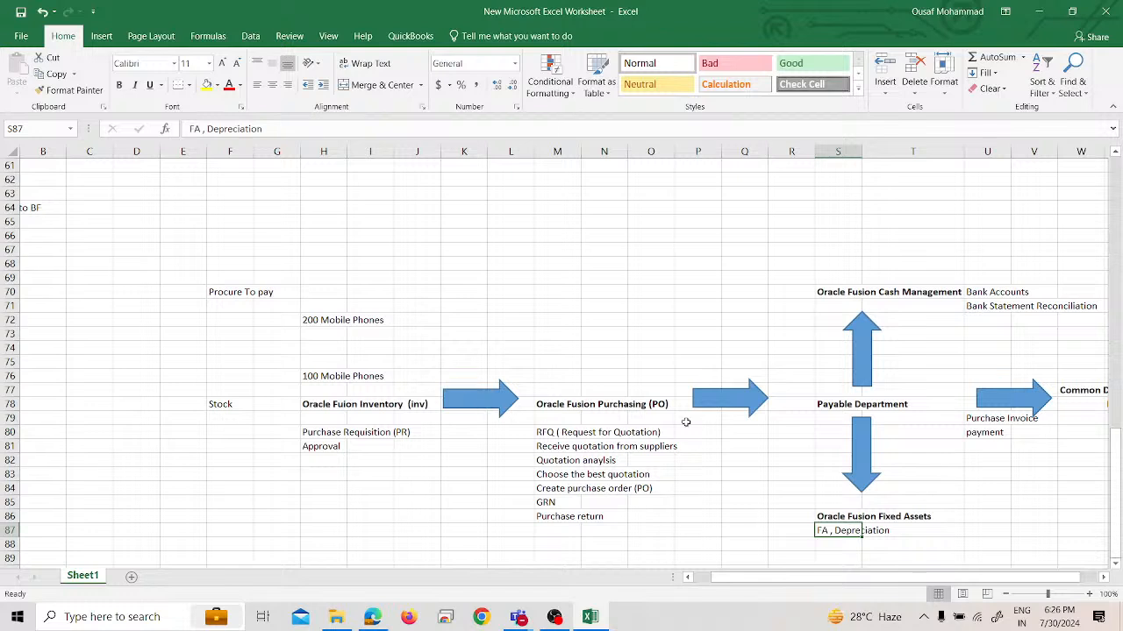
Change the Payable Department heading in cell S78 to "Oracle Fusion Accounts Payable"
{"action": "left_click", "coordinate": [817, 405]}
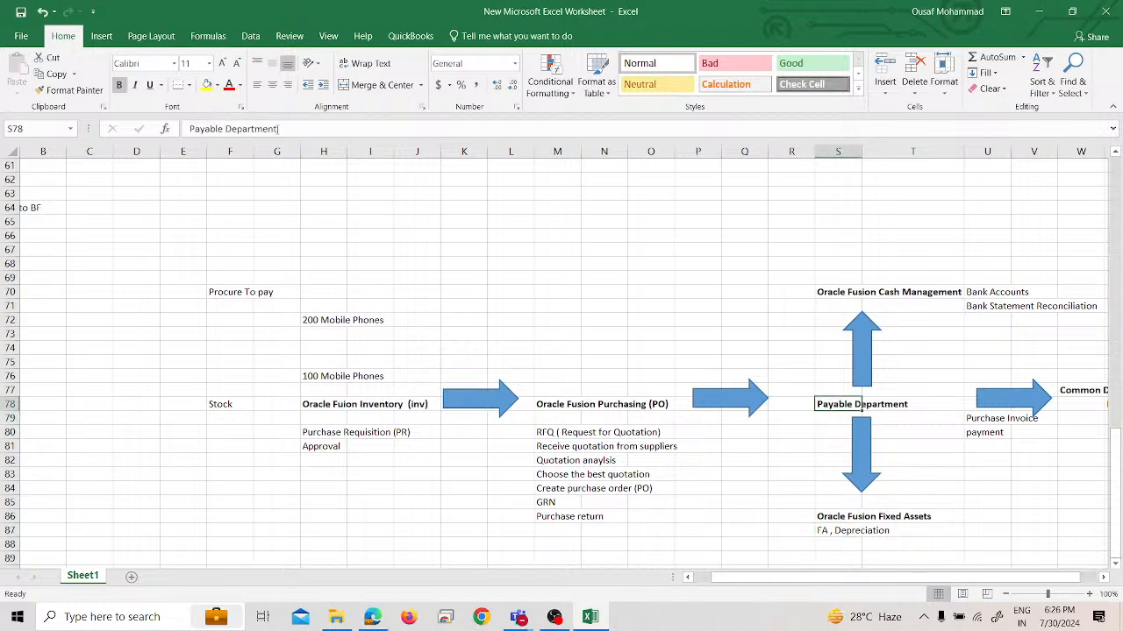
{"action": "left_click_drag", "start_coordinate": [278, 129], "coordinate": [190, 129]}
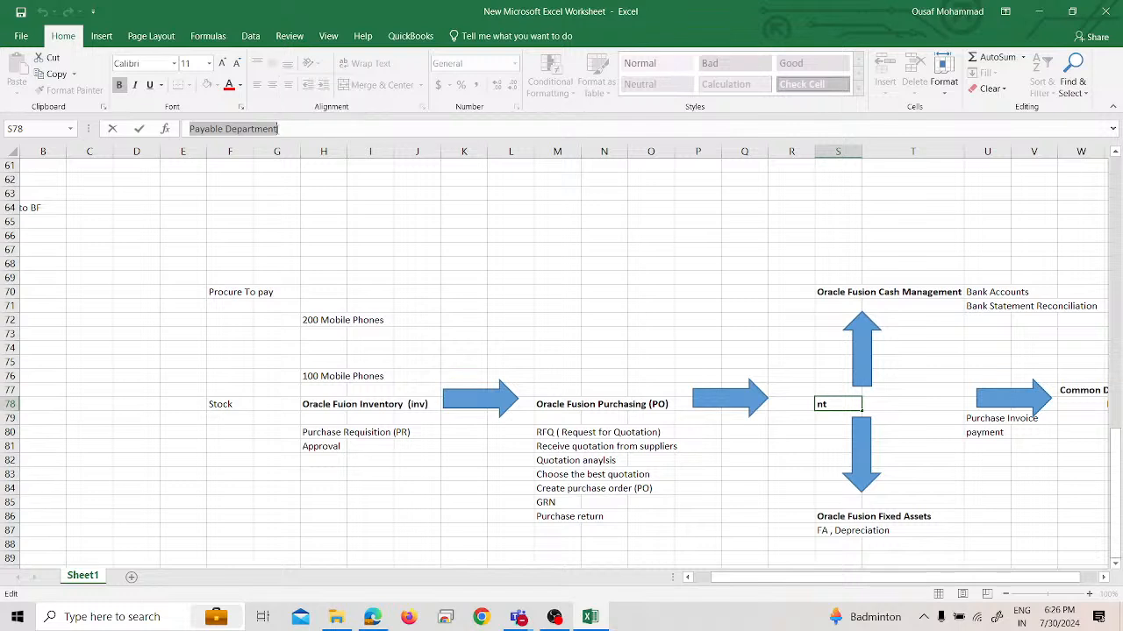
{"action": "type", "text": "Oracle"}
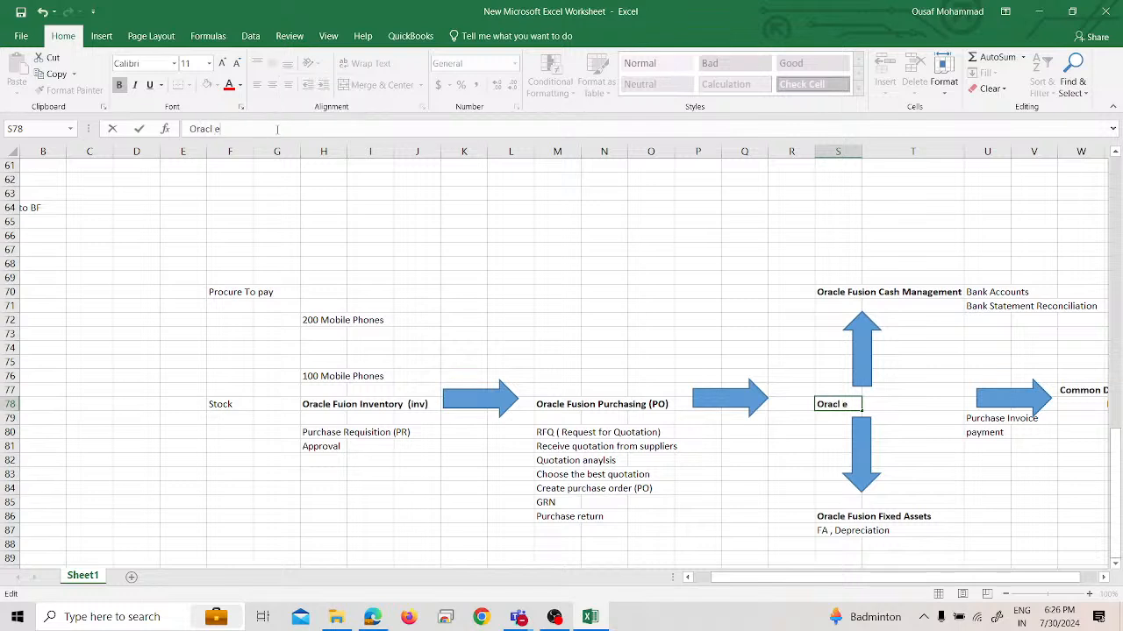
{"action": "type", "text": " Fusion Accounts Payable'"}
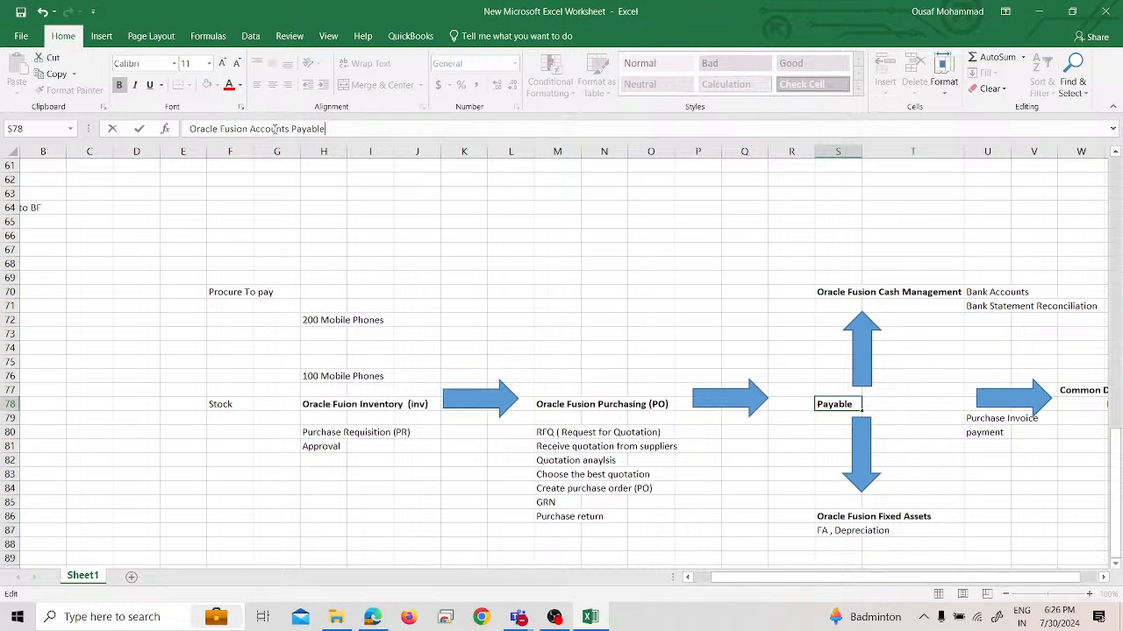
{"action": "key", "text": "Return"}
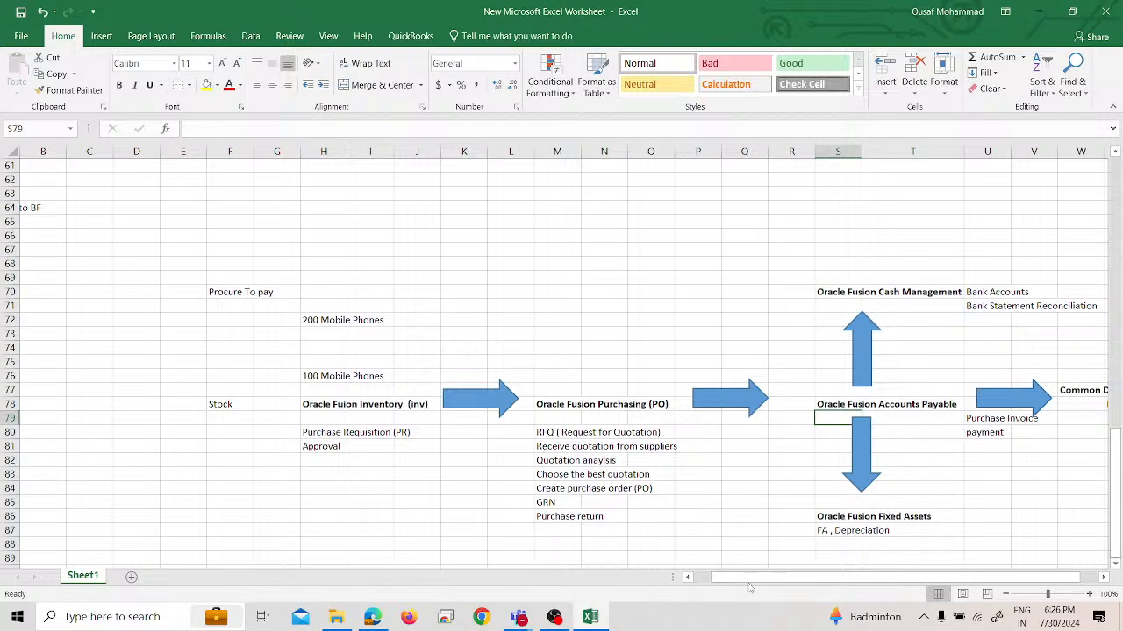
Change the Common Department heading in cell W77 to "Oracle Fusion General Ledger (GL"
{"action": "left_click_drag", "start_coordinate": [765, 579], "coordinate": [807, 579]}
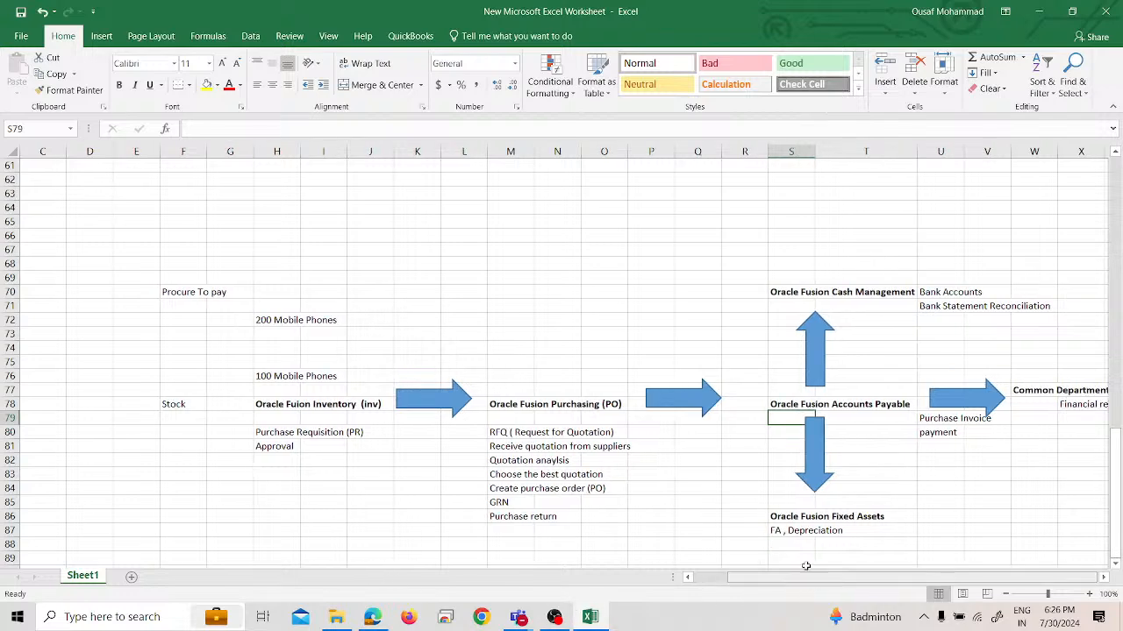
{"action": "left_click", "coordinate": [1060, 388]}
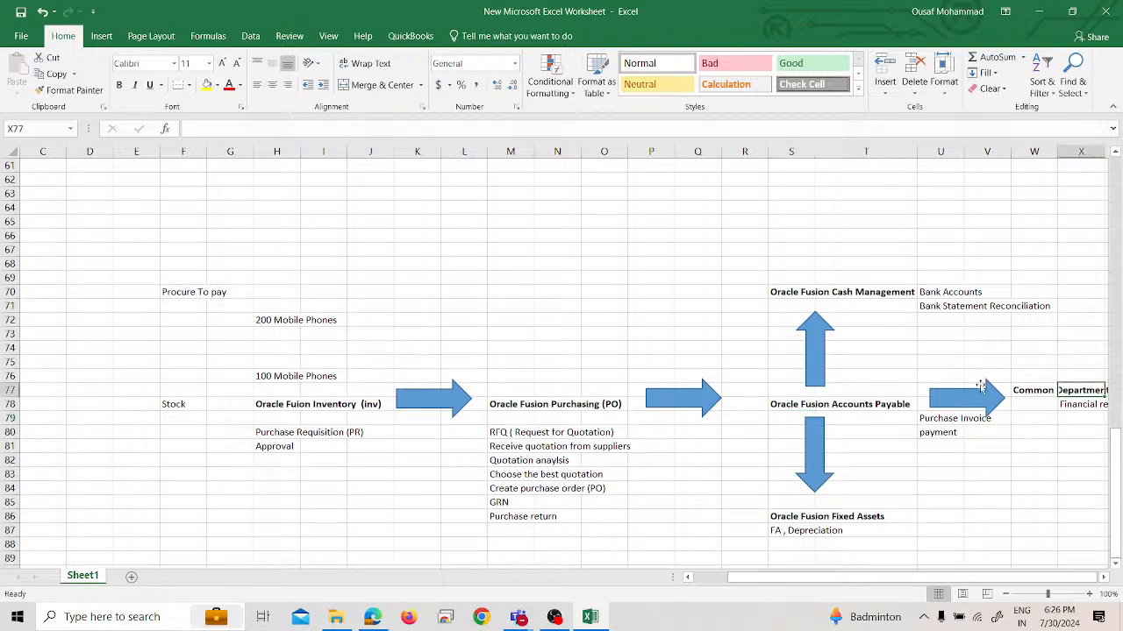
{"action": "left_click", "coordinate": [1031, 391]}
{"action": "triple_click", "coordinate": [390, 127]}
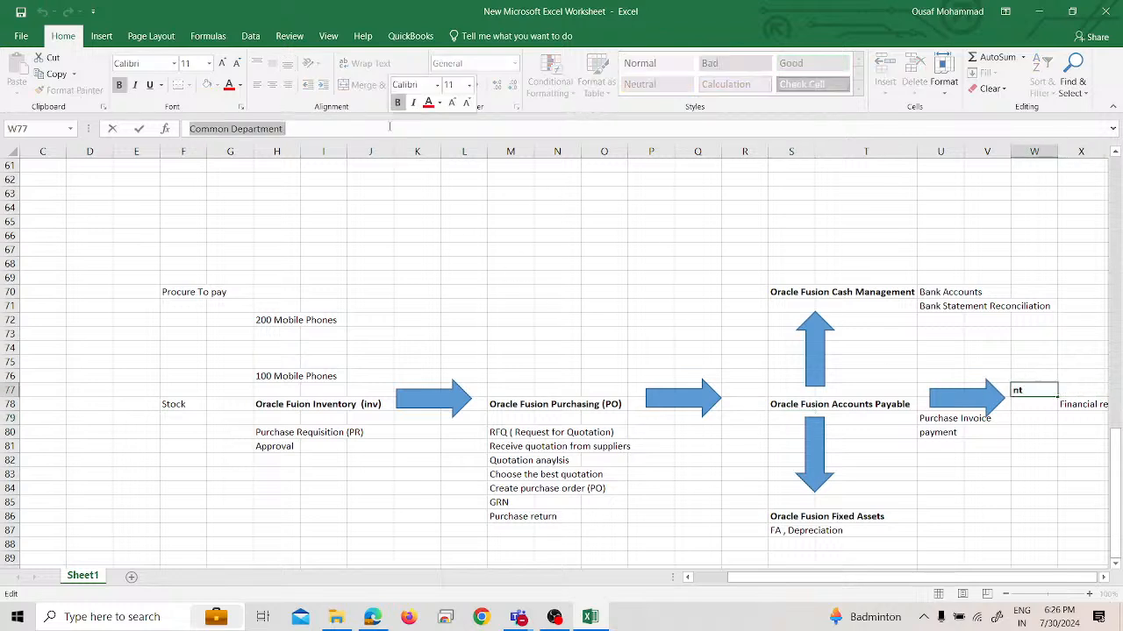
{"action": "type", "text": "Oracle Fusion"}
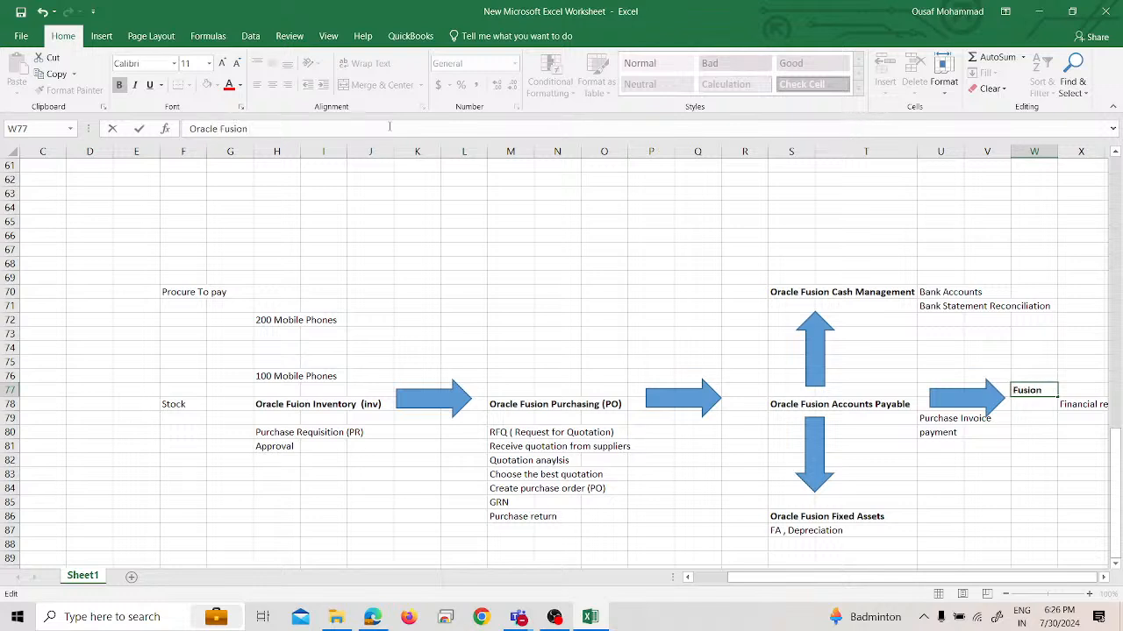
{"action": "type", "text": " Generla"}
{"action": "key", "text": "BackSpace"}
{"action": "type", "text": "al Ledger (G:"}
{"action": "key", "text": "BackSpace"}
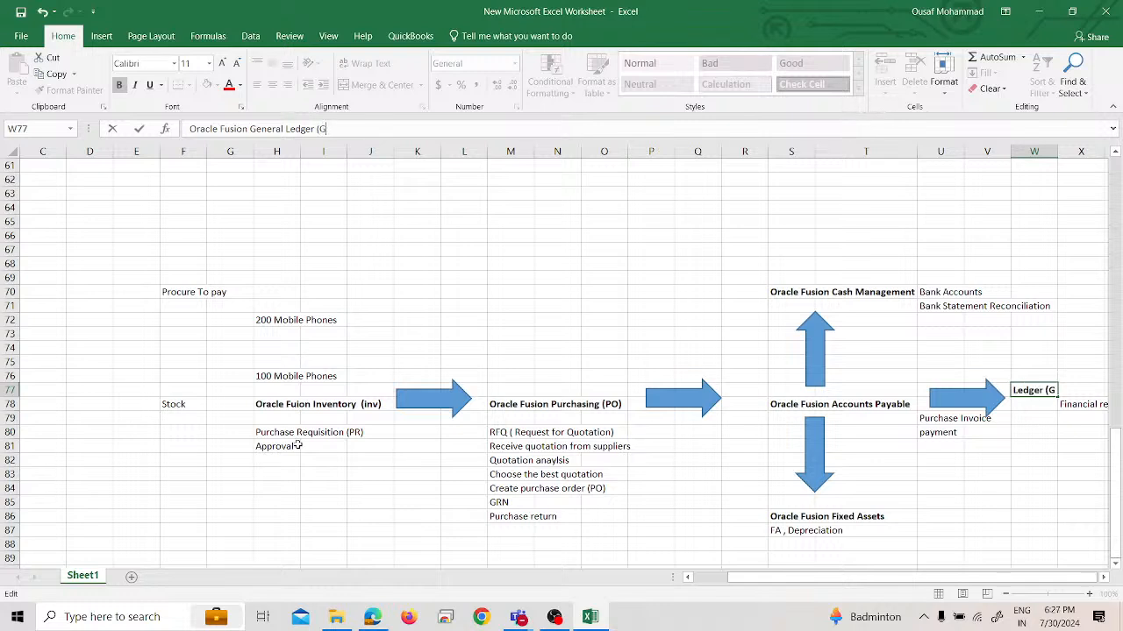
{"action": "type", "text": "L"}
{"action": "key", "text": "Return"}
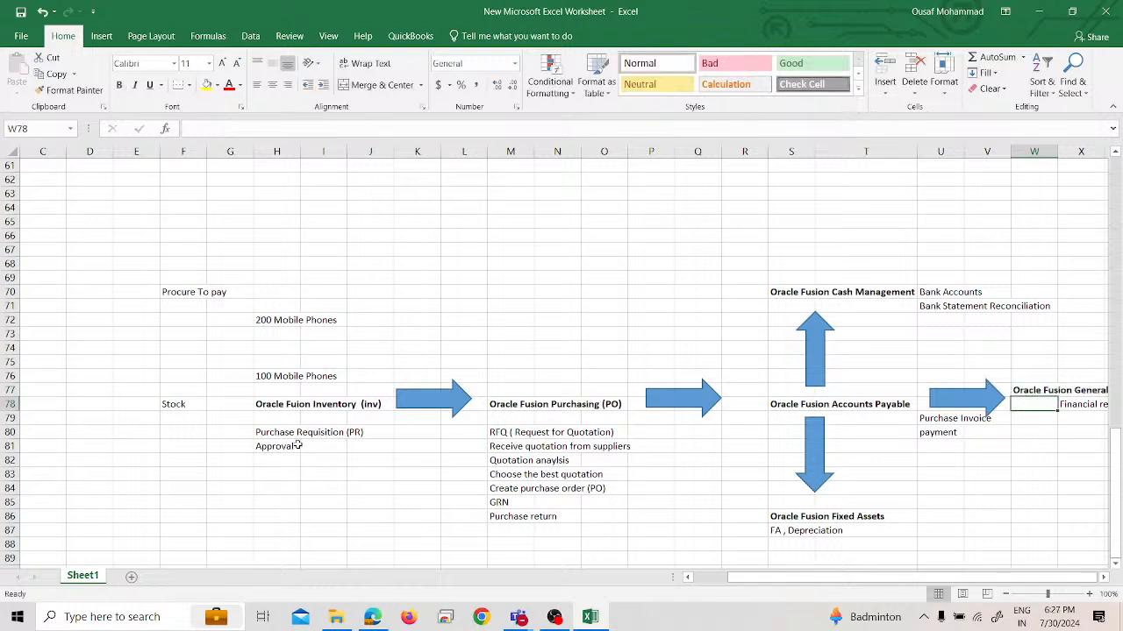
{"action": "key", "text": "Return"}
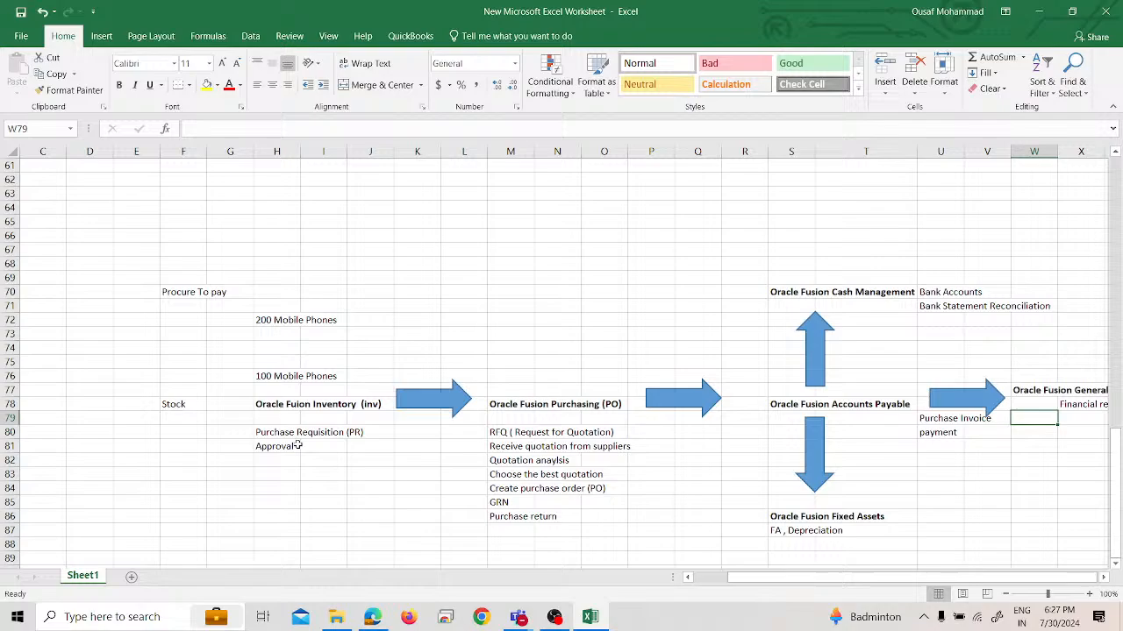
View the whole Procure To pay flow, from Stock to the General Ledger heading, at 80% zoom
{"action": "left_click", "coordinate": [1011, 595]}
{"action": "left_click", "coordinate": [1064, 594]}
{"action": "left_click", "coordinate": [1042, 594]}
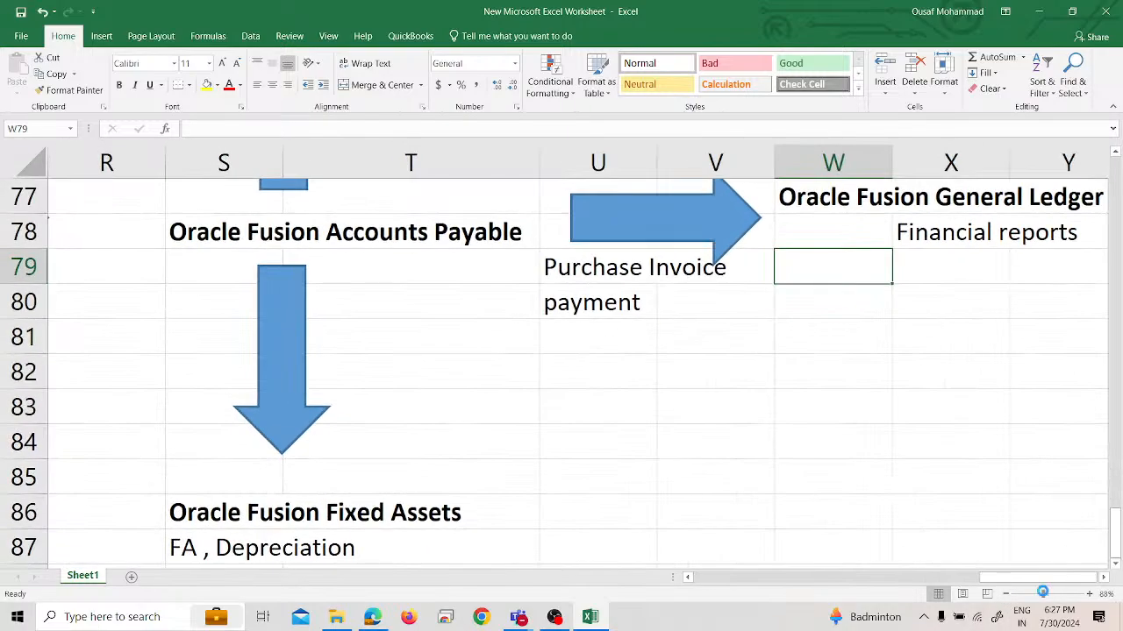
{"action": "left_click_drag", "start_coordinate": [1042, 593], "coordinate": [1027, 594]}
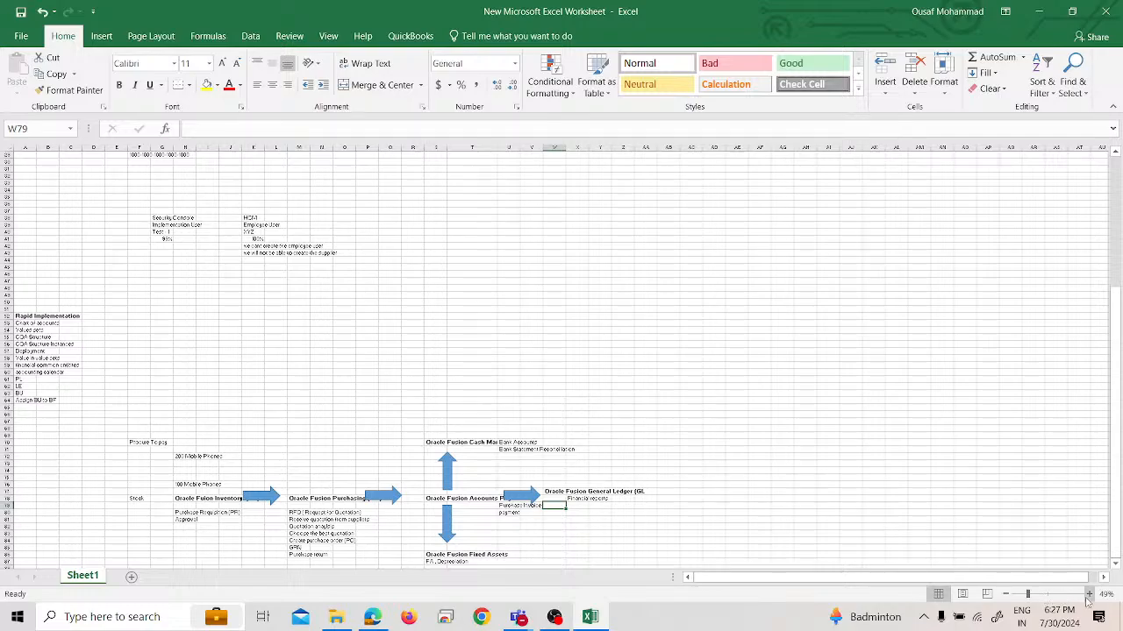
{"action": "left_click", "coordinate": [1087, 595]}
{"action": "left_click", "coordinate": [1087, 594]}
{"action": "left_click", "coordinate": [1088, 595]}
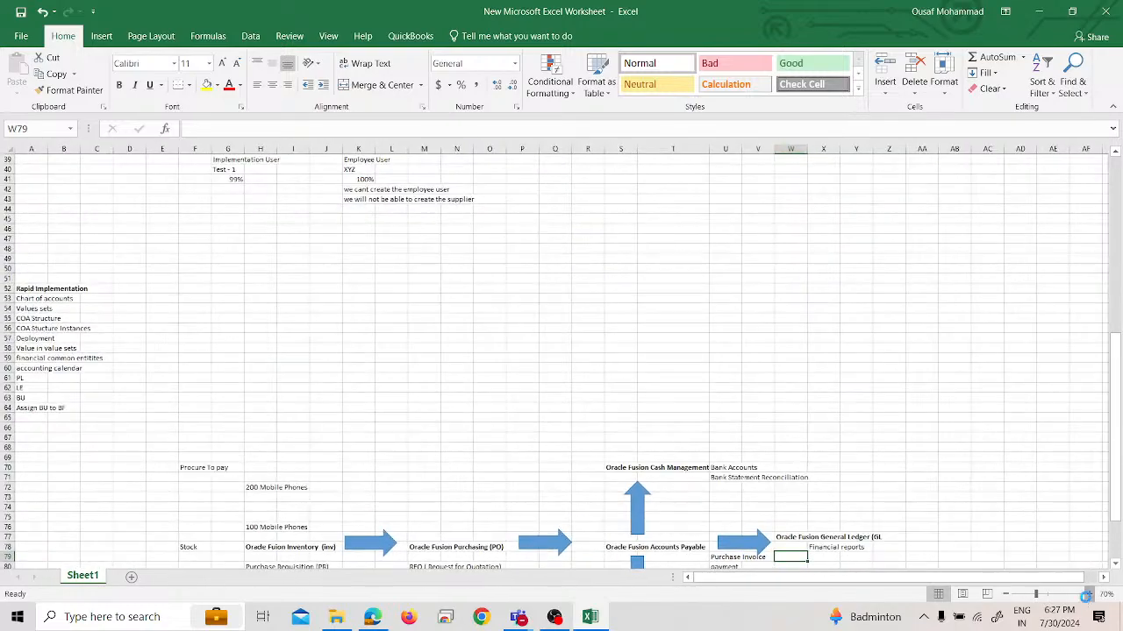
{"action": "left_click", "coordinate": [1087, 595]}
{"action": "left_click_drag", "start_coordinate": [667, 360], "coordinate": [627, 239]}
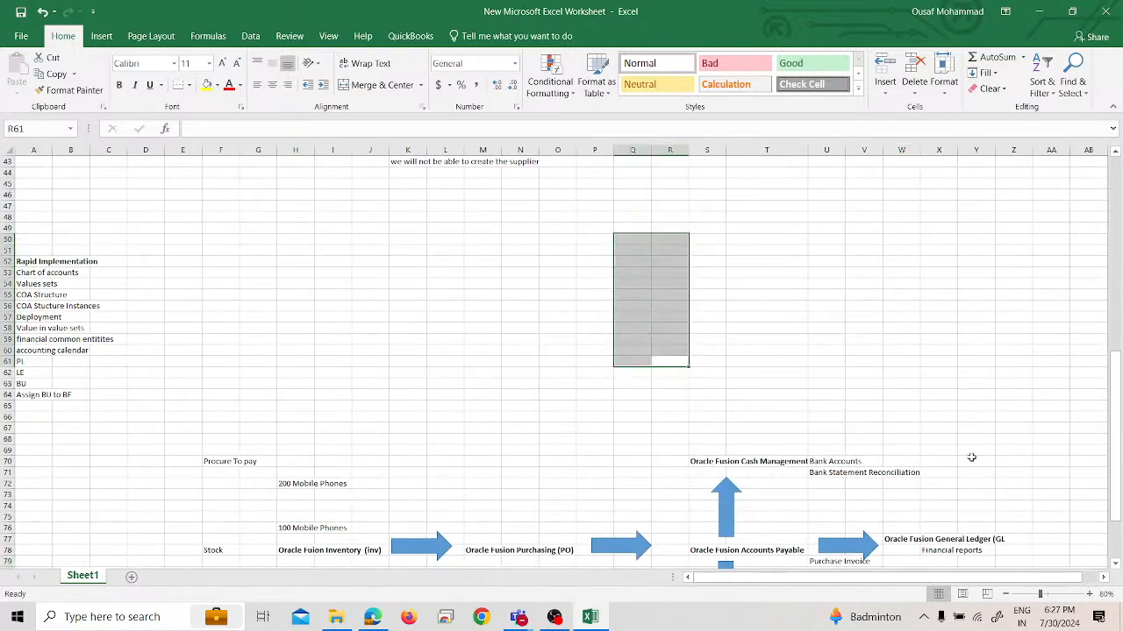
{"action": "scroll", "coordinate": [1009, 412], "scroll_direction": "down", "scroll_amount": 4}
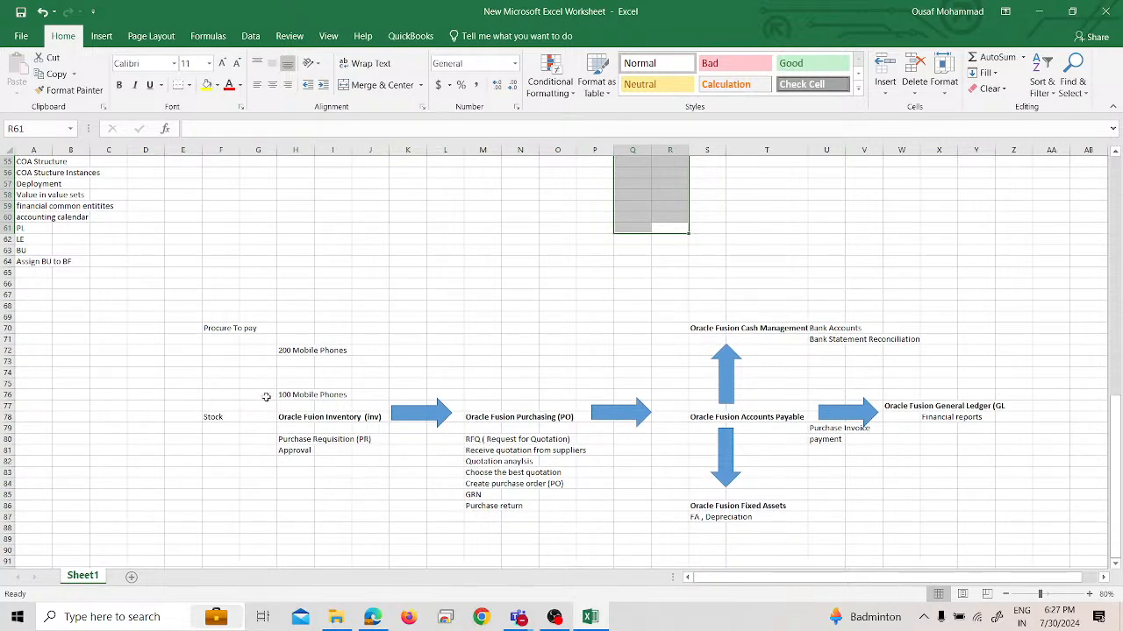
Fill the whole Procure To pay flow, range E69:Z88, with a yellow background
{"action": "left_click_drag", "start_coordinate": [185, 318], "coordinate": [1021, 524]}
{"action": "left_click", "coordinate": [207, 85]}
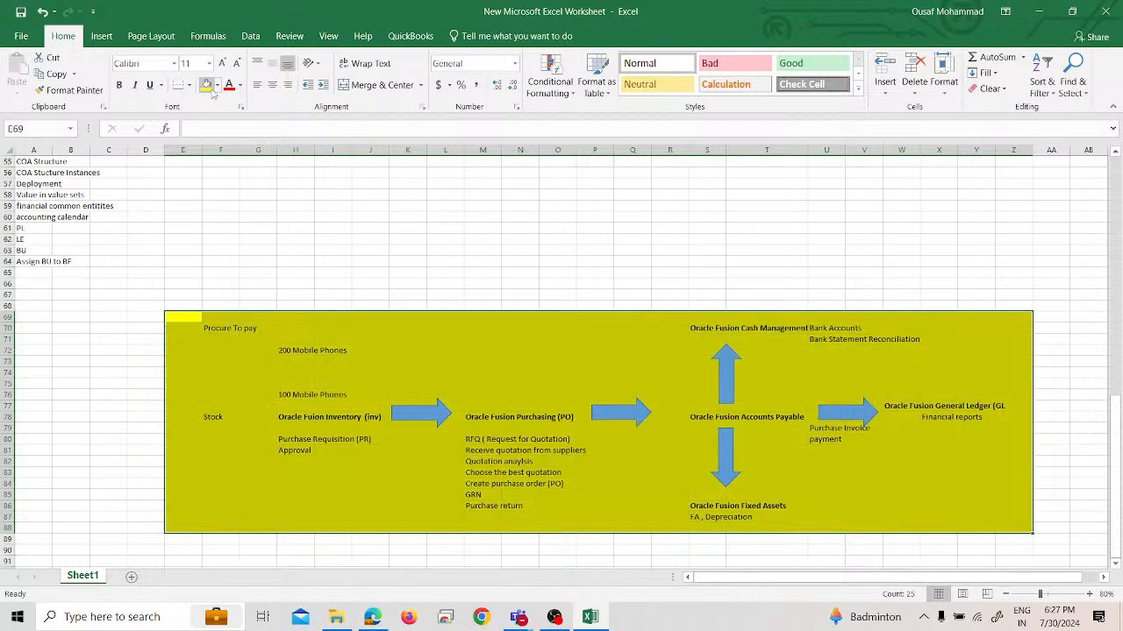
{"action": "left_click", "coordinate": [335, 216]}
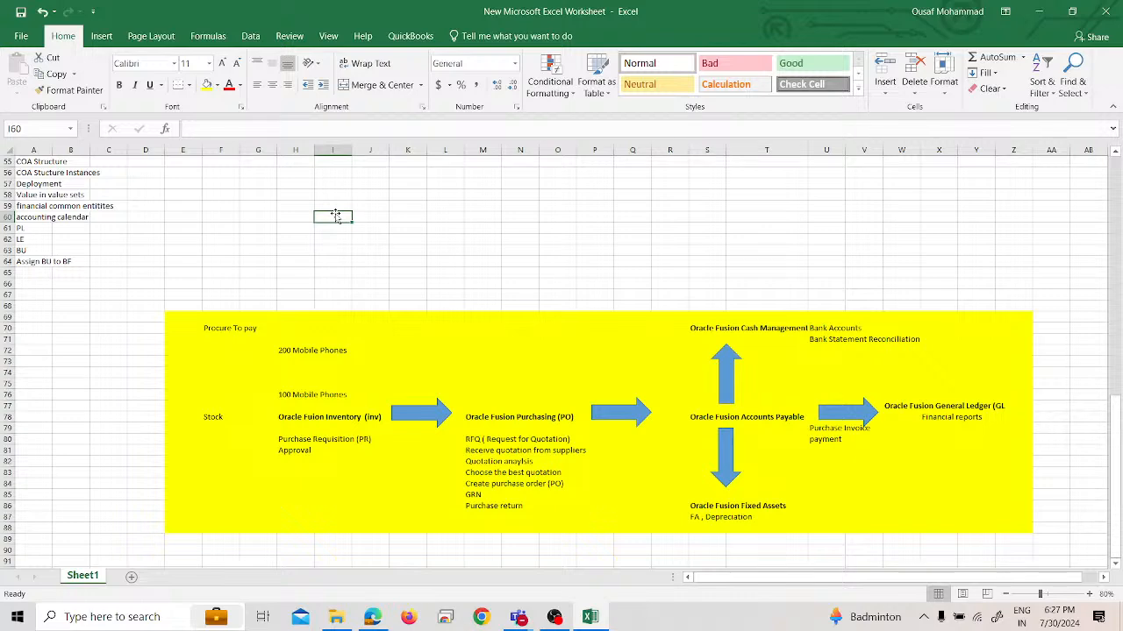
Enter "O2C Cycle" in cell F92 and "Order To cash" in cell F93, below the yellow block
{"action": "scroll", "coordinate": [401, 359], "scroll_direction": "down", "scroll_amount": 5}
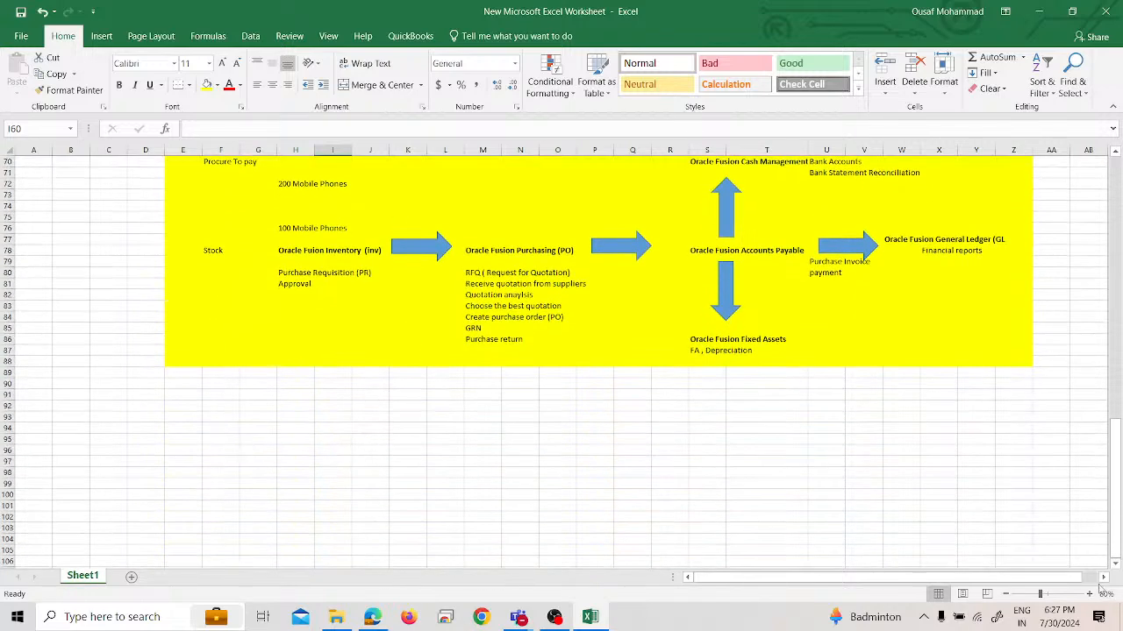
{"action": "left_click", "coordinate": [1104, 593]}
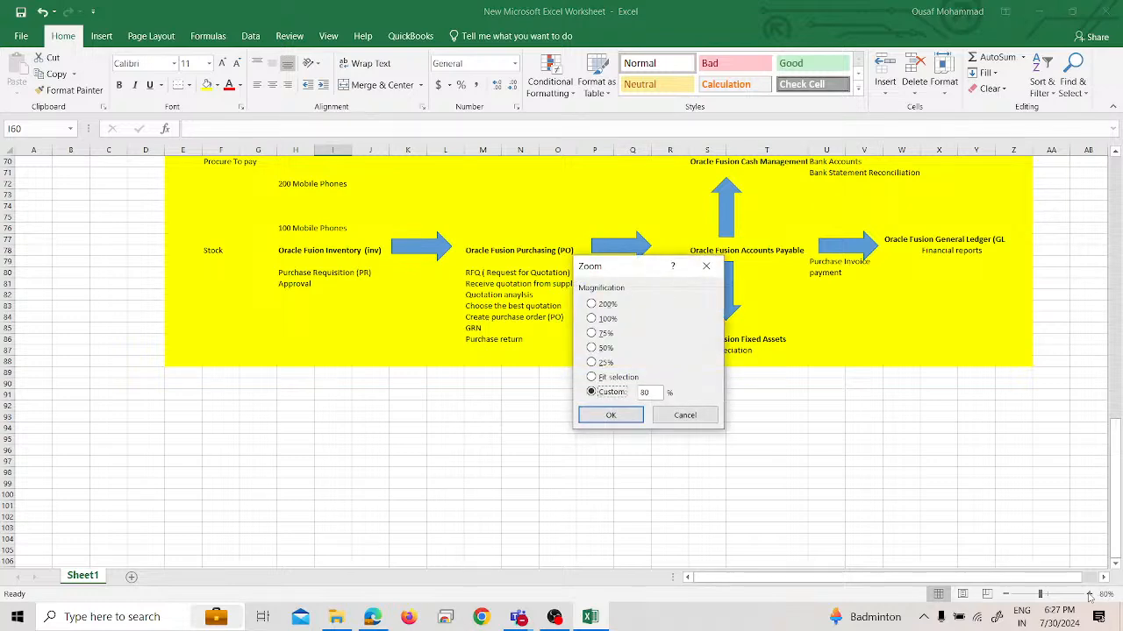
{"action": "left_click", "coordinate": [606, 321]}
{"action": "left_click", "coordinate": [610, 415]}
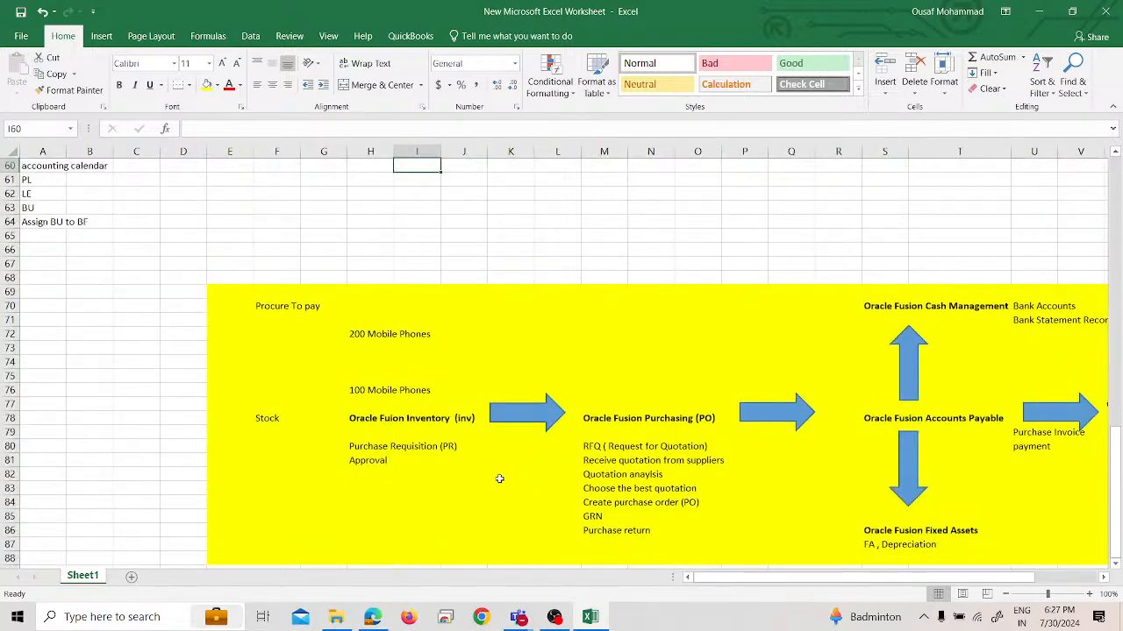
{"action": "scroll", "coordinate": [501, 480], "scroll_direction": "down", "scroll_amount": 5}
{"action": "left_click", "coordinate": [275, 405]}
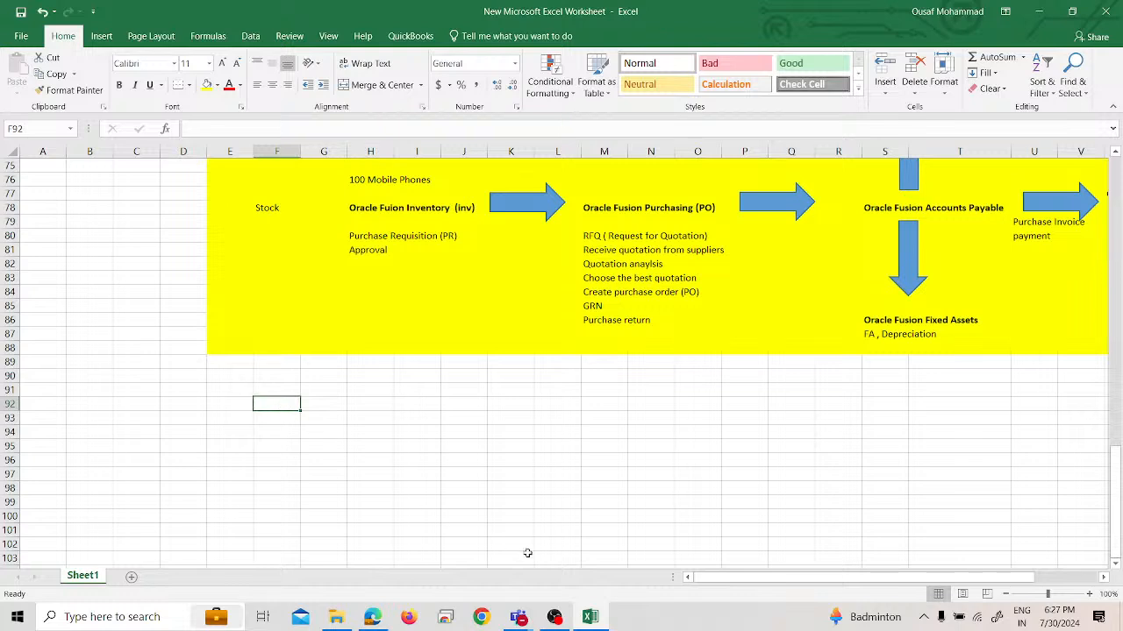
{"action": "type", "text": "O"}
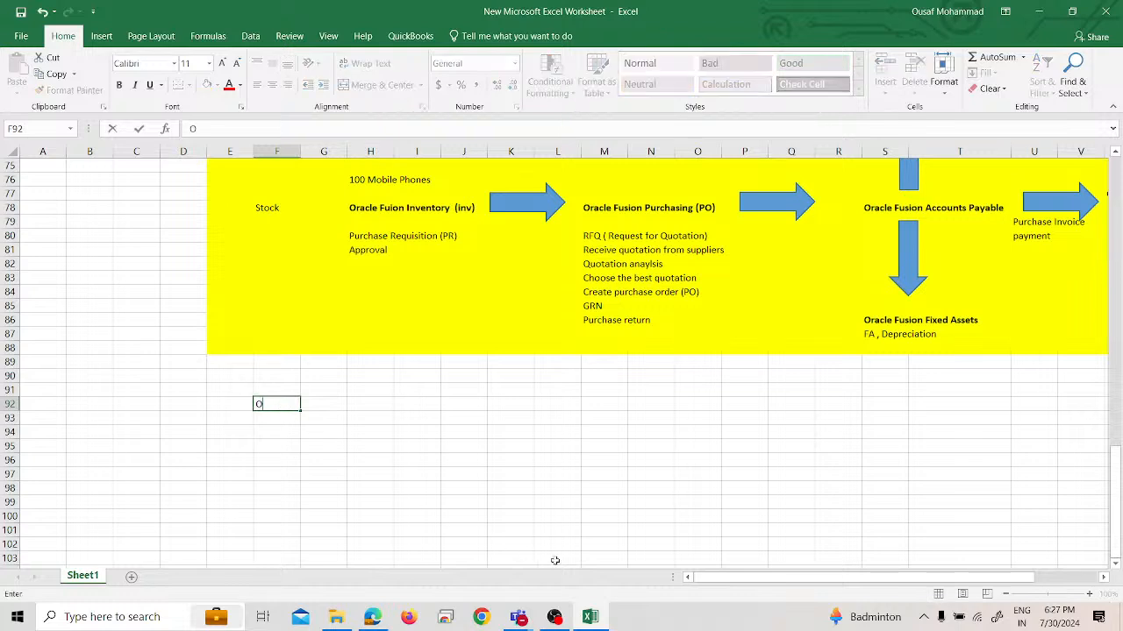
{"action": "type", "text": "2C Cycle"}
{"action": "key", "text": "Return"}
{"action": "type", "text": "Or"}
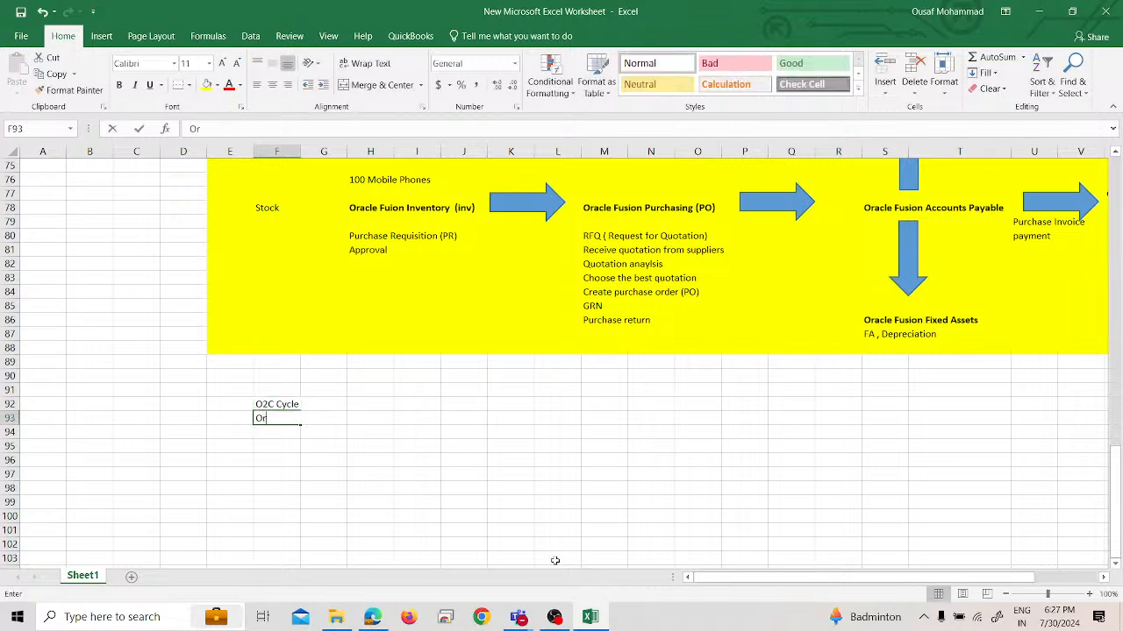
{"action": "type", "text": "der To cash"}
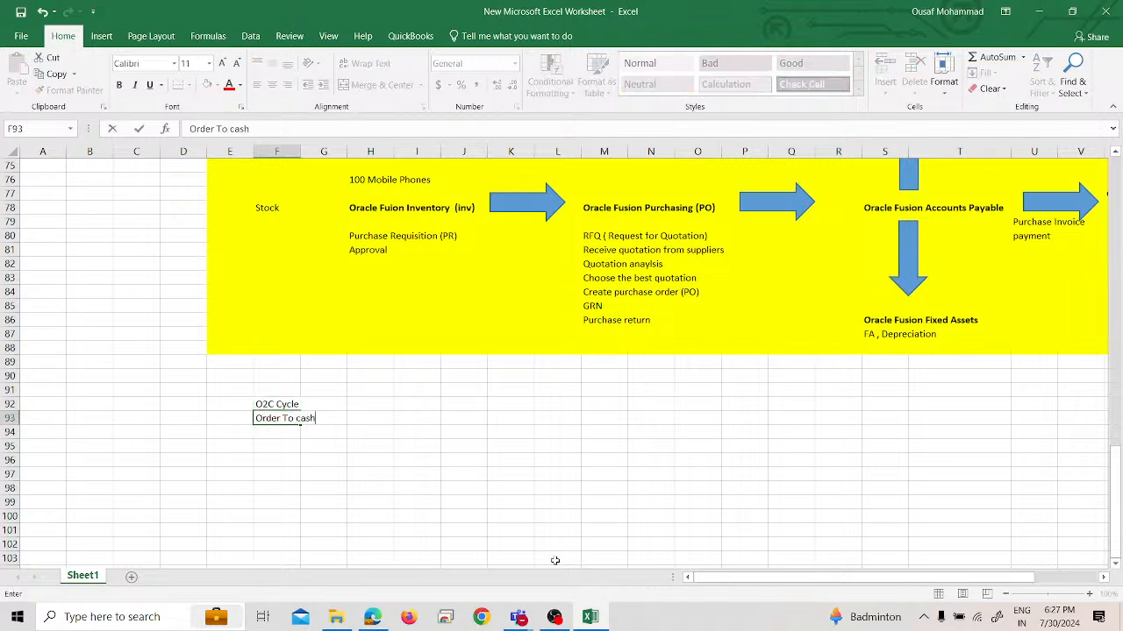
{"action": "key", "text": "Return"}
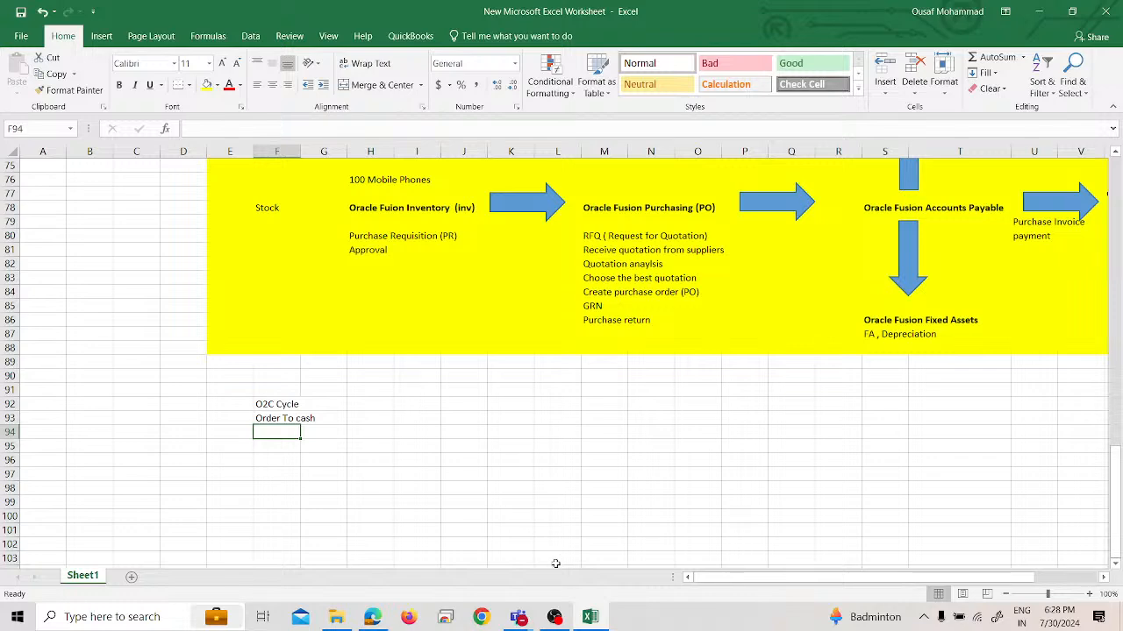
Make the "Procure To pay" title in cell F70 bold
{"action": "scroll", "coordinate": [538, 461], "scroll_direction": "up", "scroll_amount": 2}
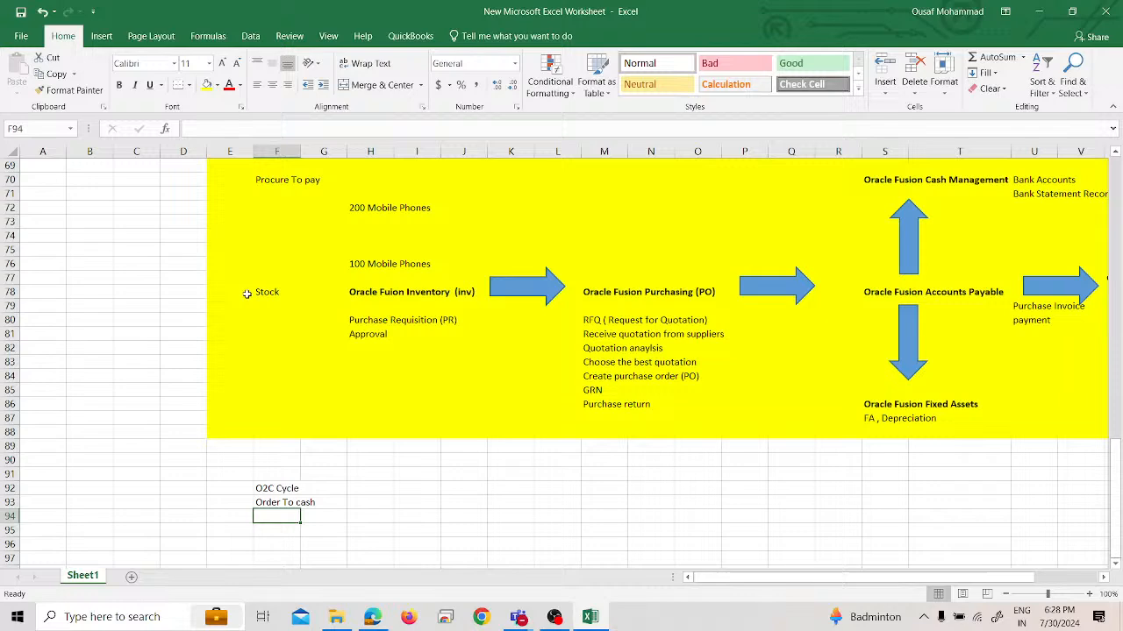
{"action": "left_click", "coordinate": [278, 179]}
{"action": "key", "text": "ctrl+b"}
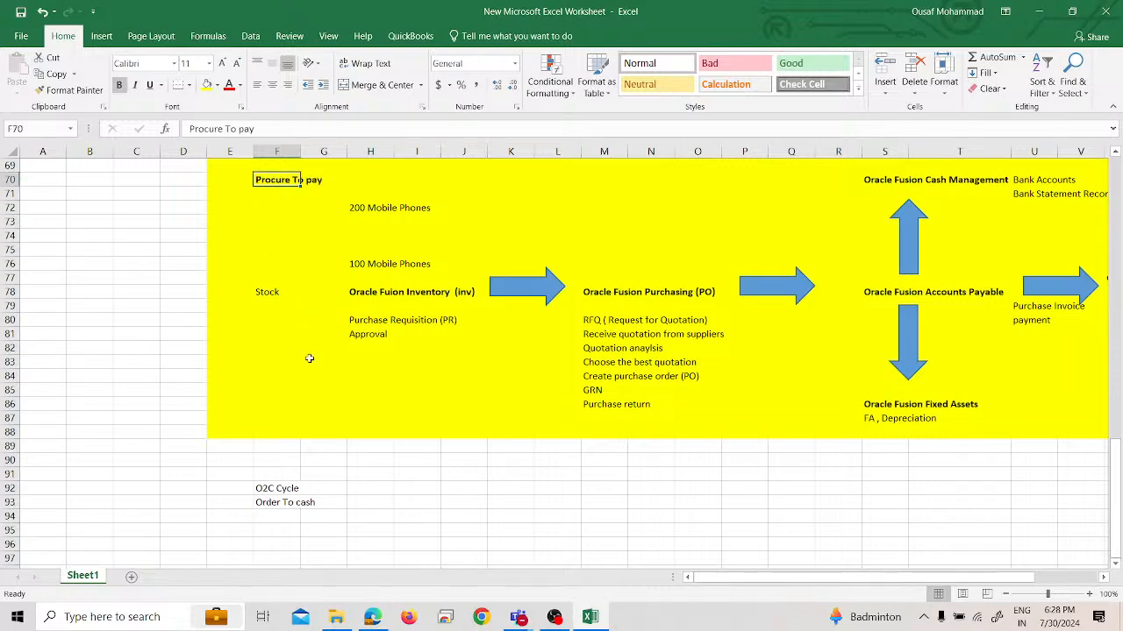
Add the bold title "P2P Cycle" in cell F69, above Procure To pay
{"action": "scroll", "coordinate": [271, 211], "scroll_direction": "up", "scroll_amount": 1}
{"action": "left_click", "coordinate": [271, 204]}
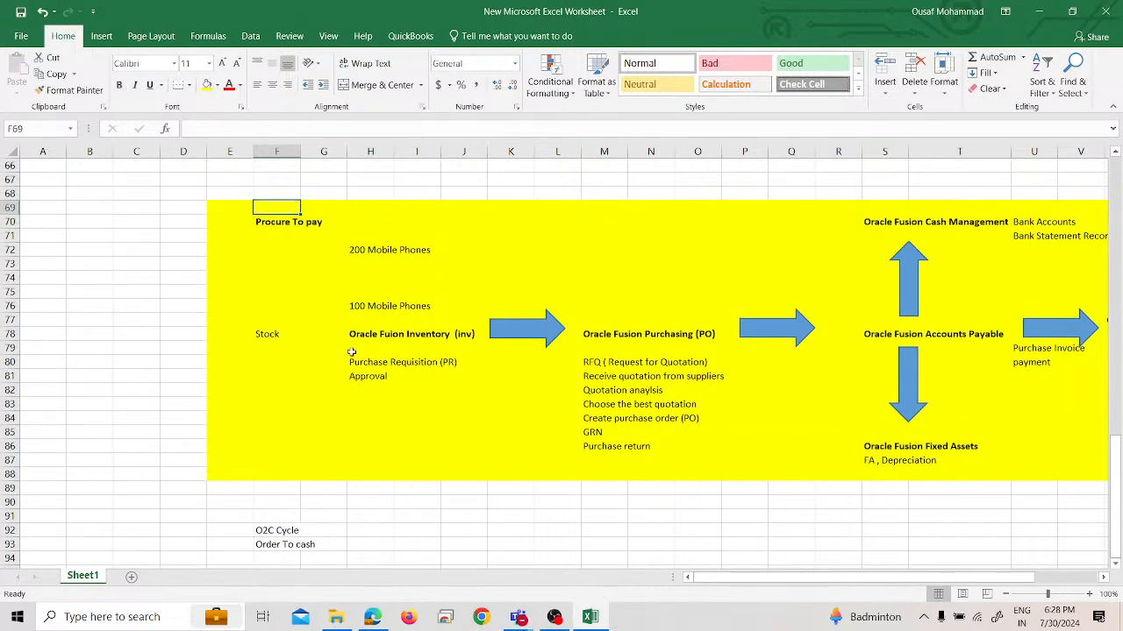
{"action": "type", "text": "P"}
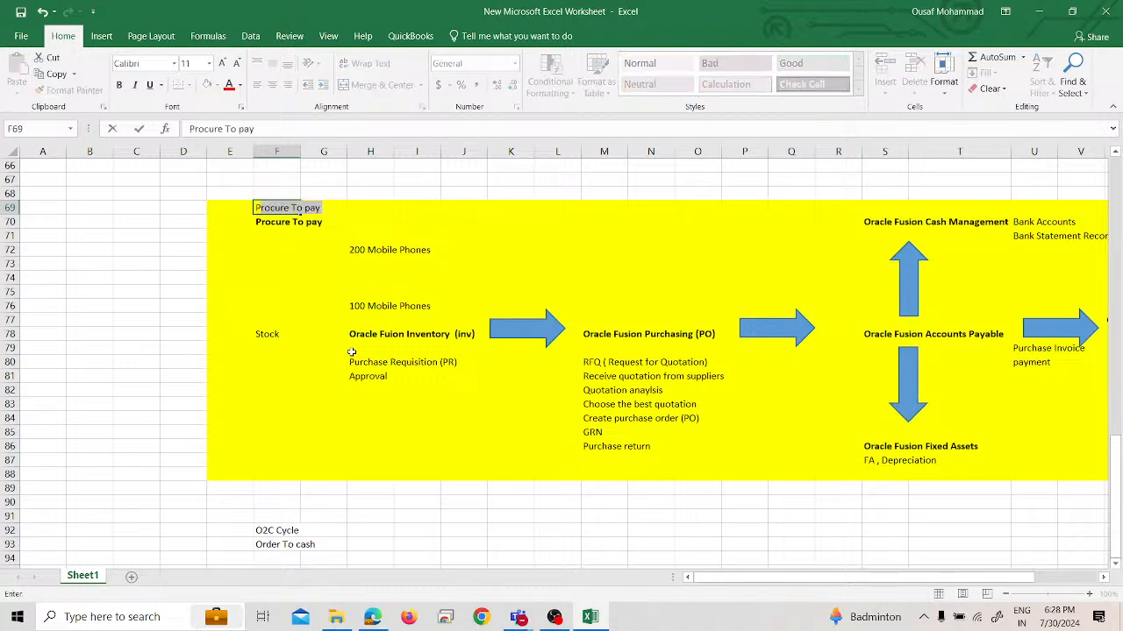
{"action": "type", "text": "2P"}
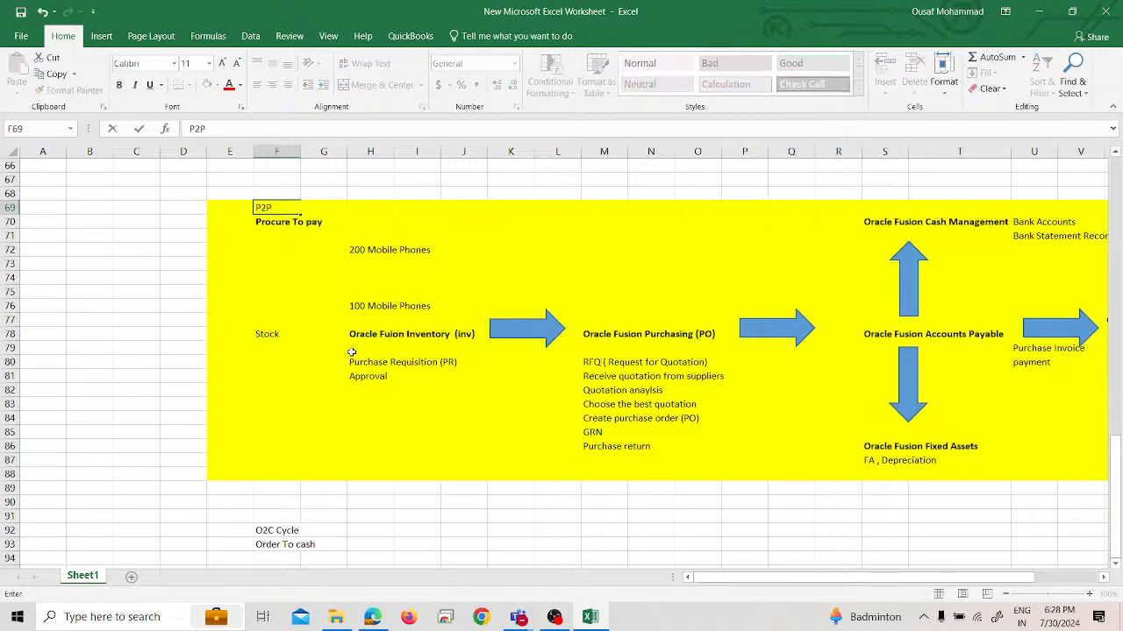
{"action": "type", "text": " Cycle"}
{"action": "key", "text": "Return"}
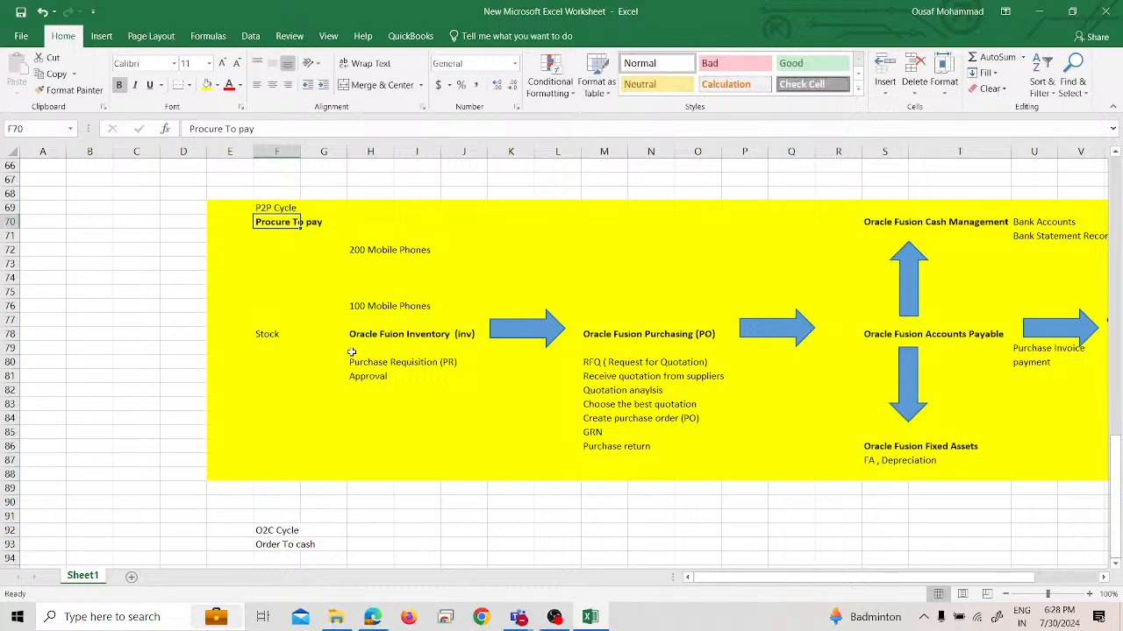
{"action": "key", "text": "Up"}
{"action": "key", "text": "ctrl+b"}
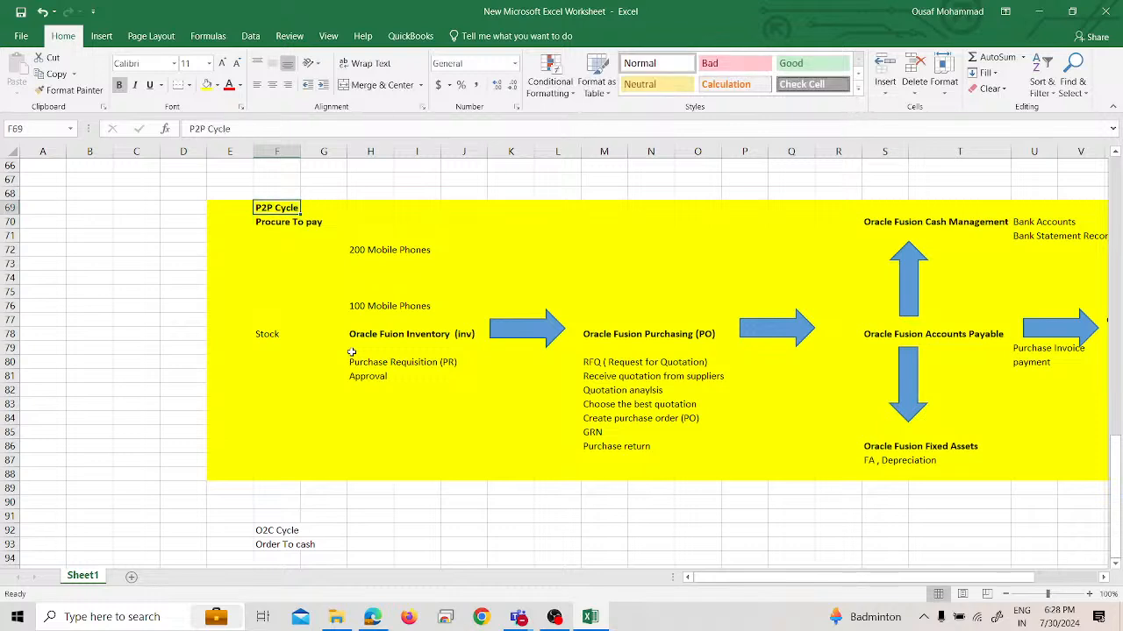
Make the O2C Cycle and Order To cash titles in F92:F93 bold
{"action": "key", "text": "Down"}
{"action": "key", "text": "Down"}
{"action": "key", "text": "Down"}
{"action": "key", "text": "Down"}
{"action": "key", "text": "Down"}
{"action": "key", "text": "Down"}
{"action": "key", "text": "Down"}
{"action": "key", "text": "Down"}
{"action": "key", "text": "Down"}
{"action": "key", "text": "Down"}
{"action": "key", "text": "Down"}
{"action": "key", "text": "Down"}
{"action": "key", "text": "Down"}
{"action": "key", "text": "Down"}
{"action": "key", "text": "Down"}
{"action": "key", "text": "Down"}
{"action": "key", "text": "Down"}
{"action": "key", "text": "Down"}
{"action": "key", "text": "Down"}
{"action": "key", "text": "Down"}
{"action": "key", "text": "Down"}
{"action": "key", "text": "Down"}
{"action": "key", "text": "Down"}
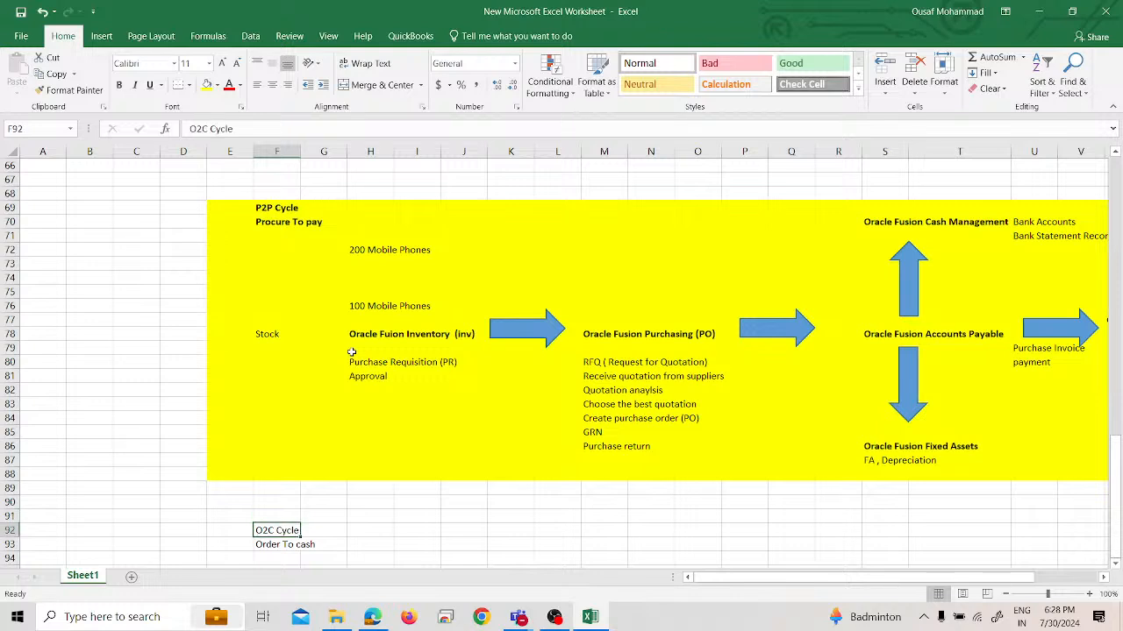
{"action": "key", "text": "shift+Down"}
{"action": "key", "text": "ctrl+b"}
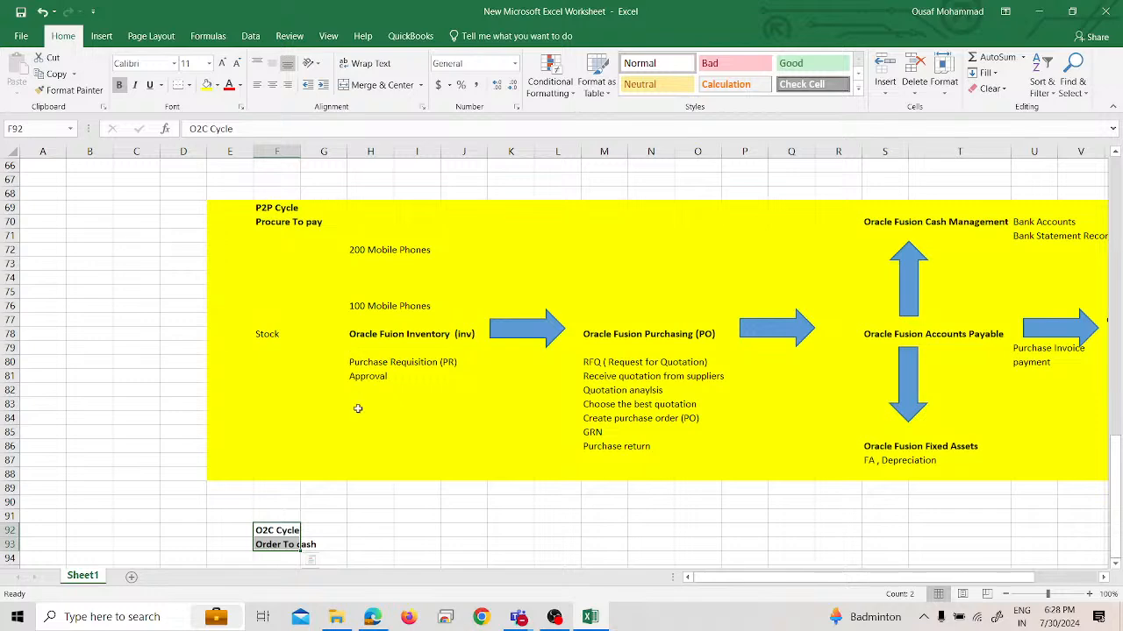
Enter "200 mobiles phones" in cell G96, below the Order To cash title
{"action": "scroll", "coordinate": [352, 360], "scroll_direction": "down", "scroll_amount": 3}
{"action": "left_click", "coordinate": [280, 472]}
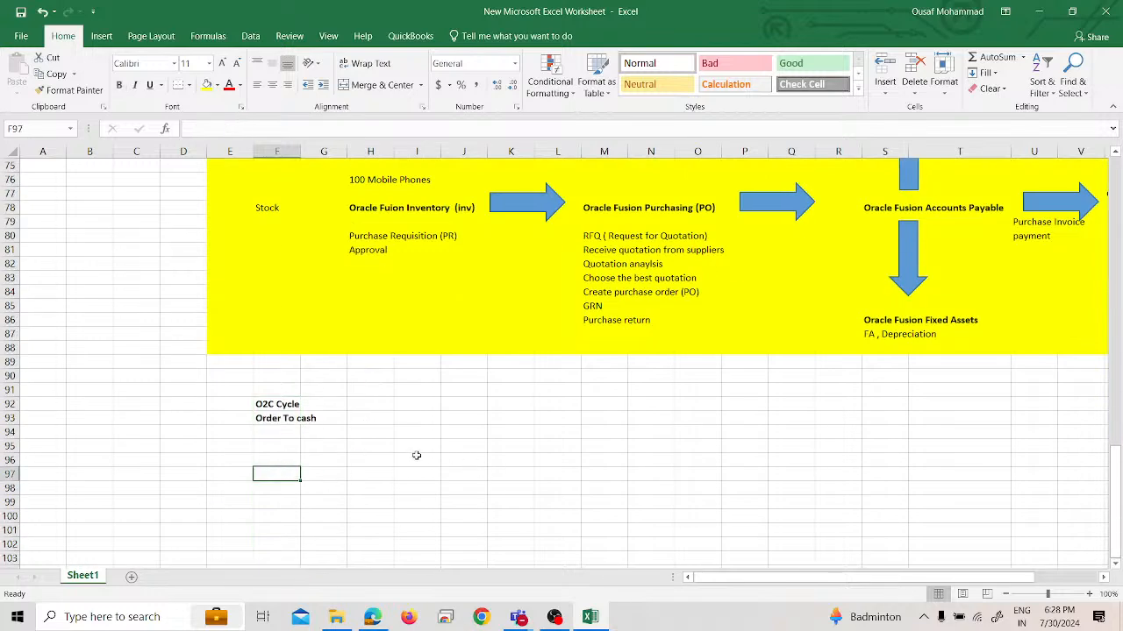
{"action": "left_click", "coordinate": [321, 458]}
{"action": "type", "text": "20"}
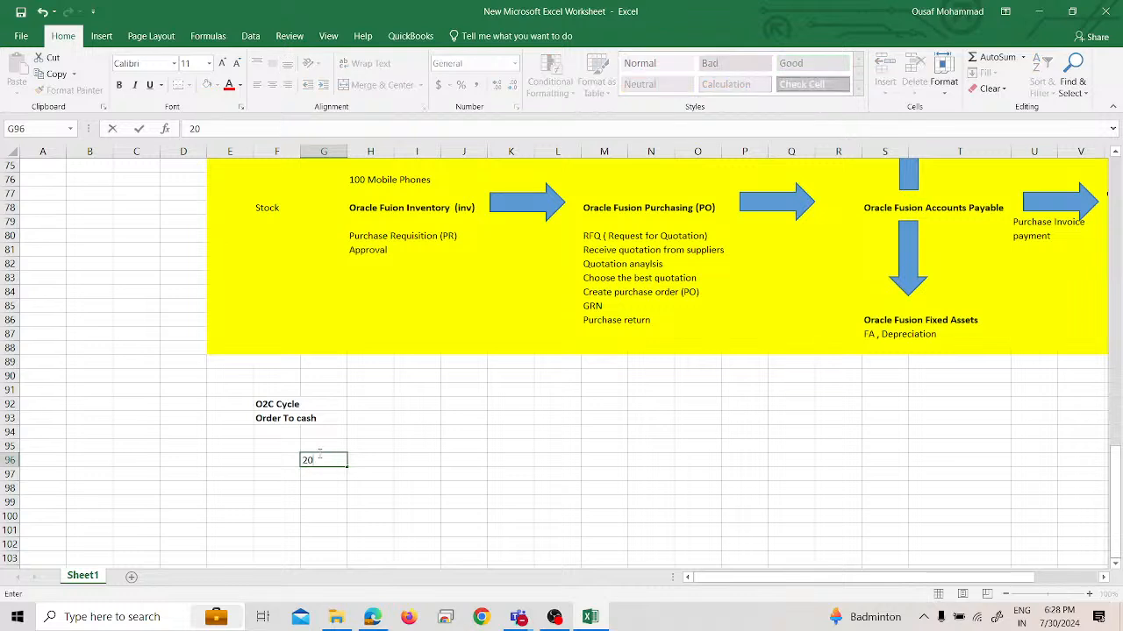
{"action": "type", "text": "0 mobiles phones"}
{"action": "key", "text": "Return"}
{"action": "key", "text": "Return"}
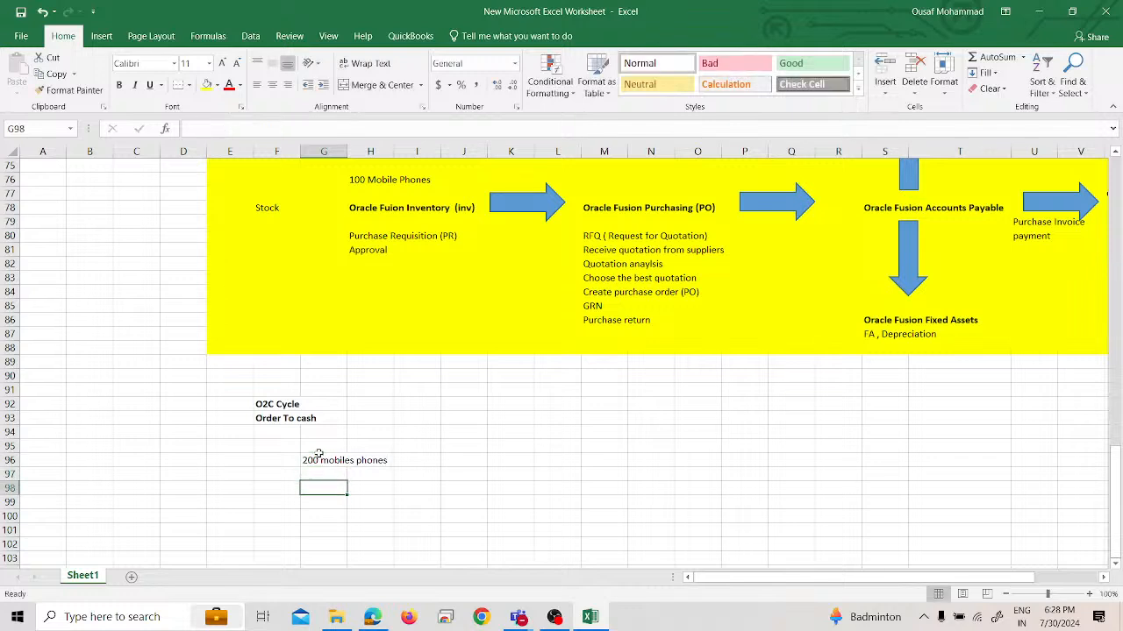
Add the bold heading "Inventory Department" in cell F98
{"action": "key", "text": "Left"}
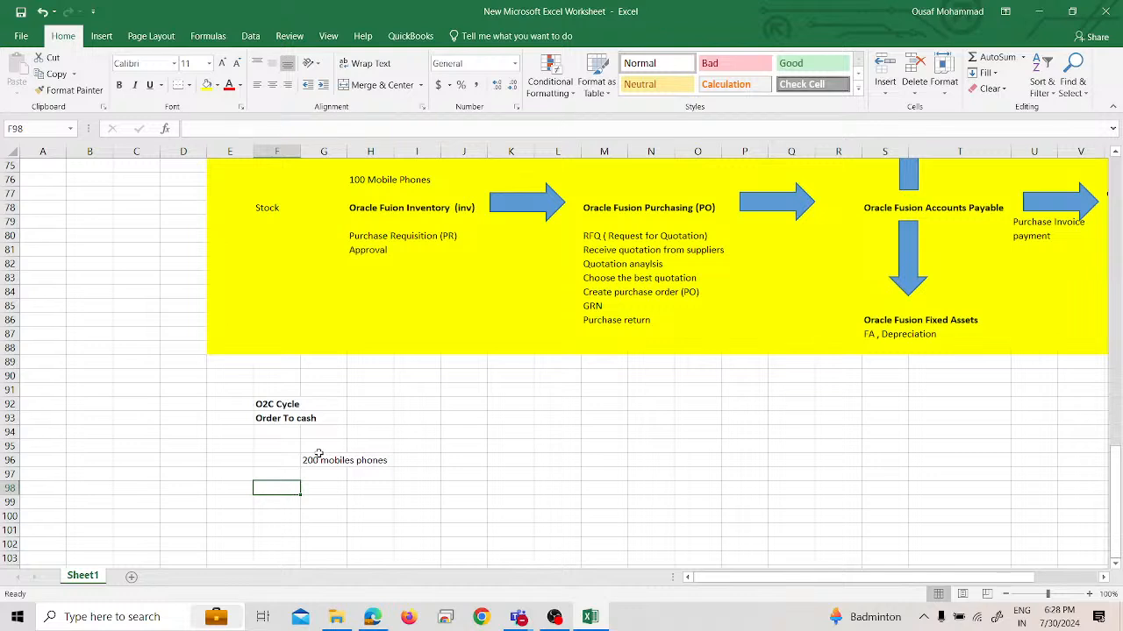
{"action": "type", "text": "Inve"}
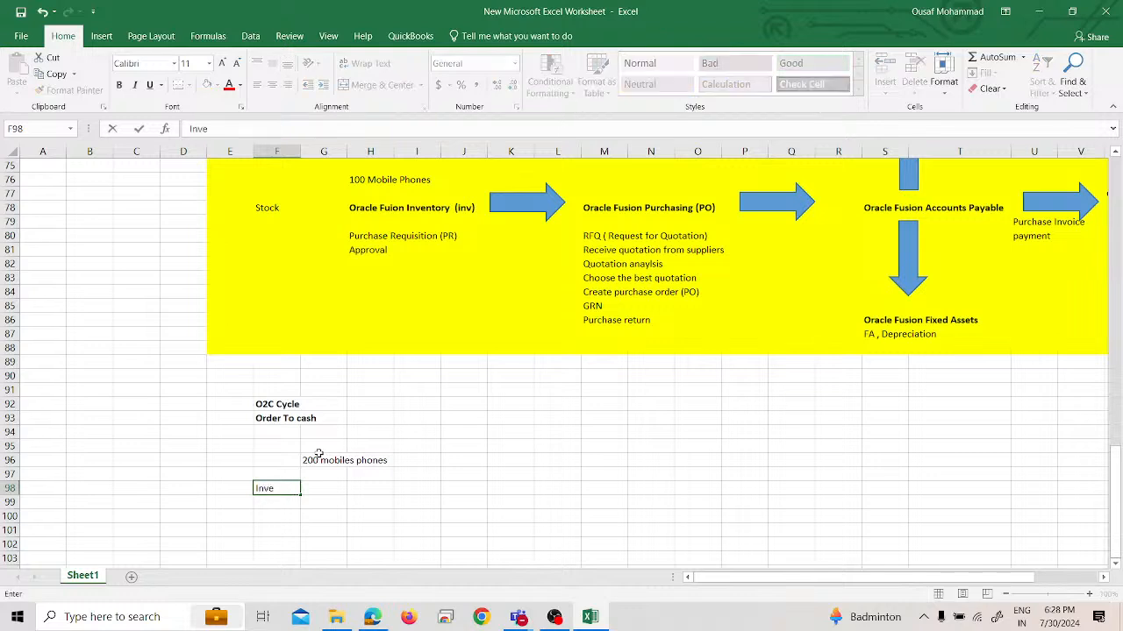
{"action": "type", "text": "ntory Department"}
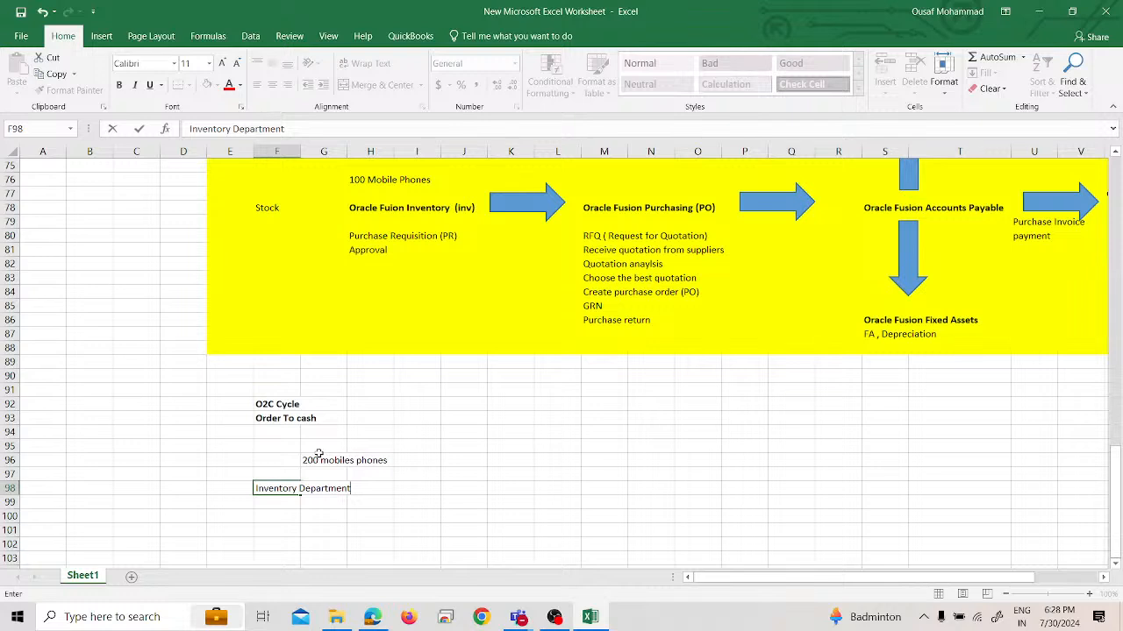
{"action": "key", "text": "Return"}
{"action": "key", "text": "Up"}
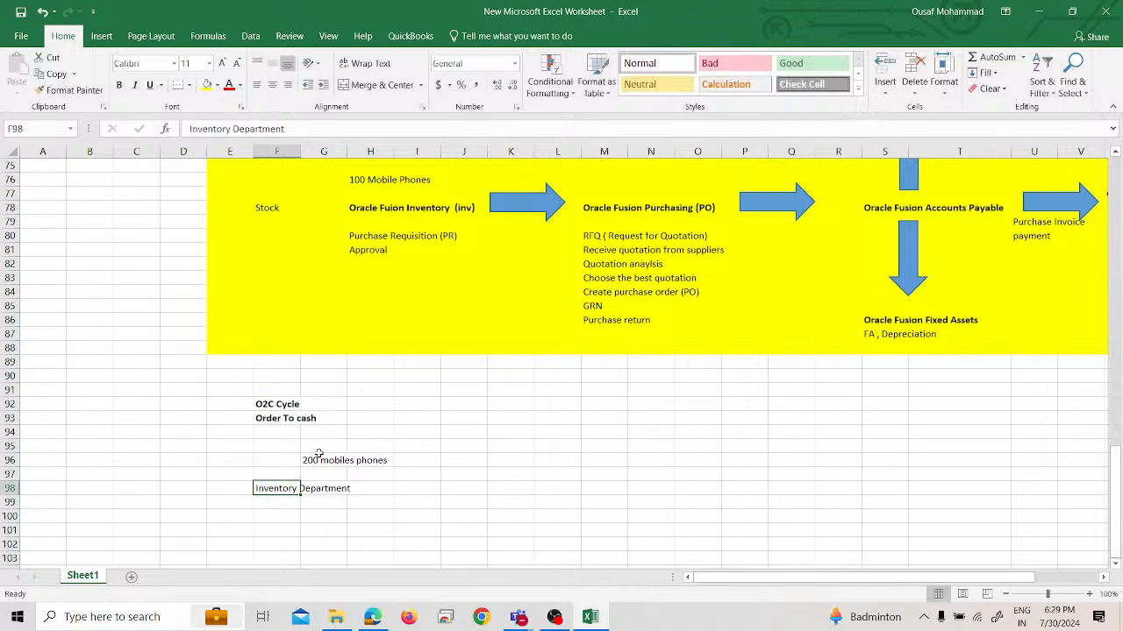
{"action": "key", "text": "ctrl+b"}
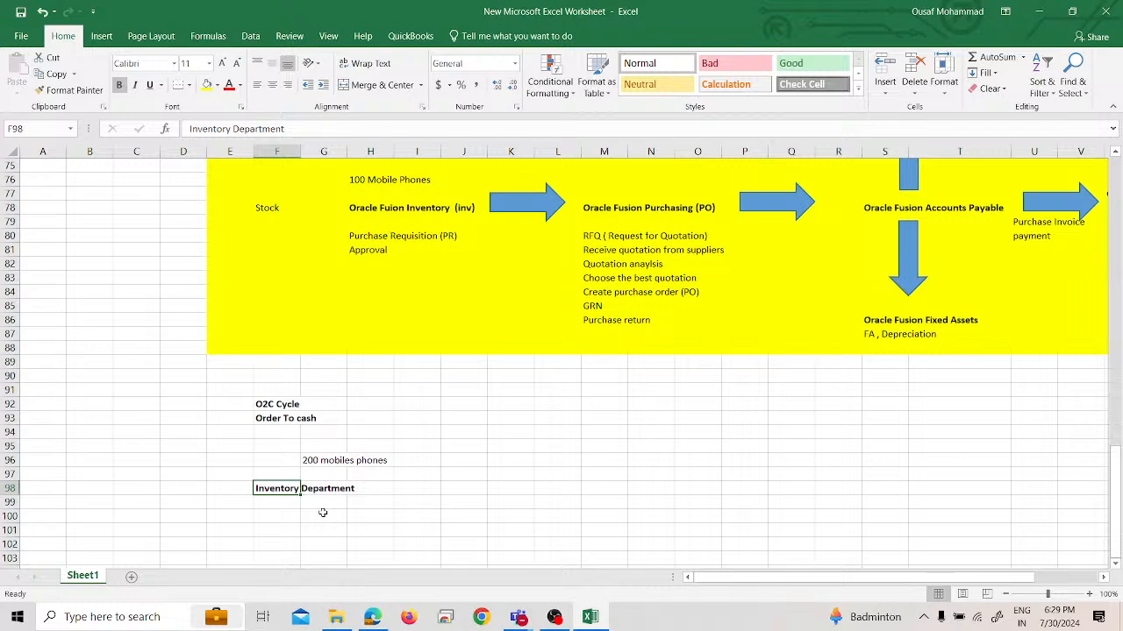
Draw a right block arrow about 1.07" wide and 0.53" high, placed just after the Inventory Department heading
{"action": "left_click", "coordinate": [102, 37]}
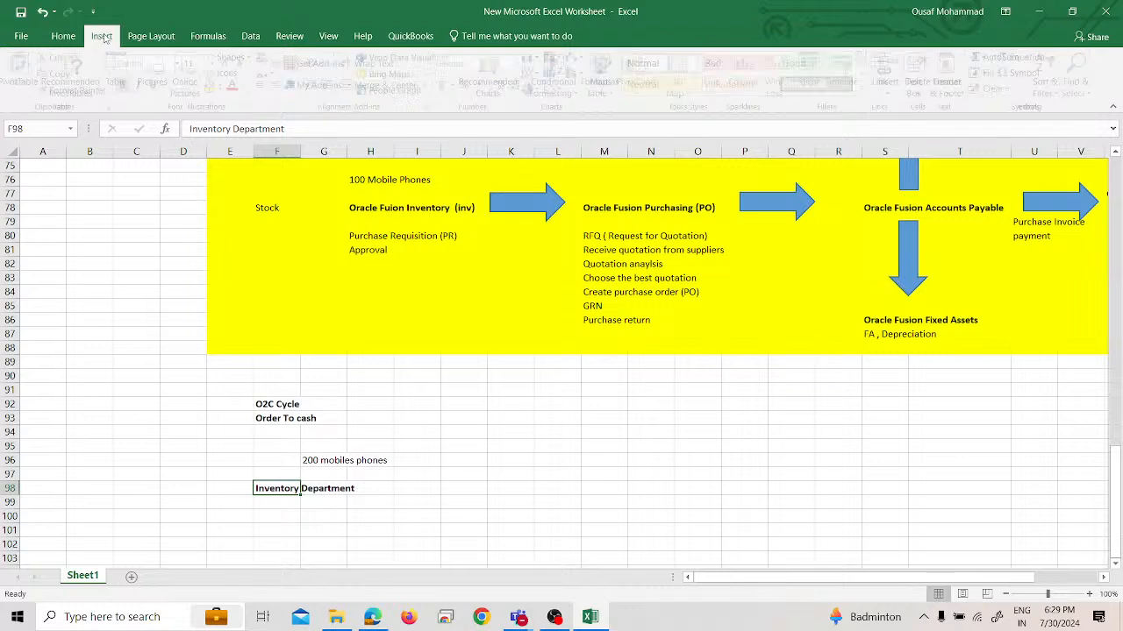
{"action": "left_click", "coordinate": [233, 57]}
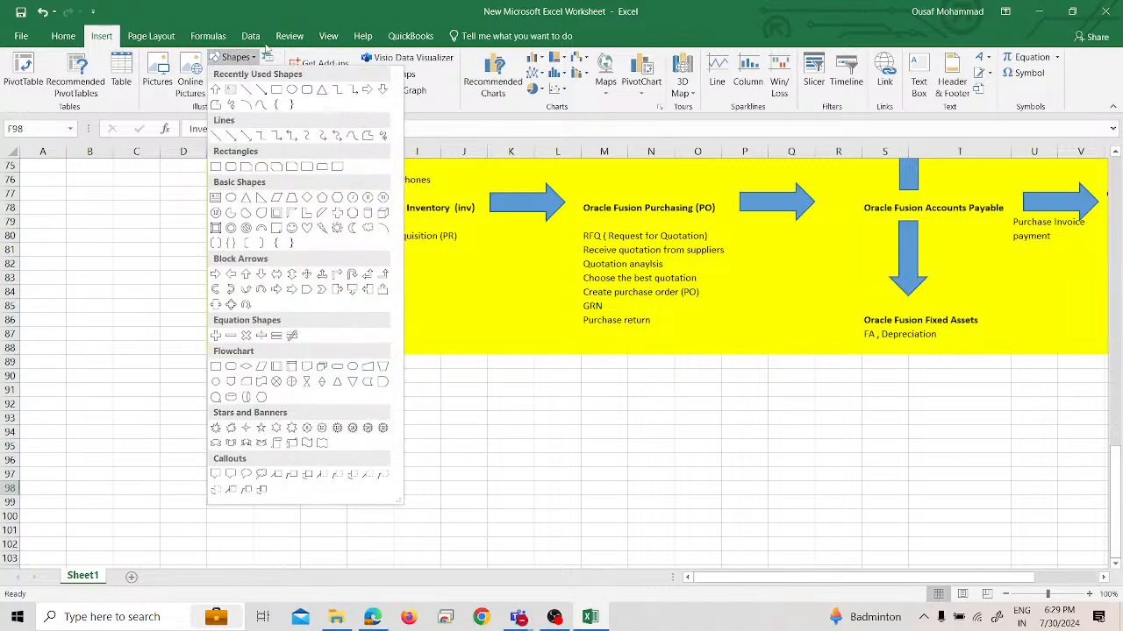
{"action": "left_click", "coordinate": [366, 90]}
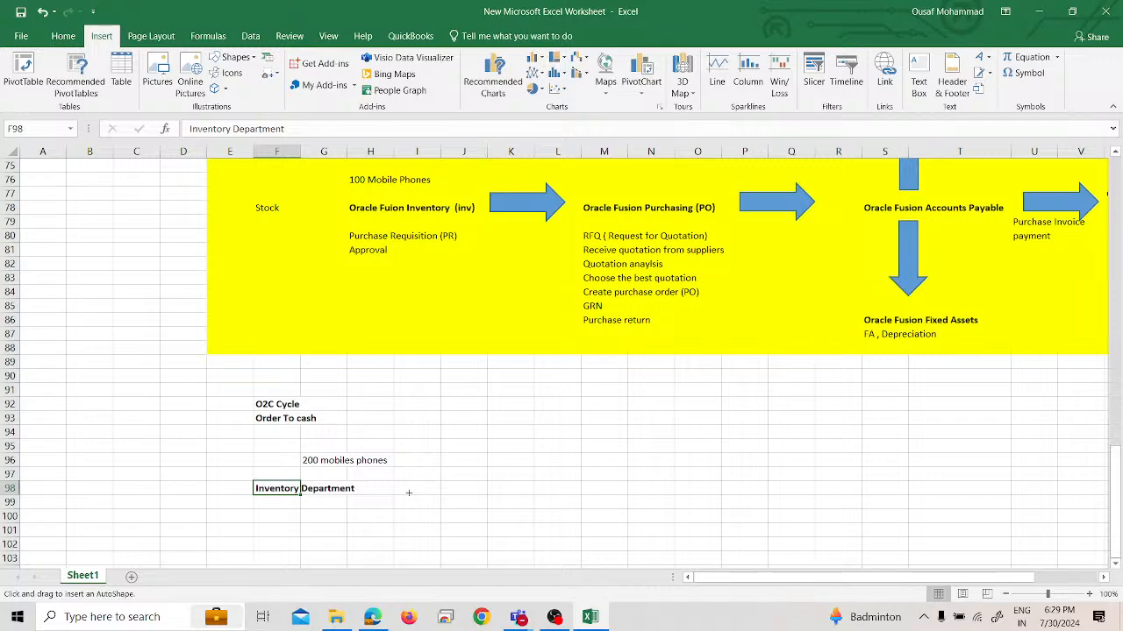
{"action": "left_click_drag", "start_coordinate": [408, 493], "coordinate": [484, 530]}
{"action": "left_click_drag", "start_coordinate": [420, 497], "coordinate": [410, 477]}
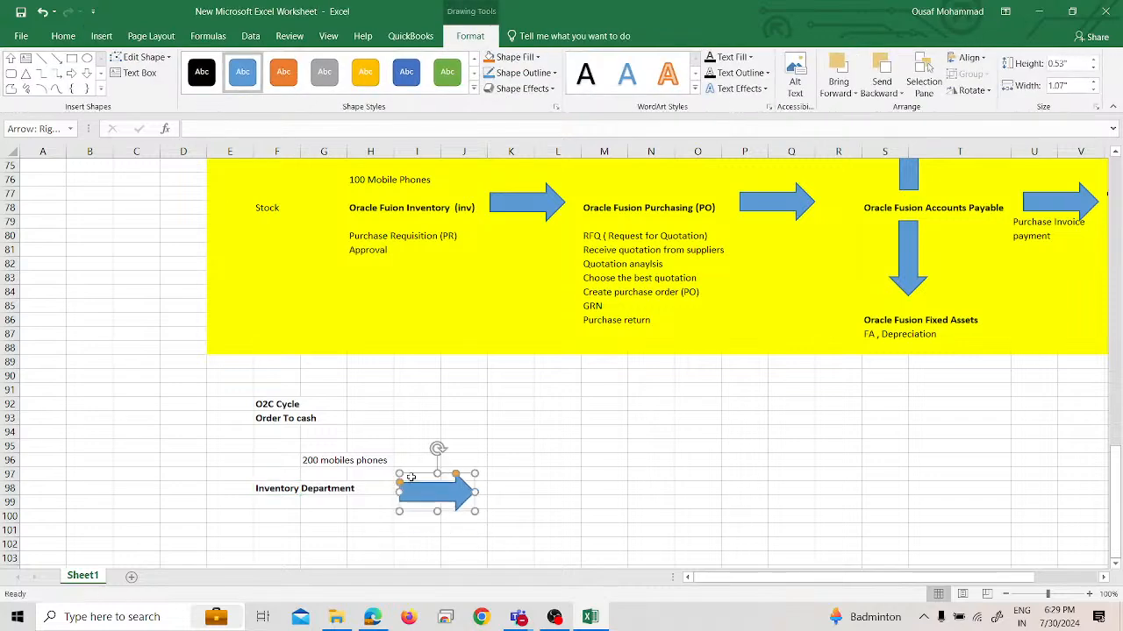
Add the bold heading "Sales Department" in cell K98, after the arrow
{"action": "left_click", "coordinate": [515, 487]}
{"action": "type", "text": "SA"}
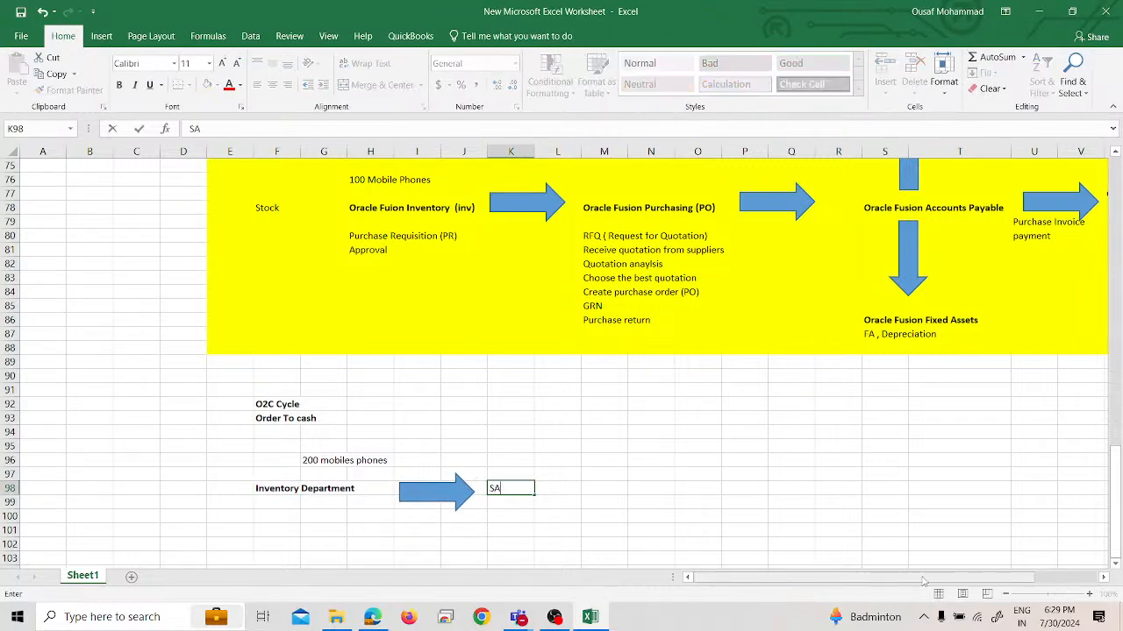
{"action": "type", "text": "les Department"}
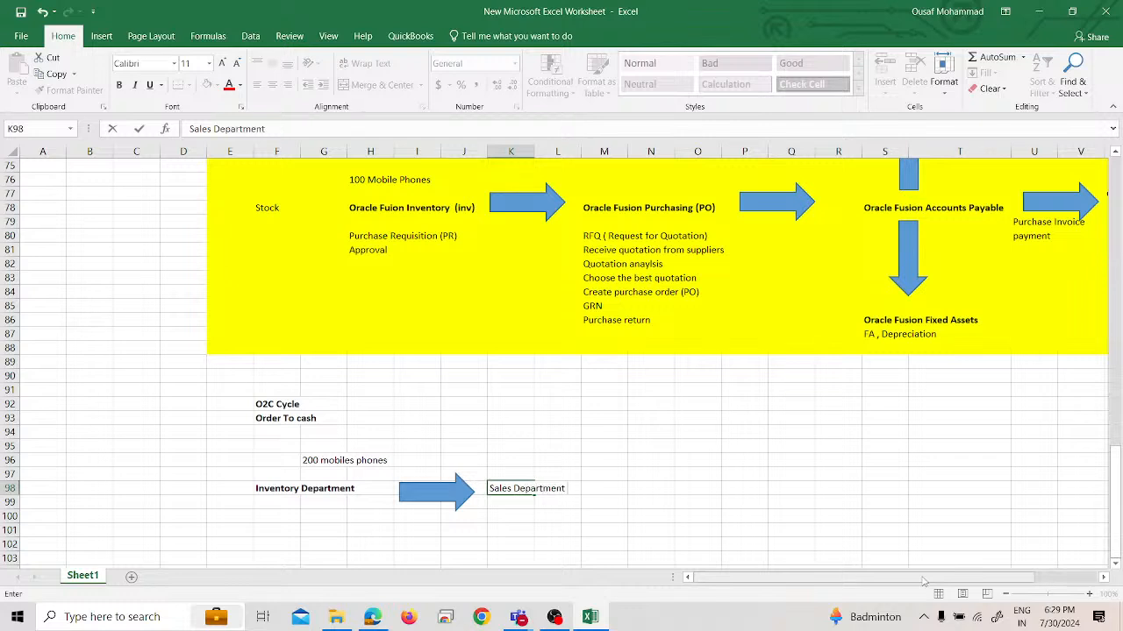
{"action": "key", "text": "Return"}
{"action": "key", "text": "Up"}
{"action": "key", "text": "ctrl+b"}
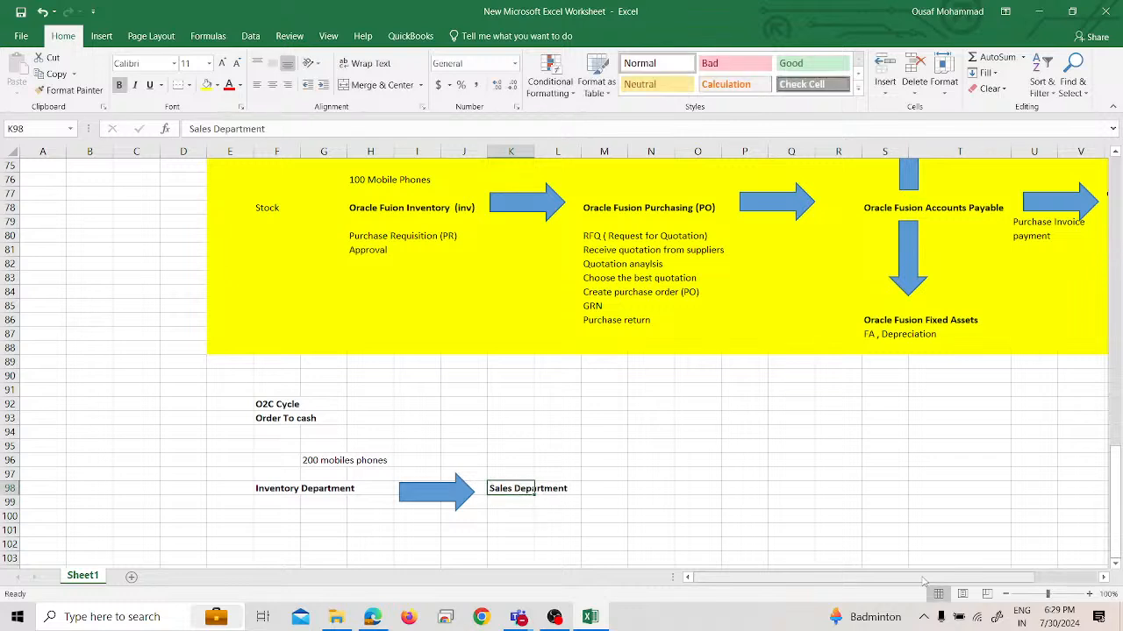
Enter the activity "Record Sales order (SO)" in cell K100, two rows below the Sales Department heading
{"action": "key", "text": "Down"}
{"action": "key", "text": "Down"}
{"action": "type", "text": "RE"}
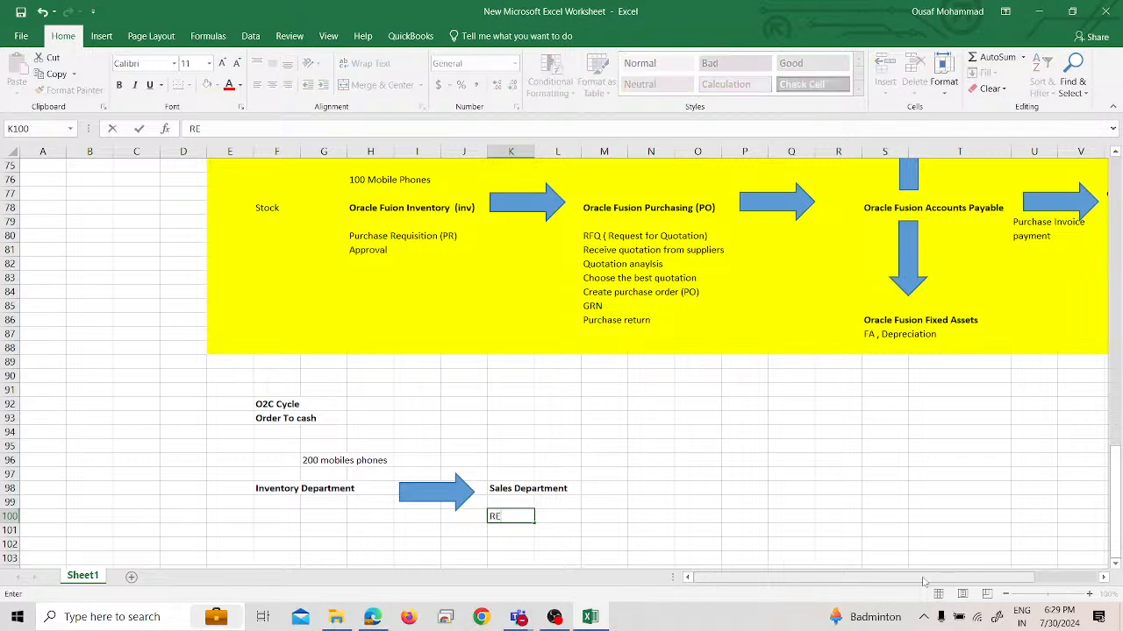
{"action": "type", "text": "cord Sales order "}
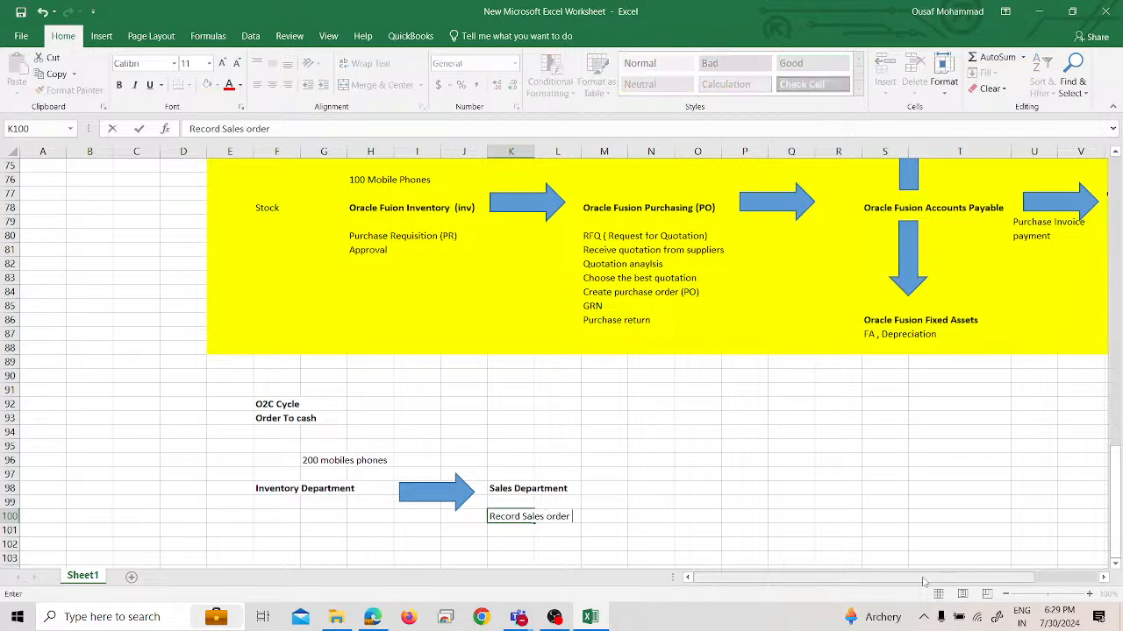
{"action": "type", "text": "(SO)"}
{"action": "key", "text": "Return"}
Add "Book Sales order" in cell K101 as the second Sales Department activity
{"action": "type", "text": "Book"}
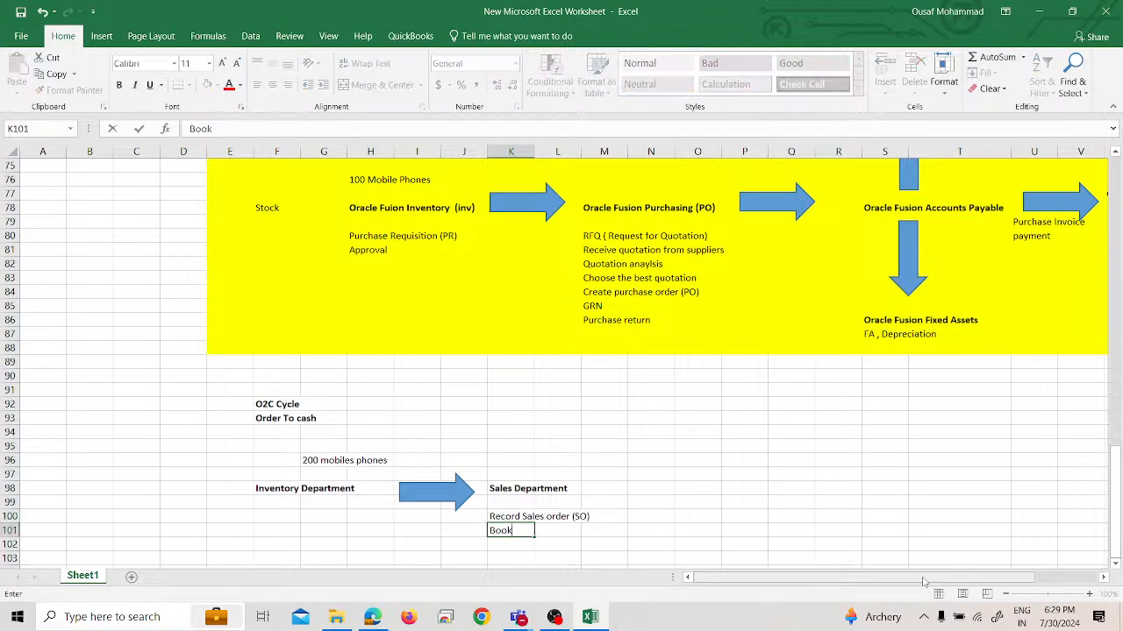
{"action": "type", "text": " Sales Recor"}
{"action": "type", "text": "d"}
{"action": "key", "text": "BackSpace"}
{"action": "key", "text": "BackSpace"}
{"action": "key", "text": "BackSpace"}
{"action": "key", "text": "BackSpace"}
{"action": "key", "text": "BackSpace"}
{"action": "key", "text": "BackSpace"}
{"action": "type", "text": "order"}
{"action": "key", "text": "Return"}
Add "Pick Release" in cell K102 as the third Sales Department activity
{"action": "type", "text": "Pick REls"}
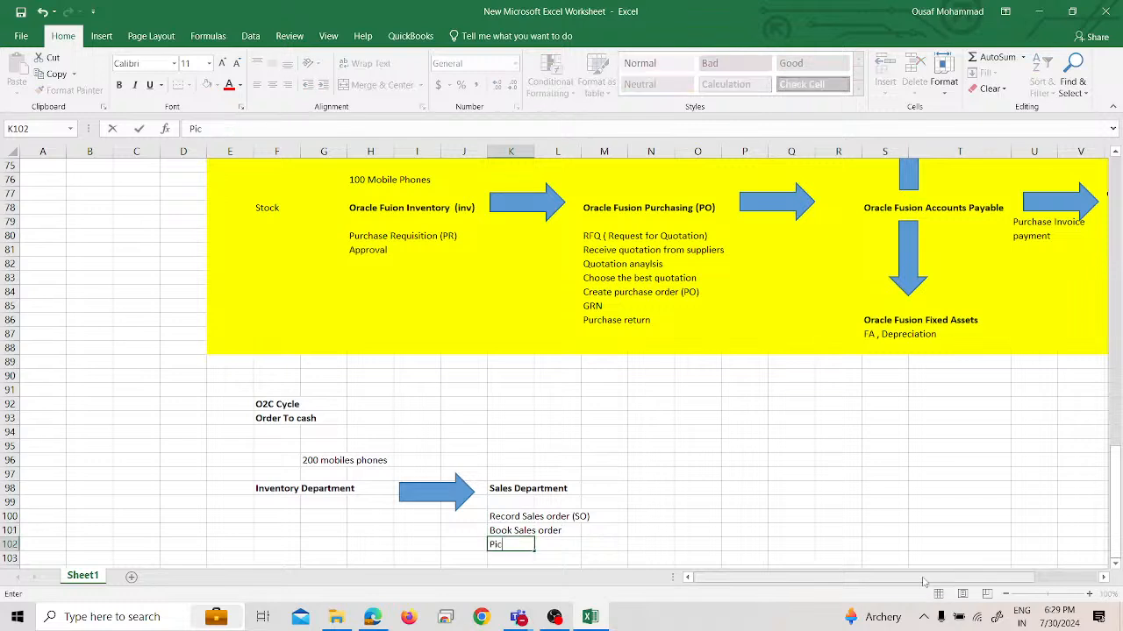
{"action": "key", "text": "BackSpace"}
{"action": "key", "text": "BackSpace"}
{"action": "key", "text": "BackSpace"}
{"action": "type", "text": "elease"}
{"action": "key", "text": "Return"}
Complete the Sales Department activity list with "Ship Confirm" in cell K103 and "Sales Return" in cell K104
{"action": "type", "text": "Ship"}
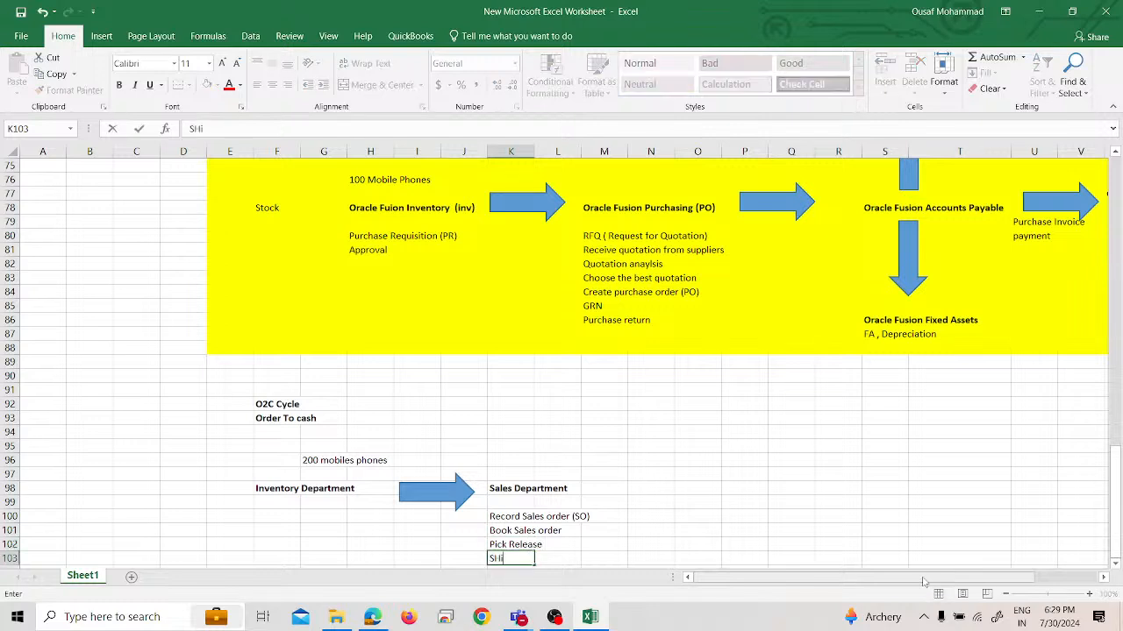
{"action": "type", "text": " Confirment"}
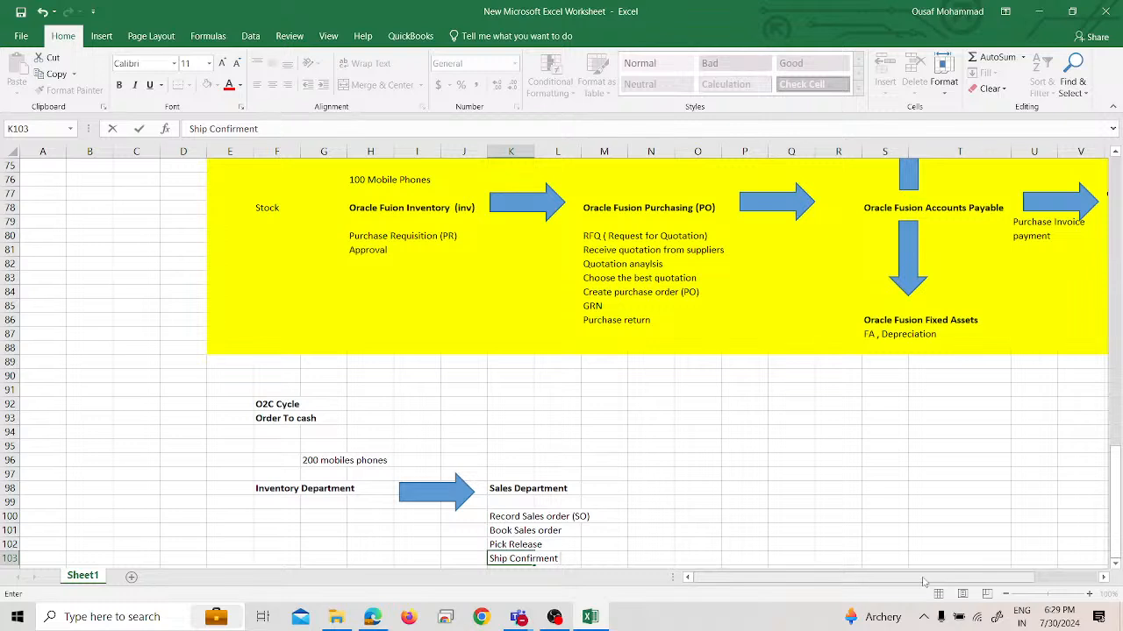
{"action": "key", "text": "BackSpace"}
{"action": "key", "text": "BackSpace"}
{"action": "key", "text": "BackSpace"}
{"action": "key", "text": "BackSpace"}
{"action": "type", "text": "m"}
{"action": "key", "text": "Return"}
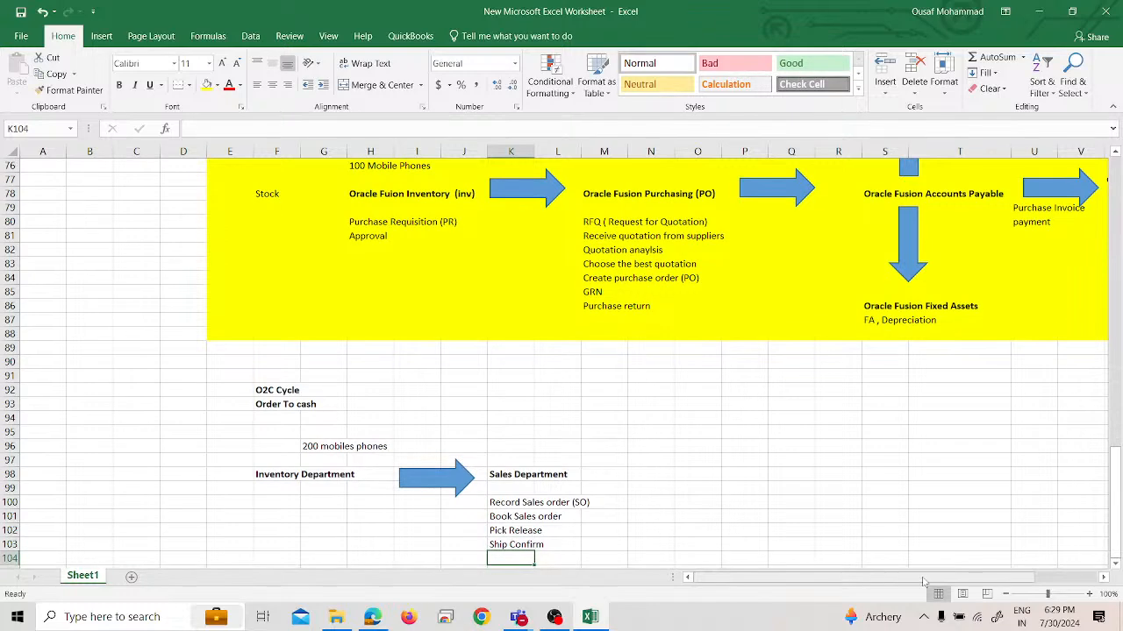
{"action": "type", "text": "Sales Return"}
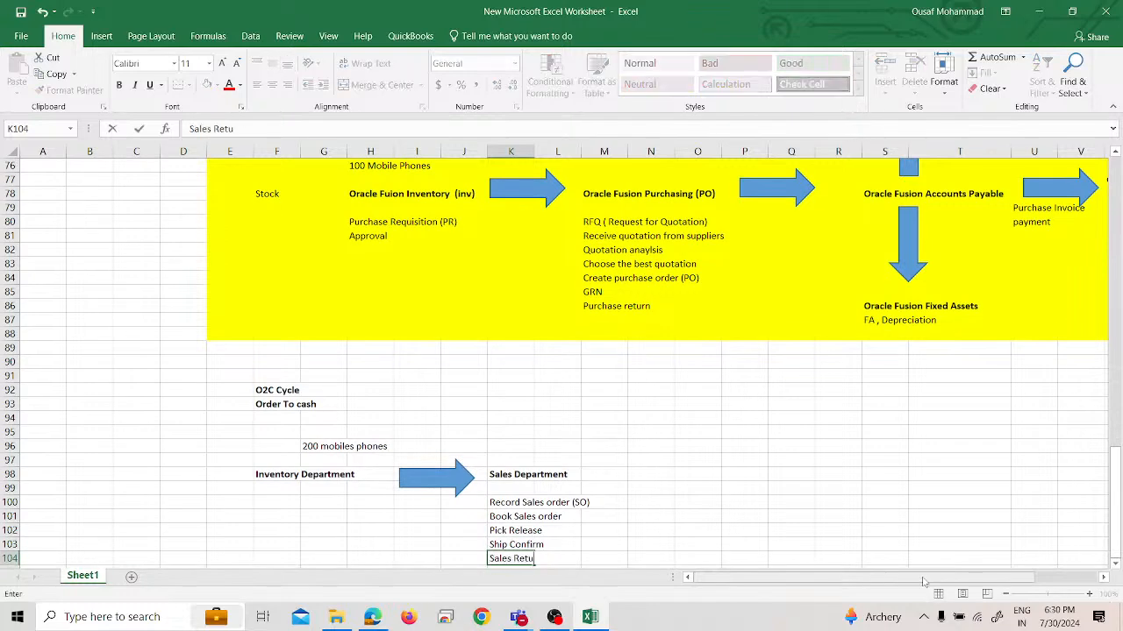
{"action": "key", "text": "Return"}
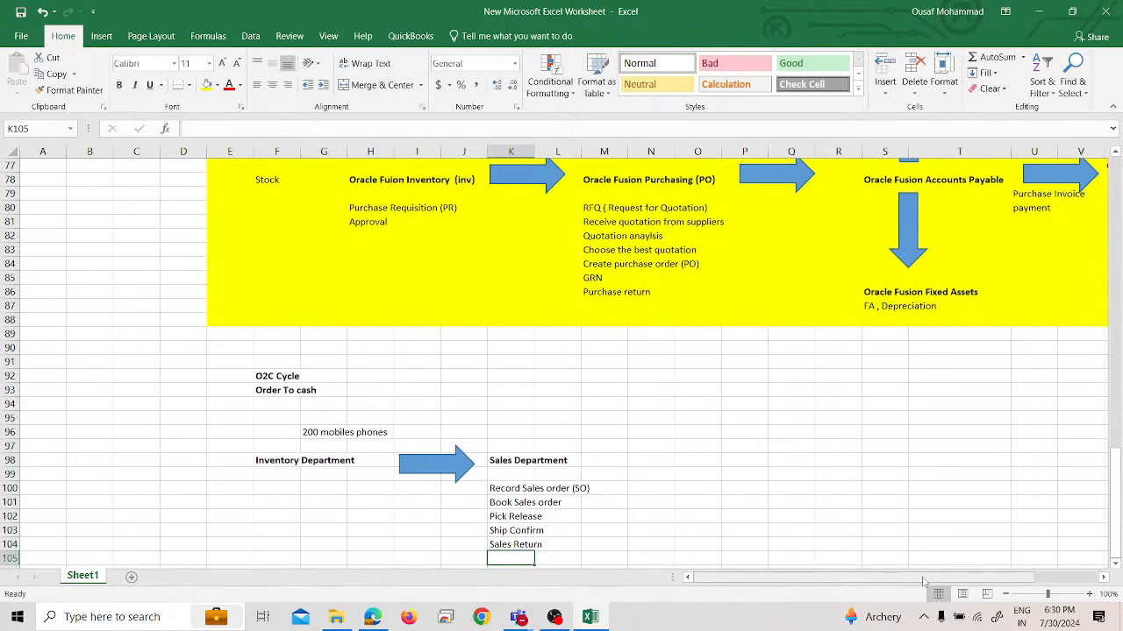
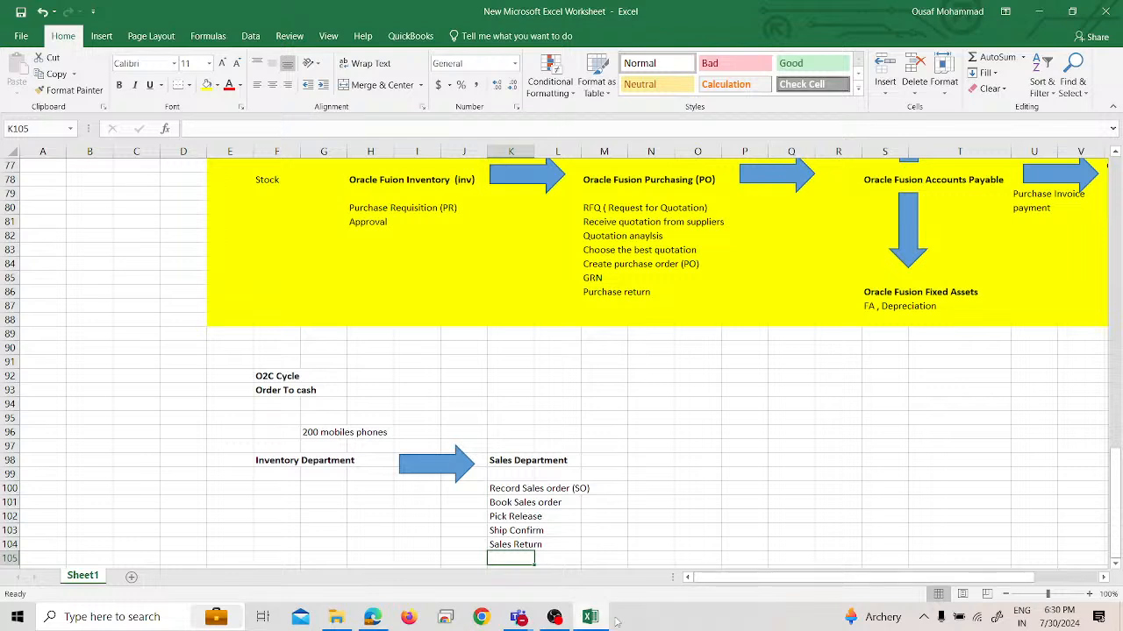
Draw a right block arrow about 0.53" high and 1.07" wide after the Sales Department heading, around cell N98
{"action": "left_click", "coordinate": [646, 462]}
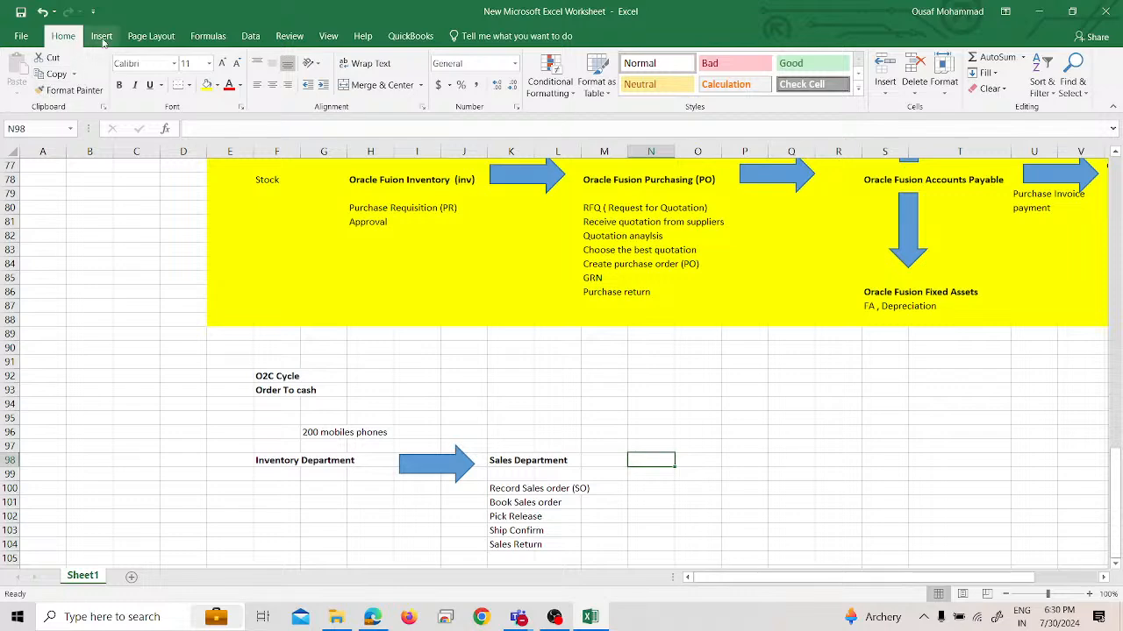
{"action": "left_click", "coordinate": [100, 36]}
{"action": "left_click", "coordinate": [246, 62]}
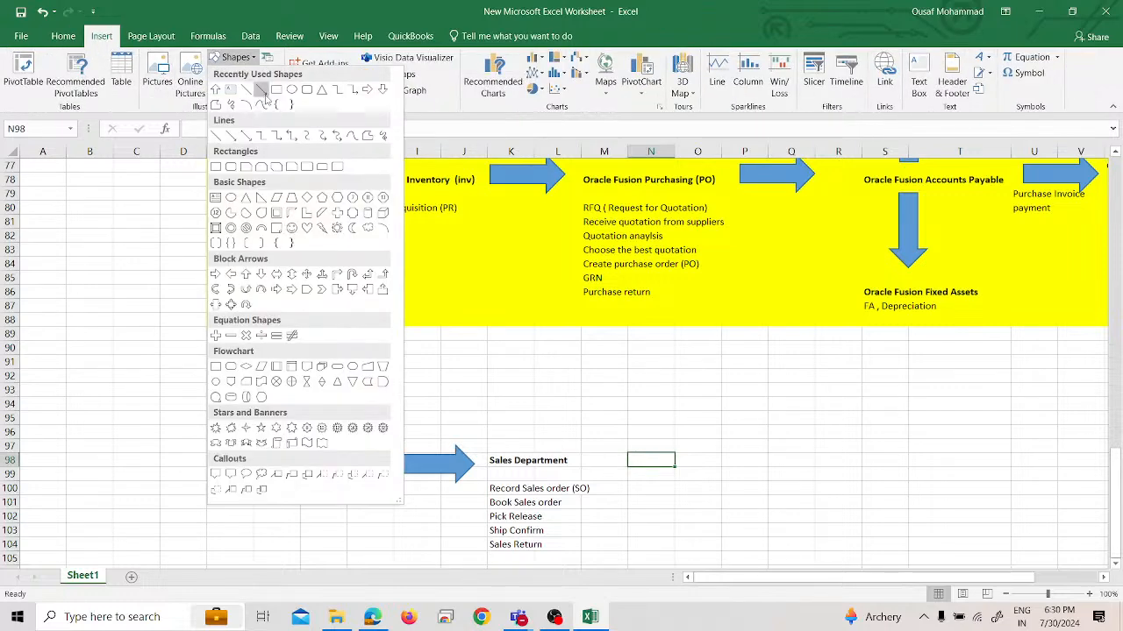
{"action": "left_click", "coordinate": [367, 90]}
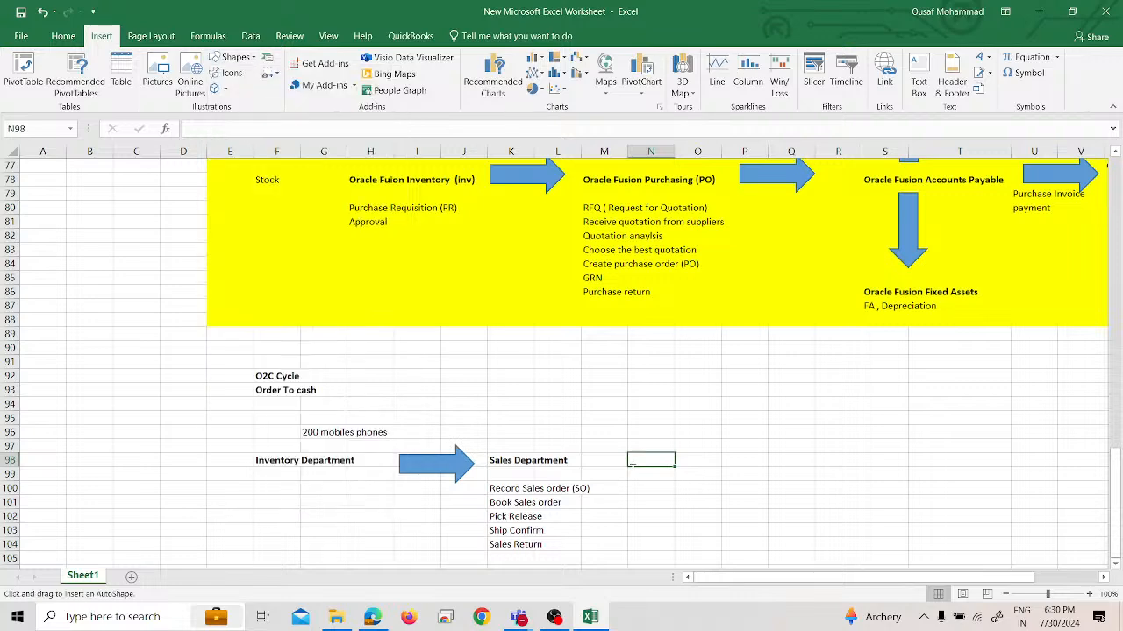
{"action": "left_click_drag", "start_coordinate": [628, 439], "coordinate": [703, 476]}
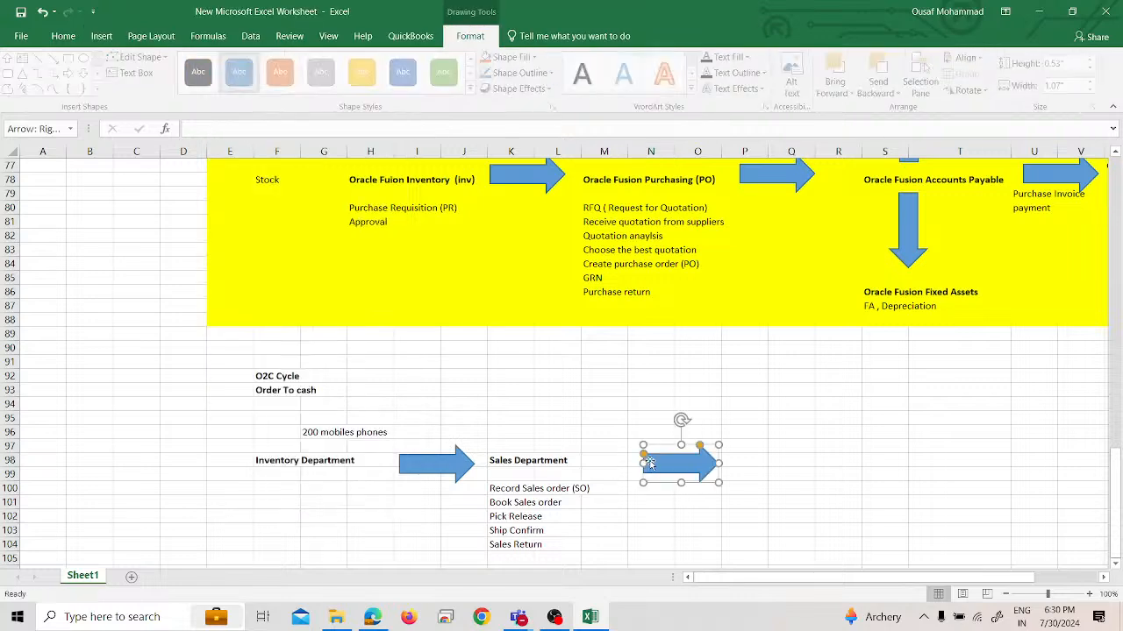
Enter the heading "Recievable Department" in cell P98 and make it bold
{"action": "left_click", "coordinate": [752, 460]}
{"action": "type", "text": "Rec"}
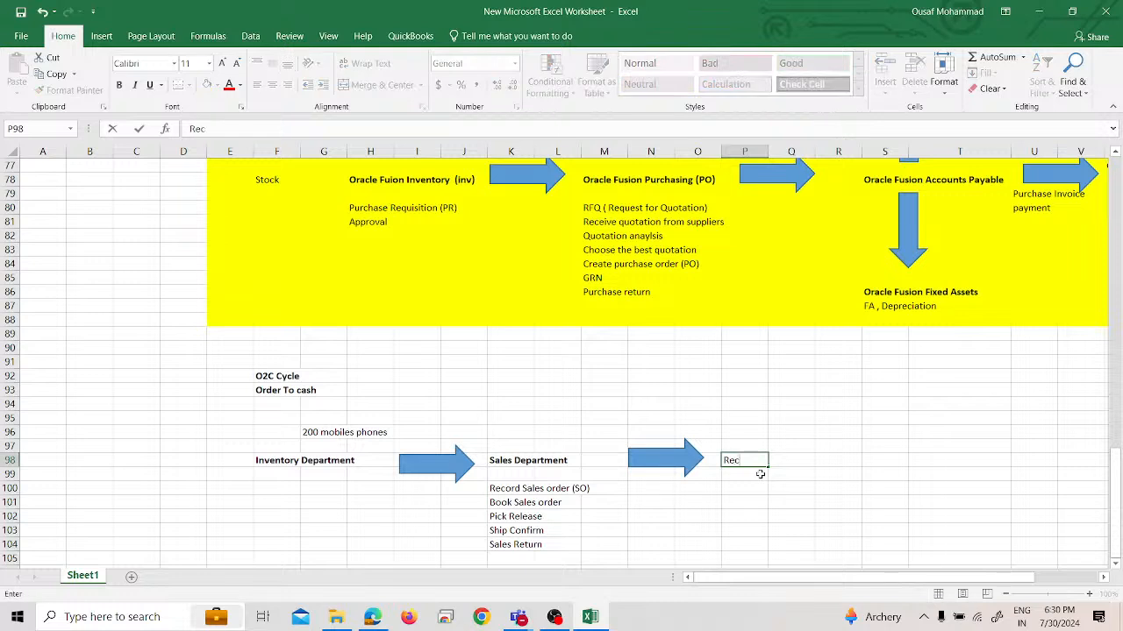
{"action": "type", "text": "ievable Department"}
{"action": "key", "text": "Return"}
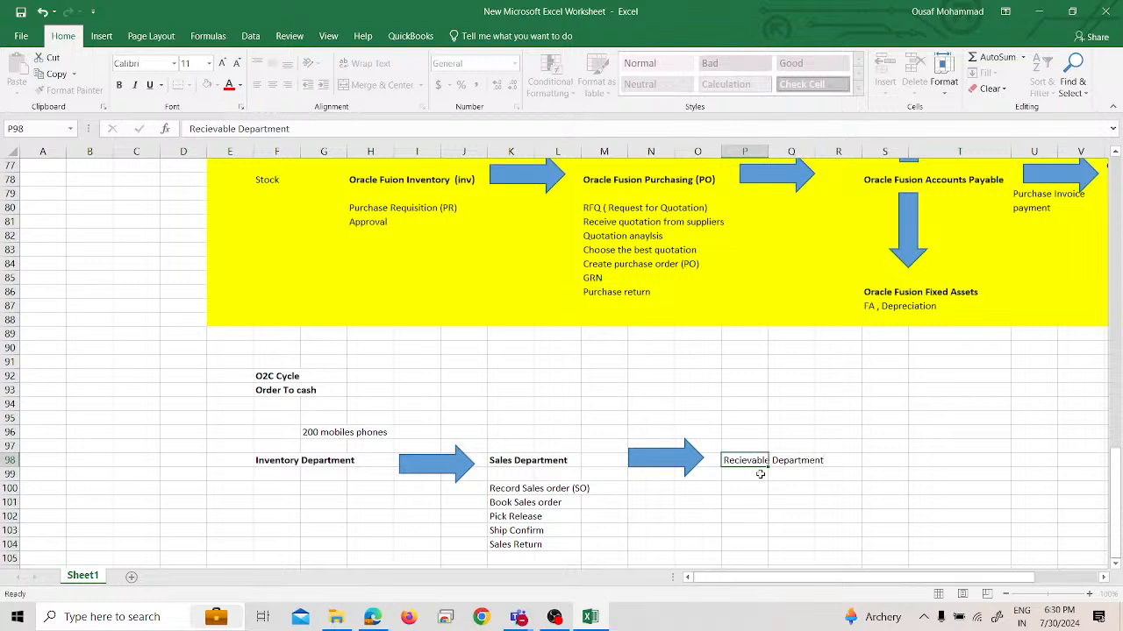
{"action": "key", "text": "Up"}
{"action": "key", "text": "ctrl+b"}
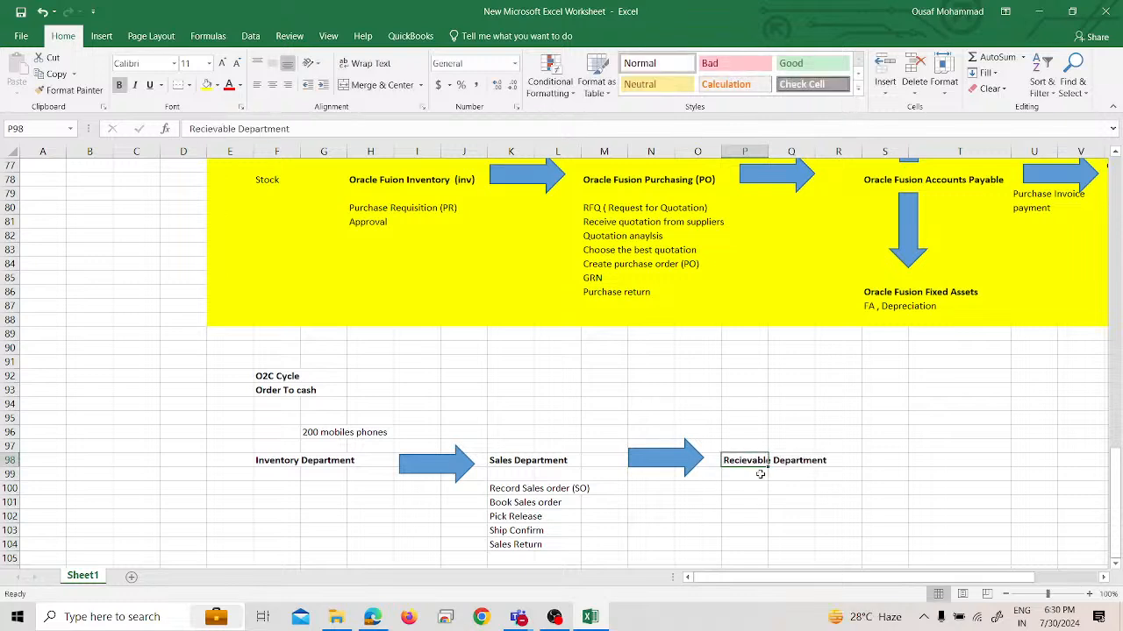
Enter "Sales Invoice" in cell Q96 and "Receipt" in Q97, above the Recievable Department heading
{"action": "key", "text": "Right"}
{"action": "key", "text": "Right"}
{"action": "key", "text": "Up"}
{"action": "key", "text": "Up"}
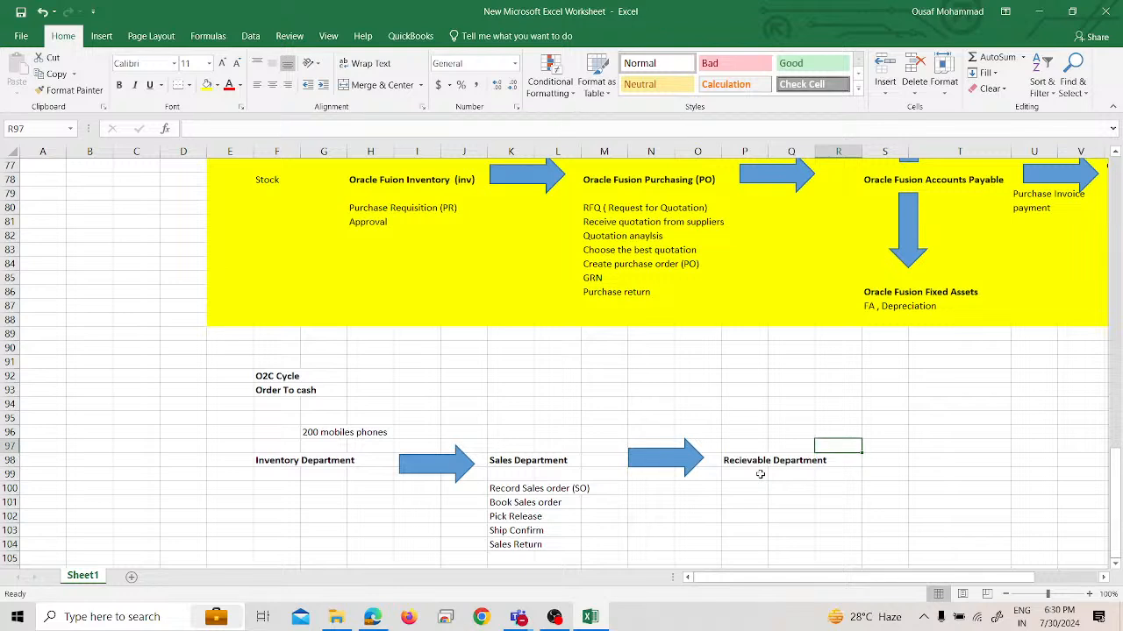
{"action": "key", "text": "Left"}
{"action": "type", "text": "Sale"}
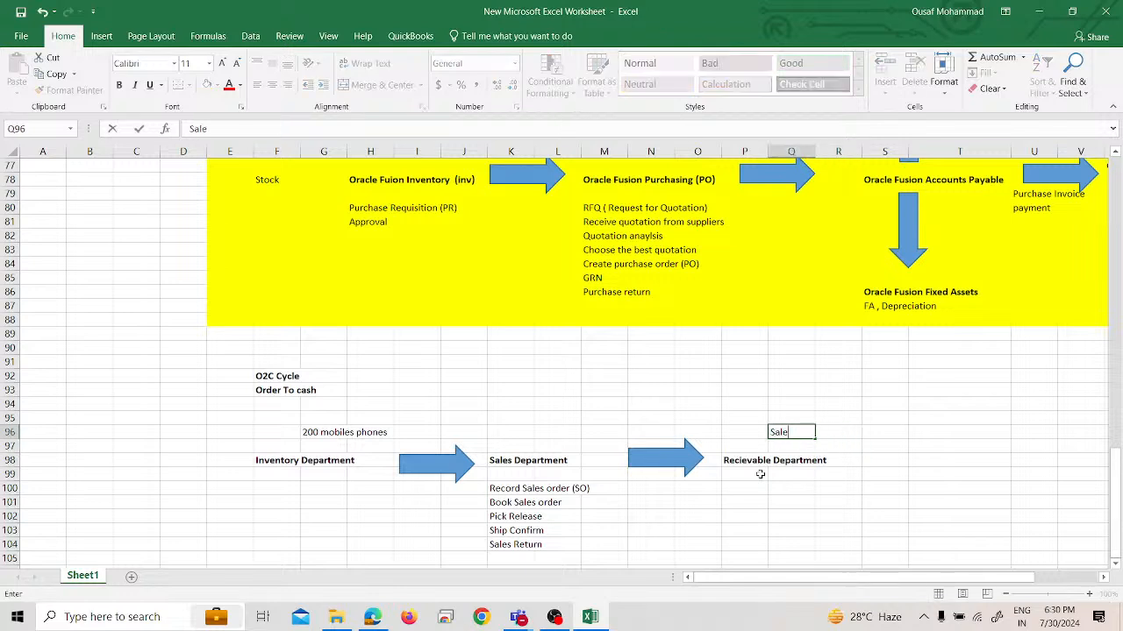
{"action": "type", "text": "s Invoice"}
{"action": "key", "text": "Return"}
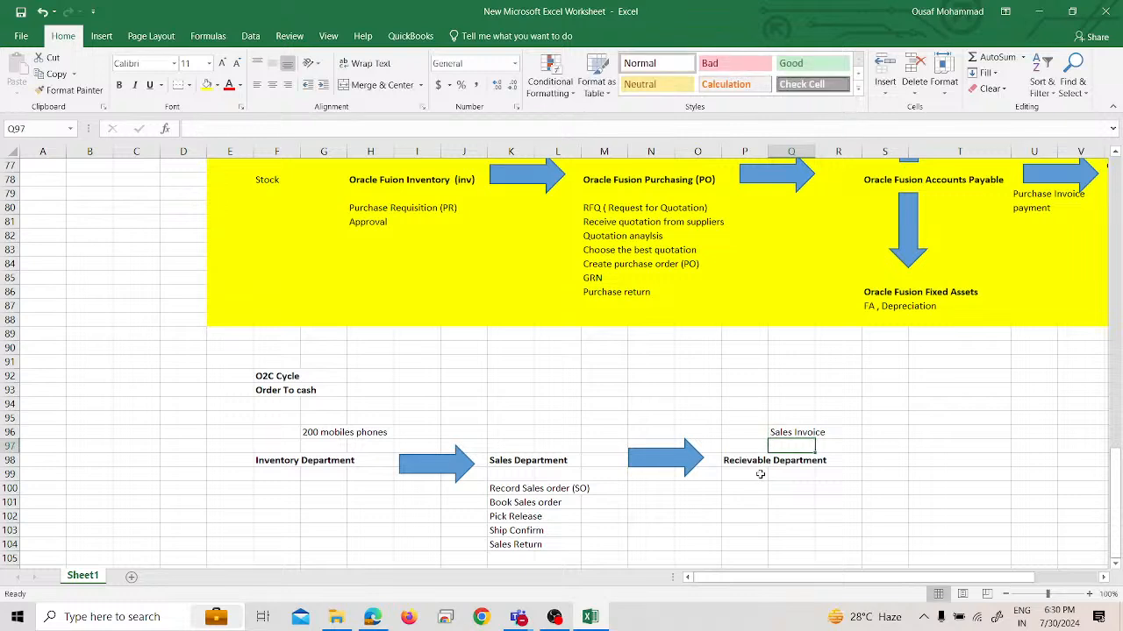
{"action": "type", "text": "Receoipt"}
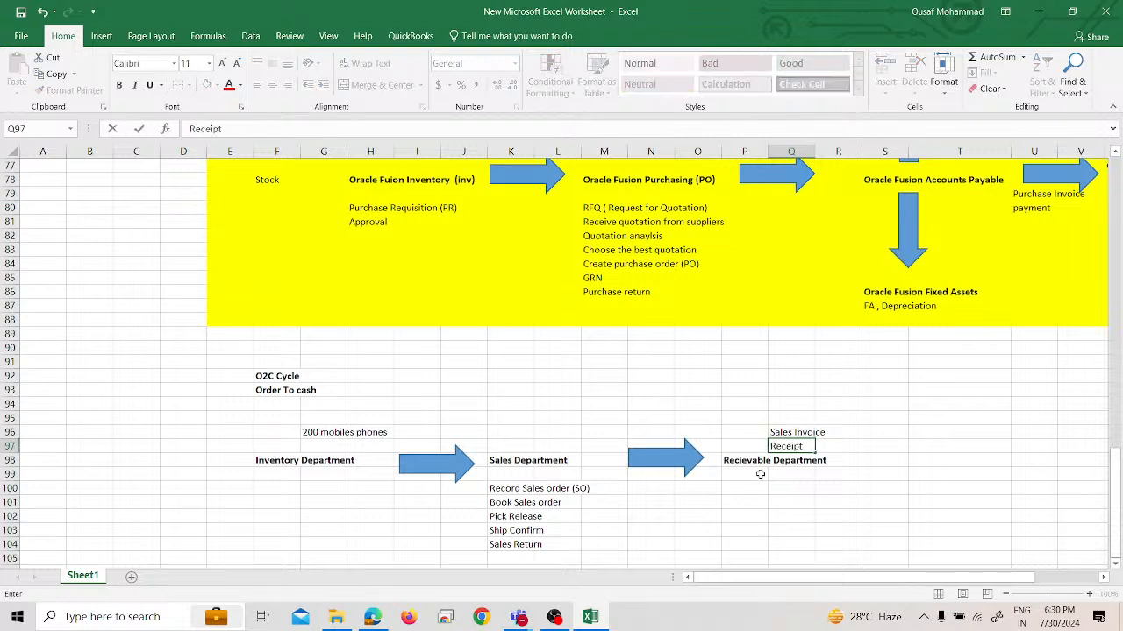
{"action": "key", "text": "Return"}
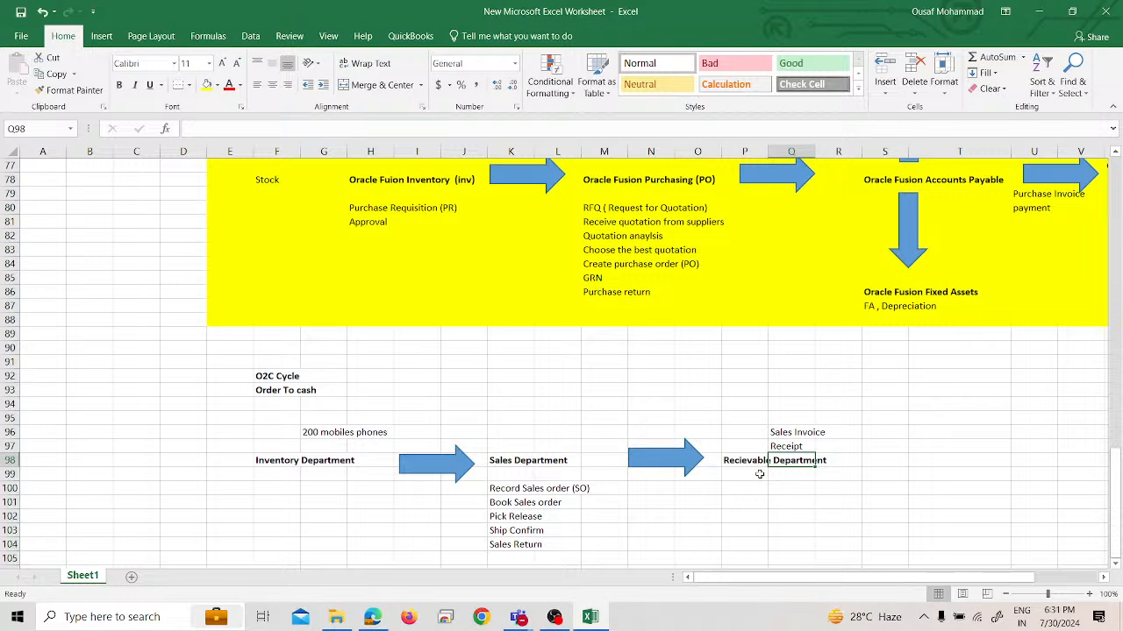
Place a down block arrow about 1.07" high and 0.53" wide centred beneath the Recievable Department heading
{"action": "key", "text": "Down"}
{"action": "key", "text": "Down"}
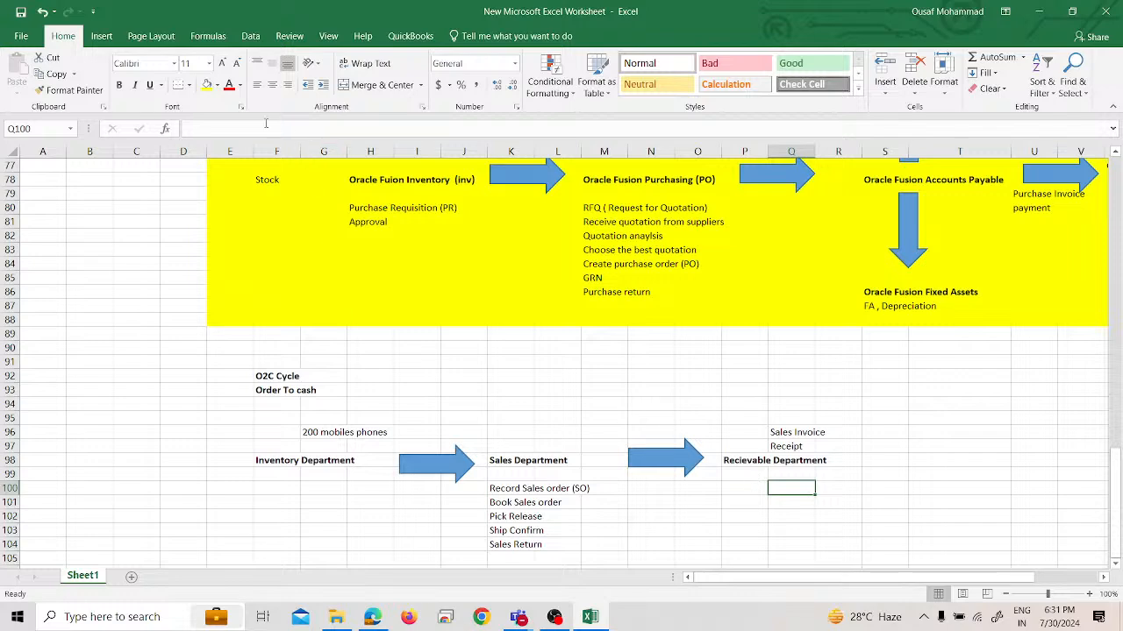
{"action": "left_click", "coordinate": [101, 36]}
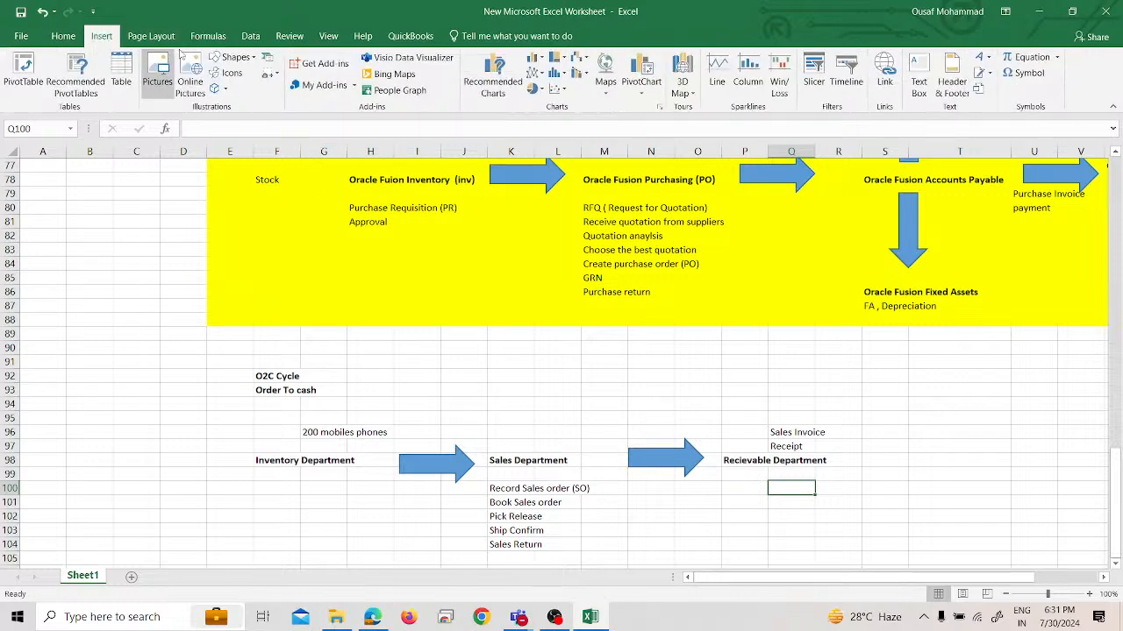
{"action": "left_click", "coordinate": [259, 58]}
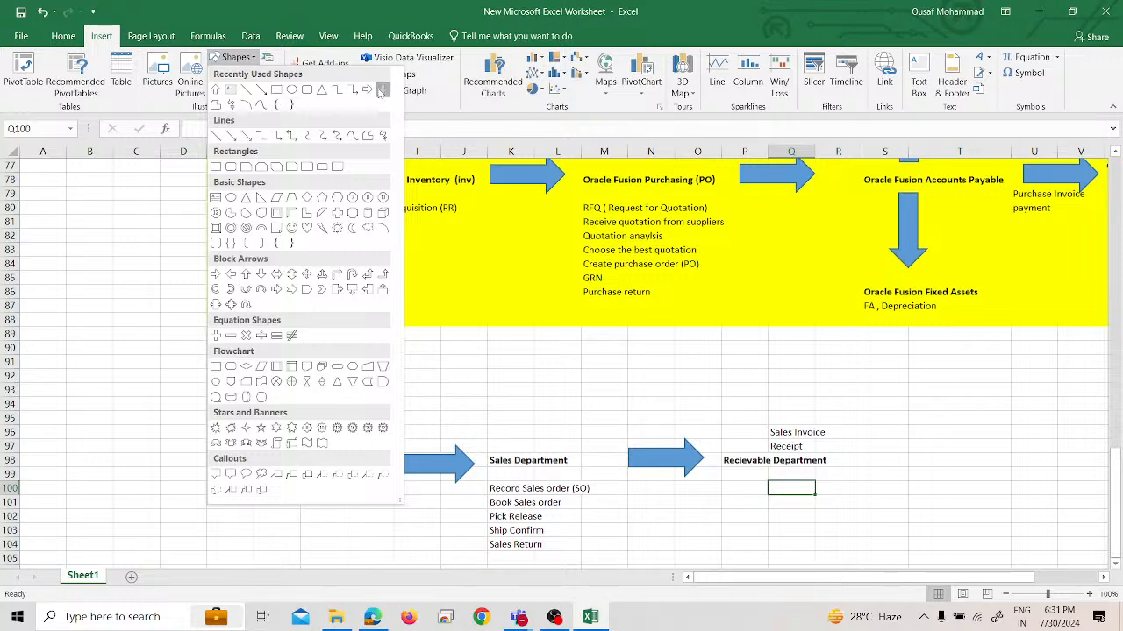
{"action": "left_click", "coordinate": [381, 90]}
{"action": "left_click", "coordinate": [783, 476]}
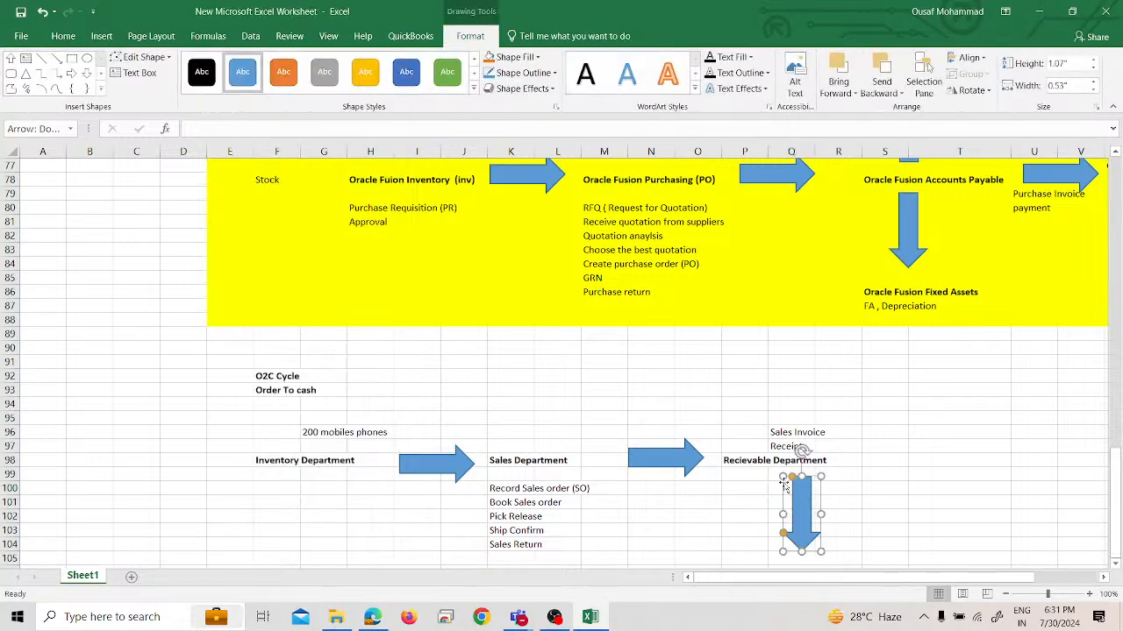
{"action": "left_click_drag", "start_coordinate": [784, 524], "coordinate": [762, 516]}
Enter the heading "Cash Department" in cell P105 below the down arrow and make it bold
{"action": "scroll", "coordinate": [762, 517], "scroll_direction": "down", "scroll_amount": 3}
{"action": "left_click", "coordinate": [756, 459]}
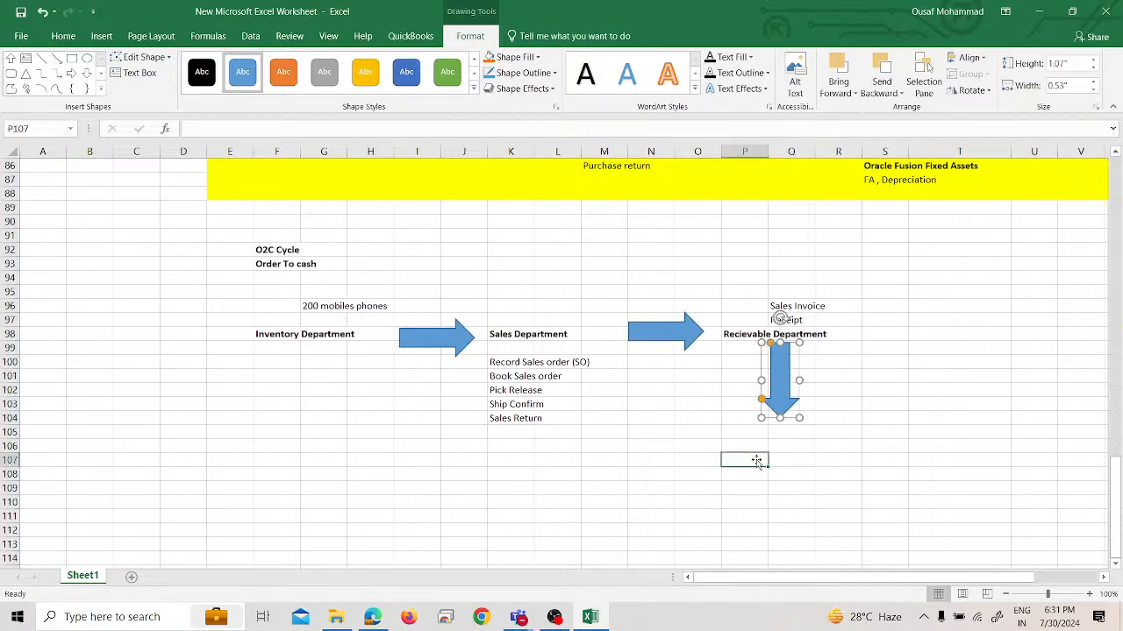
{"action": "left_click", "coordinate": [753, 438]}
{"action": "type", "text": "Cas"}
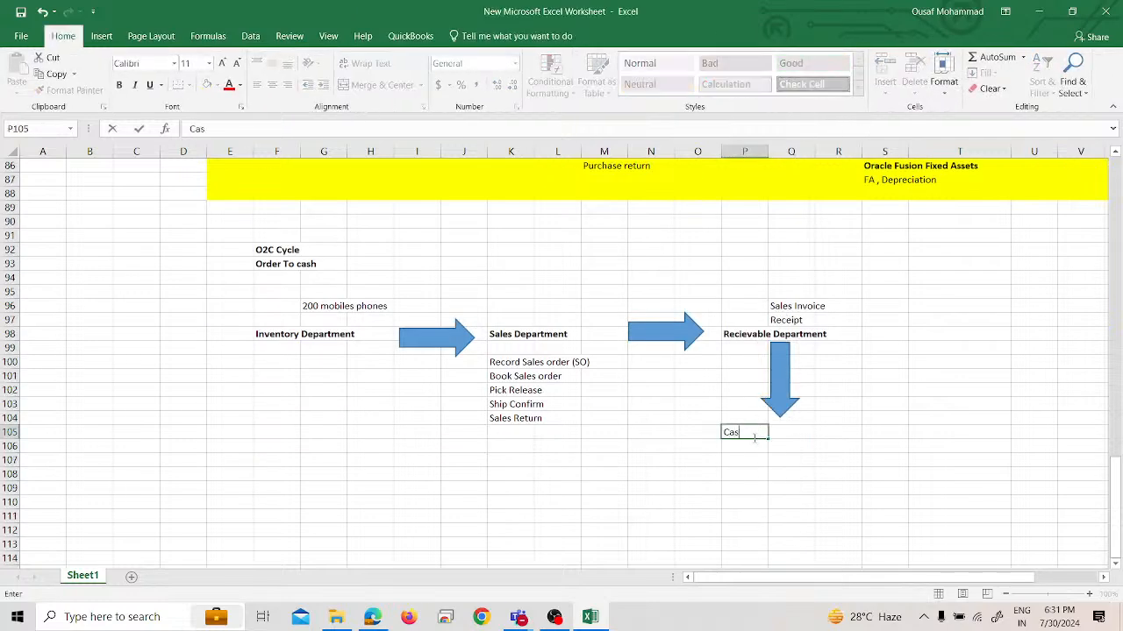
{"action": "type", "text": "h Department"}
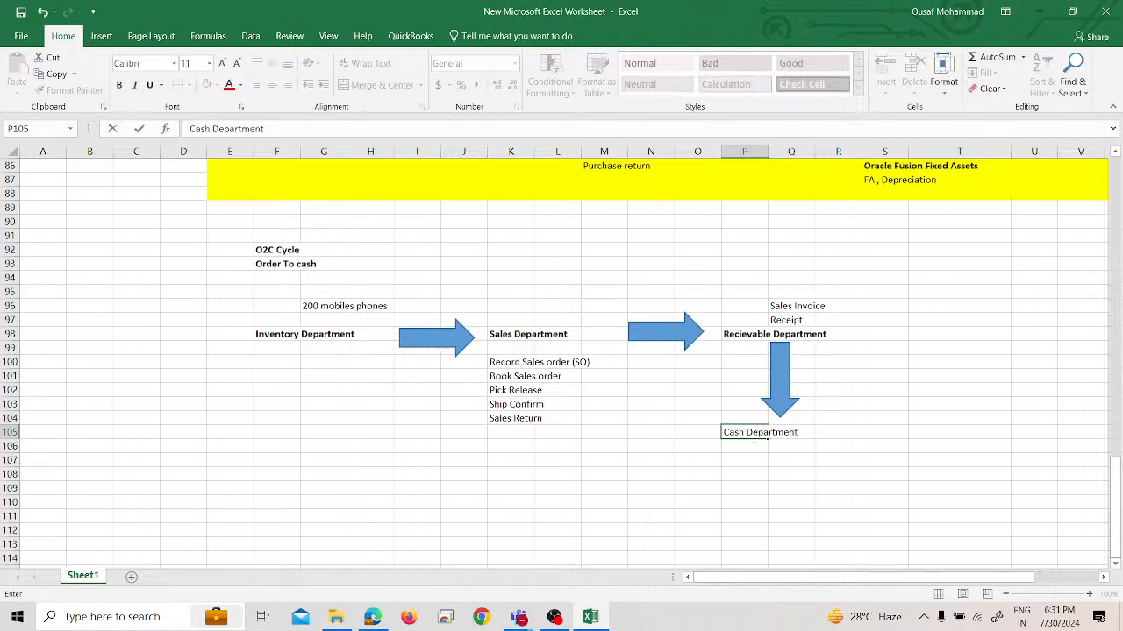
{"action": "left_click", "coordinate": [754, 438]}
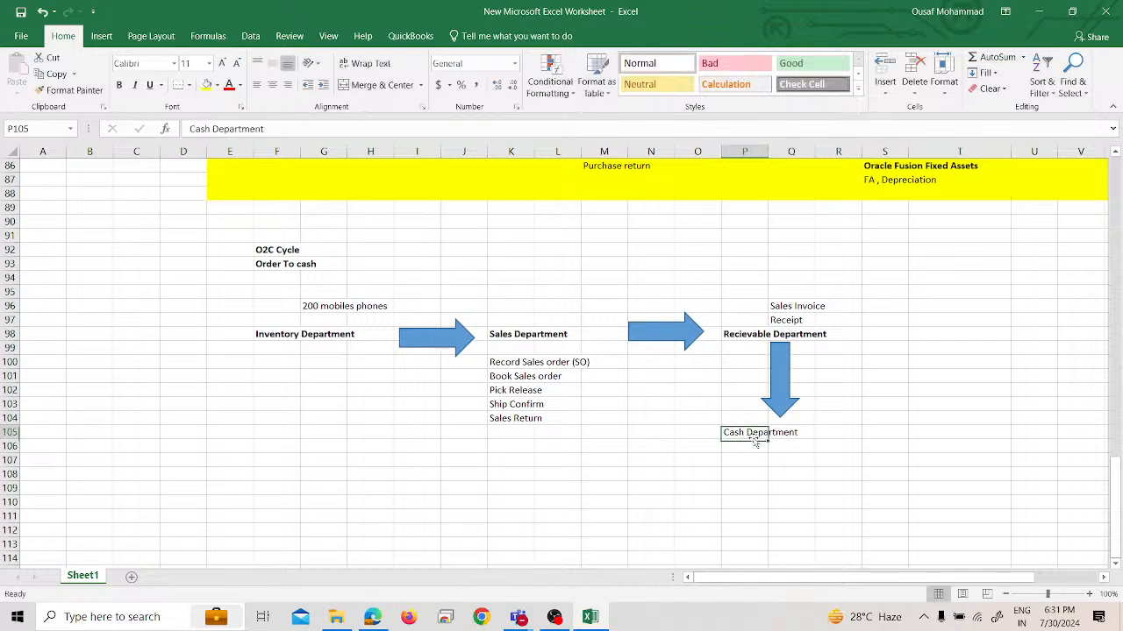
{"action": "key", "text": "ctrl+b"}
Enter "Bank Account" in cell Q107 as the first Cash Department activity
{"action": "key", "text": "Down"}
{"action": "key", "text": "Down"}
{"action": "key", "text": "Right"}
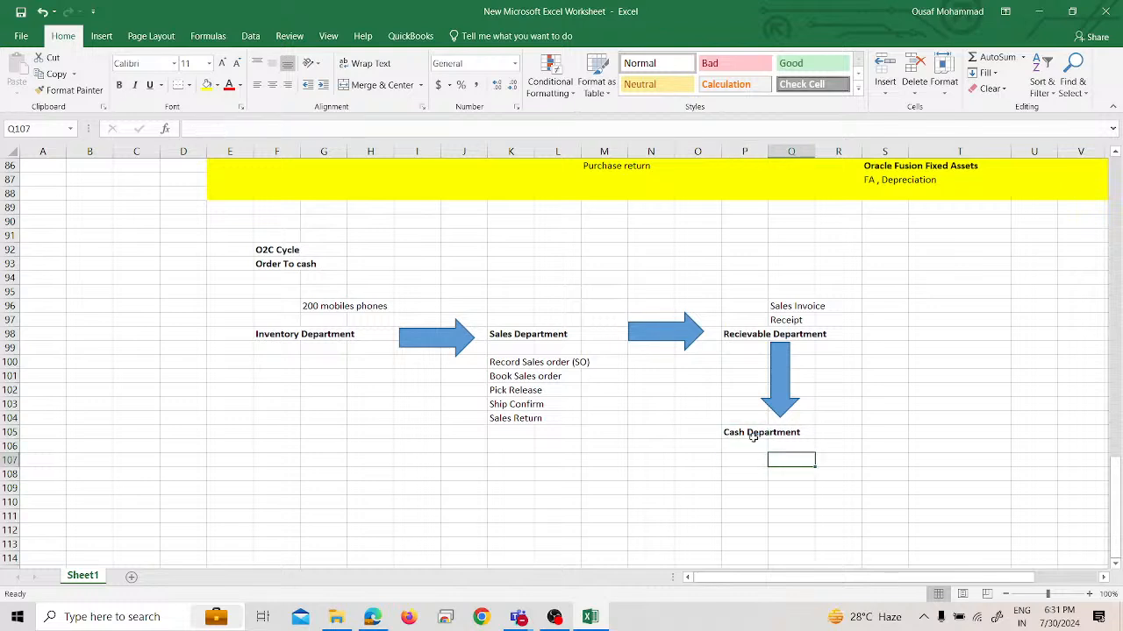
{"action": "type", "text": "Bak"}
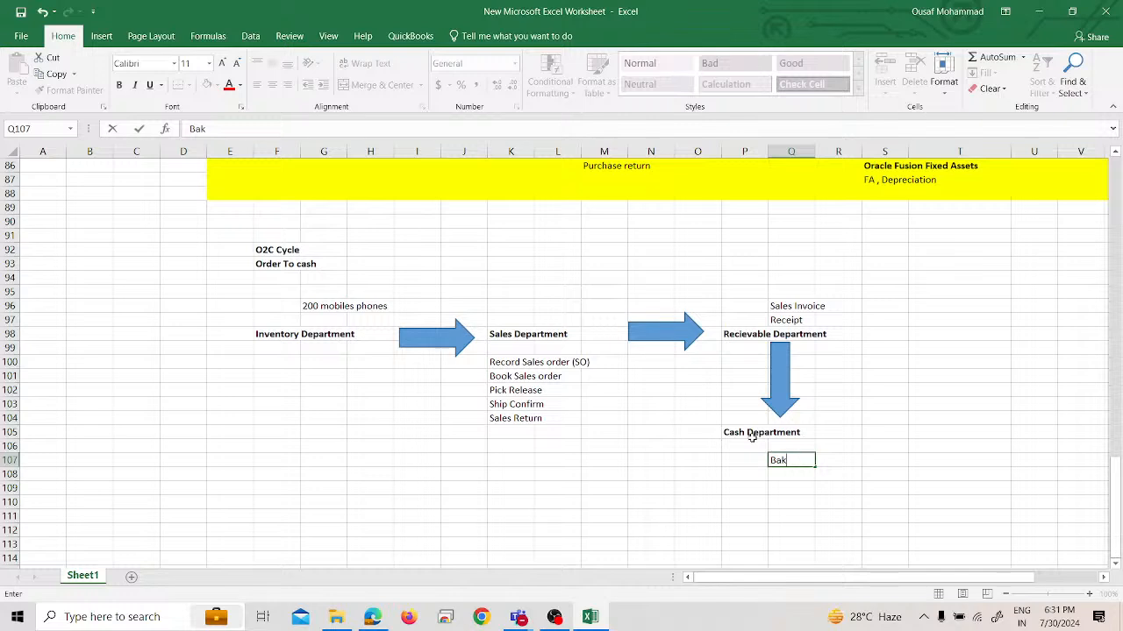
{"action": "key", "text": "BackSpace"}
{"action": "type", "text": "nk Account"}
{"action": "key", "text": "Return"}
Add "Bank Statement Reconciliation" in cell Q108 as the second Cash Department activity
{"action": "type", "text": "Bank S"}
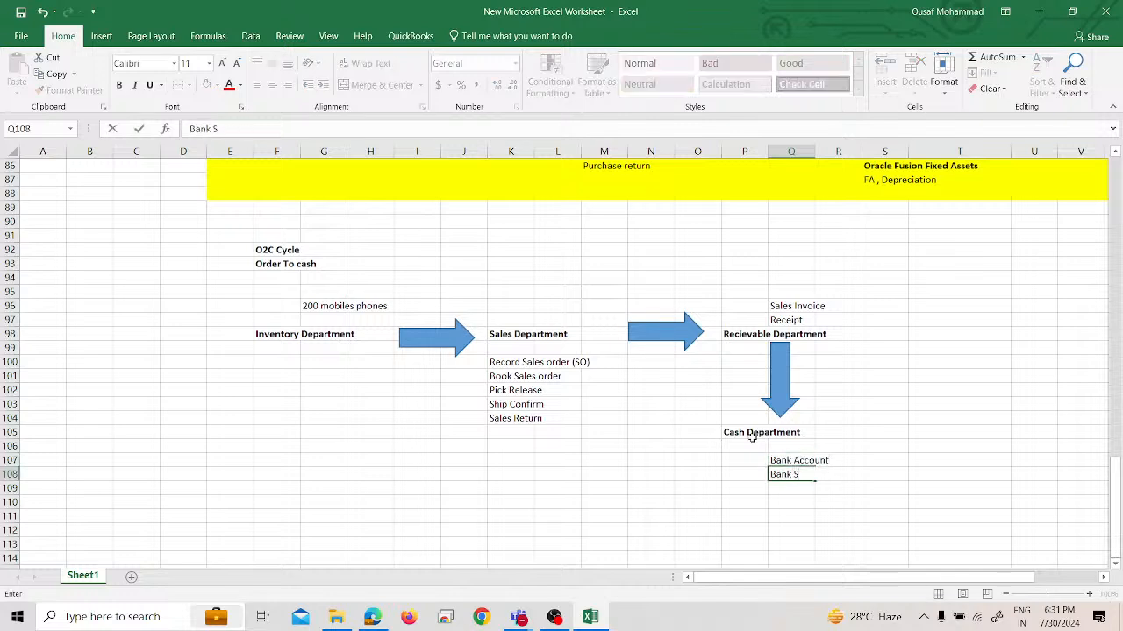
{"action": "type", "text": "tatement REconc"}
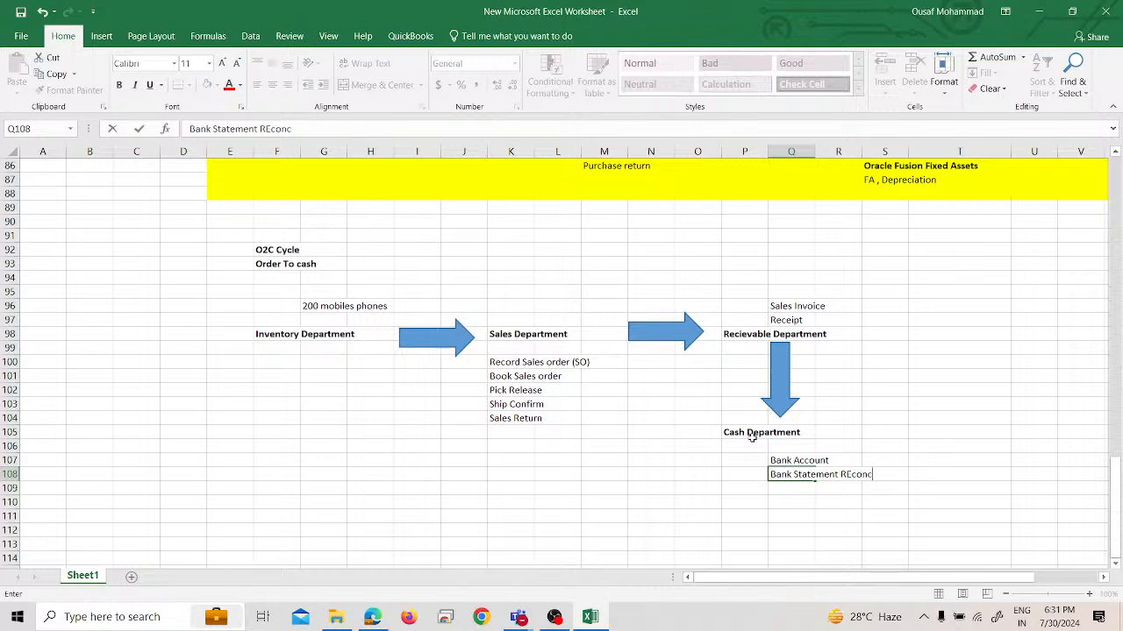
{"action": "type", "text": "iliation"}
{"action": "key", "text": "Return"}
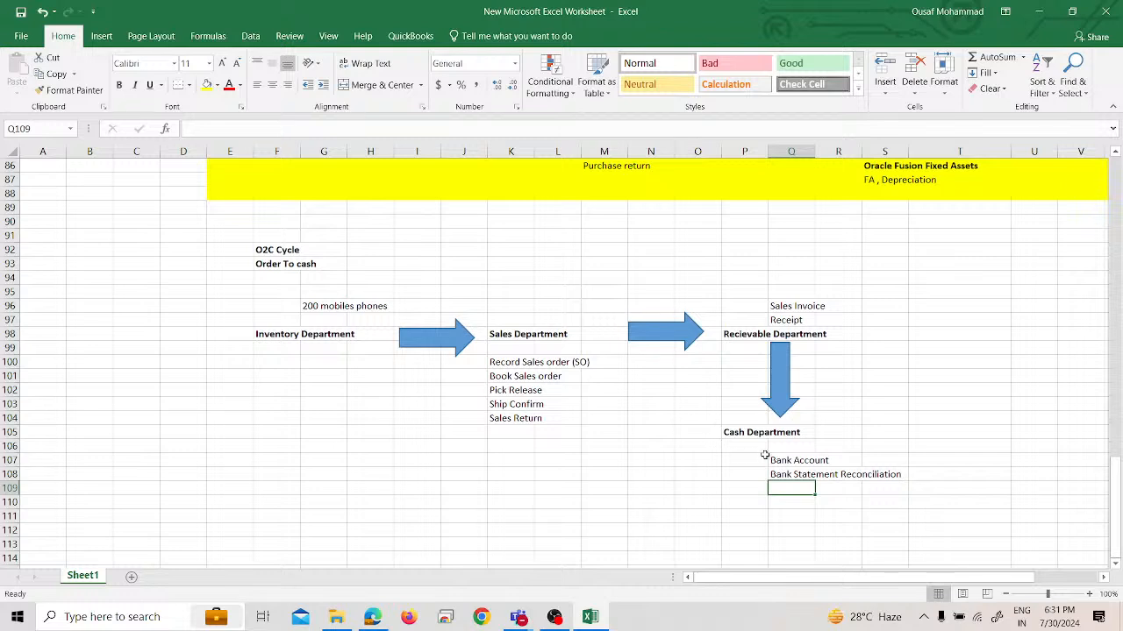
Draw a right block arrow about 0.53" high and 1.07" wide after the Recievable Department heading, around cell S98
{"action": "left_click", "coordinate": [870, 341]}
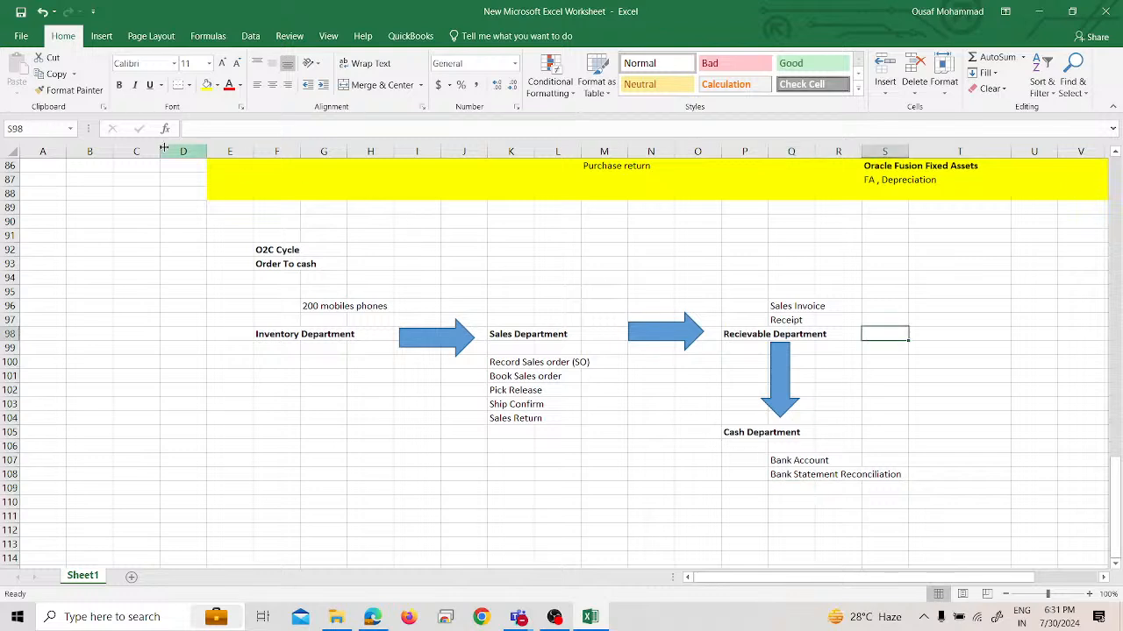
{"action": "left_click", "coordinate": [101, 36]}
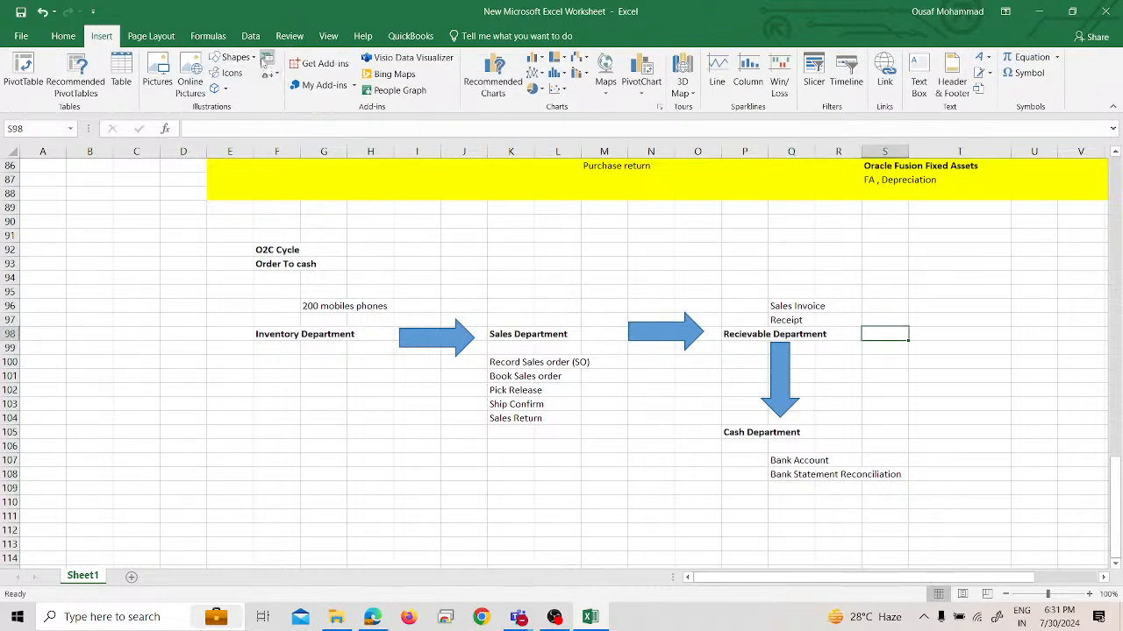
{"action": "left_click", "coordinate": [233, 57]}
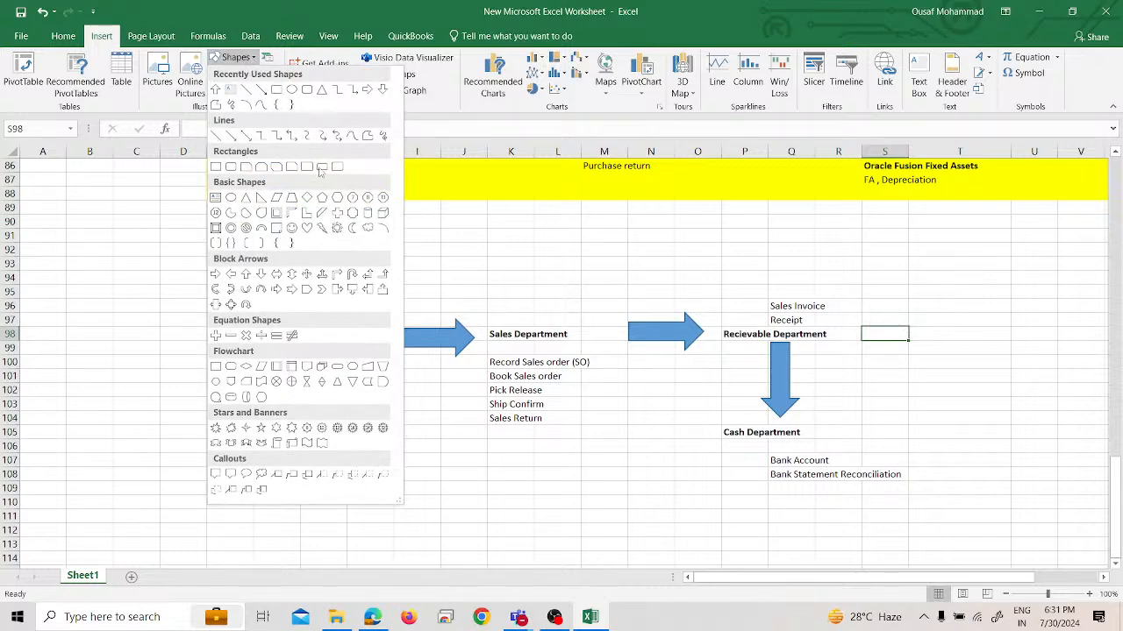
{"action": "left_click", "coordinate": [366, 89]}
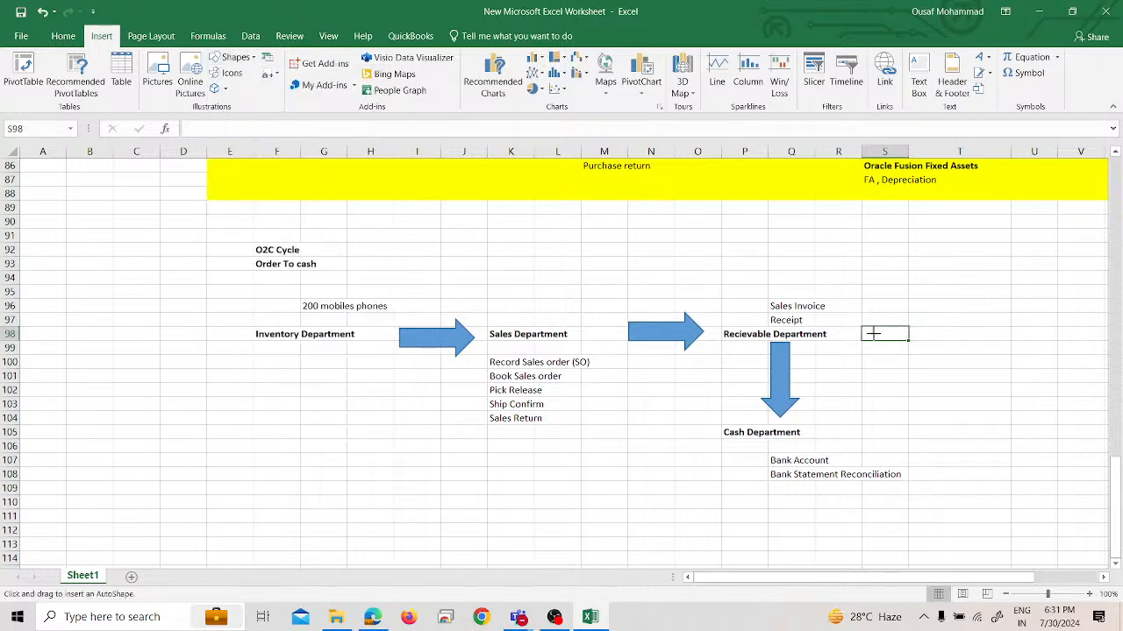
{"action": "left_click_drag", "start_coordinate": [862, 326], "coordinate": [936, 363]}
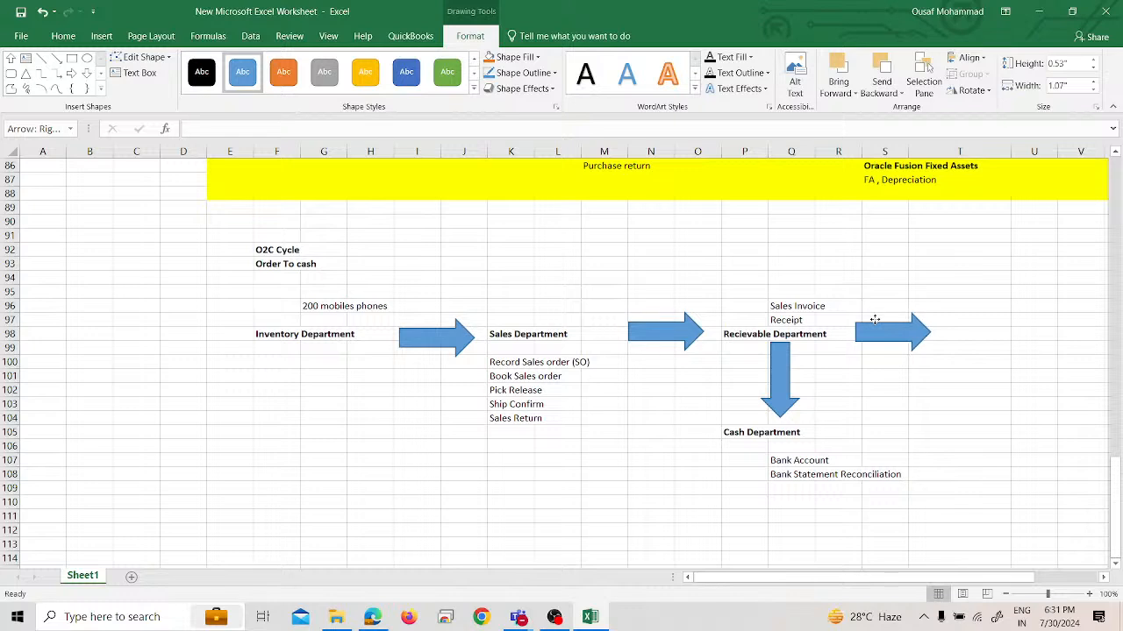
{"action": "left_click_drag", "start_coordinate": [870, 319], "coordinate": [875, 319]}
Enter the heading "Common Department" in cell U98 and make it bold
{"action": "left_click", "coordinate": [973, 333]}
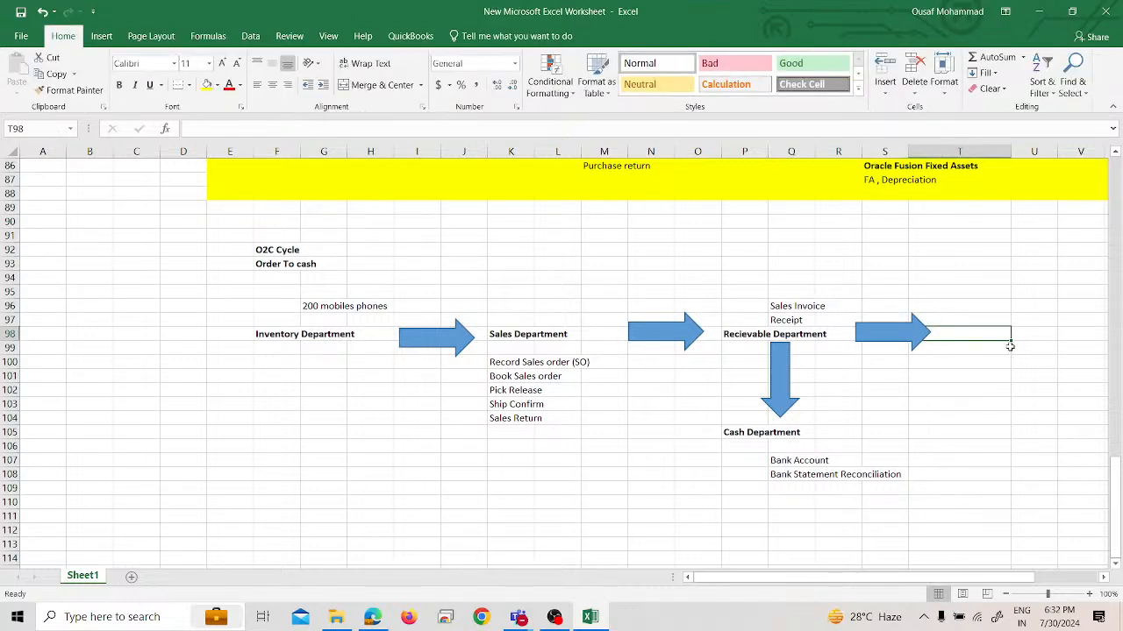
{"action": "left_click", "coordinate": [1017, 340]}
{"action": "type", "text": "Common"}
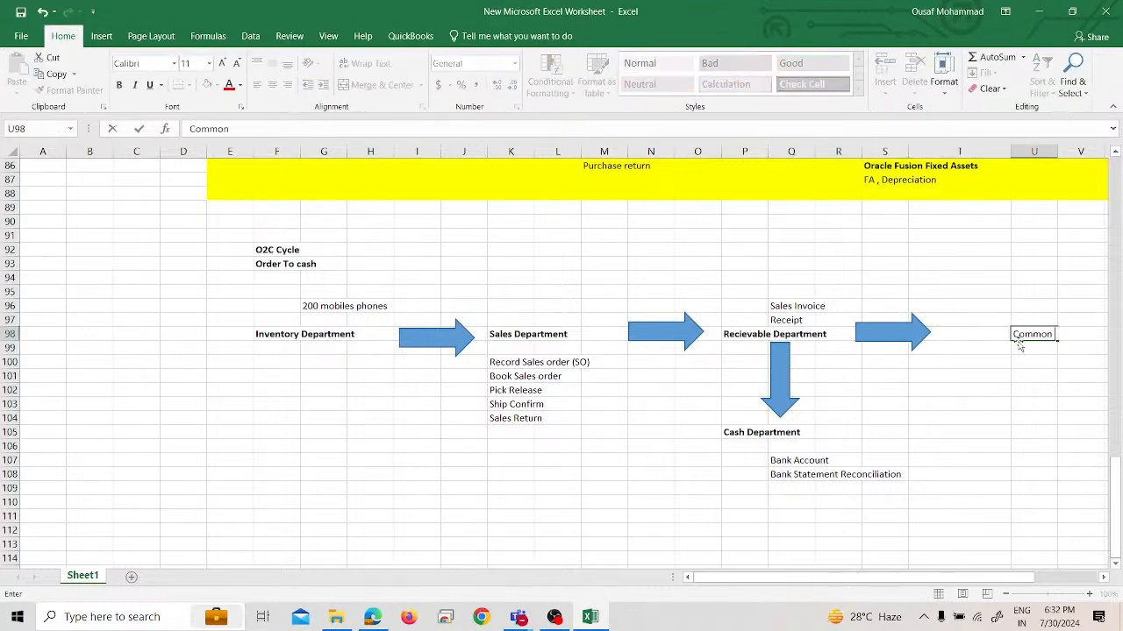
{"action": "type", "text": " DEpartment"}
{"action": "key", "text": "Up"}
{"action": "key", "text": "Down"}
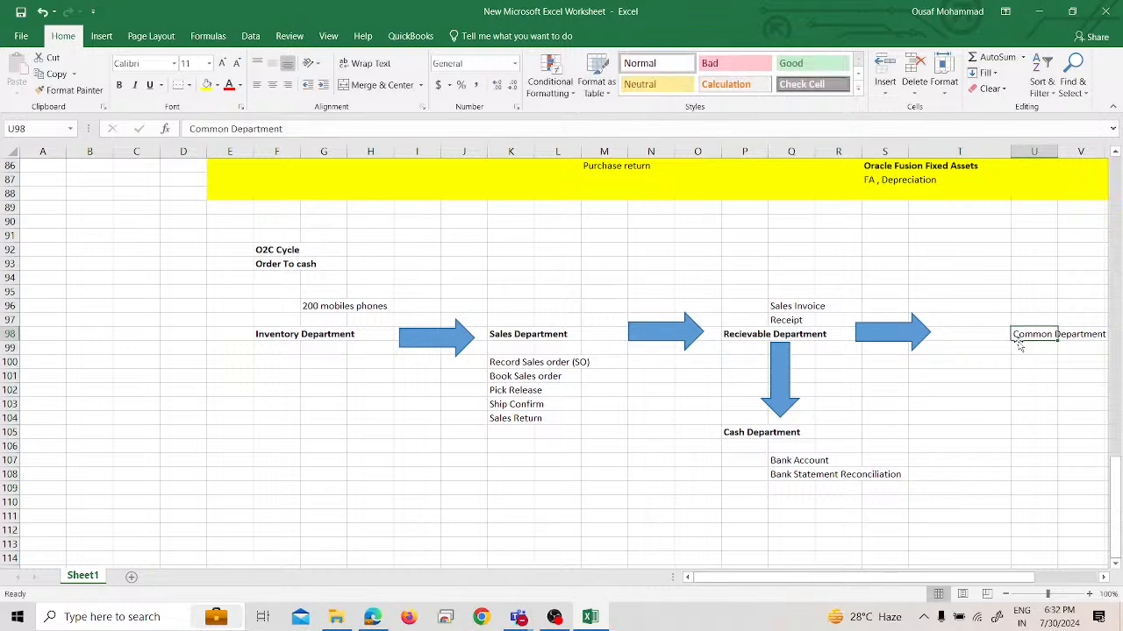
{"action": "key", "text": "ctrl+b"}
Enter "Financial Reports" in cell U100 as the Common Department activity
{"action": "key", "text": "Up"}
{"action": "key", "text": "Right"}
{"action": "key", "text": "Down"}
{"action": "key", "text": "Down"}
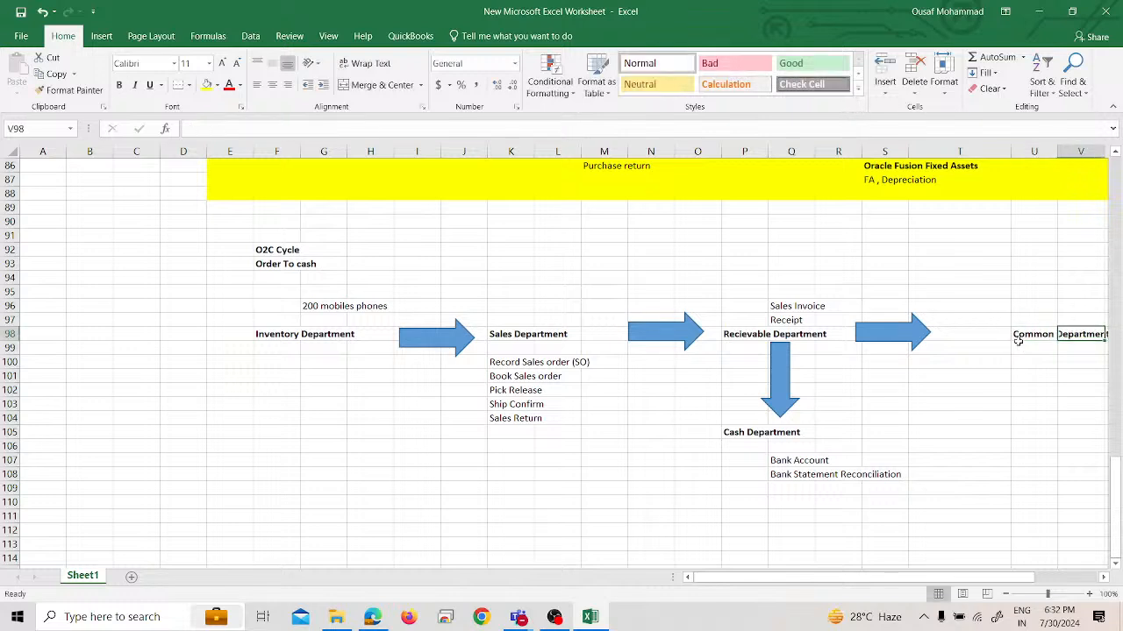
{"action": "key", "text": "Down"}
{"action": "key", "text": "Left"}
{"action": "type", "text": "Fi"}
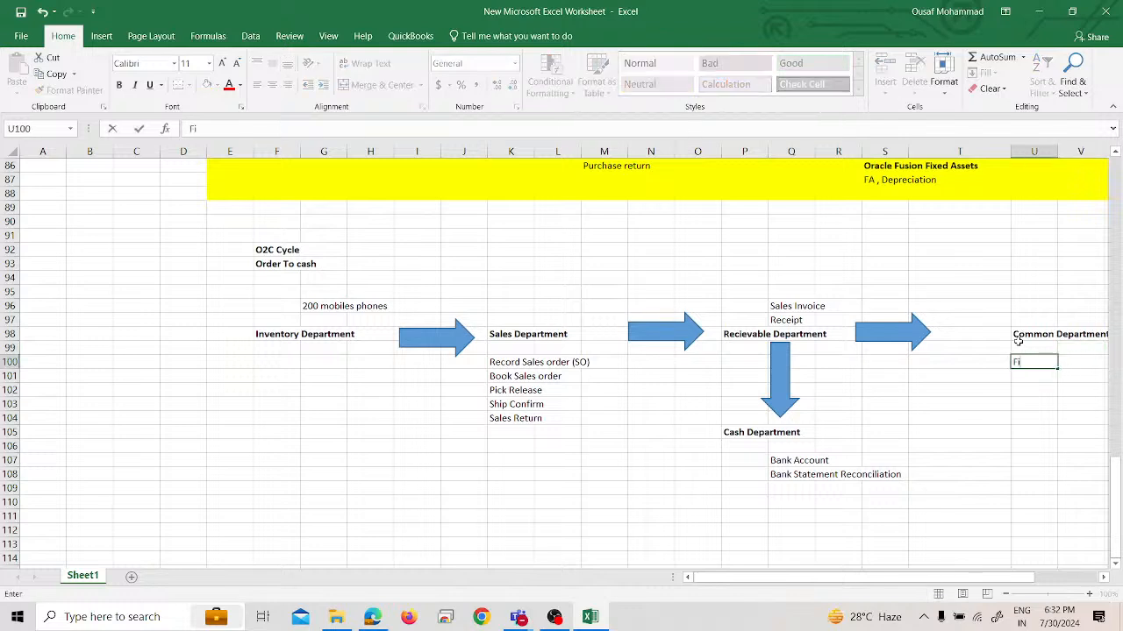
{"action": "type", "text": "nancial Report s"}
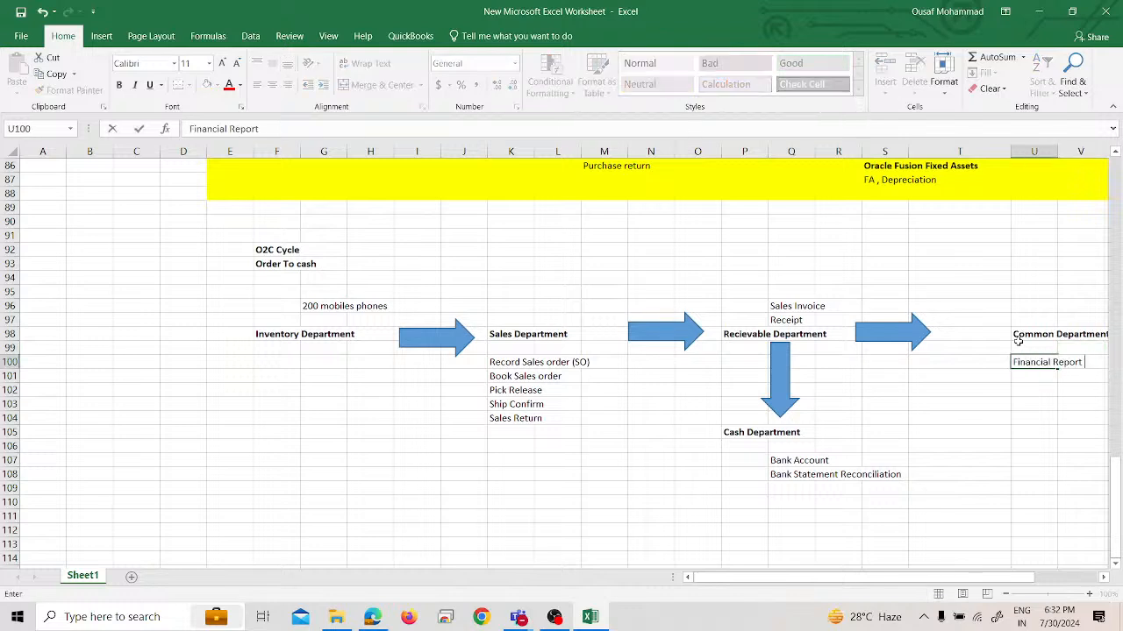
{"action": "key", "text": "BackSpace"}
{"action": "key", "text": "BackSpace"}
{"action": "type", "text": "s"}
{"action": "key", "text": "Return"}
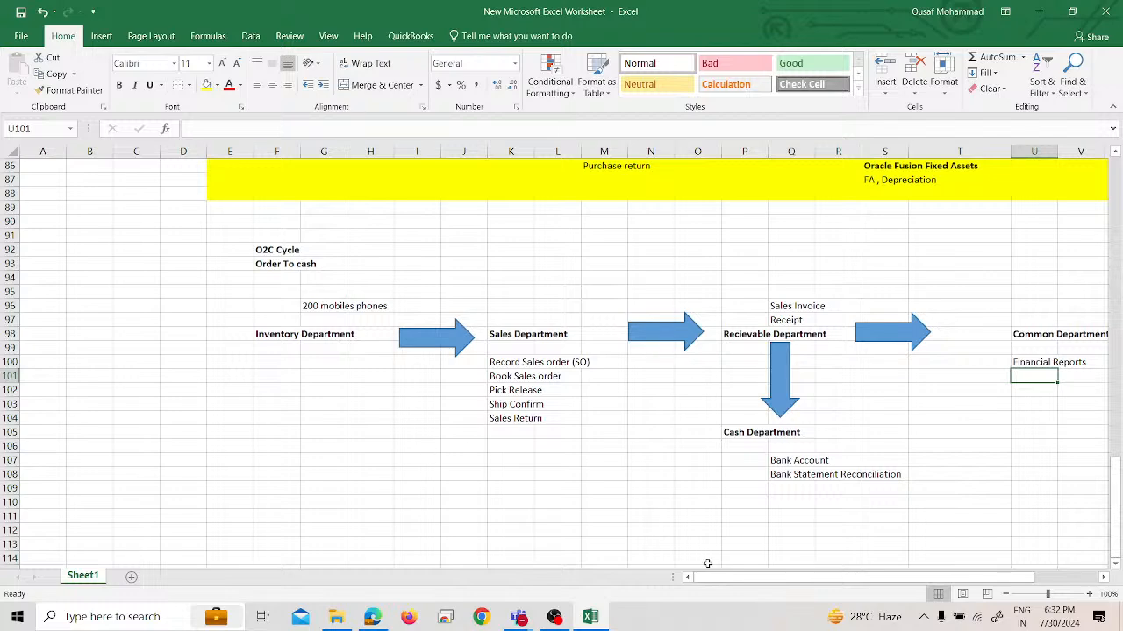
Replace the Inventory Department heading in cell F98 with "Oracle Fusion Inventory"
{"action": "left_click_drag", "start_coordinate": [730, 577], "coordinate": [747, 577]}
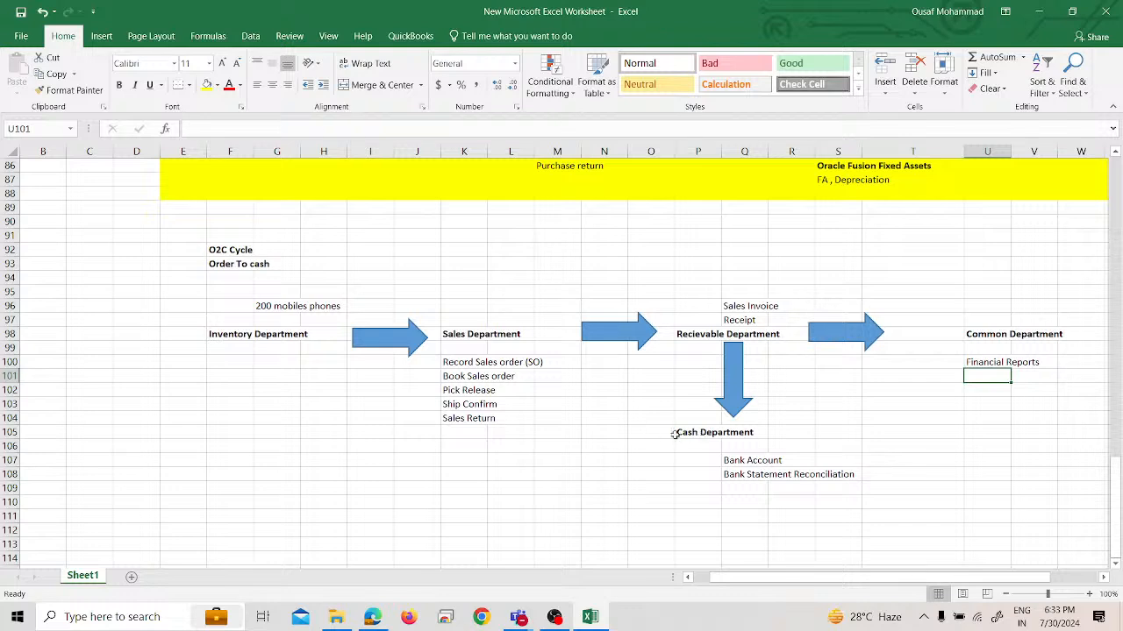
{"action": "left_click", "coordinate": [244, 332]}
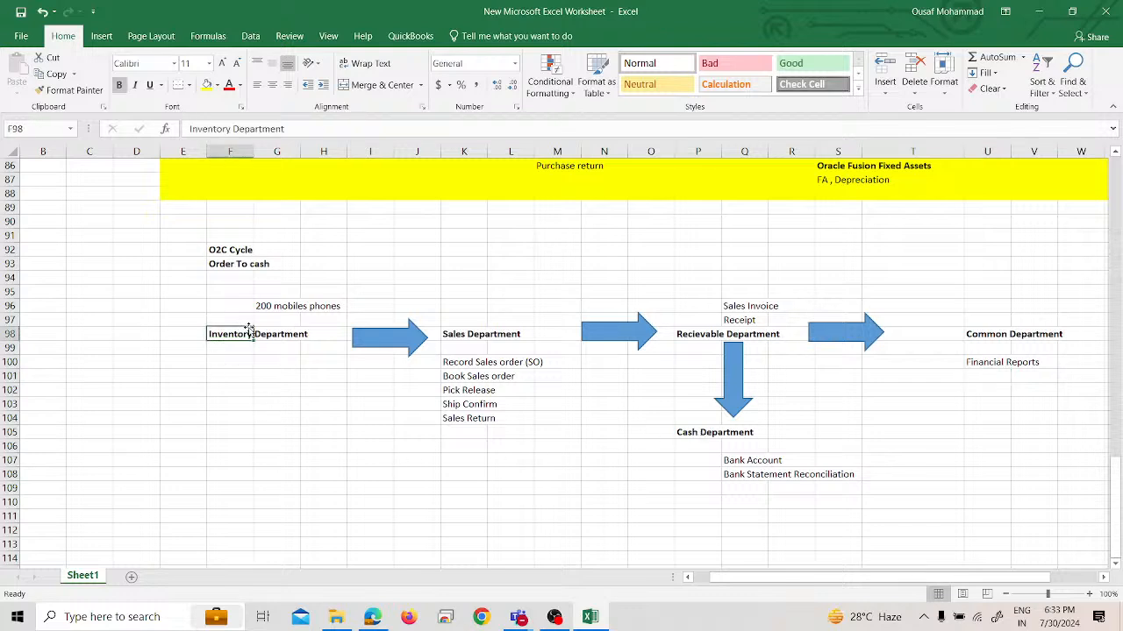
{"action": "triple_click", "coordinate": [302, 132]}
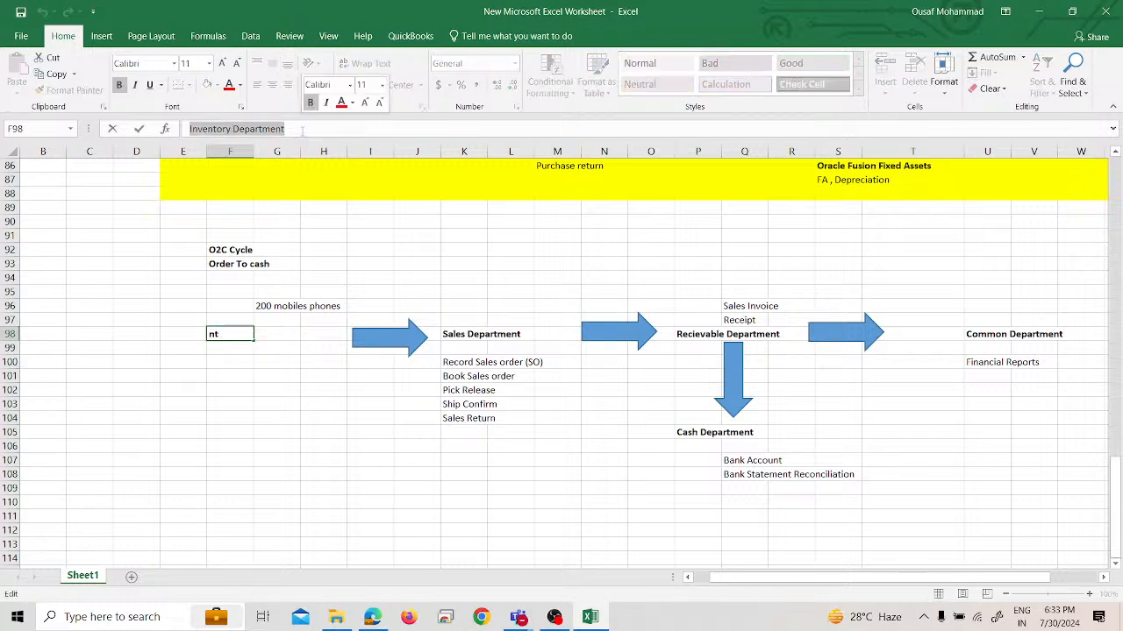
{"action": "type", "text": "Oracle"}
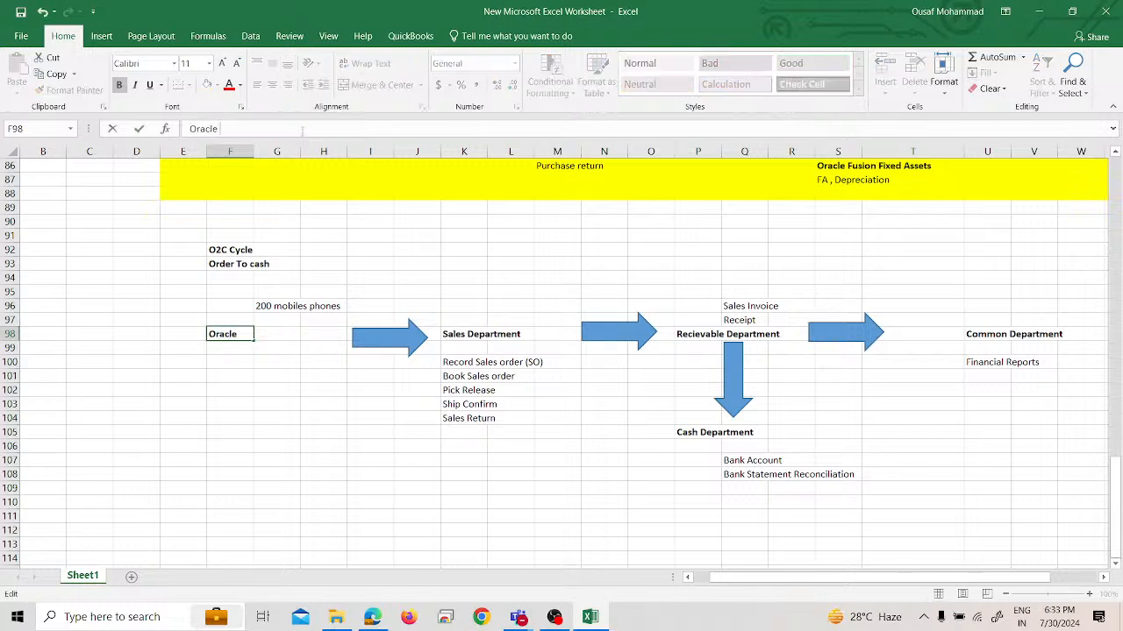
{"action": "type", "text": " Fusion Inventory"}
{"action": "key", "text": "Return"}
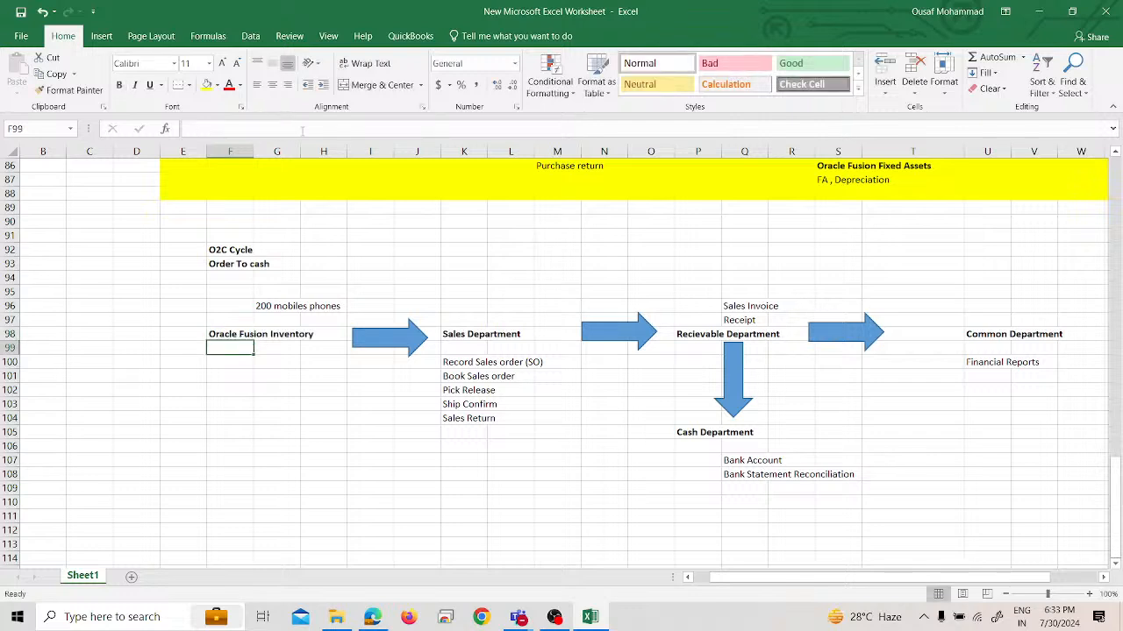
Replace the Sales Department heading in cell K98 with "Orcale Fusion Order Managenemt"
{"action": "left_click", "coordinate": [479, 344]}
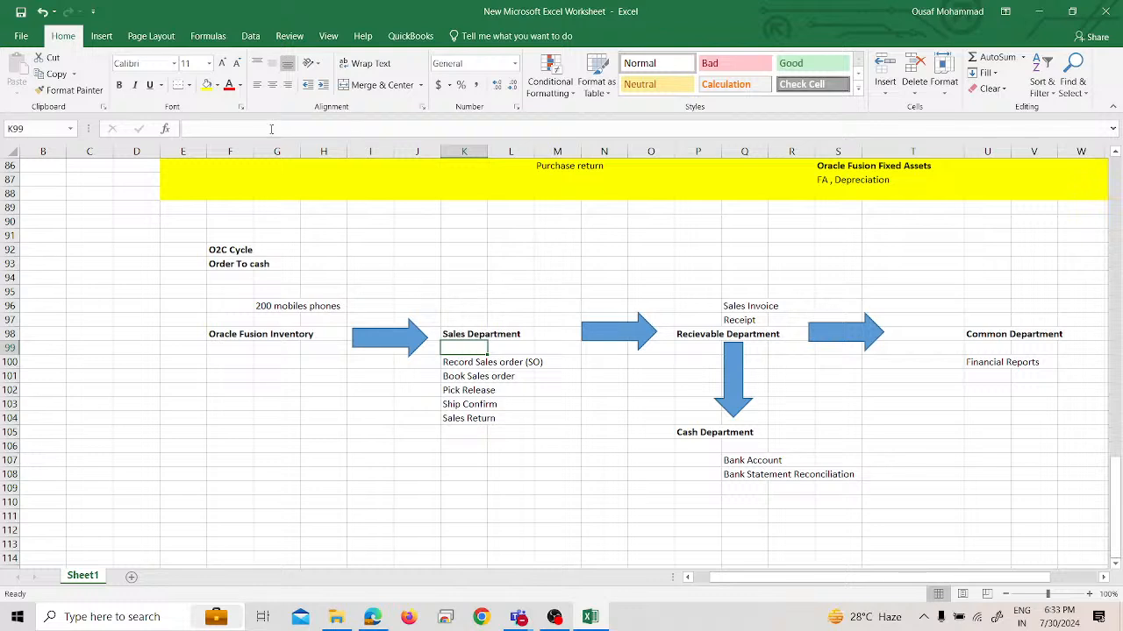
{"action": "left_click", "coordinate": [447, 334]}
{"action": "left_click_drag", "start_coordinate": [213, 129], "coordinate": [298, 134]}
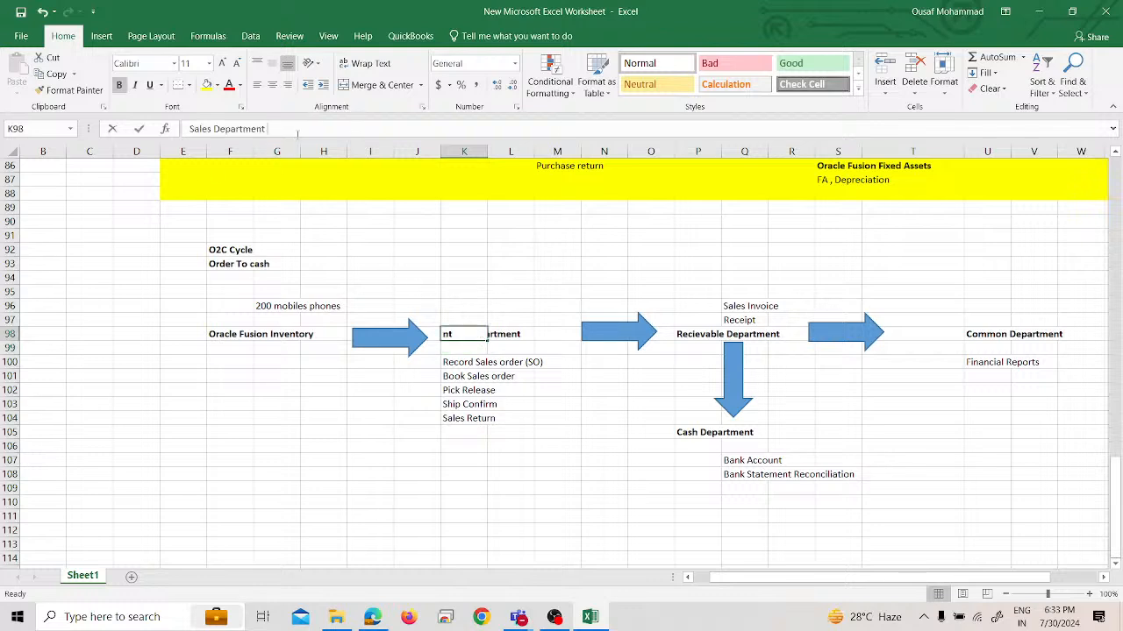
{"action": "key", "text": "BackSpace"}
{"action": "key", "text": "BackSpace"}
{"action": "key", "text": "BackSpace"}
{"action": "key", "text": "BackSpace"}
{"action": "key", "text": "BackSpace"}
{"action": "key", "text": "BackSpace"}
{"action": "key", "text": "BackSpace"}
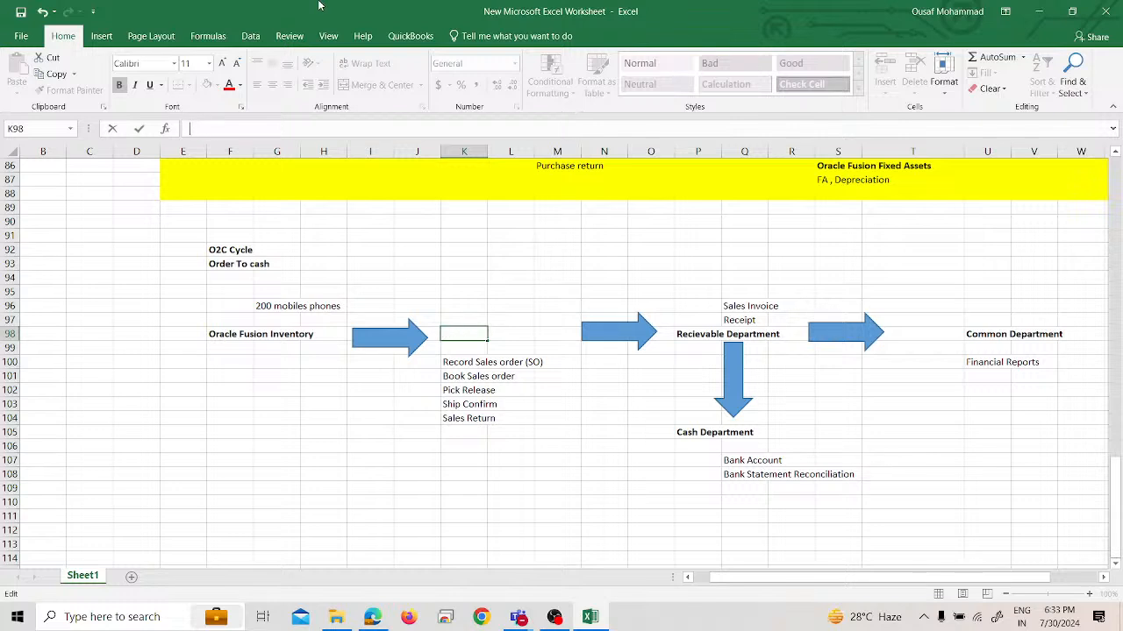
{"action": "type", "text": "Orcle"}
{"action": "key", "text": "BackSpace"}
{"action": "key", "text": "BackSpace"}
{"action": "type", "text": "acle"}
{"action": "type", "text": " Fusion"}
{"action": "type", "text": "Order Mana"}
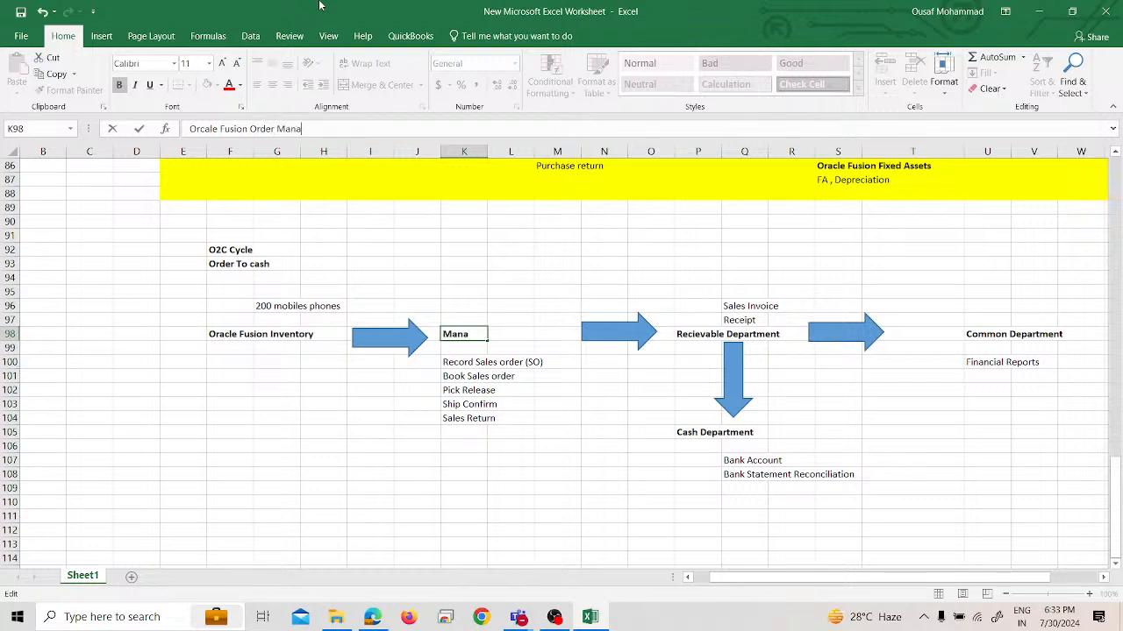
{"action": "type", "text": "gement"}
{"action": "key", "text": "Return"}
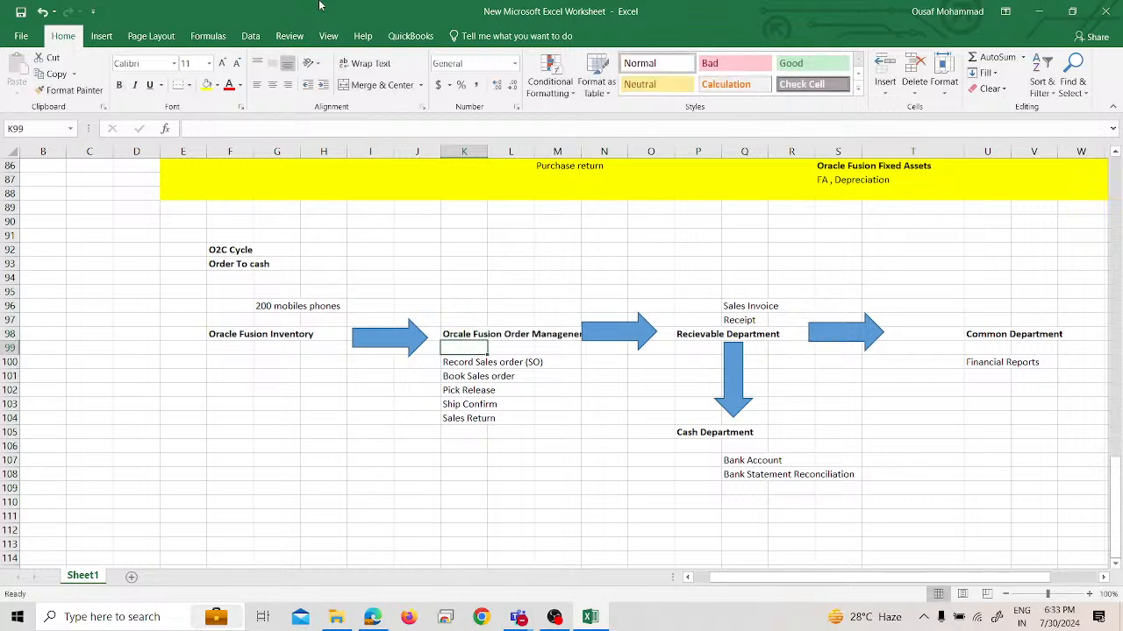
Delete the stray "n" from the last word of the heading in cell K98, making it "Manageemt"
{"action": "key", "text": "Down"}
{"action": "key", "text": "Up"}
{"action": "key", "text": "Up"}
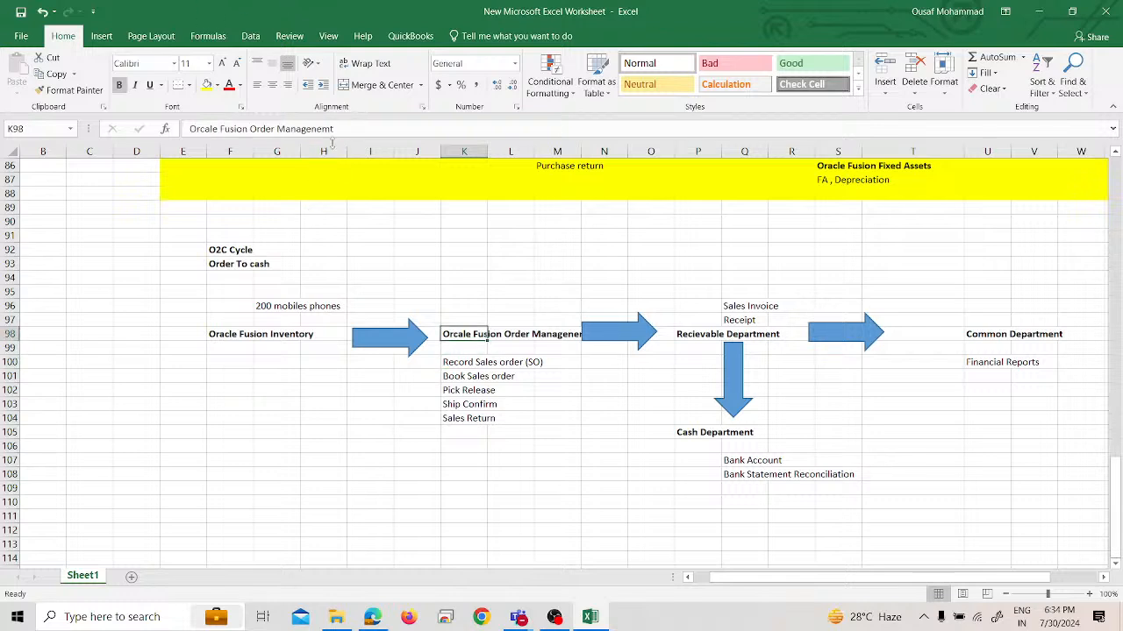
{"action": "left_click", "coordinate": [325, 128]}
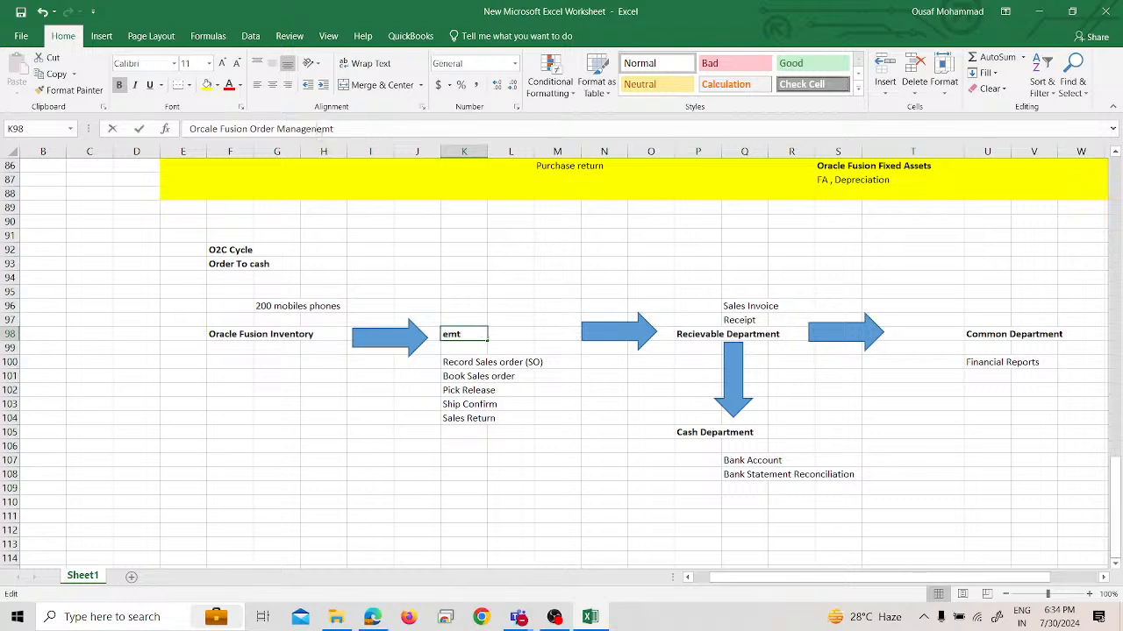
{"action": "key", "text": "BackSpace"}
{"action": "key", "text": "Return"}
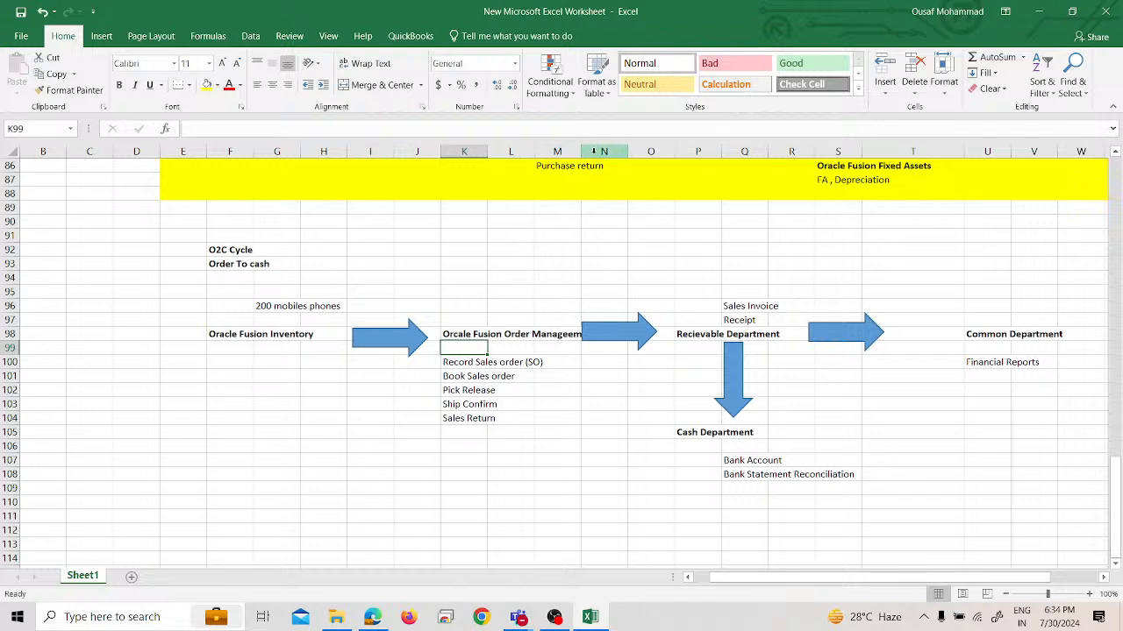
Widen column M to fit the heading in cell K98 and correct its last word to "Management"
{"action": "left_click_drag", "start_coordinate": [580, 151], "coordinate": [597, 153]}
{"action": "left_click", "coordinate": [579, 334]}
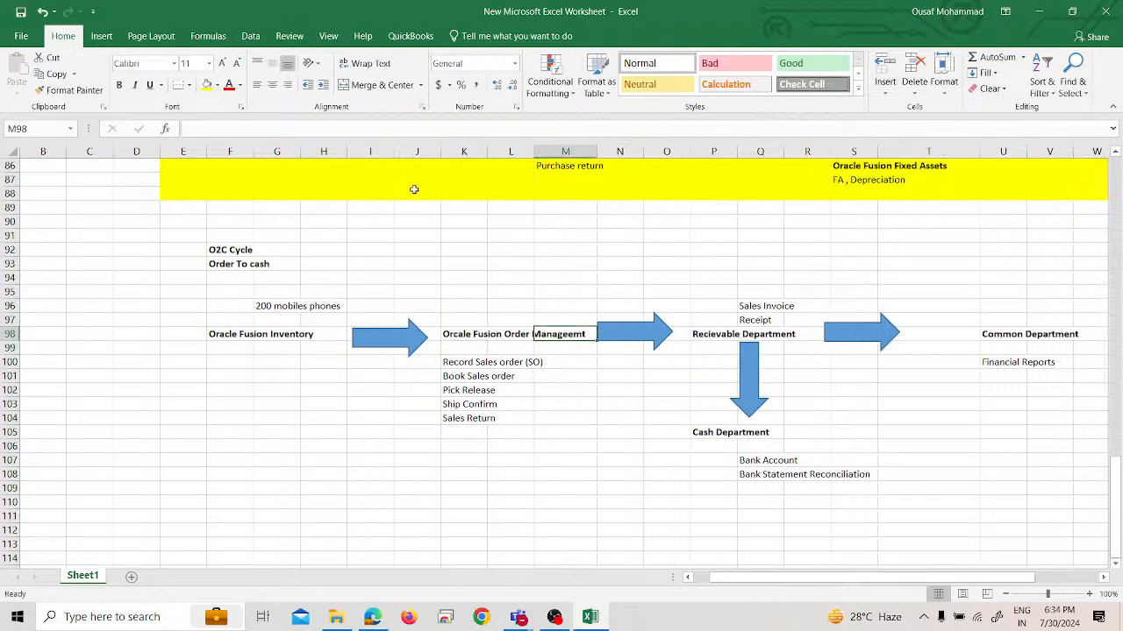
{"action": "left_click", "coordinate": [451, 335]}
{"action": "left_click", "coordinate": [374, 130]}
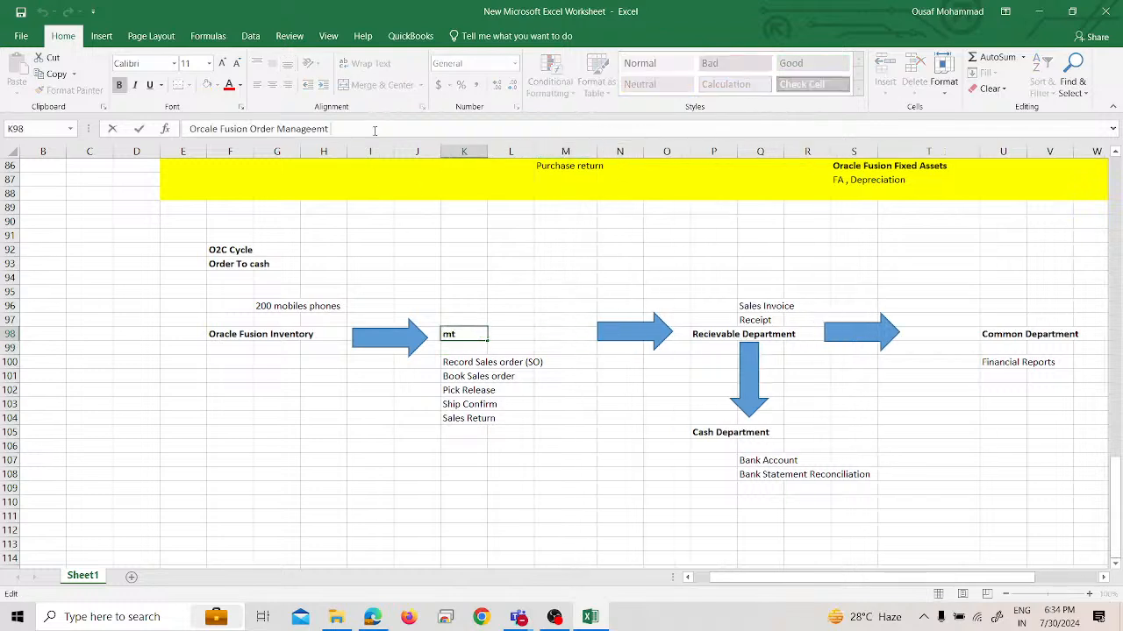
{"action": "key", "text": "BackSpace"}
{"action": "key", "text": "BackSpace"}
{"action": "key", "text": "BackSpace"}
{"action": "key", "text": "BackSpace"}
{"action": "type", "text": "ement"}
{"action": "key", "text": "Return"}
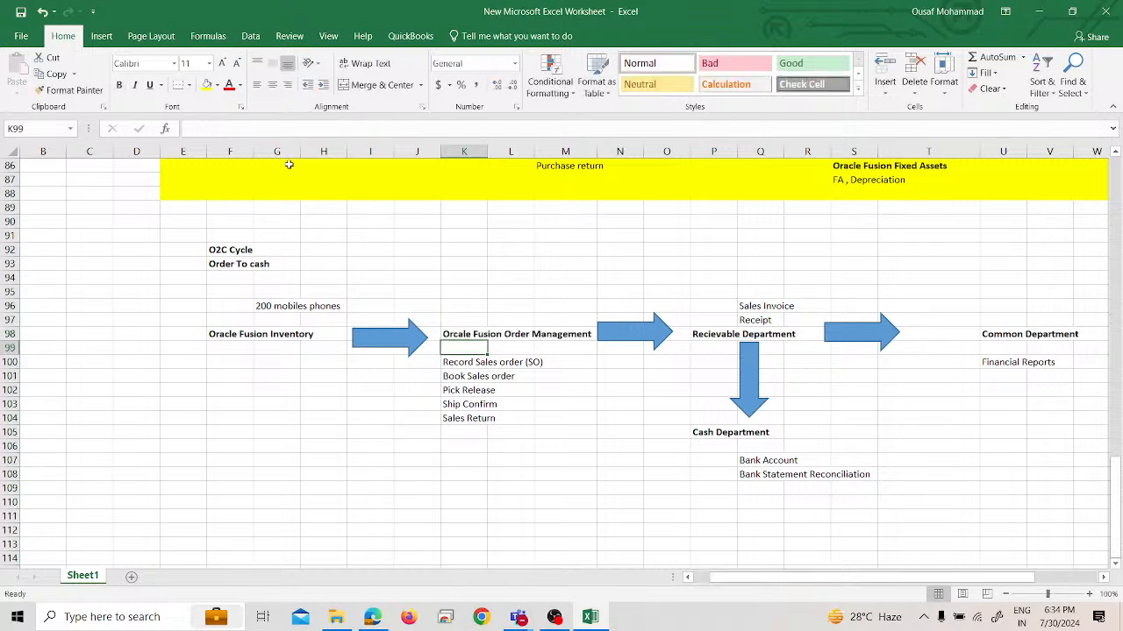
Replace the Recievable Department heading in cell P98 with "Oracle Fusion Accounts Receivable" and widen column P to fit it
{"action": "left_click", "coordinate": [735, 333]}
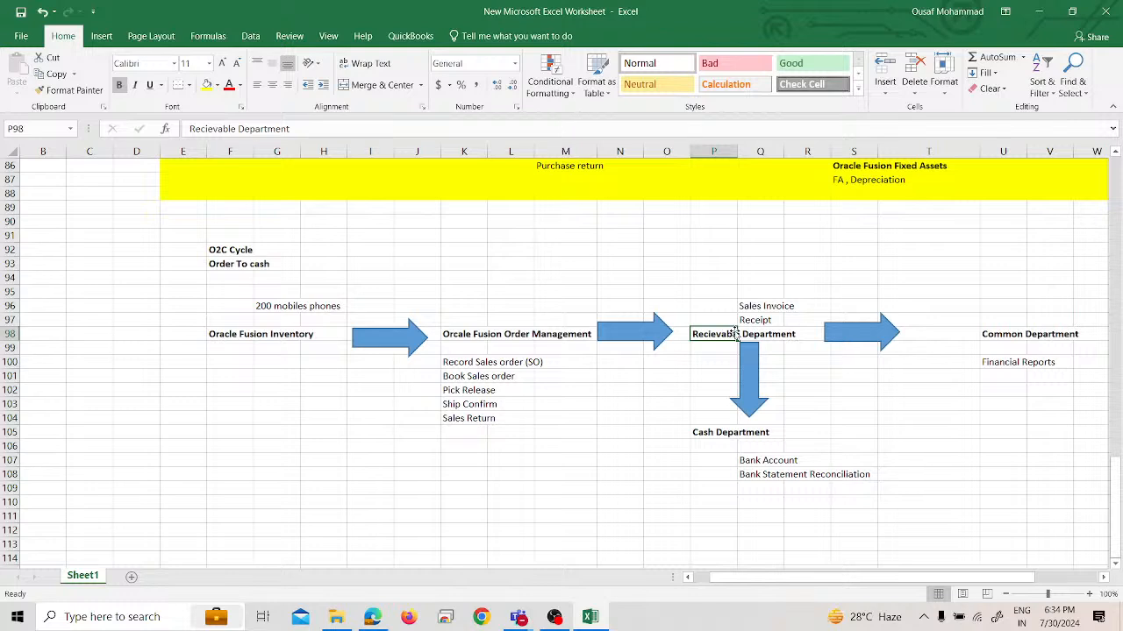
{"action": "triple_click", "coordinate": [326, 129]}
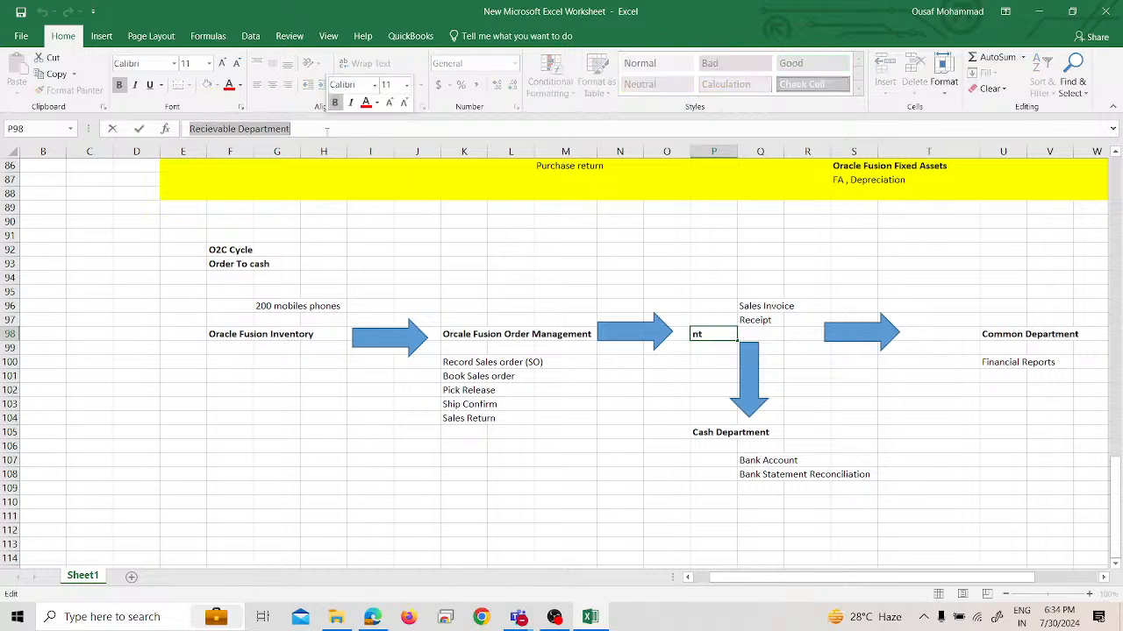
{"action": "type", "text": "Oracle F"}
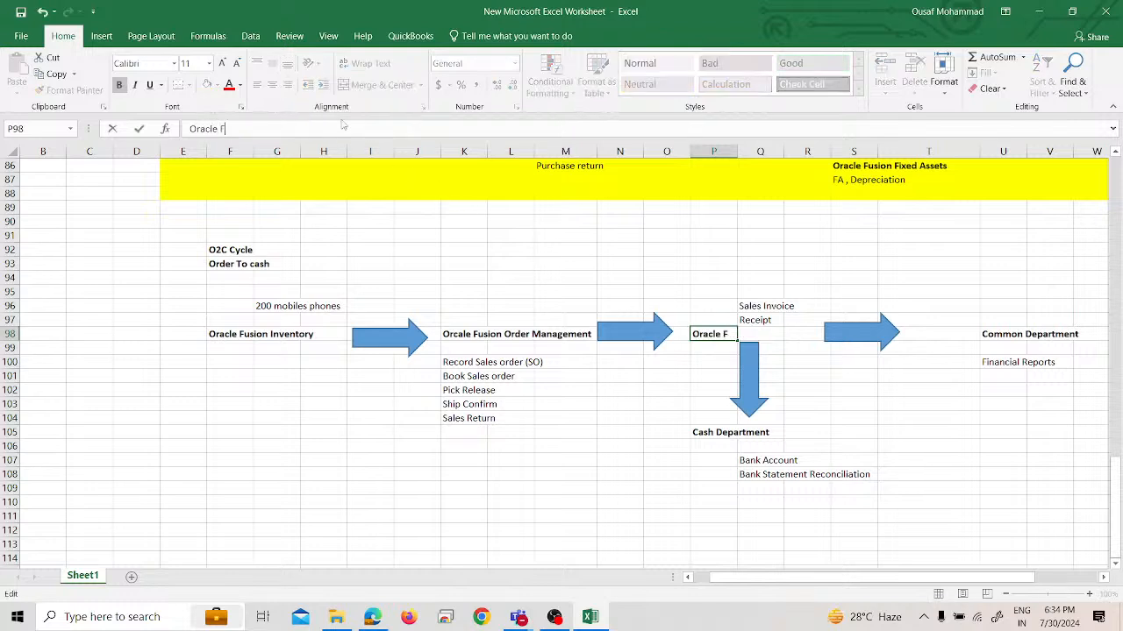
{"action": "type", "text": "usion Accounts"}
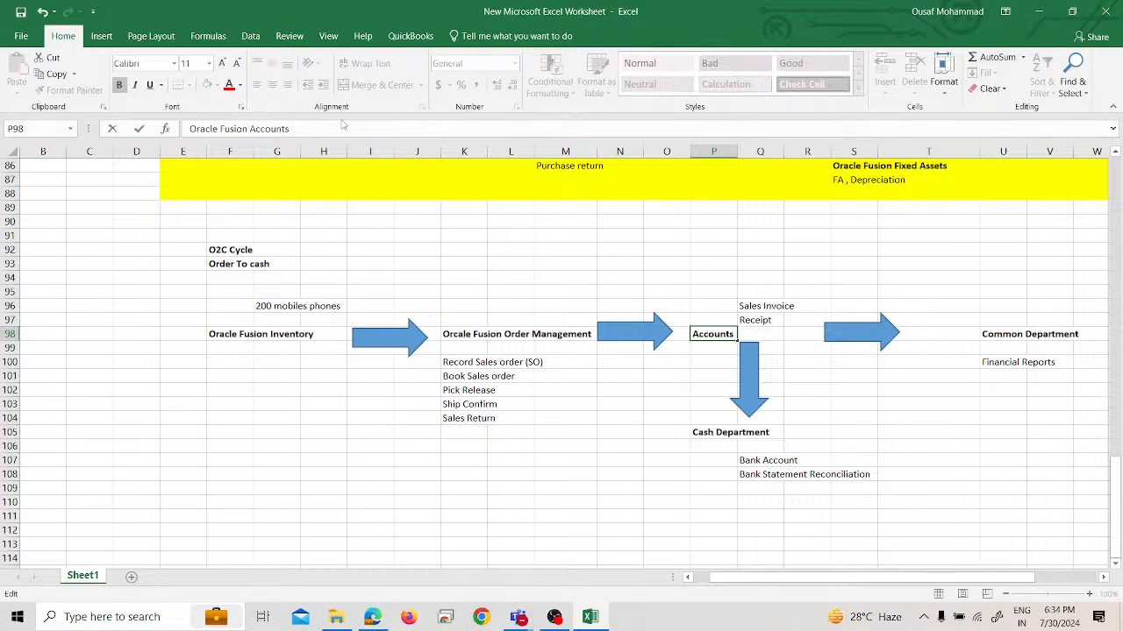
{"action": "type", "text": "Receival"}
{"action": "key", "text": "BackSpace"}
{"action": "key", "text": "BackSpace"}
{"action": "type", "text": "vable"}
{"action": "key", "text": "Return"}
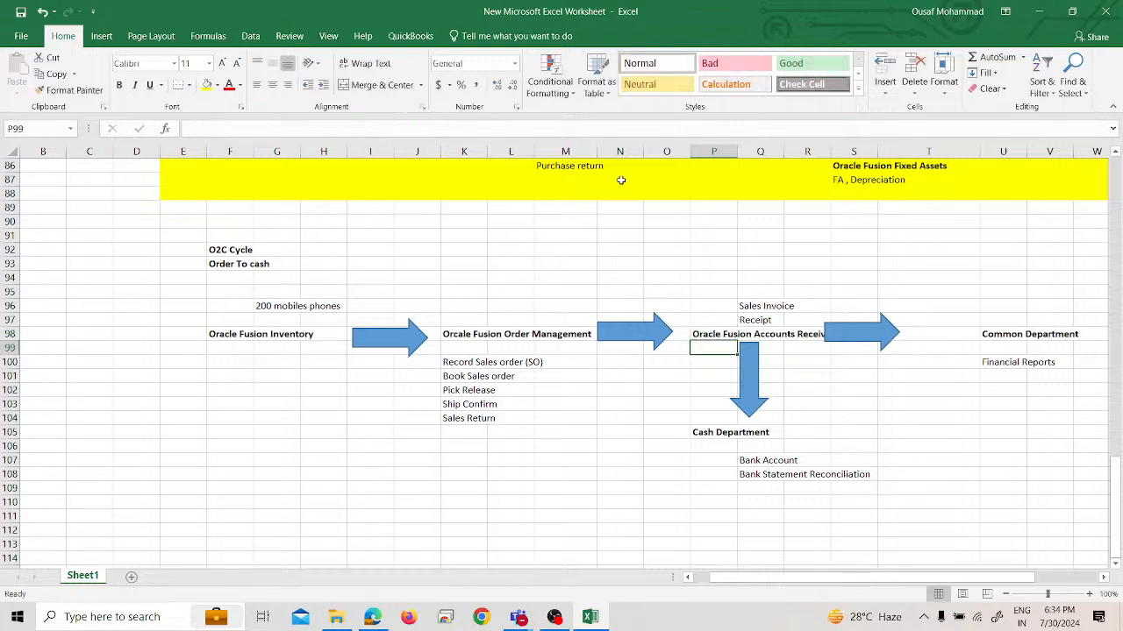
{"action": "left_click_drag", "start_coordinate": [738, 149], "coordinate": [759, 149]}
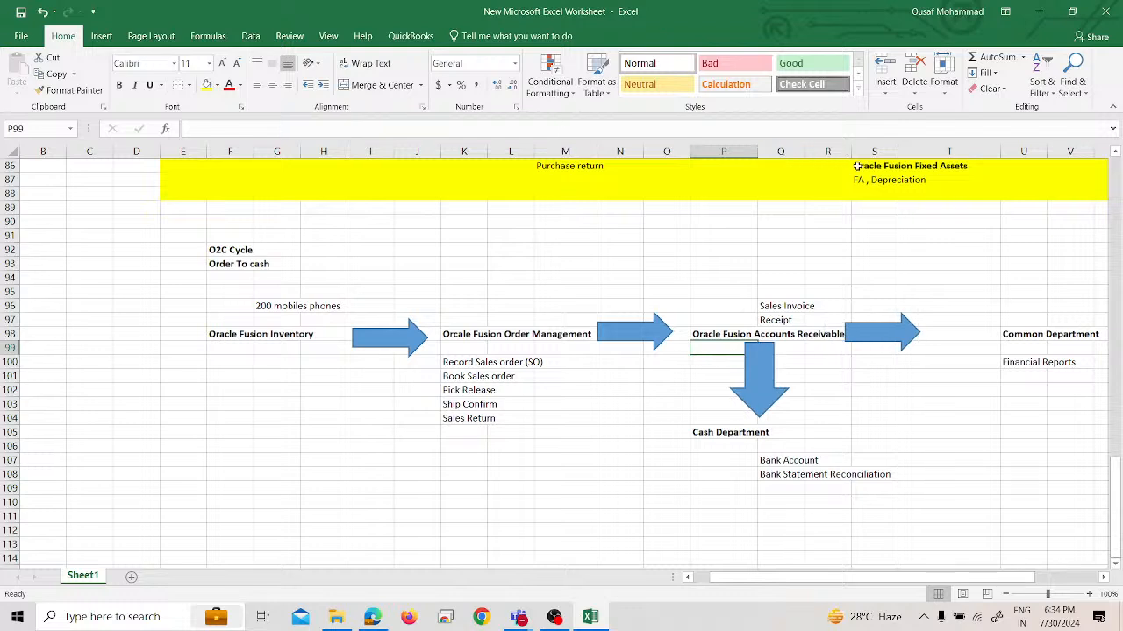
Replace the Cash Department heading in cell P105 with "Oracle Fusion Cash management"
{"action": "left_click_drag", "start_coordinate": [732, 447], "coordinate": [719, 435]}
{"action": "left_click", "coordinate": [719, 435]}
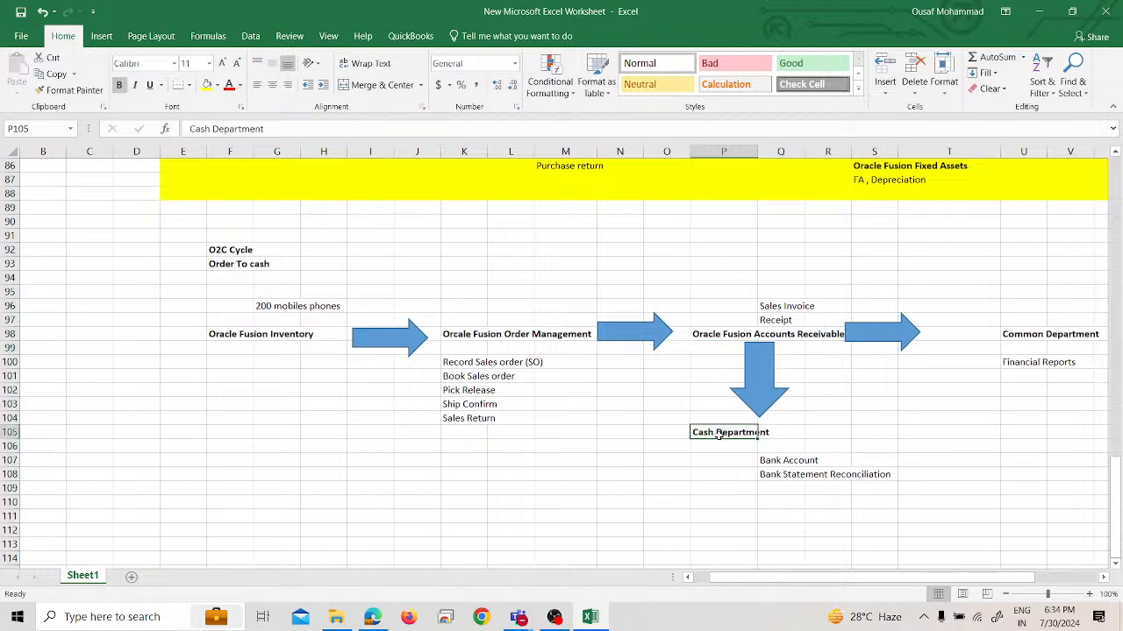
{"action": "double_click", "coordinate": [237, 129]}
{"action": "key", "text": "BackSpace"}
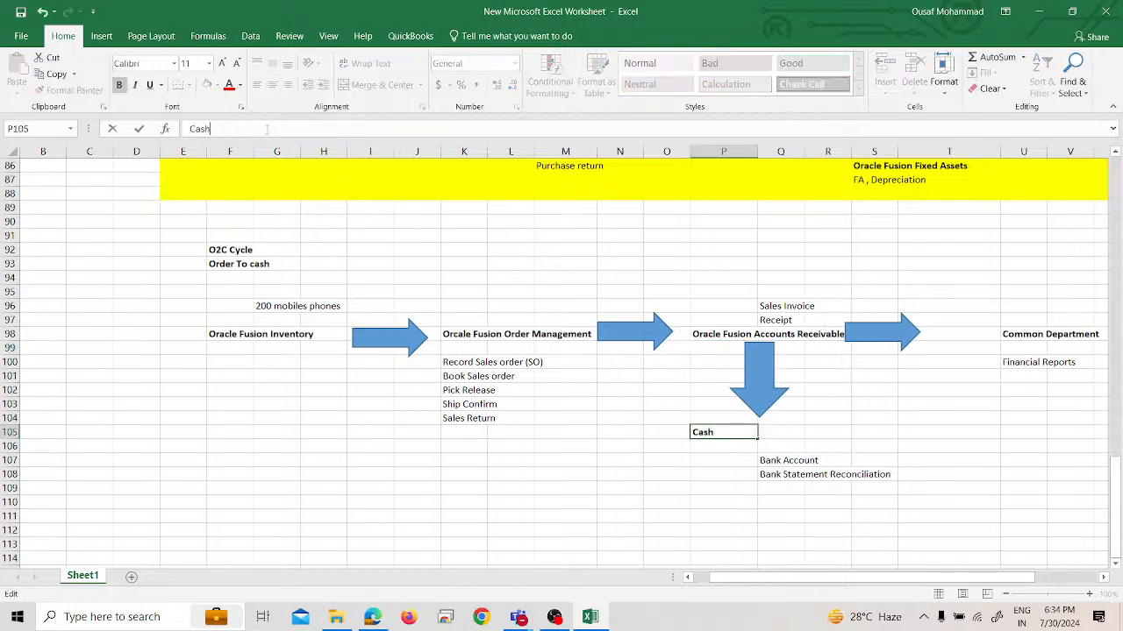
{"action": "key", "text": "BackSpace"}
{"action": "key", "text": "BackSpace"}
{"action": "key", "text": "BackSpace"}
{"action": "key", "text": "BackSpace"}
{"action": "type", "text": "Oracle Fusion Cash manage"}
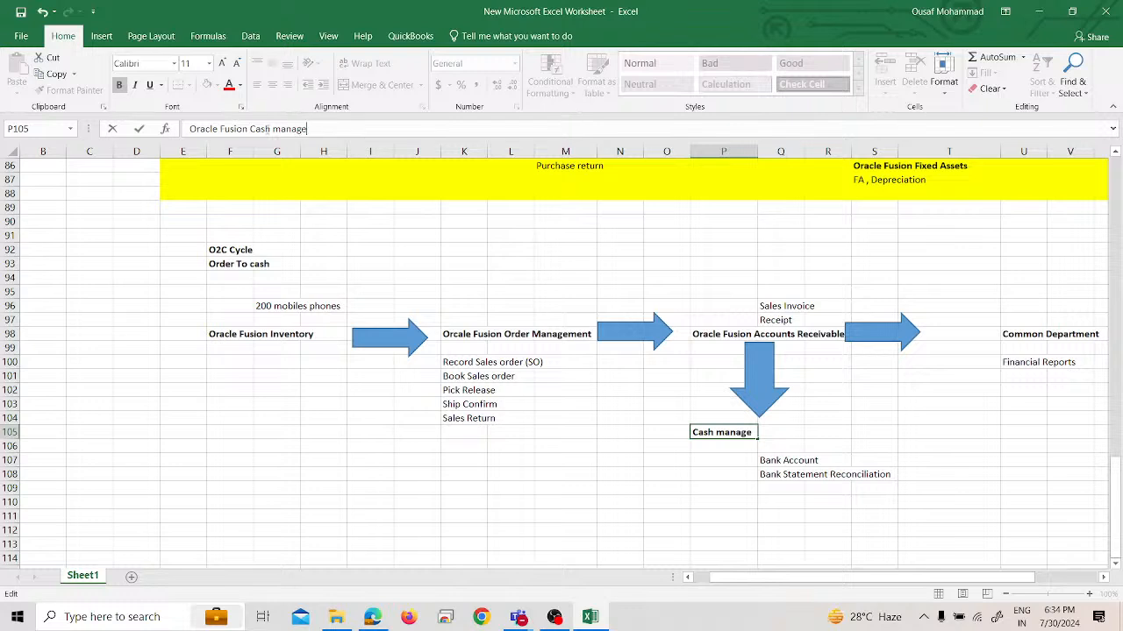
{"action": "type", "text": "ment"}
{"action": "key", "text": "Return"}
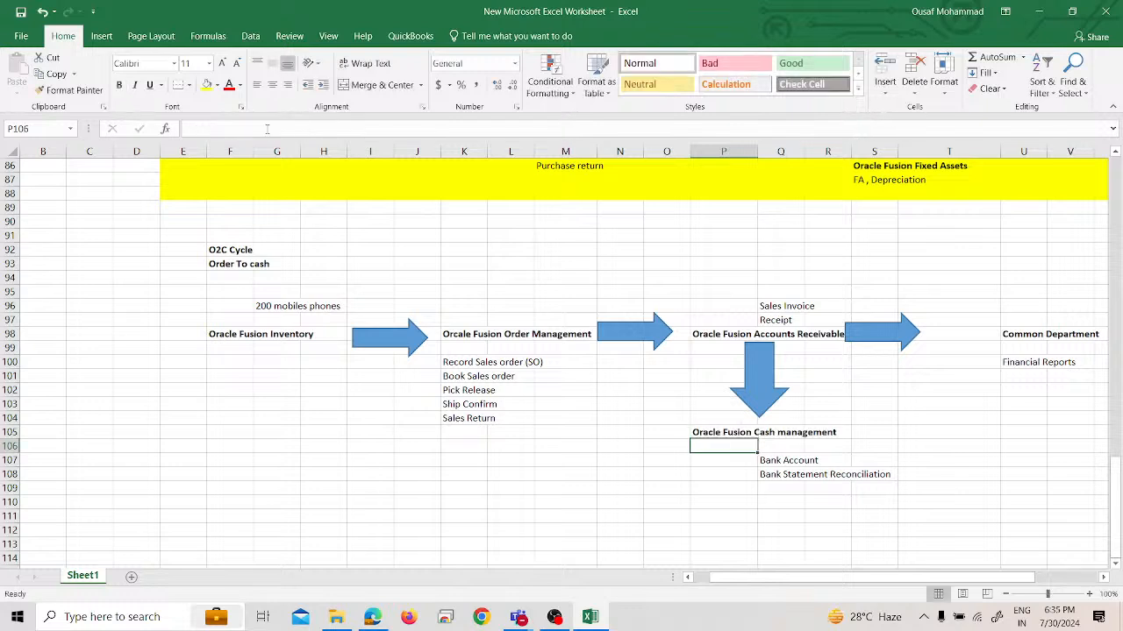
Replace the Common Department heading in cell U98 with "Oracle Fusion GL"
{"action": "left_click", "coordinate": [1017, 331]}
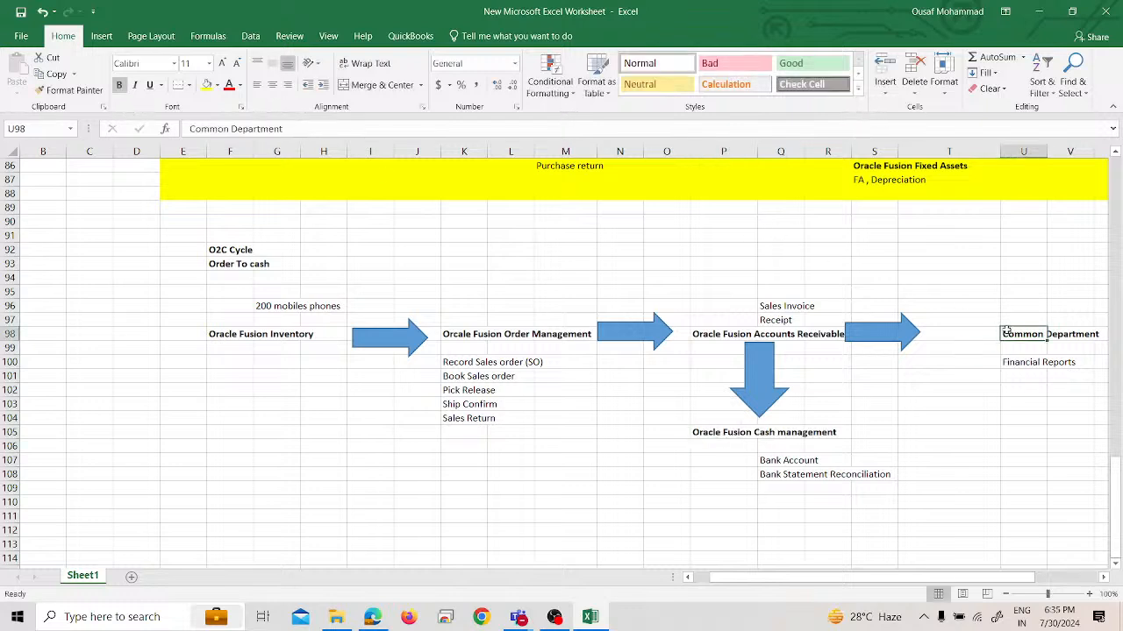
{"action": "triple_click", "coordinate": [404, 129]}
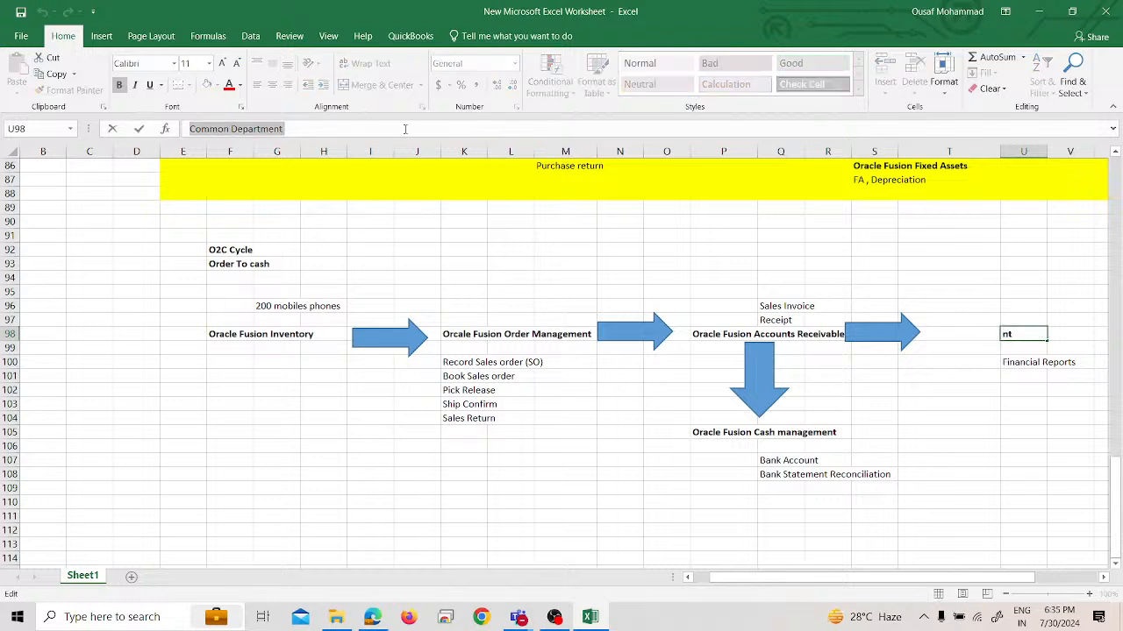
{"action": "type", "text": "Oracle F"}
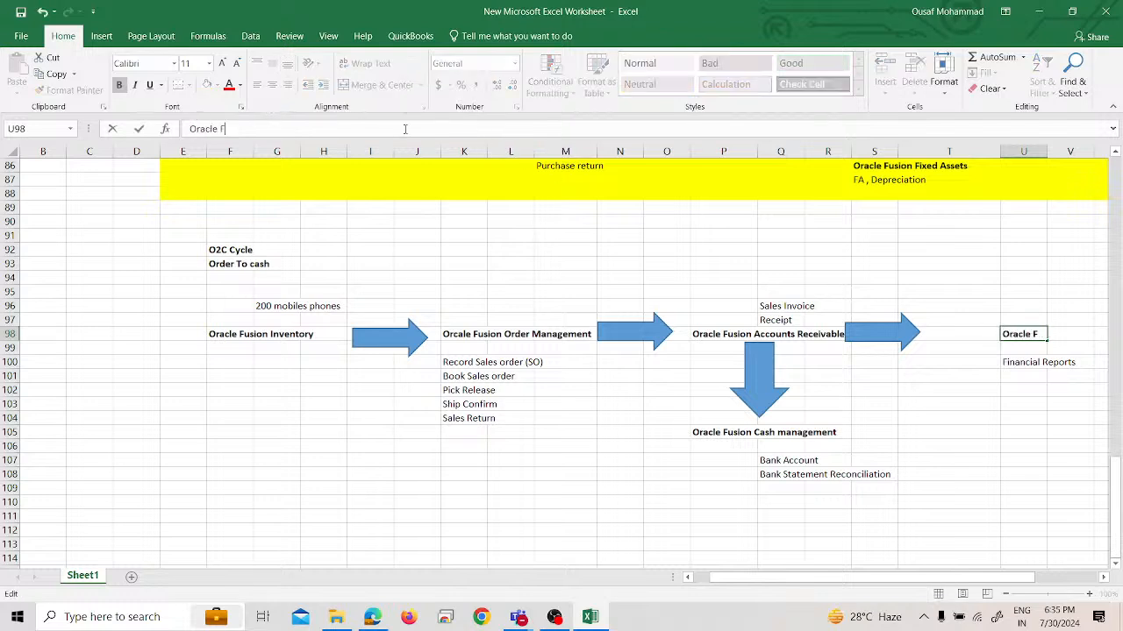
{"action": "type", "text": "usion GL"}
{"action": "key", "text": "Return"}
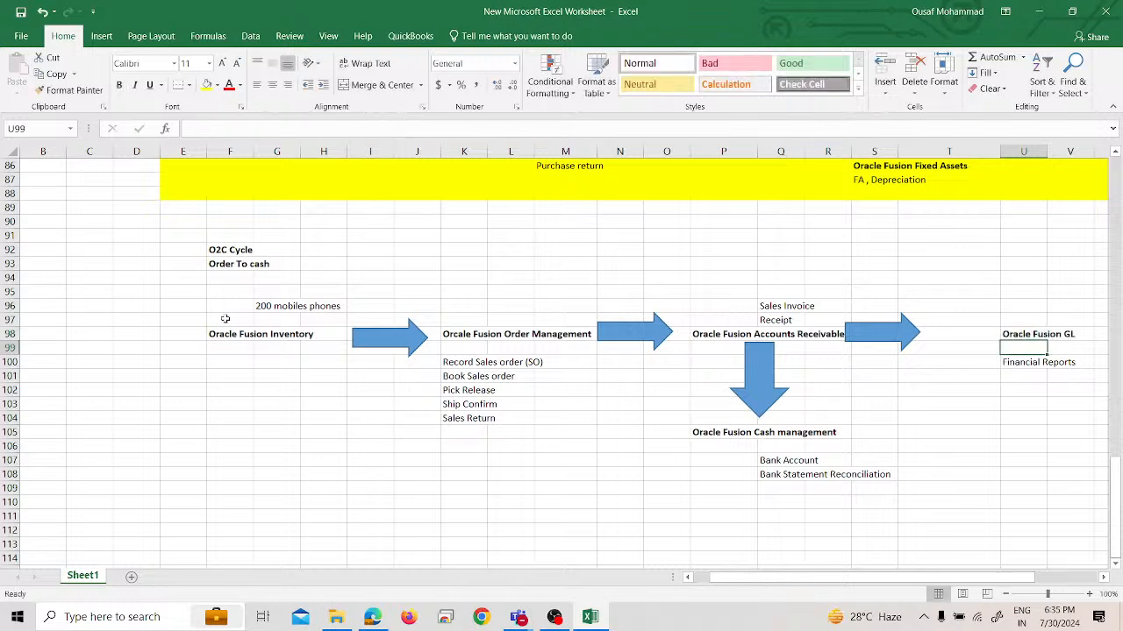
Fill the whole O2C Cycle block, cells E92 to V109, with orange
{"action": "left_click_drag", "start_coordinate": [168, 246], "coordinate": [1061, 491]}
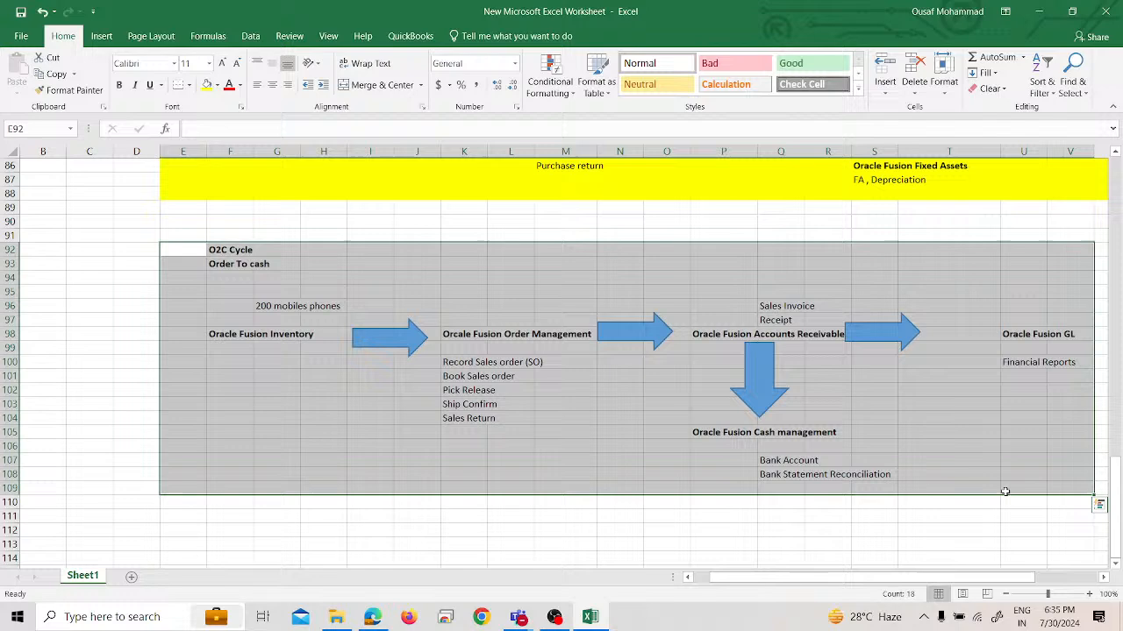
{"action": "left_click", "coordinate": [217, 85]}
{"action": "left_click", "coordinate": [233, 194]}
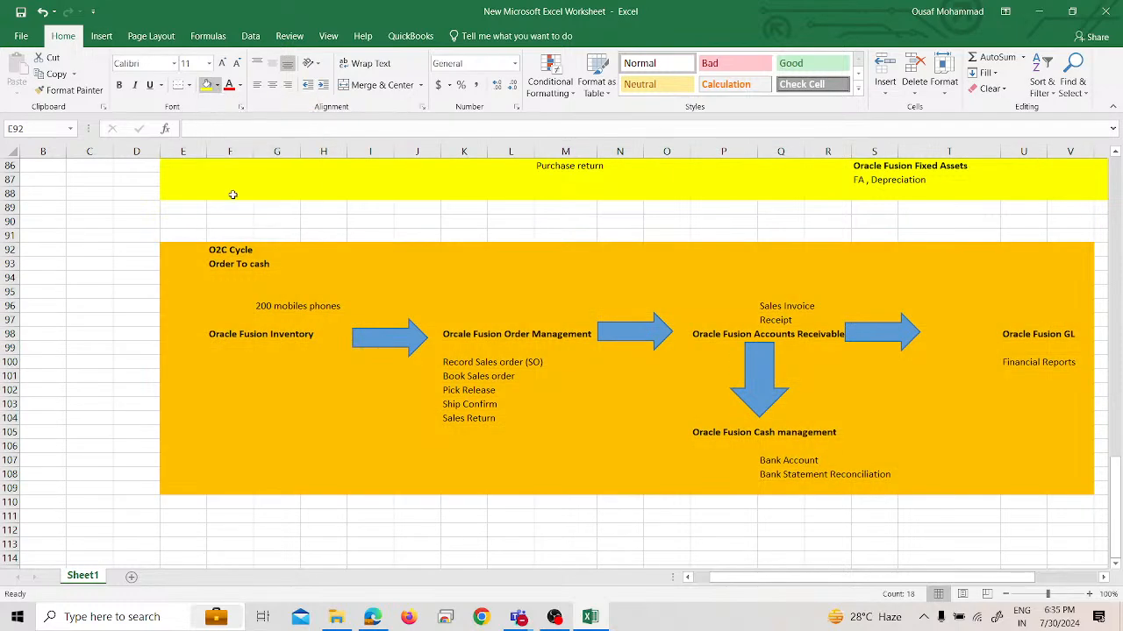
{"action": "left_click", "coordinate": [445, 220]}
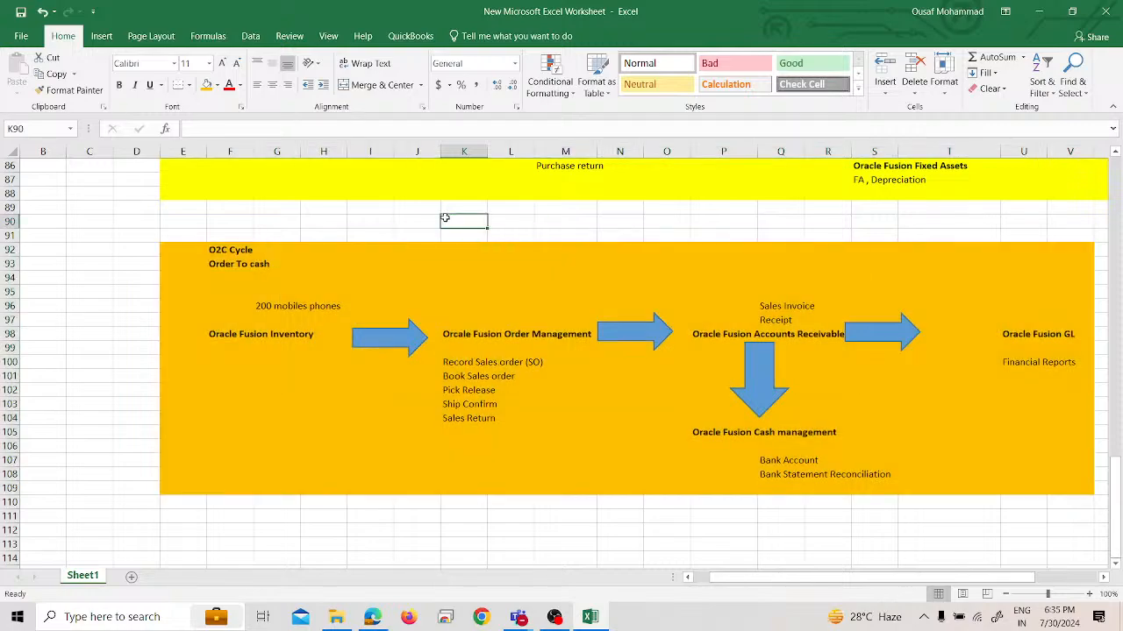
Review the finished Procure To Pay and Order To Cash diagrams, including the General Ledger headings at their far ends
{"action": "scroll", "coordinate": [514, 545], "scroll_direction": "up", "scroll_amount": 1}
{"action": "scroll", "coordinate": [515, 545], "scroll_direction": "up", "scroll_amount": 5}
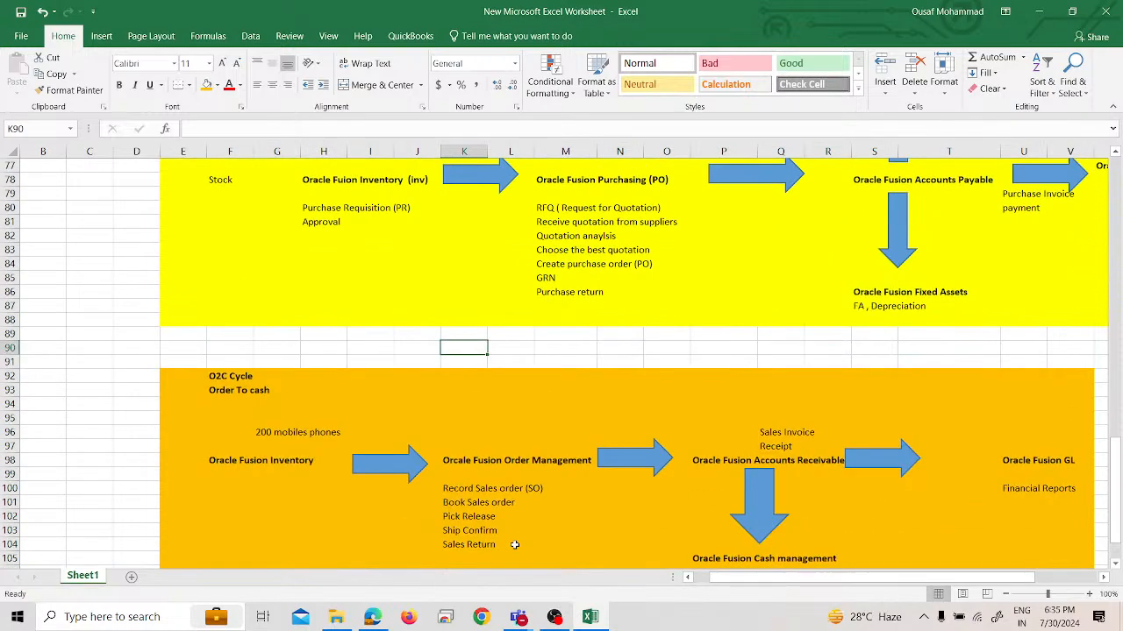
{"action": "scroll", "coordinate": [515, 544], "scroll_direction": "down", "scroll_amount": 2}
{"action": "scroll", "coordinate": [515, 545], "scroll_direction": "down", "scroll_amount": 5}
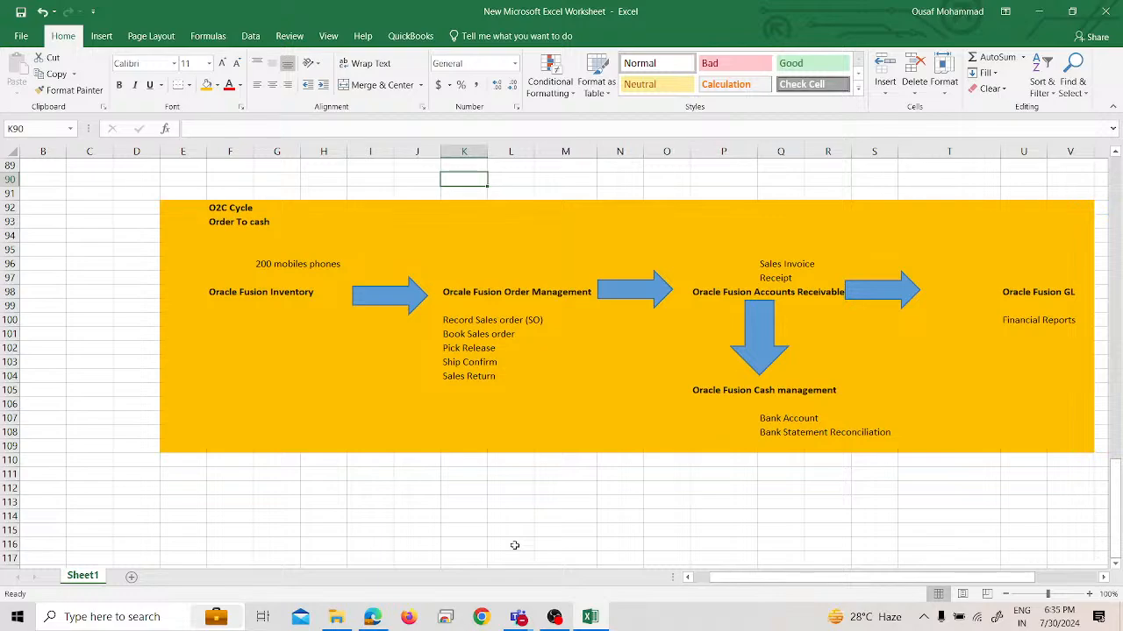
{"action": "scroll", "coordinate": [515, 546], "scroll_direction": "up", "scroll_amount": 20}
{"action": "scroll", "coordinate": [515, 545], "scroll_direction": "down", "scroll_amount": 20}
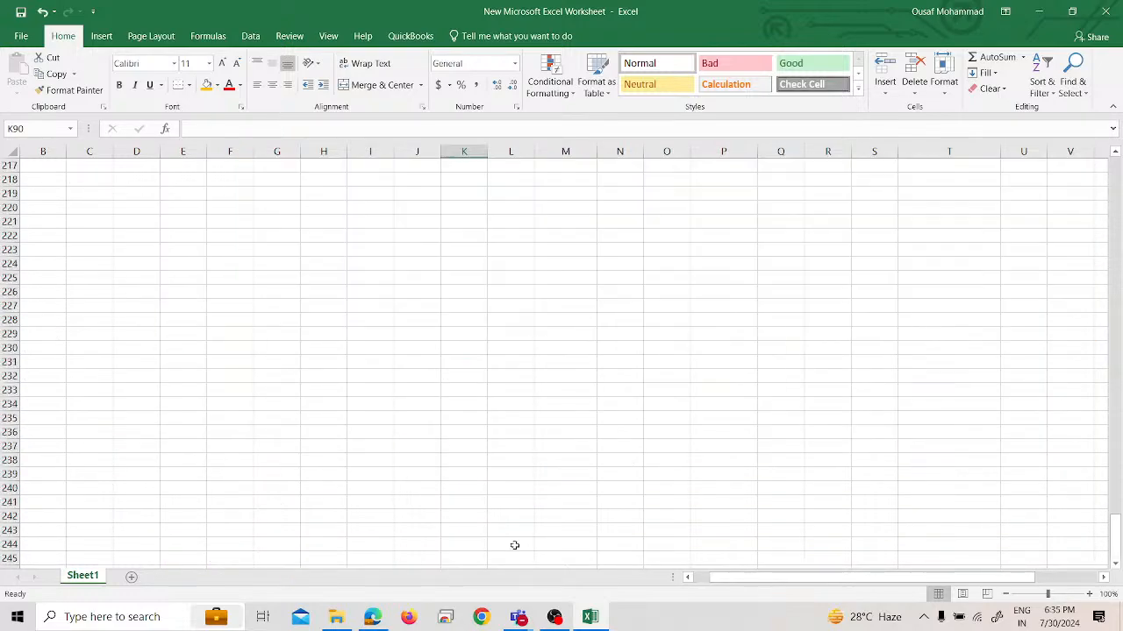
{"action": "scroll", "coordinate": [515, 545], "scroll_direction": "up", "scroll_amount": 20}
{"action": "scroll", "coordinate": [515, 545], "scroll_direction": "down", "scroll_amount": 20}
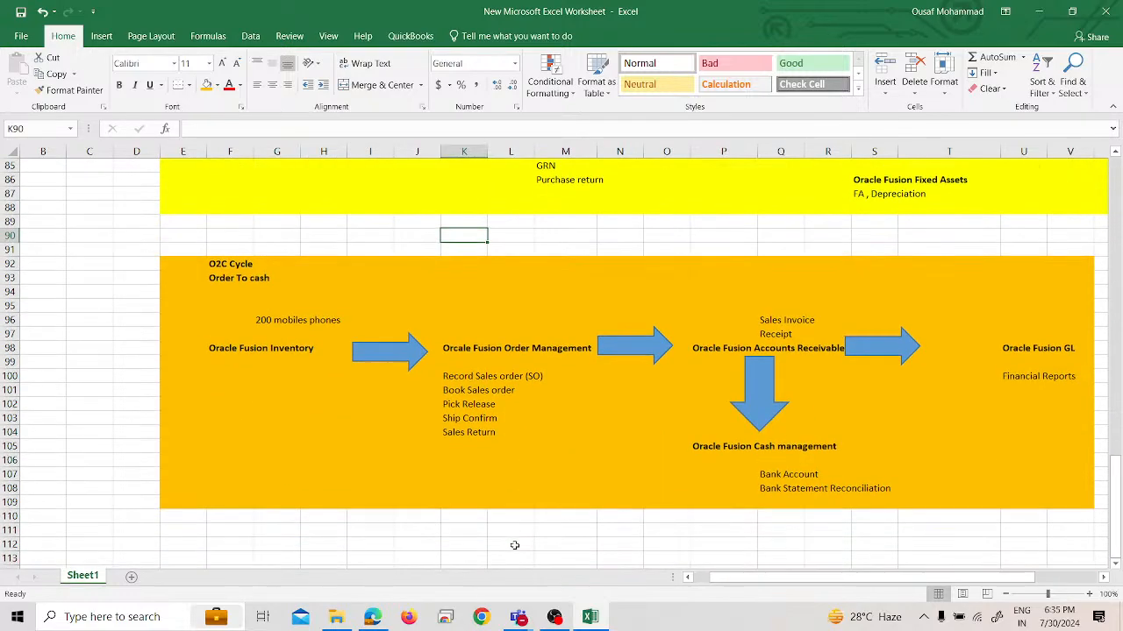
{"action": "scroll", "coordinate": [514, 545], "scroll_direction": "up", "scroll_amount": 12}
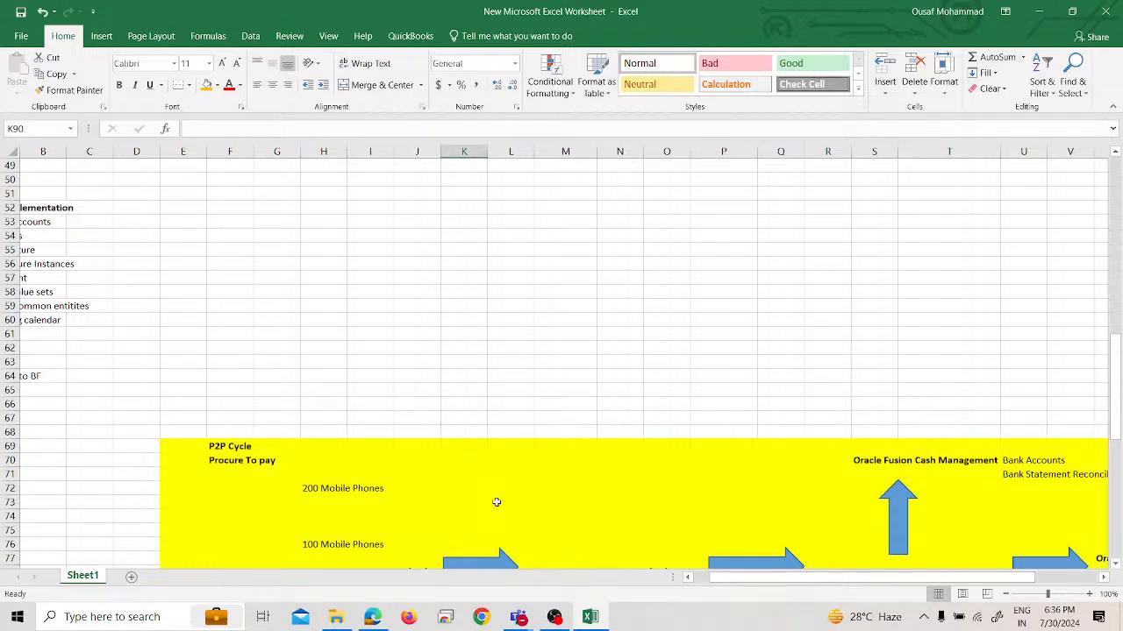
{"action": "scroll", "coordinate": [500, 465], "scroll_direction": "down", "scroll_amount": 6}
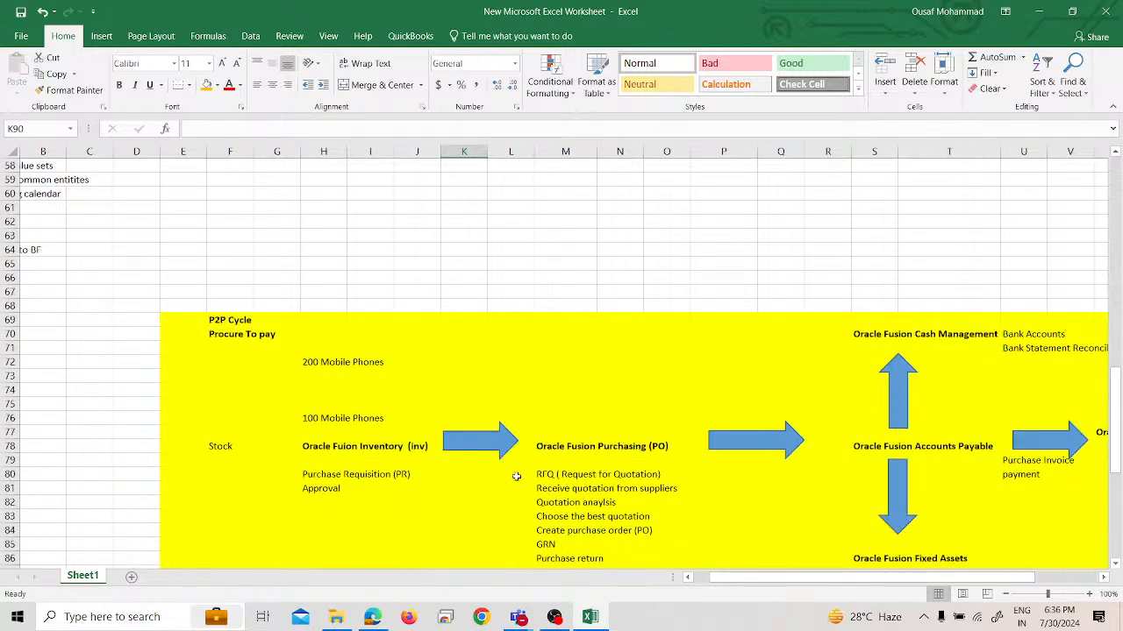
{"action": "left_click_drag", "start_coordinate": [804, 577], "coordinate": [866, 577]}
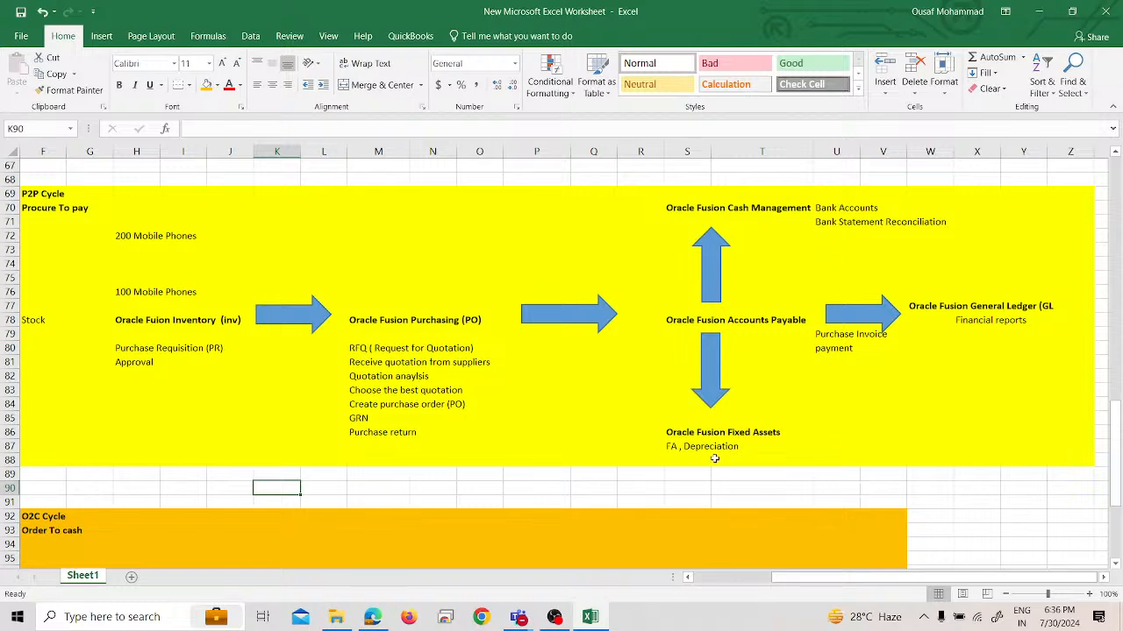
{"action": "scroll", "coordinate": [953, 360], "scroll_direction": "down", "scroll_amount": 5}
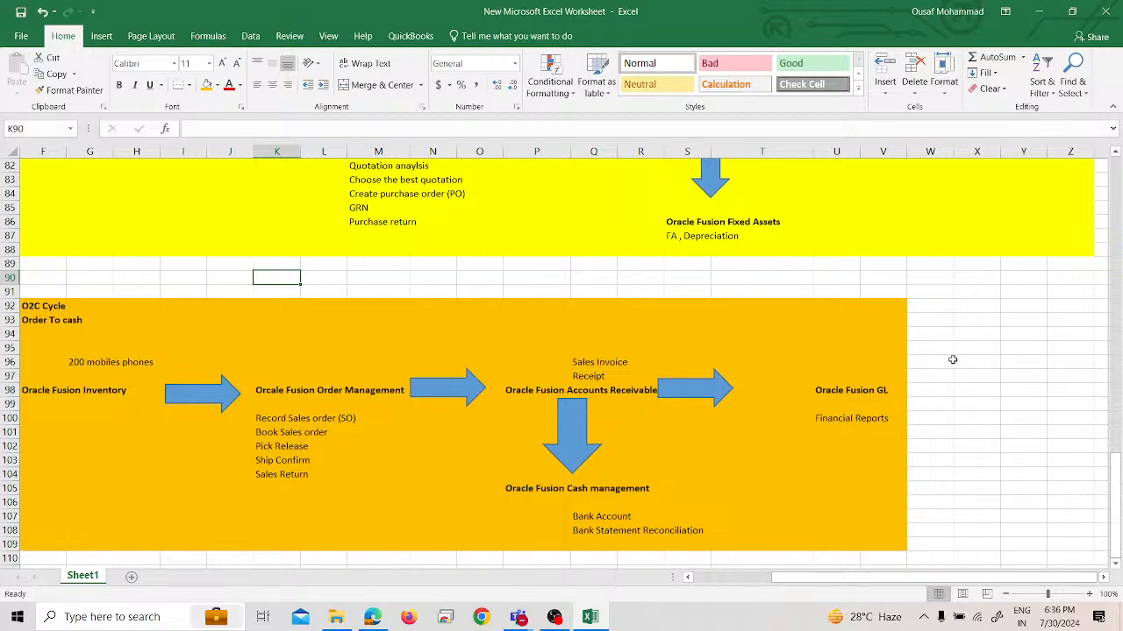
Switch to the Edge browser and open the Oracle Fusion Cloud Applications home page in a new tab
{"action": "left_click", "coordinate": [373, 616]}
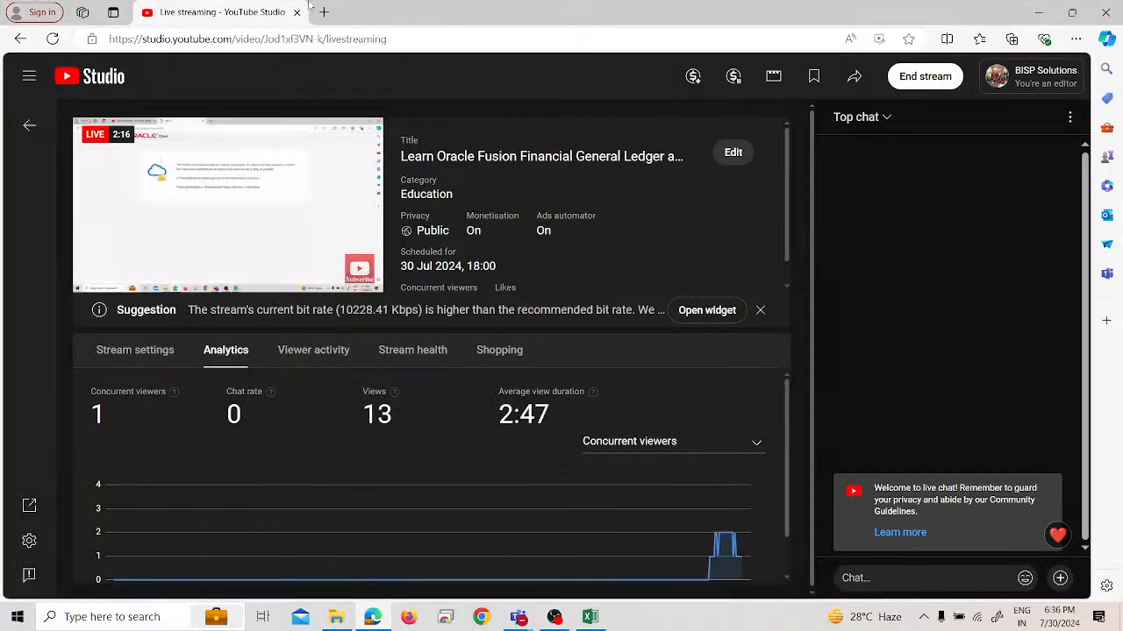
{"action": "left_click", "coordinate": [323, 12]}
{"action": "left_click", "coordinate": [250, 64]}
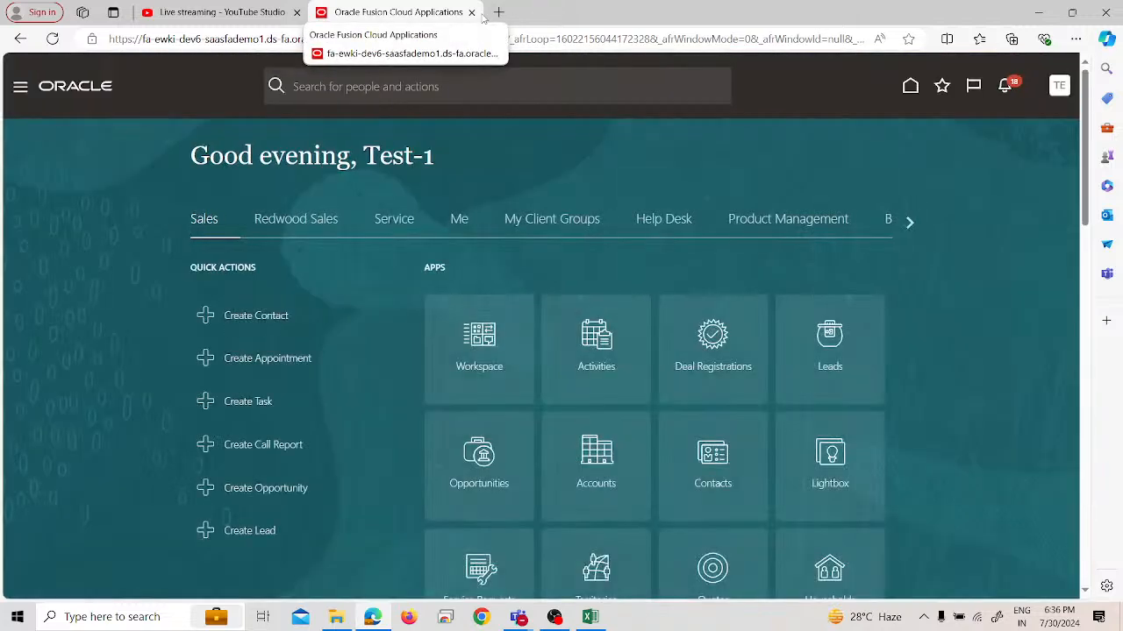
{"action": "scroll", "coordinate": [581, 526], "scroll_direction": "down", "scroll_amount": 2}
{"action": "scroll", "coordinate": [580, 526], "scroll_direction": "up", "scroll_amount": 2}
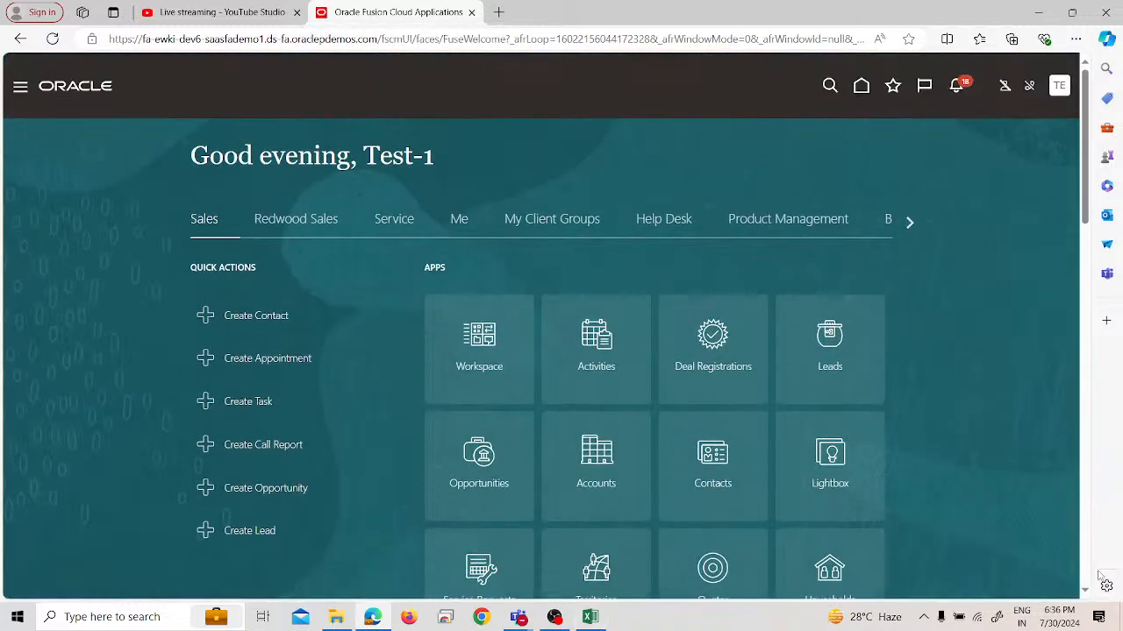
{"action": "scroll", "coordinate": [570, 517], "scroll_direction": "down", "scroll_amount": 2}
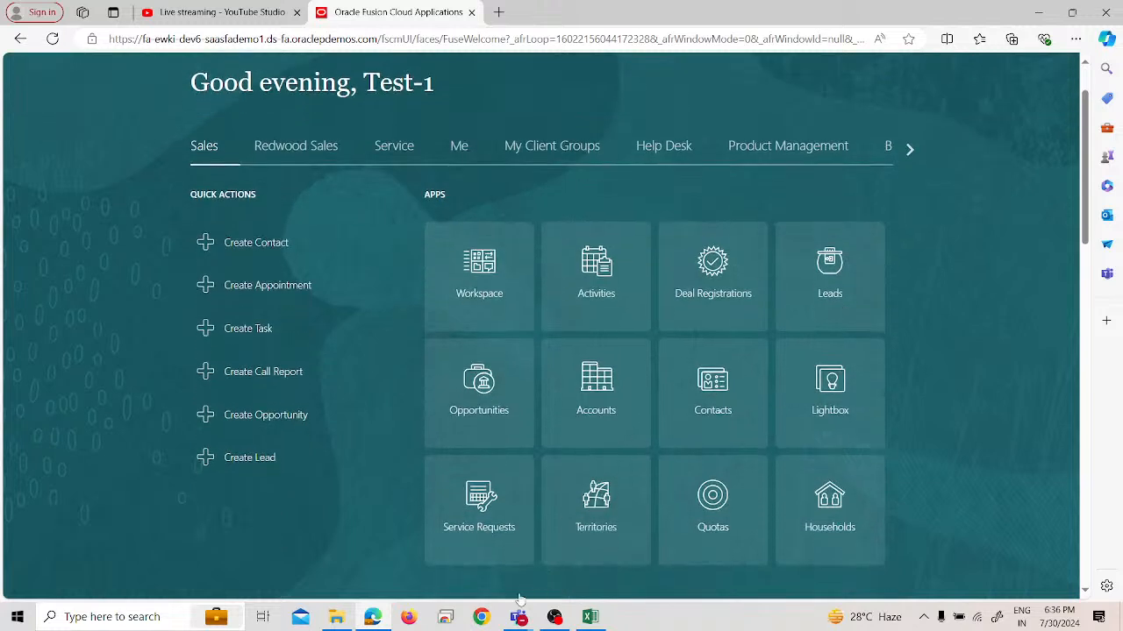
{"action": "mouse_move", "coordinate": [394, 620]}
{"action": "scroll", "coordinate": [414, 333], "scroll_direction": "up", "scroll_amount": 1}
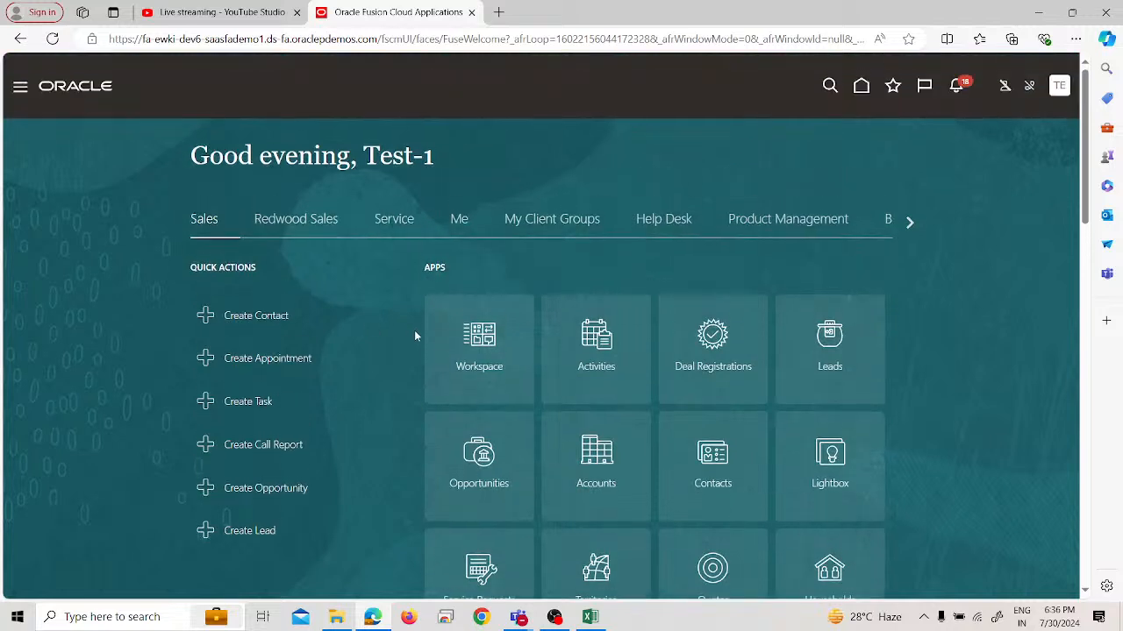
Switch back to Excel and close the cycle diagram workbook
{"action": "left_click", "coordinate": [588, 619]}
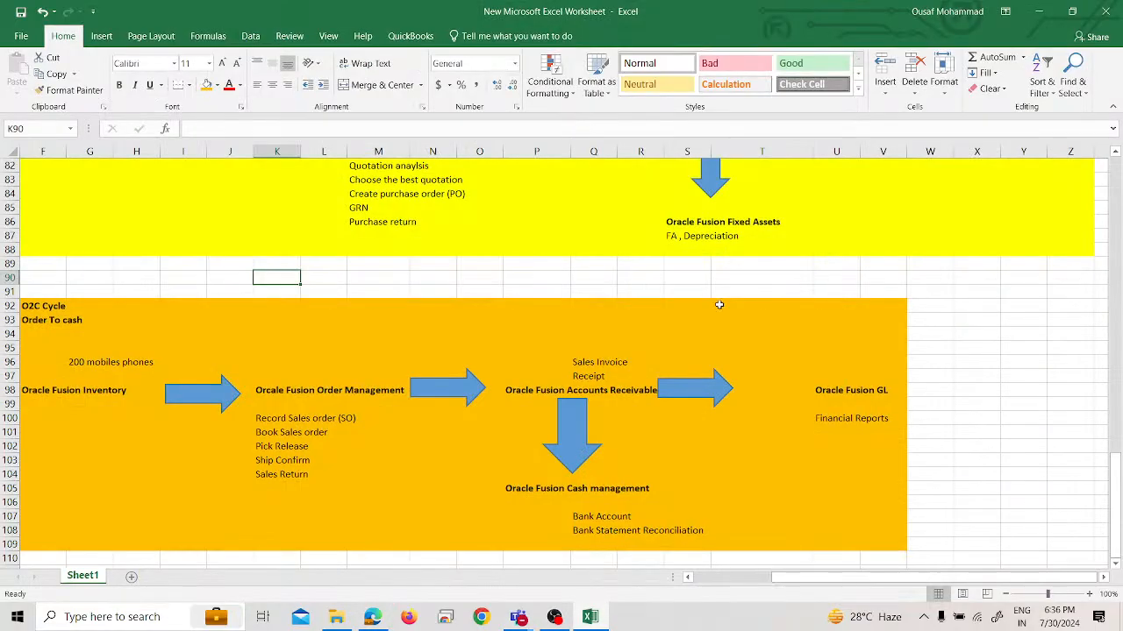
{"action": "left_click", "coordinate": [1105, 12]}
{"action": "left_click", "coordinate": [516, 342]}
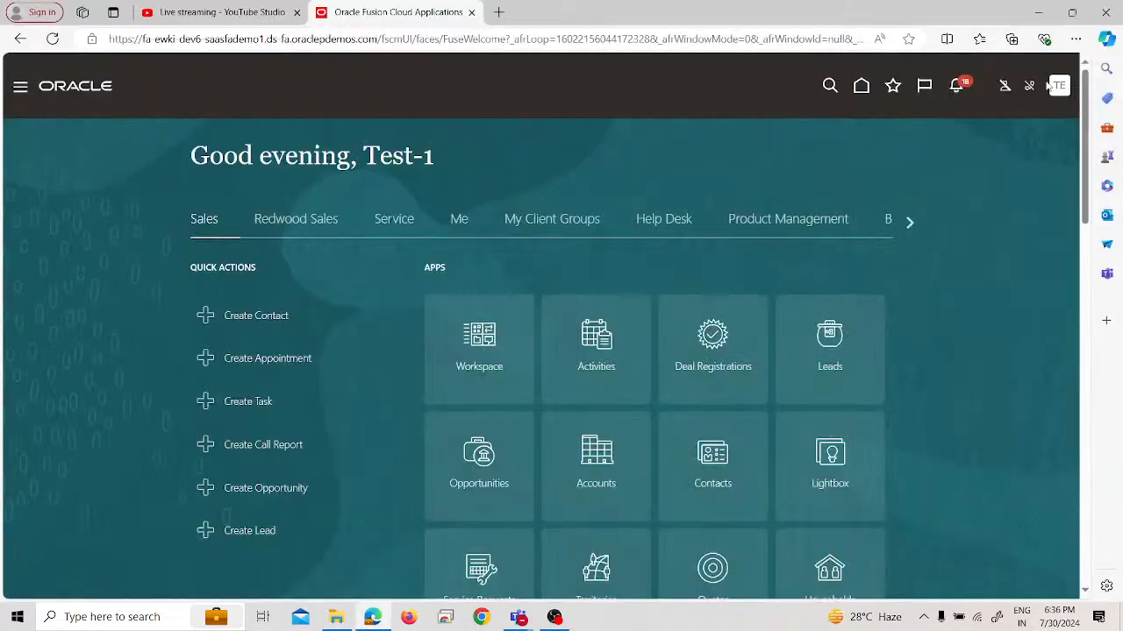
Open Setup and Maintenance in Oracle Fusion and go to its task search page
{"action": "left_click", "coordinate": [1060, 86]}
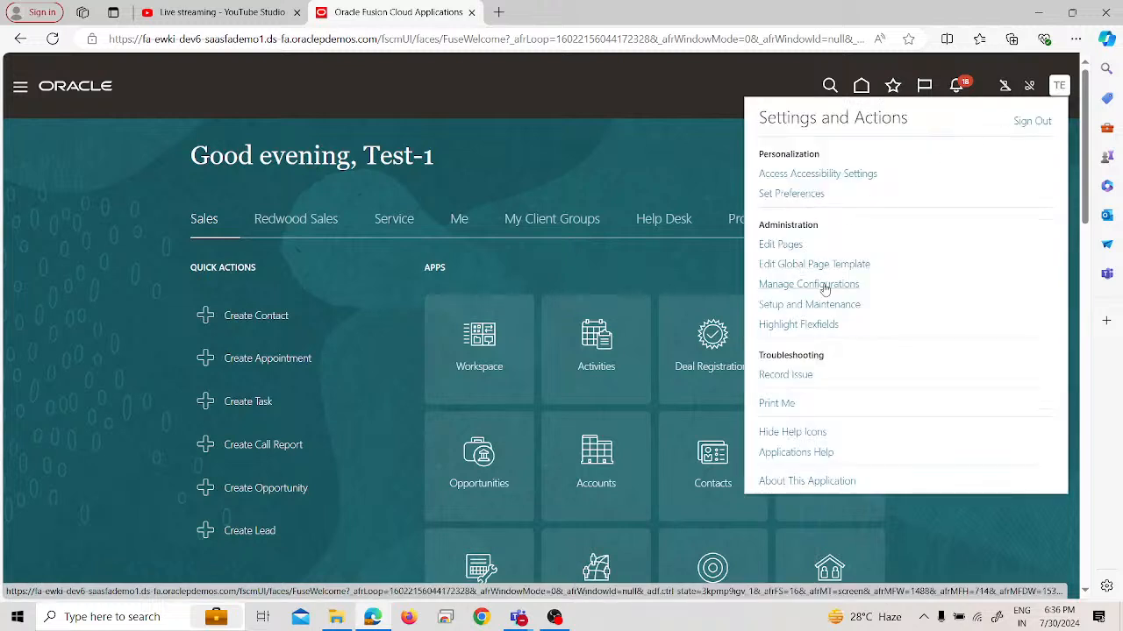
{"action": "left_click", "coordinate": [825, 314]}
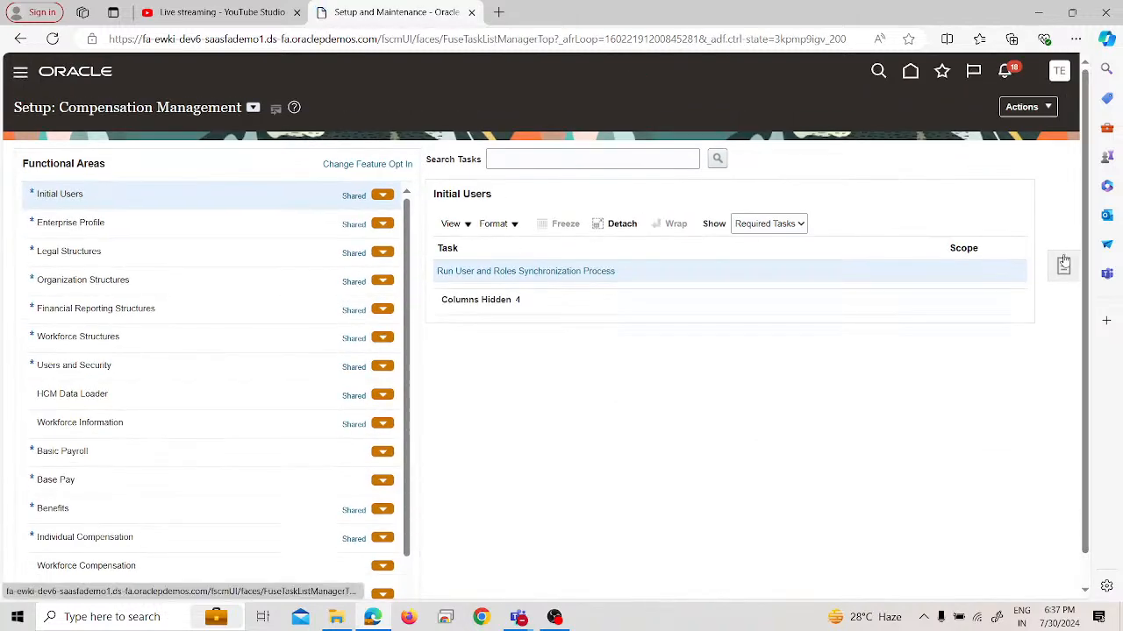
{"action": "left_click", "coordinate": [1063, 264]}
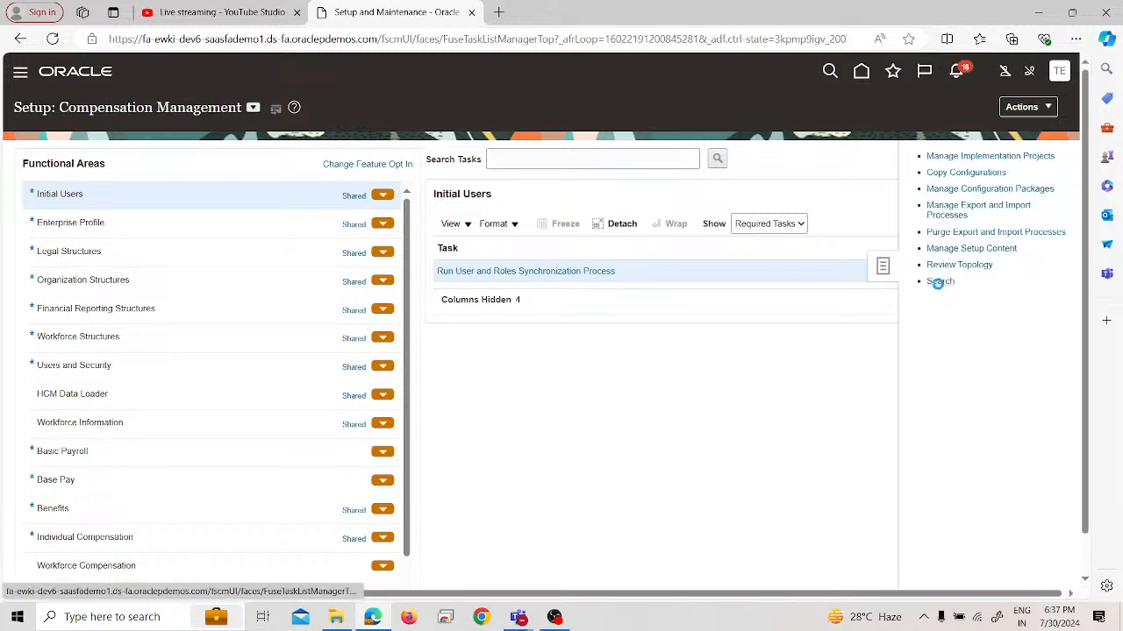
{"action": "left_click", "coordinate": [938, 281]}
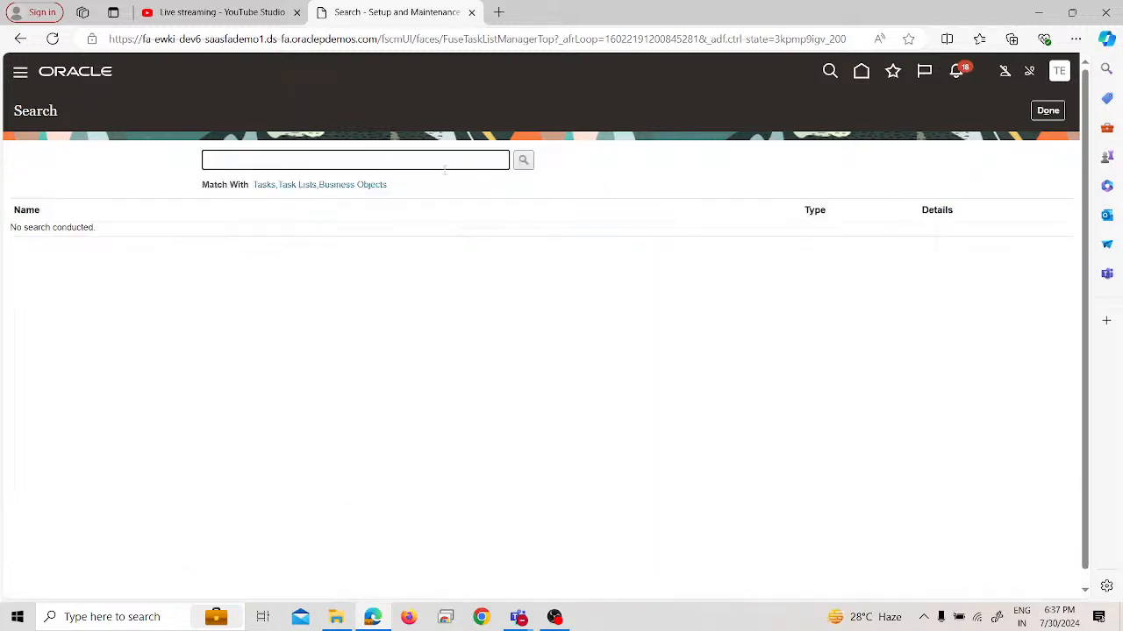
Search the setup tasks for "rapid" and open the Define Common Financials Configuration for Rapid Implementation task list
{"action": "type", "text": "rapid"}
{"action": "key", "text": "Return"}
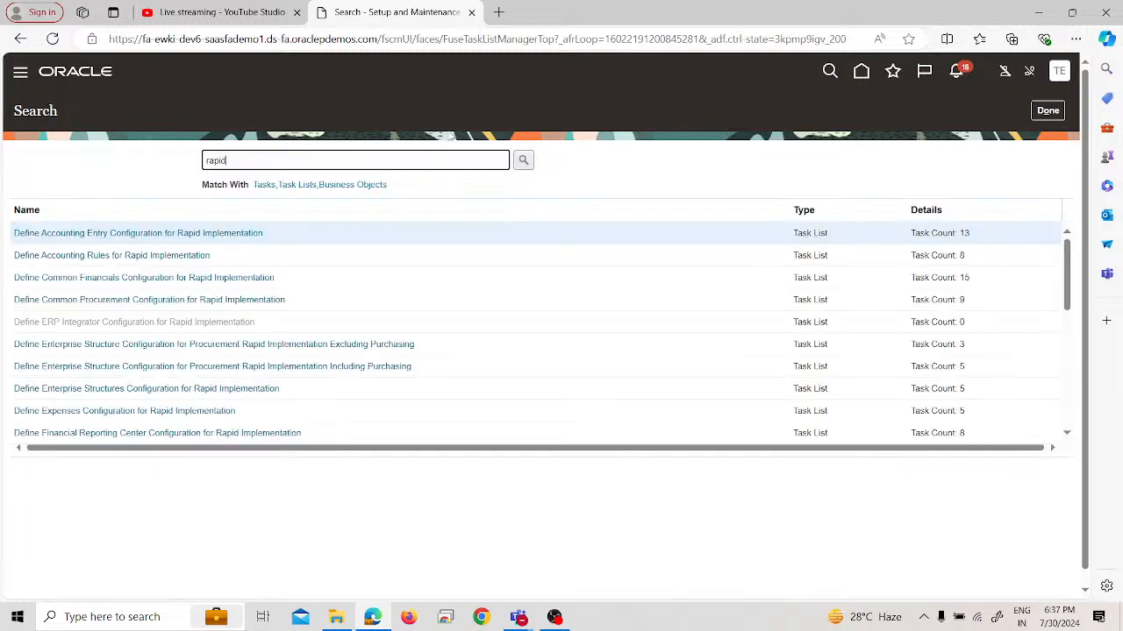
{"action": "left_click", "coordinate": [132, 279]}
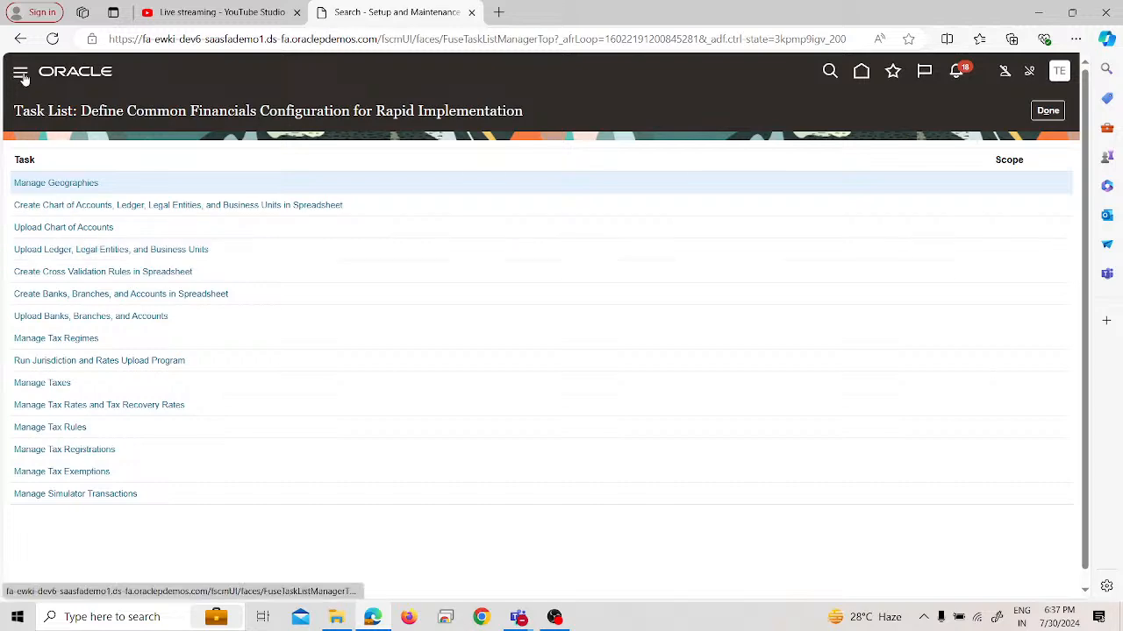
Open the Scheduled Processes page from the Tools group of Oracle Fusion
{"action": "left_click", "coordinate": [22, 77]}
{"action": "scroll", "coordinate": [123, 267], "scroll_direction": "down", "scroll_amount": 3}
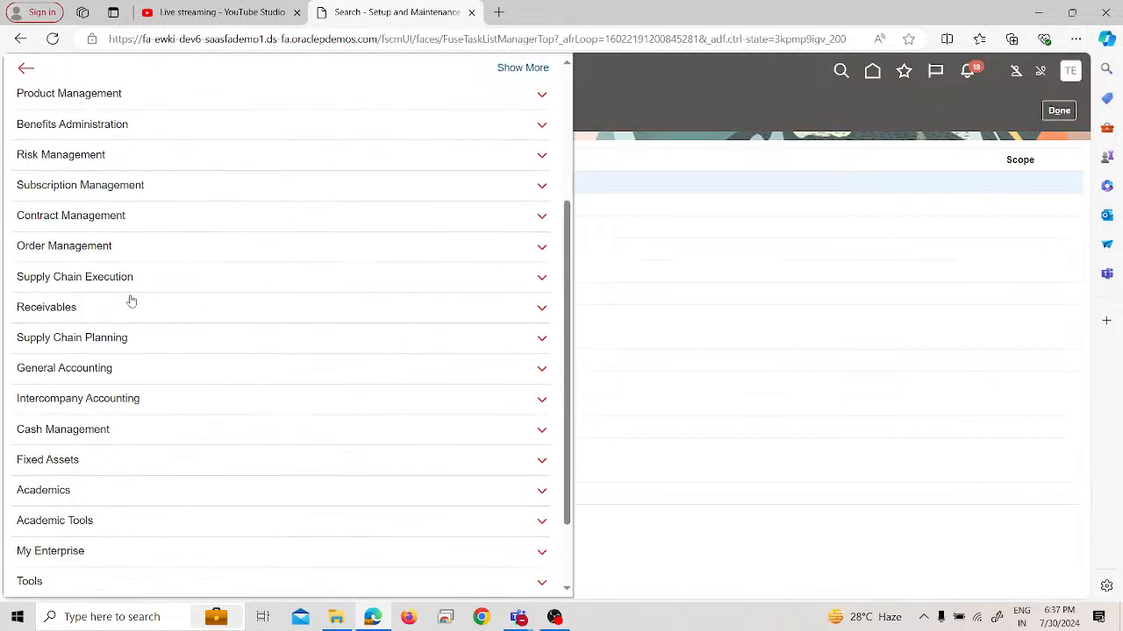
{"action": "scroll", "coordinate": [135, 378], "scroll_direction": "down", "scroll_amount": 2}
{"action": "left_click", "coordinate": [114, 491]}
{"action": "scroll", "coordinate": [111, 518], "scroll_direction": "down", "scroll_amount": 2}
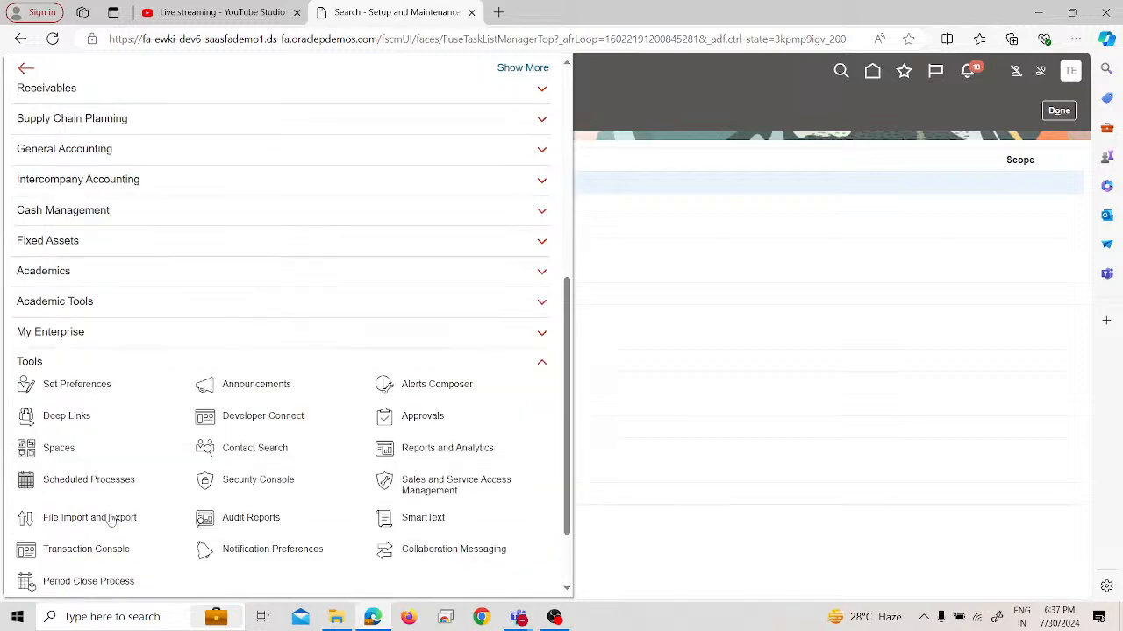
{"action": "scroll", "coordinate": [111, 519], "scroll_direction": "down", "scroll_amount": 1}
{"action": "left_click", "coordinate": [109, 407]}
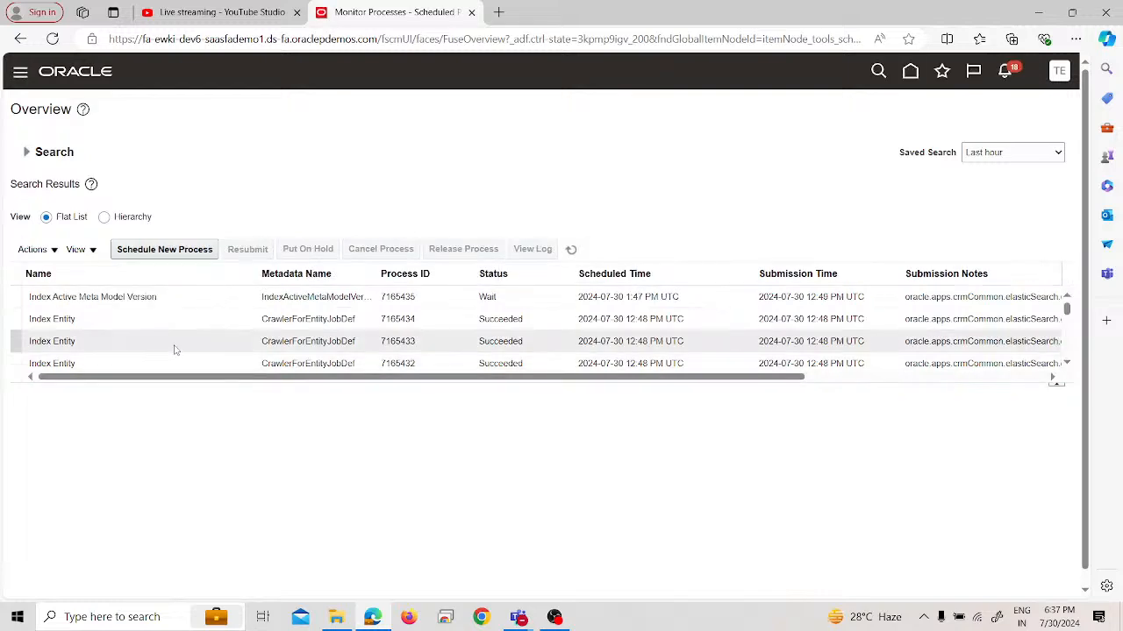
Find the Upload Enterprise Structures and Hierarchies process in the last hour's list and display its process details
{"action": "scroll", "coordinate": [309, 305], "scroll_direction": "down", "scroll_amount": 5}
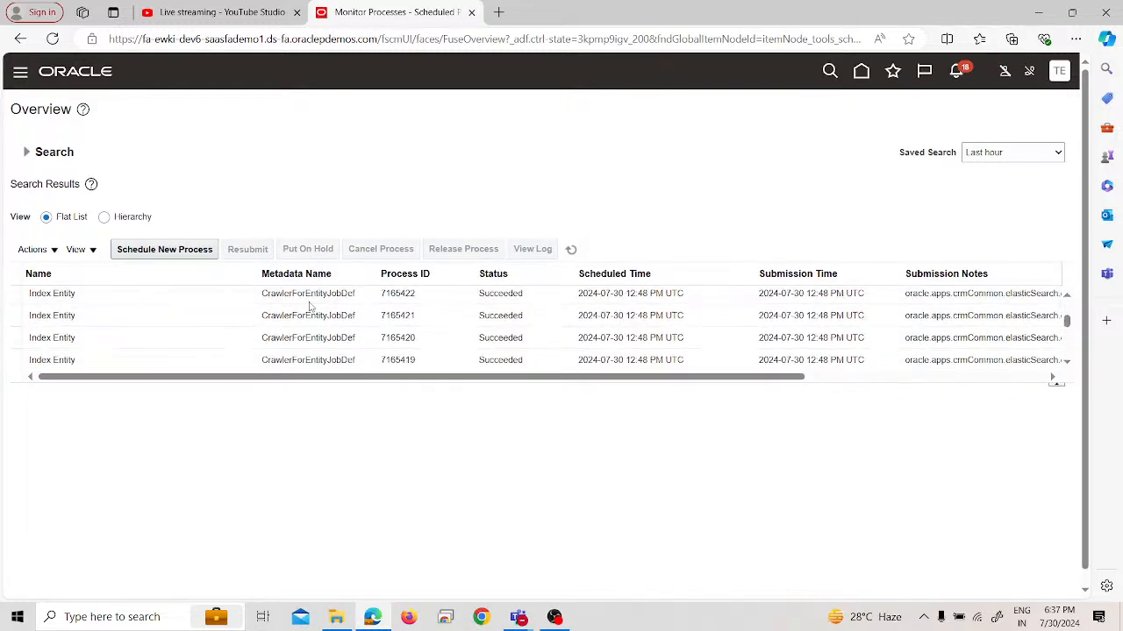
{"action": "scroll", "coordinate": [309, 304], "scroll_direction": "down", "scroll_amount": 10}
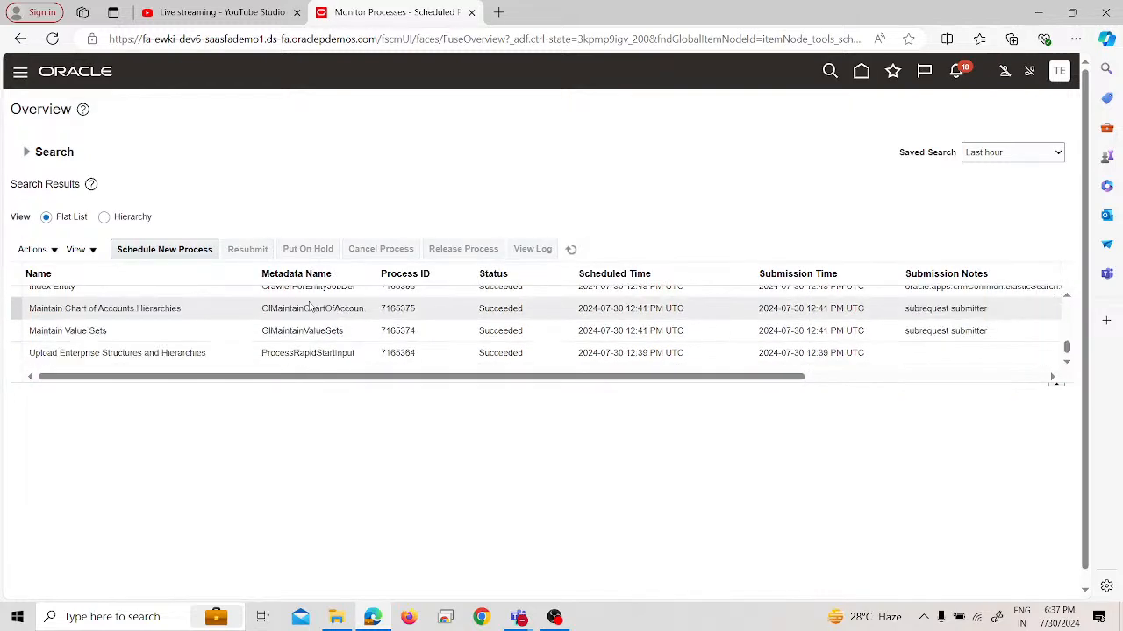
{"action": "left_click", "coordinate": [344, 353]}
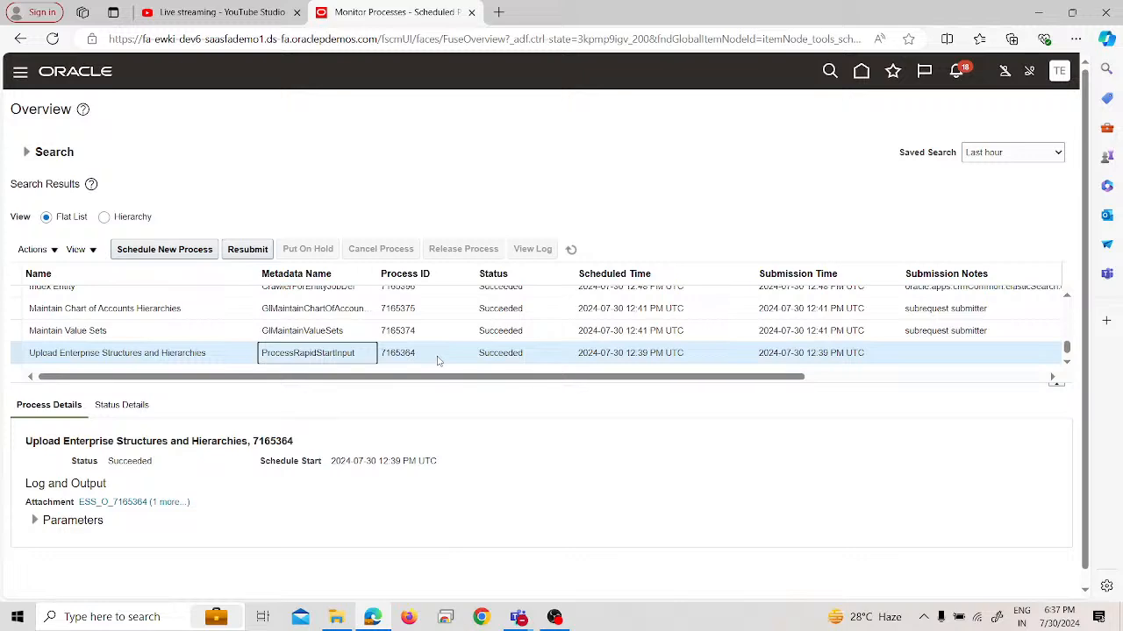
{"action": "scroll", "coordinate": [439, 360], "scroll_direction": "up", "scroll_amount": 5}
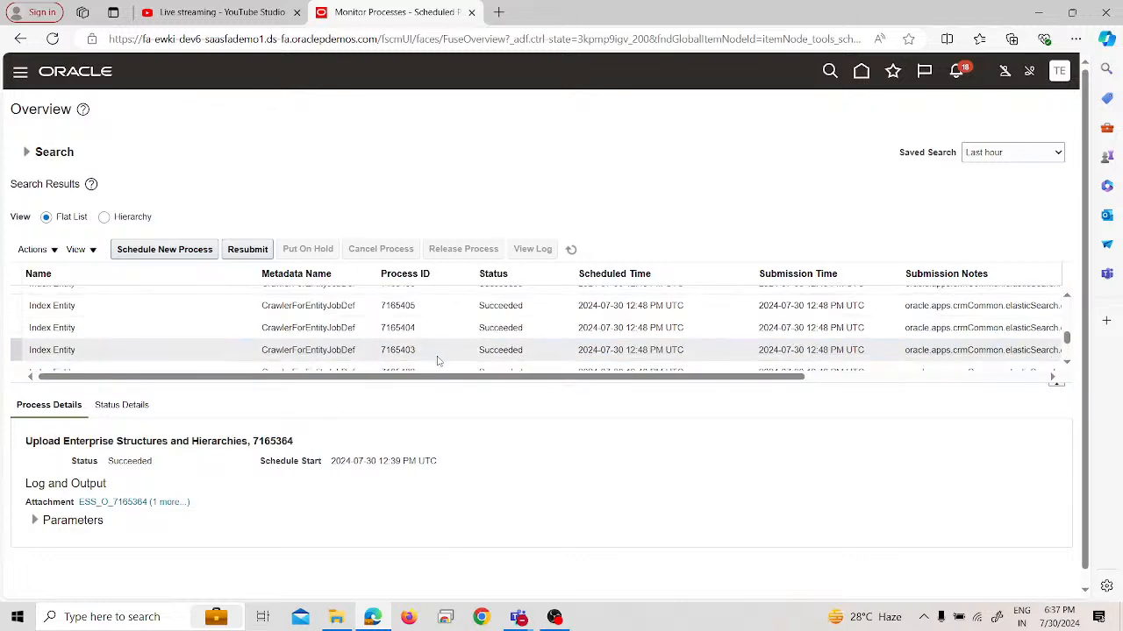
Return to the Setup and Maintenance search page and search for "rapid"
{"action": "left_click", "coordinate": [1053, 81]}
{"action": "left_click", "coordinate": [851, 290]}
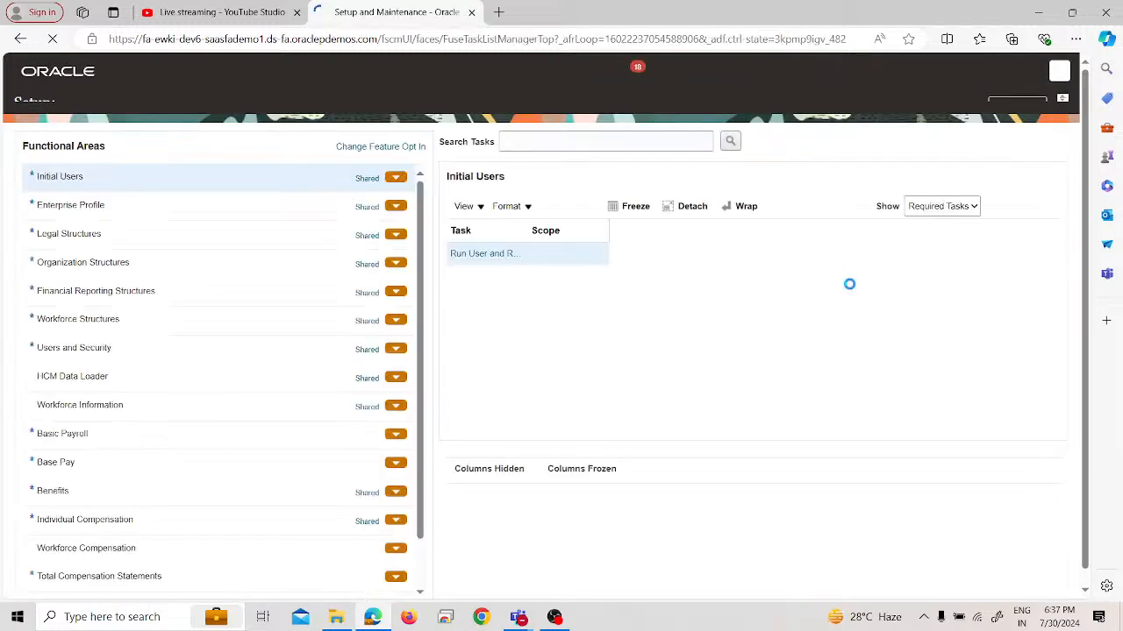
{"action": "left_click", "coordinate": [1060, 272]}
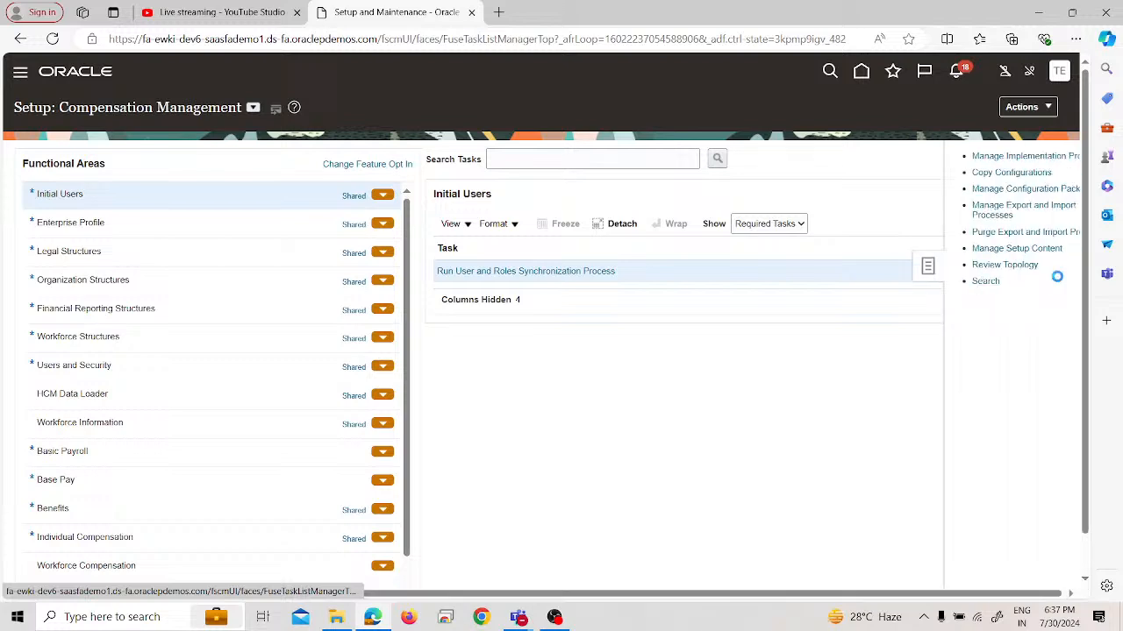
{"action": "left_click", "coordinate": [939, 281]}
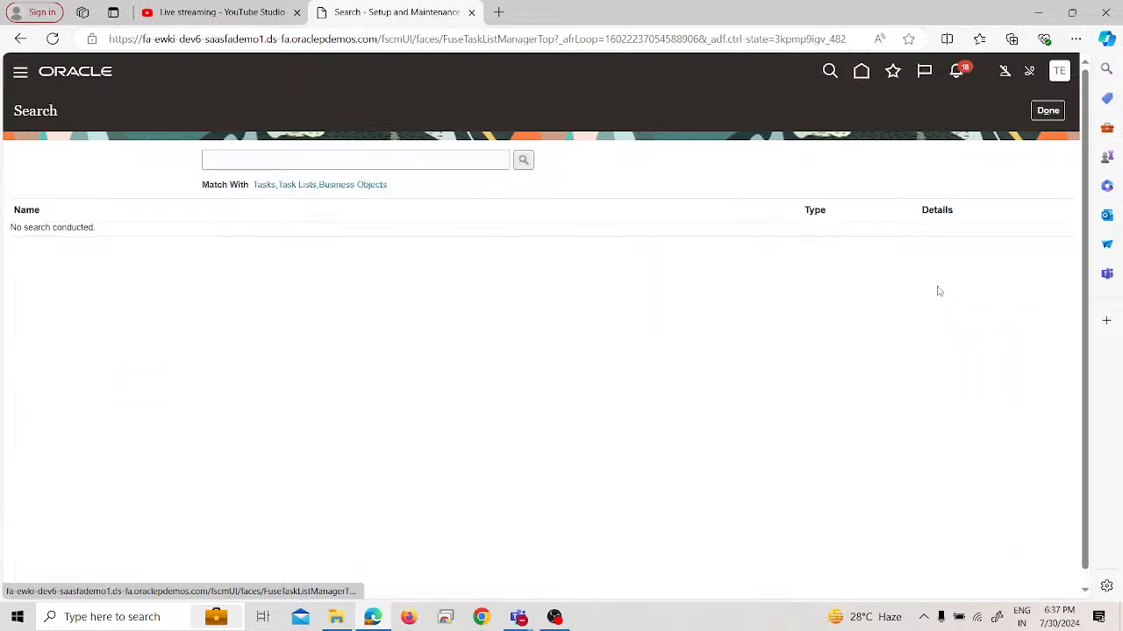
{"action": "left_click", "coordinate": [359, 160]}
{"action": "type", "text": "rapid"}
{"action": "key", "text": "Return"}
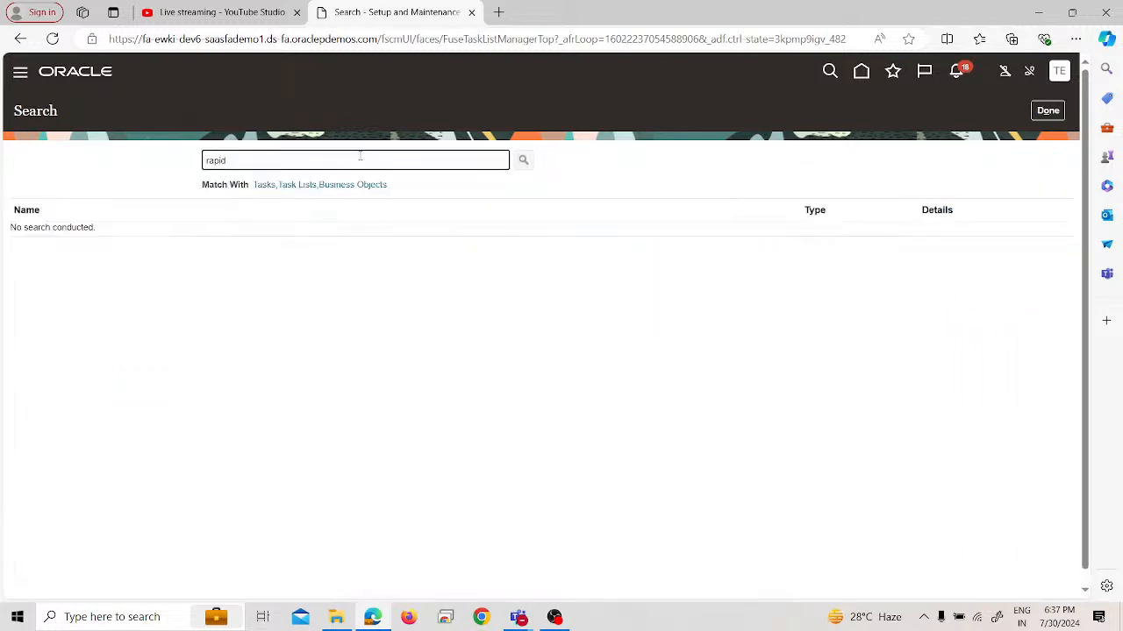
Open the Upload Ledger, Legal Entities, and Business Units task and choose the FinancialsCommonEntities zip archive as the enterprise structure data file
{"action": "left_click", "coordinate": [191, 275]}
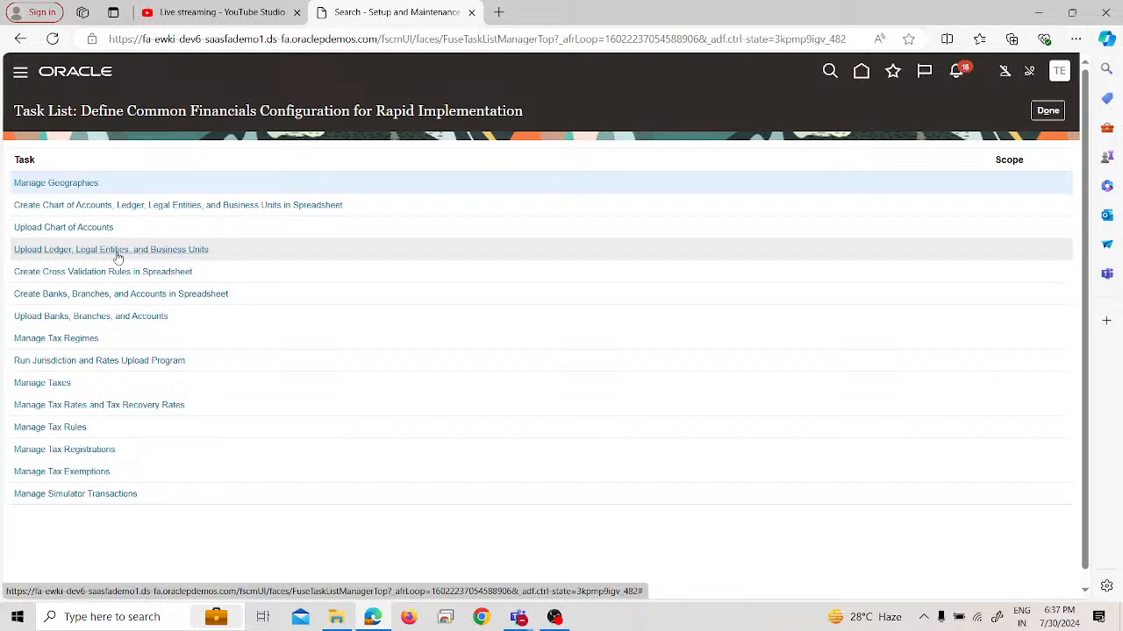
{"action": "left_click", "coordinate": [117, 251]}
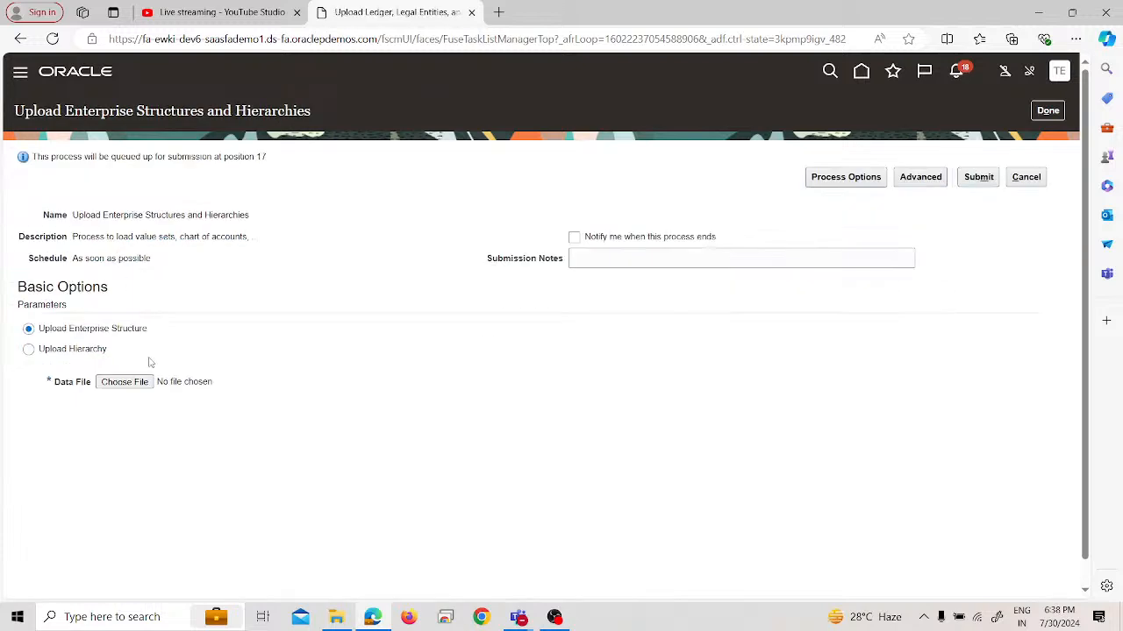
{"action": "left_click", "coordinate": [123, 382]}
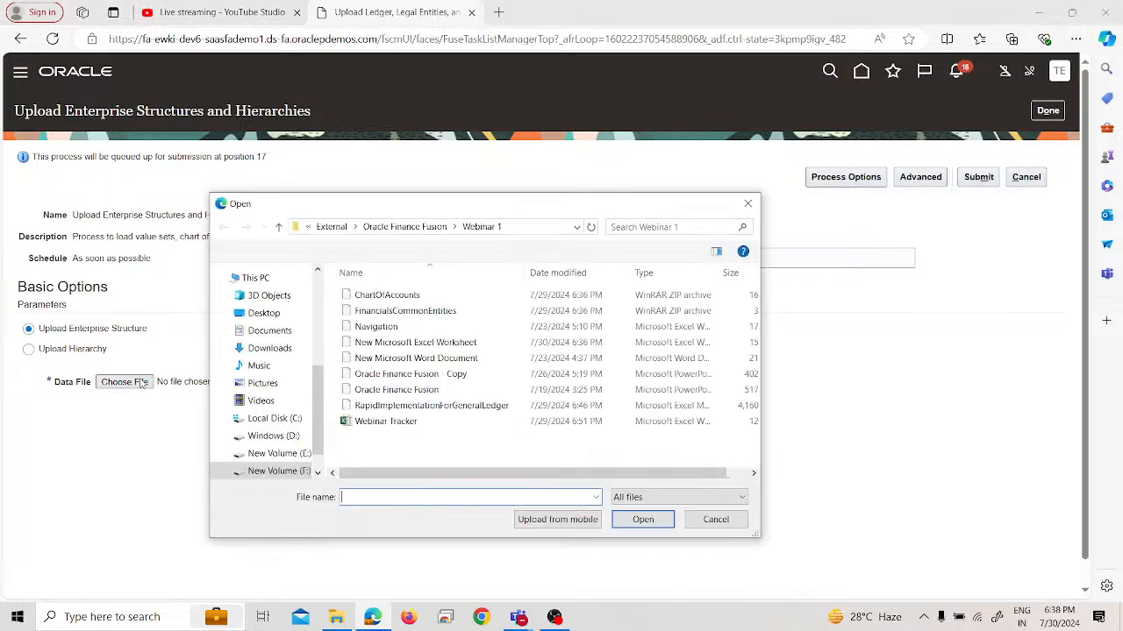
{"action": "left_click", "coordinate": [384, 312]}
{"action": "left_click", "coordinate": [642, 519]}
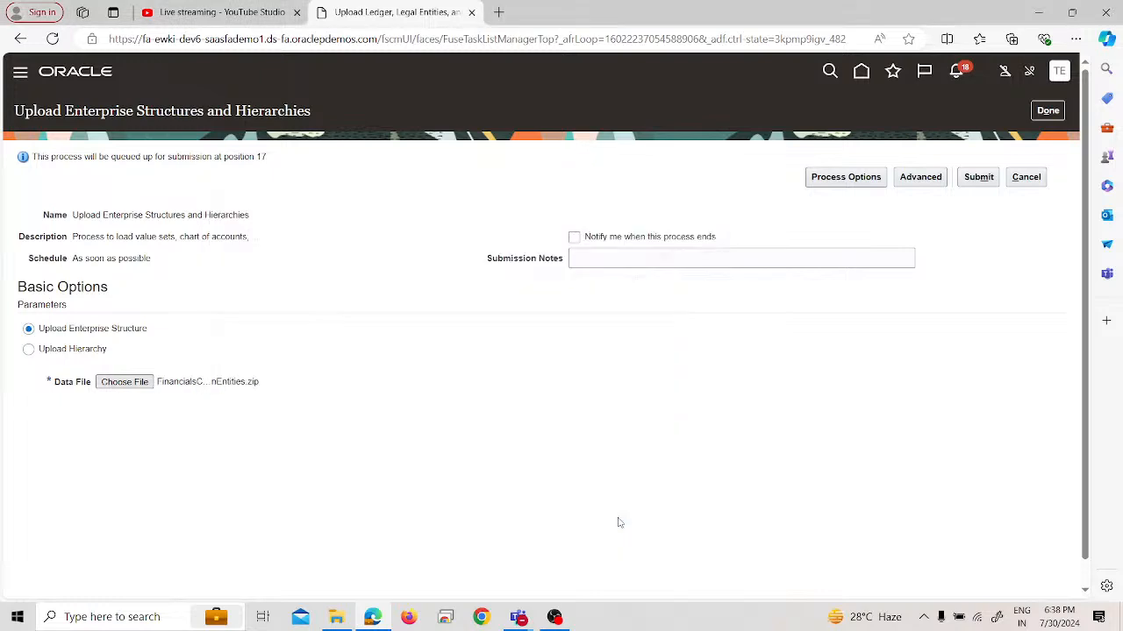
Submit the Upload Enterprise Structures and Hierarchies process and refresh the resulting process list
{"action": "left_click", "coordinate": [972, 179]}
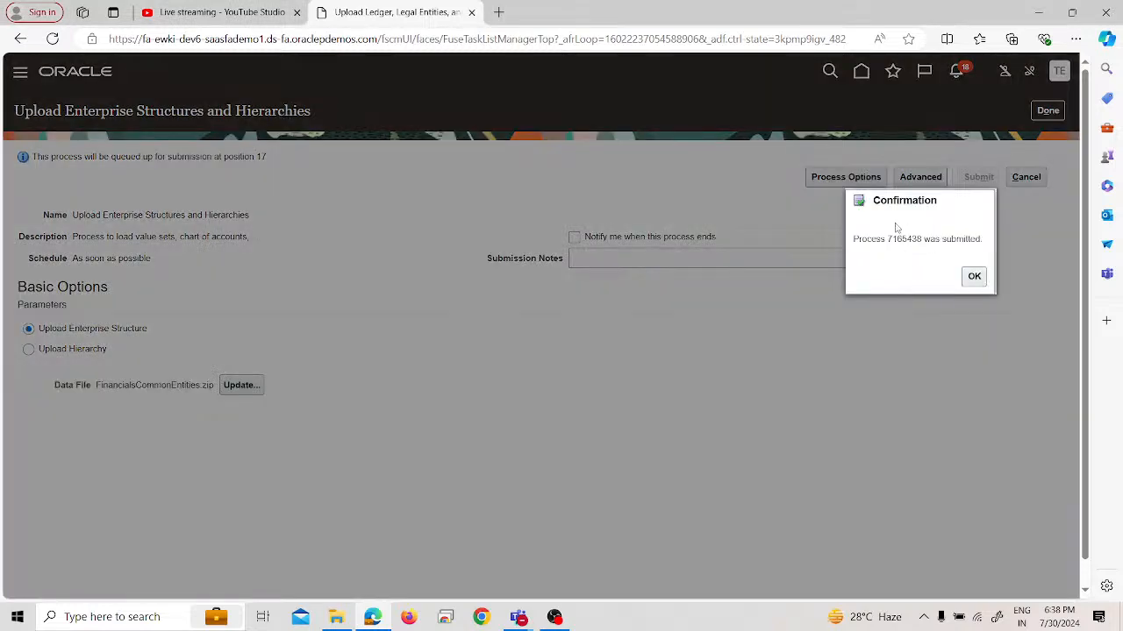
{"action": "left_click", "coordinate": [974, 277]}
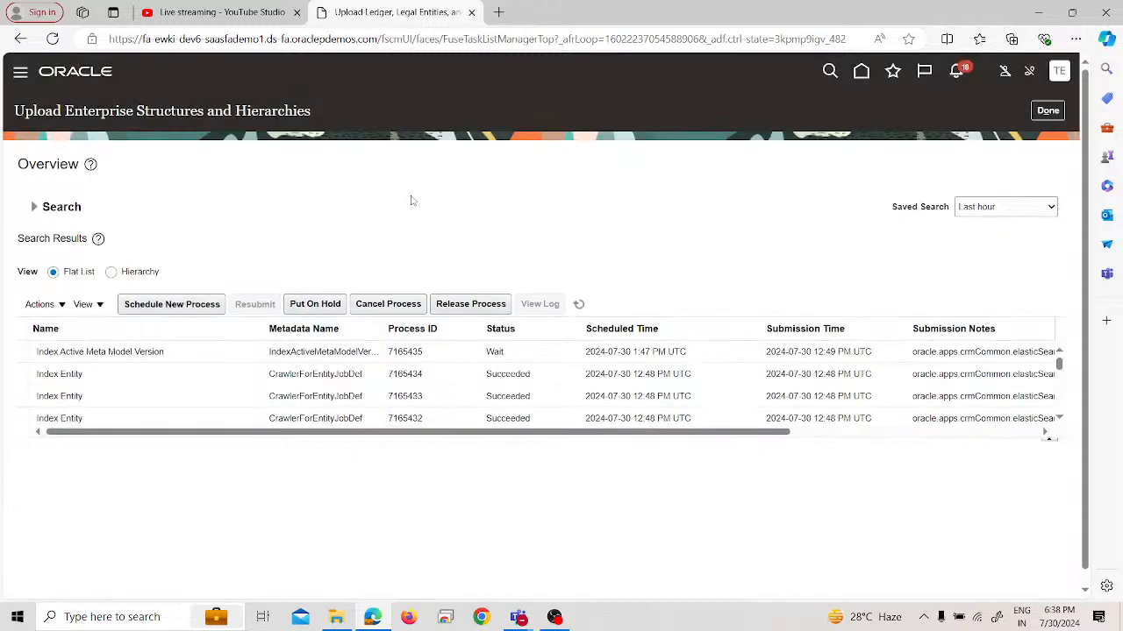
{"action": "left_click", "coordinate": [580, 303]}
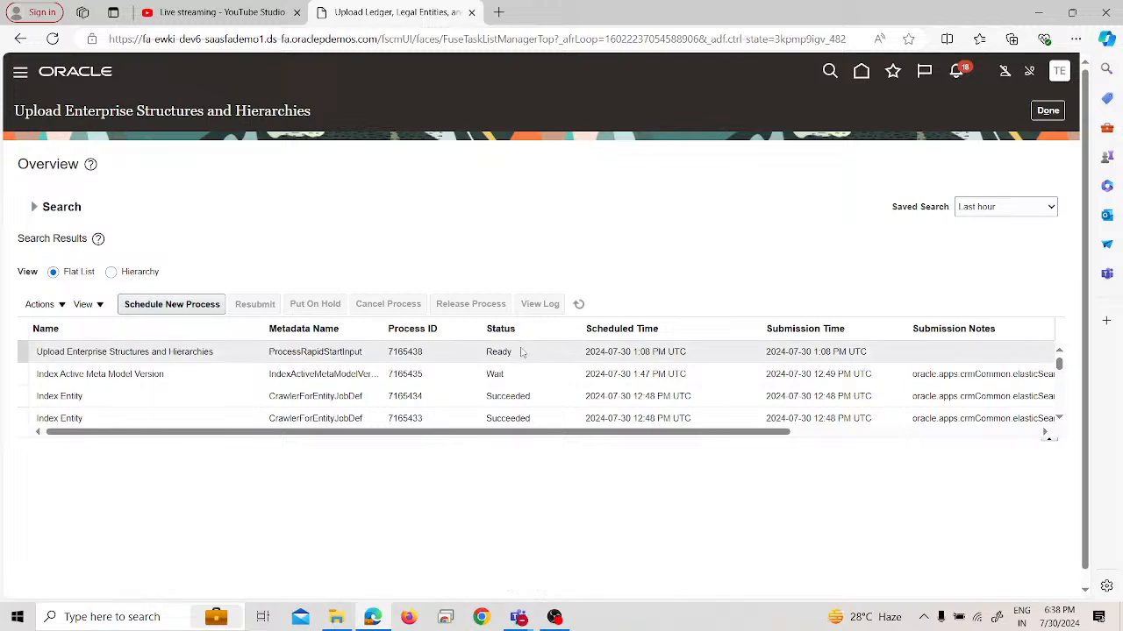
Open the RapidImplementationForGeneralLedger workbook from the Webinar 1 folder and add child value 5000 with description Admin to the Department sheet
{"action": "left_click", "coordinate": [351, 621]}
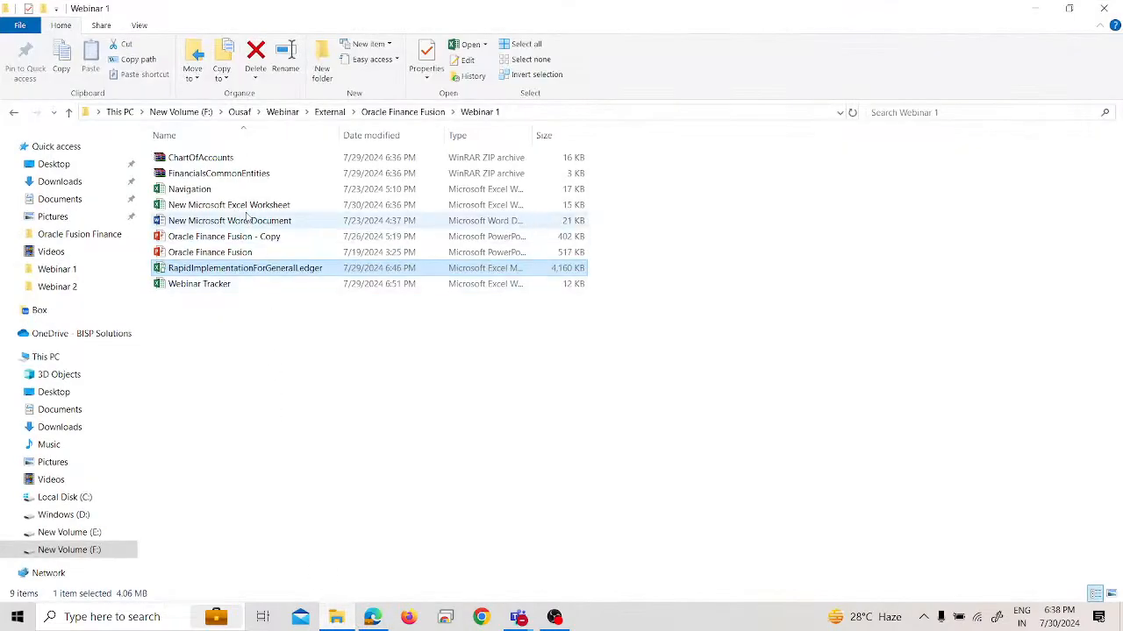
{"action": "double_click", "coordinate": [254, 270]}
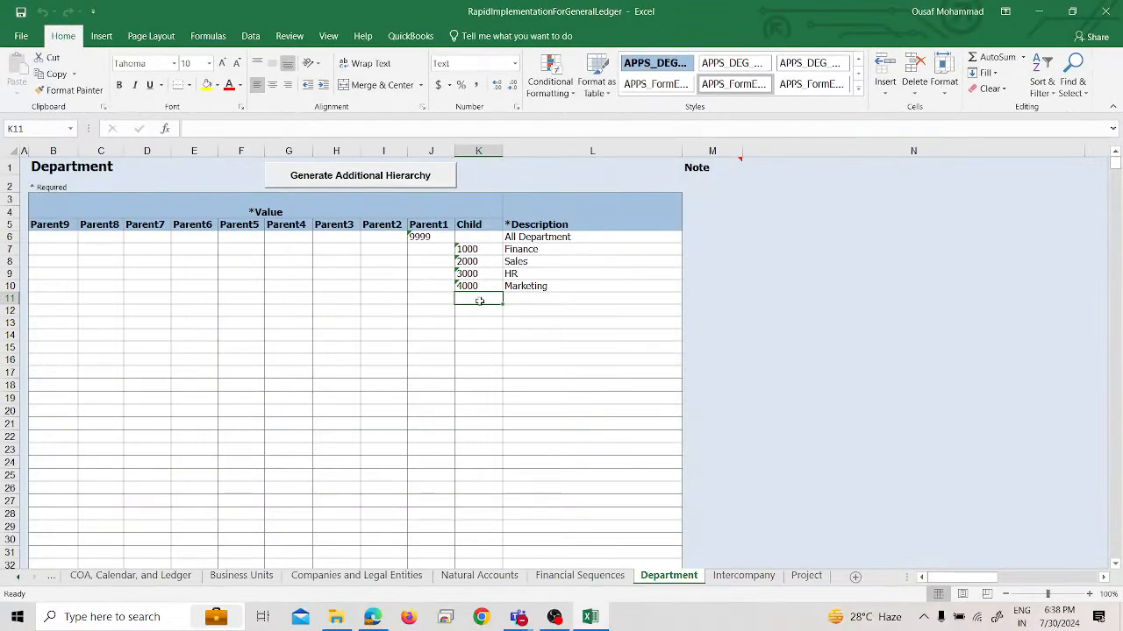
{"action": "type", "text": "500"}
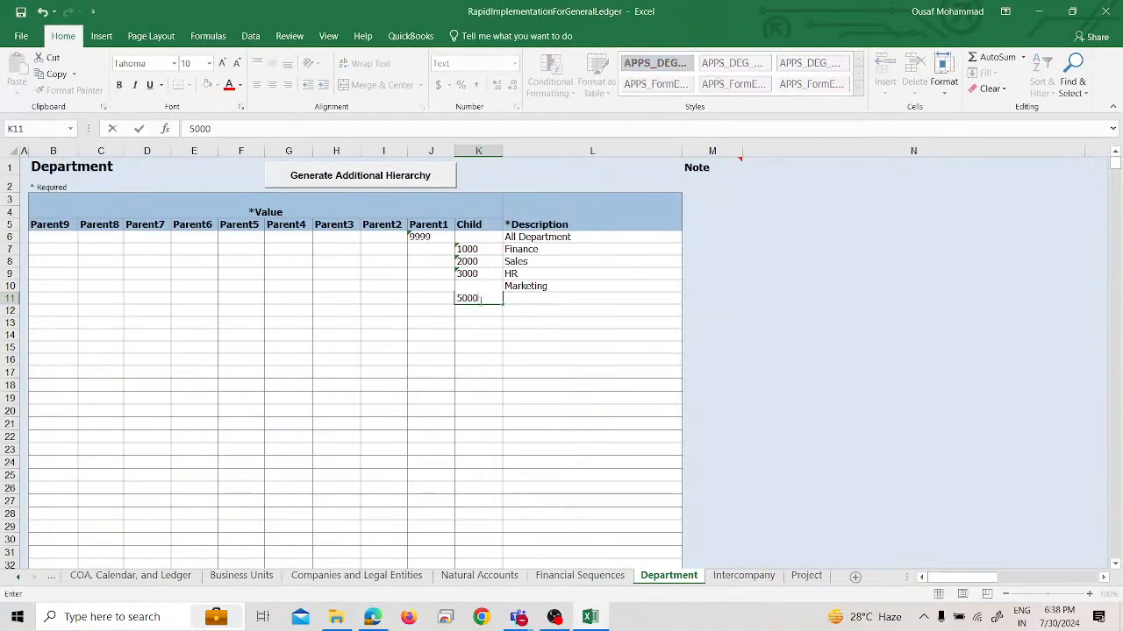
{"action": "type", "text": "0"}
{"action": "key", "text": "Tab"}
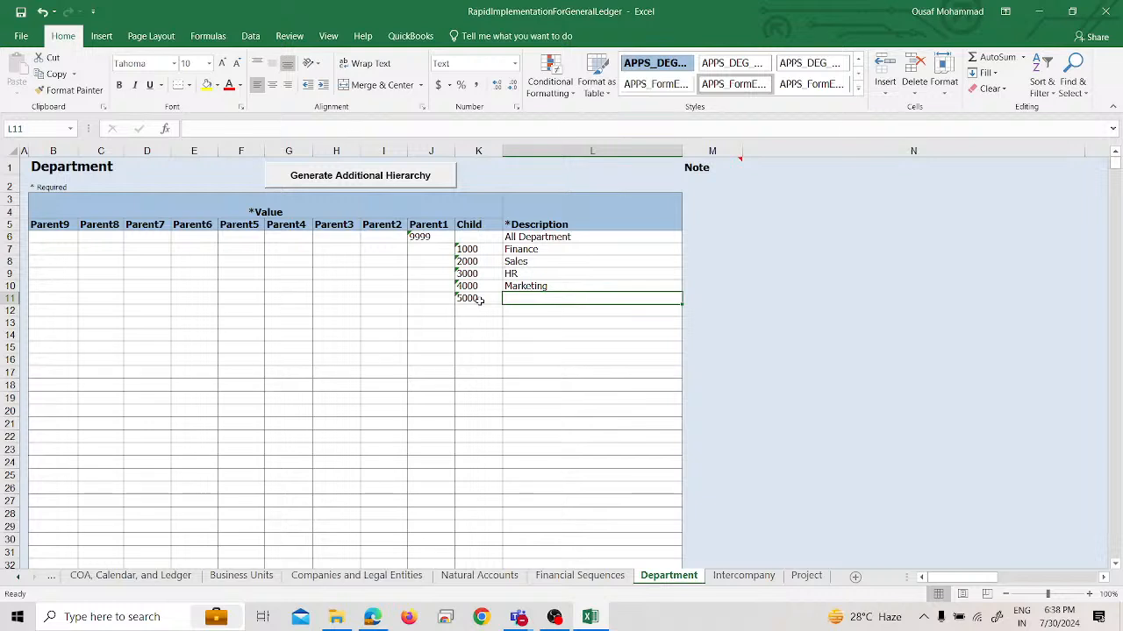
{"action": "type", "text": "Admin"}
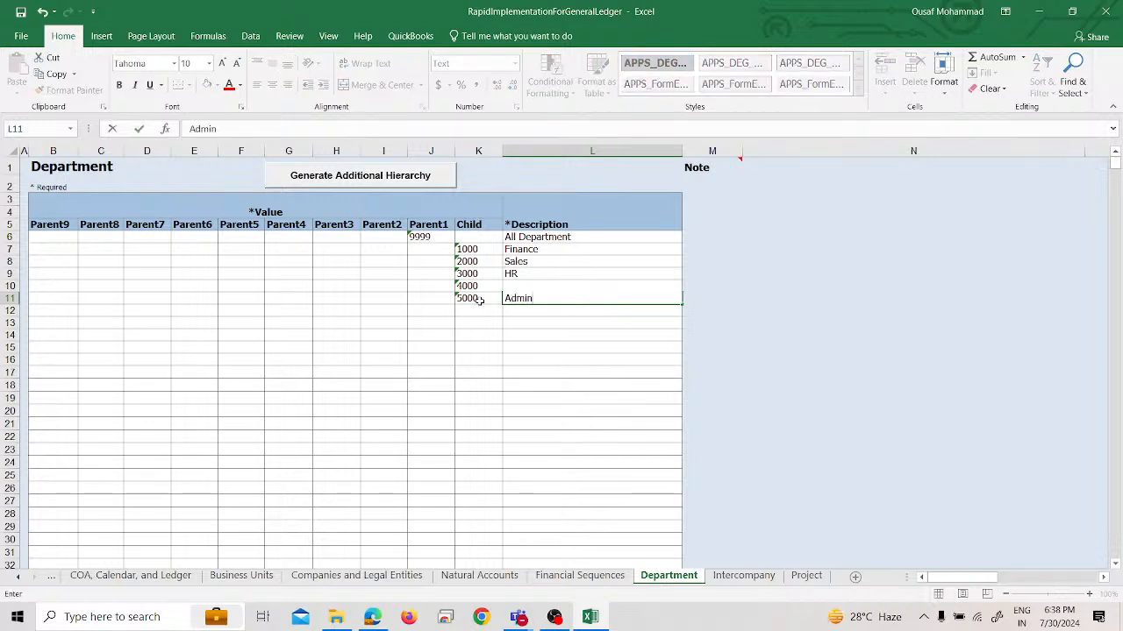
Generate an additional Department hierarchy sheet and its GLHierarchiesOnly zip file, finishing with the workbook closed
{"action": "left_click", "coordinate": [487, 346]}
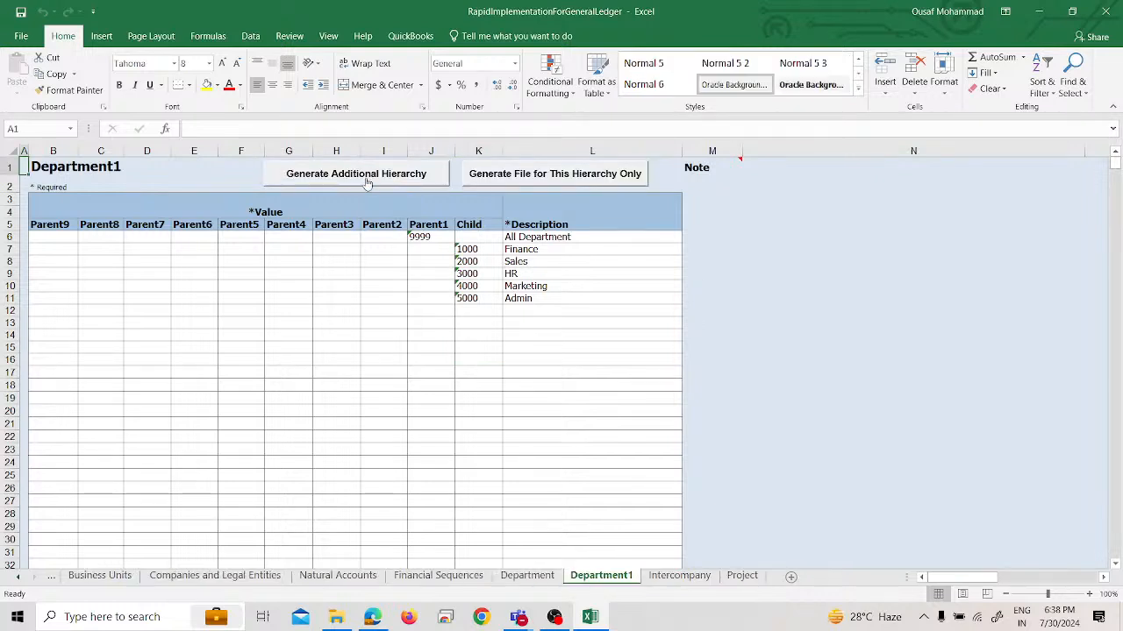
{"action": "left_click", "coordinate": [519, 180]}
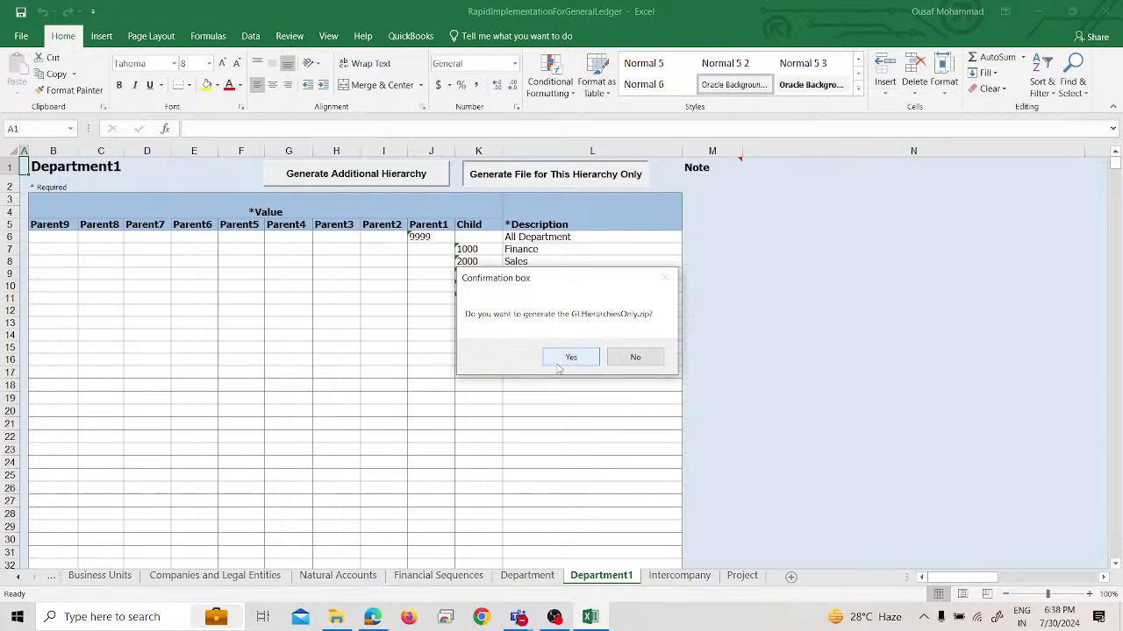
{"action": "left_click", "coordinate": [558, 358]}
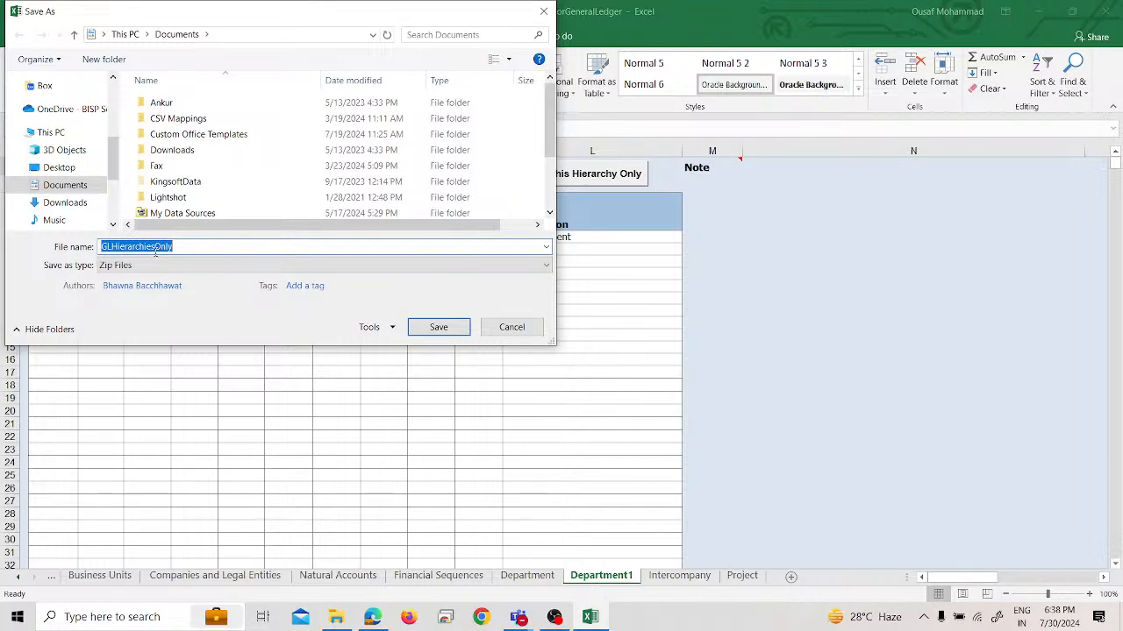
{"action": "key", "text": "Return"}
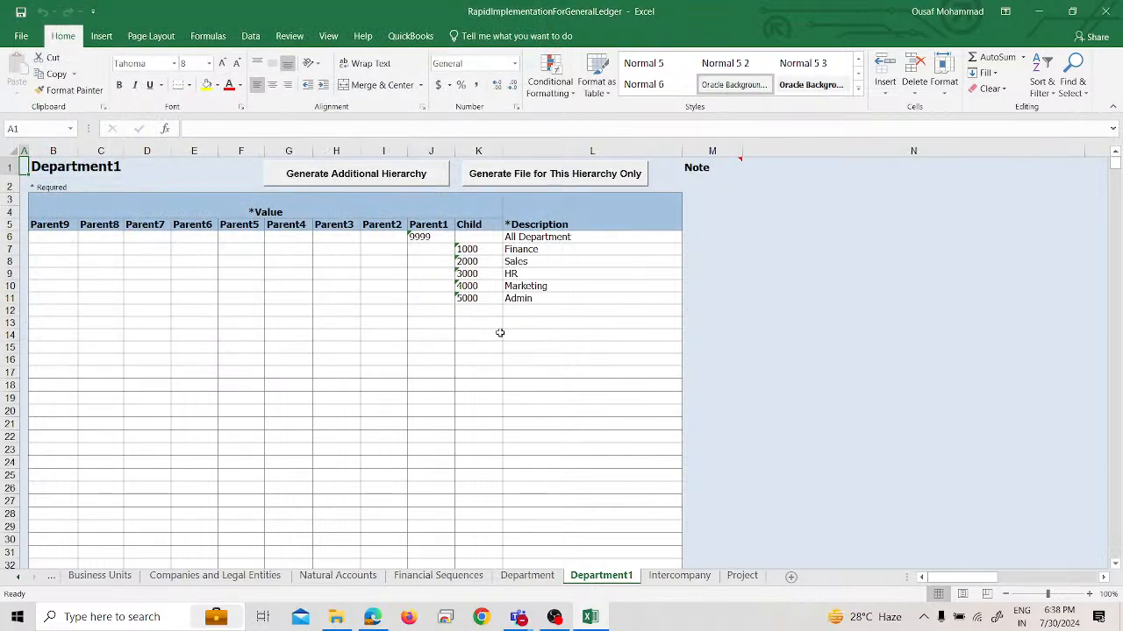
{"action": "left_click", "coordinate": [1105, 14]}
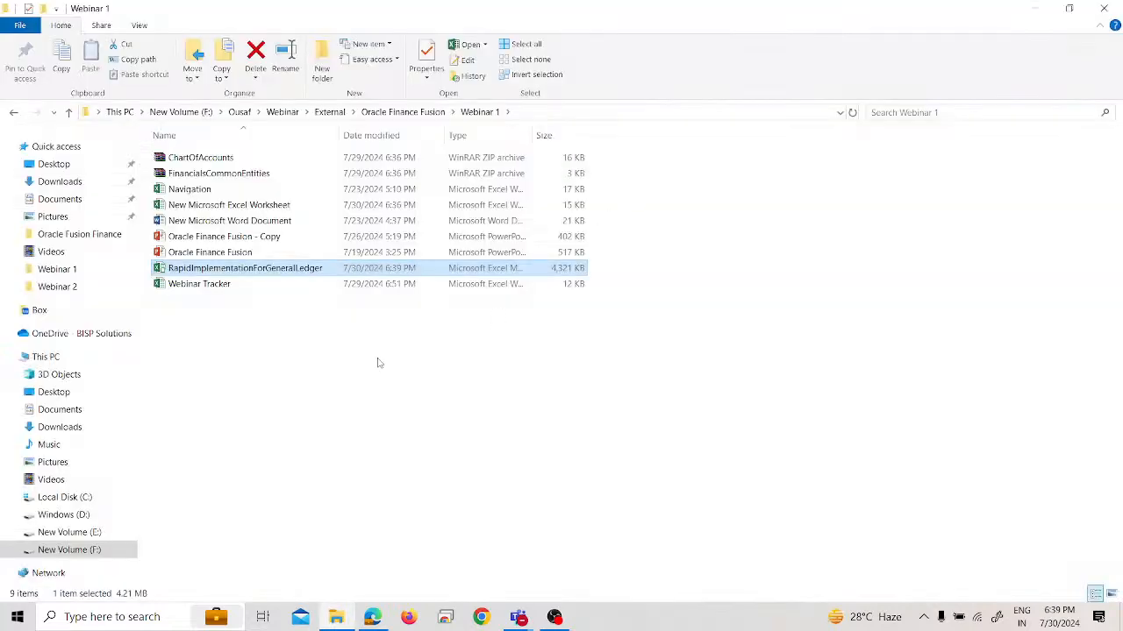
Return to Oracle Fusion, reopen the ledger, legal entities and business units upload task, and examine its Upload Hierarchy options, including Update Existing Version
{"action": "left_click", "coordinate": [369, 617]}
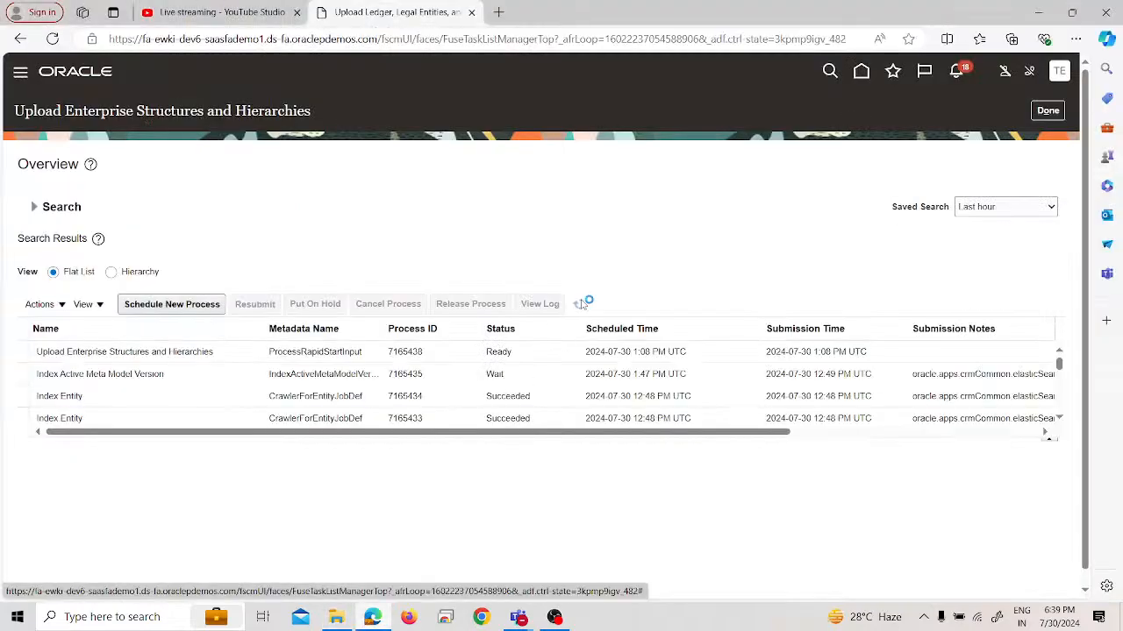
{"action": "left_click", "coordinate": [1058, 115]}
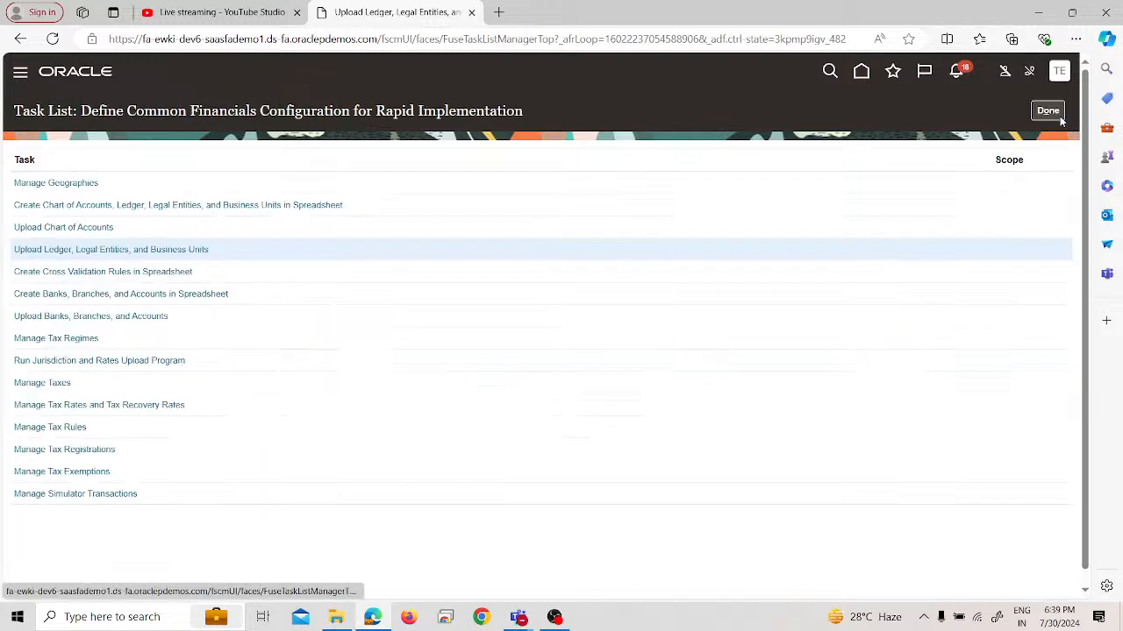
{"action": "left_click", "coordinate": [182, 250]}
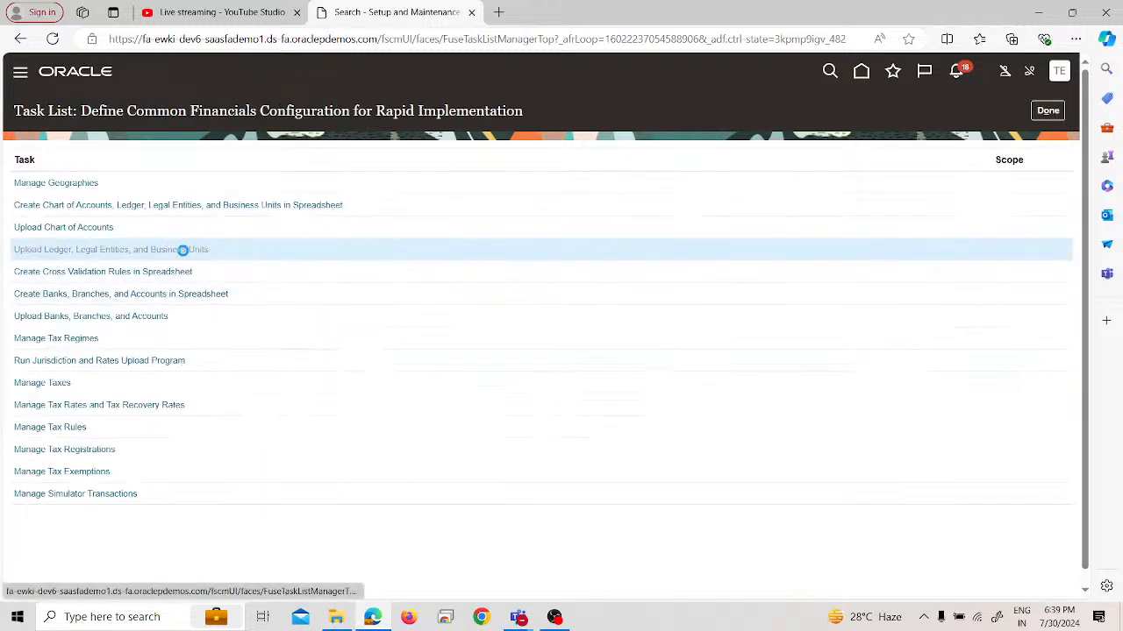
{"action": "left_click", "coordinate": [50, 354]}
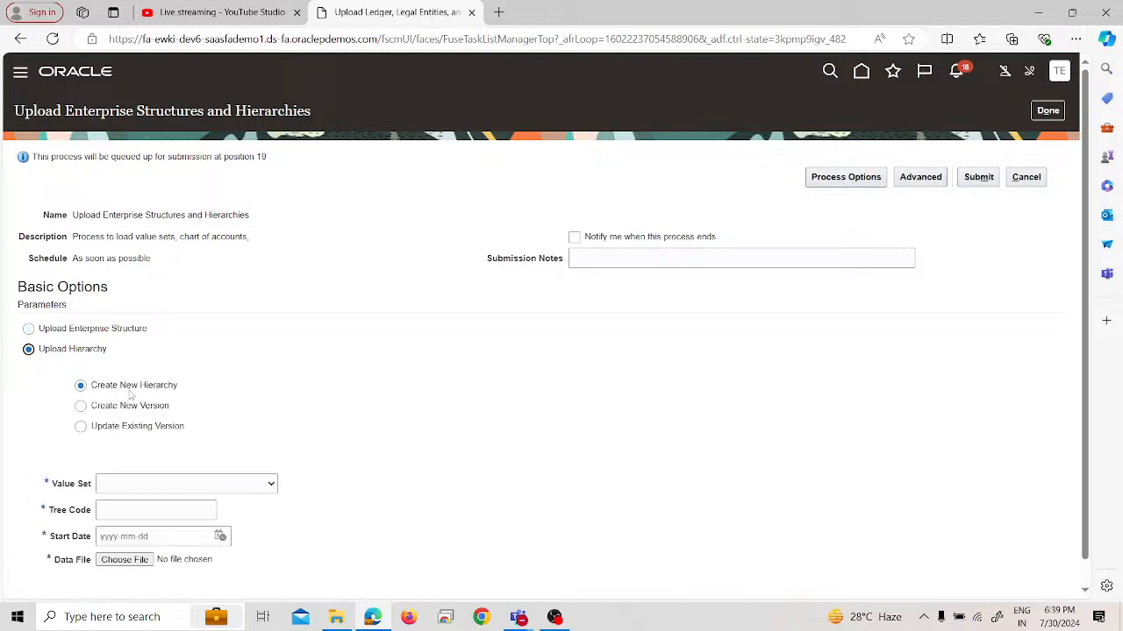
{"action": "left_click", "coordinate": [100, 431]}
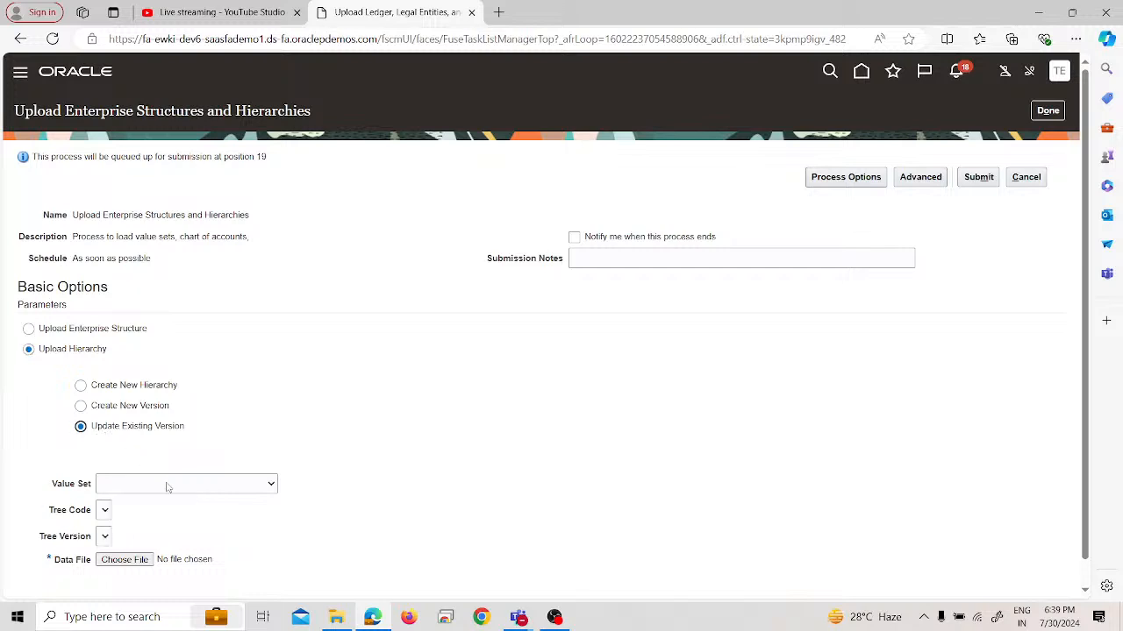
{"action": "left_click", "coordinate": [46, 331]}
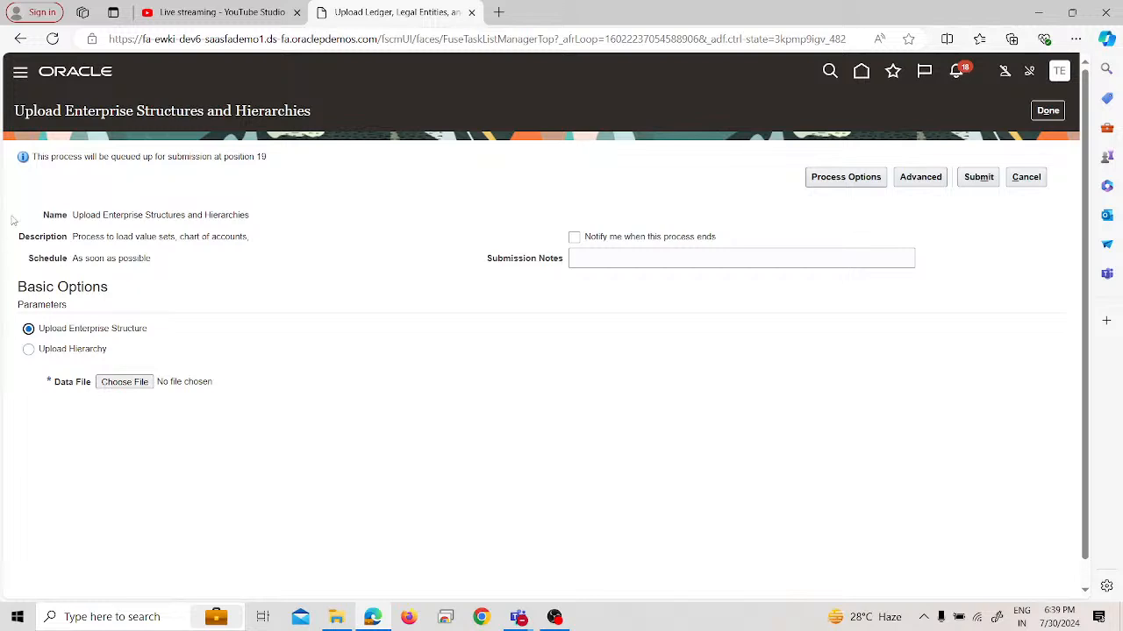
Open the Scheduled Processes page and refresh the list repeatedly to check the status of the Upload Enterprise Structures and Hierarchies process
{"action": "left_click", "coordinate": [18, 77]}
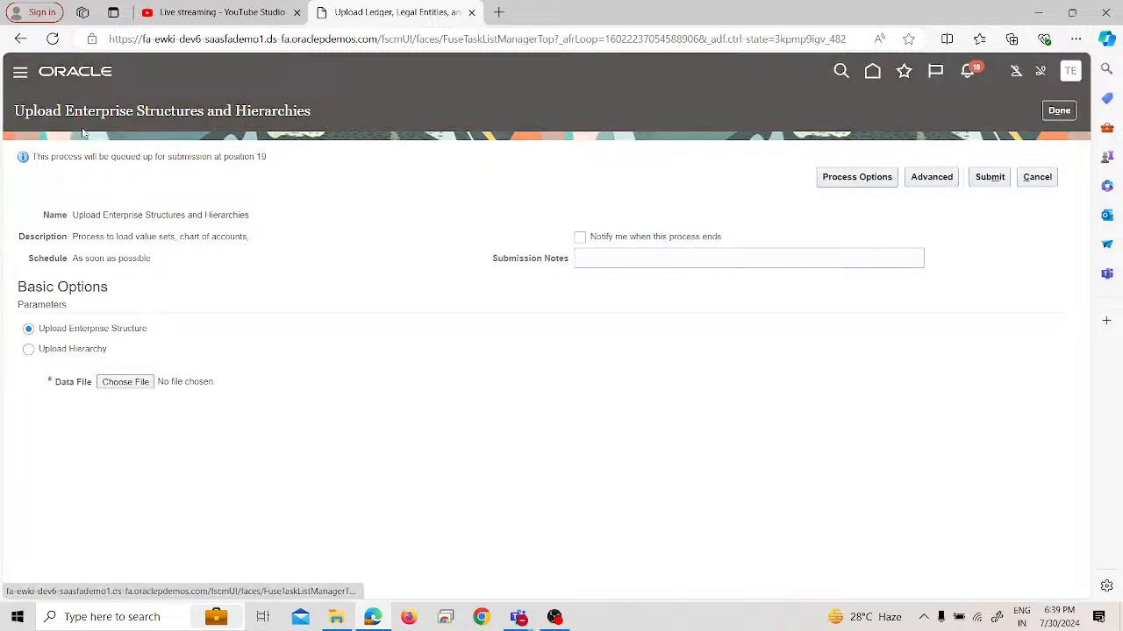
{"action": "scroll", "coordinate": [272, 402], "scroll_direction": "down", "scroll_amount": 5}
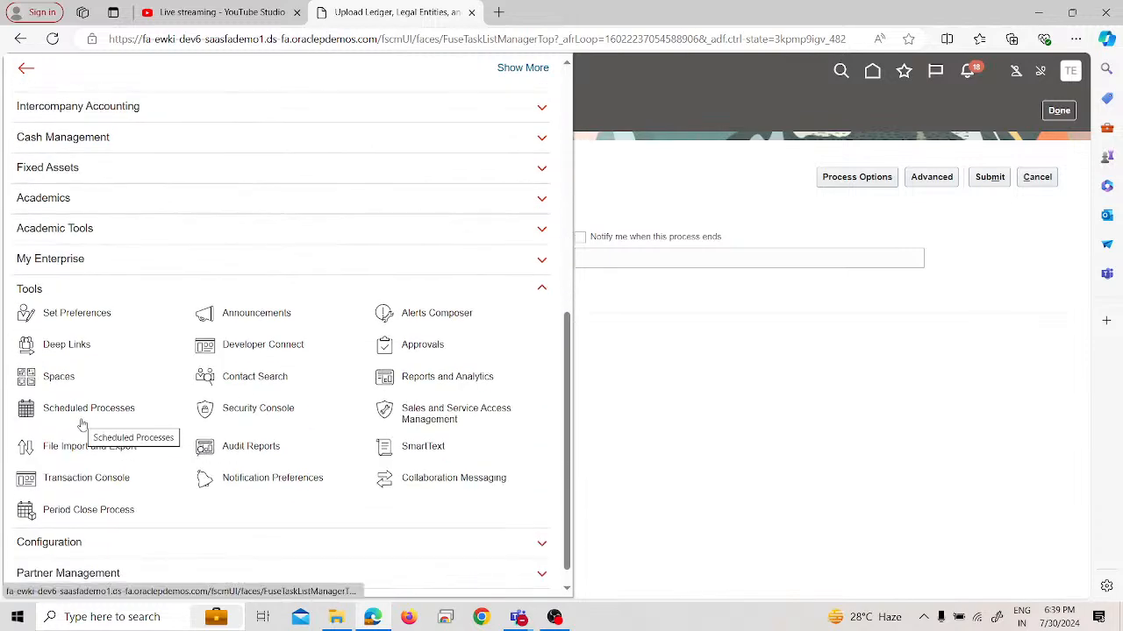
{"action": "left_click", "coordinate": [82, 424]}
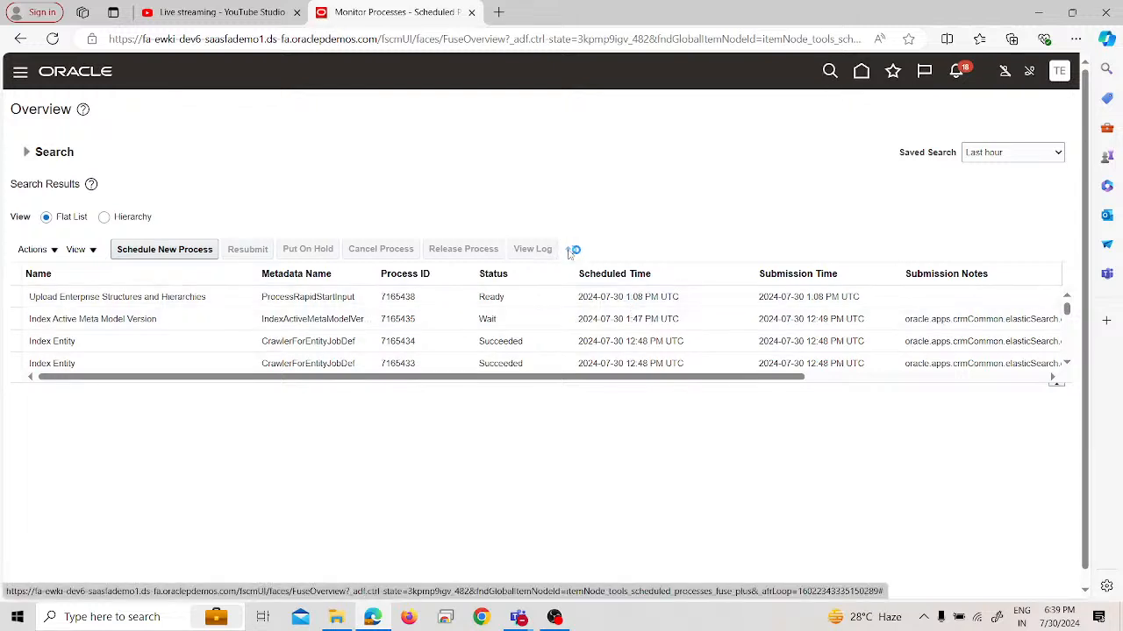
{"action": "left_click", "coordinate": [571, 251]}
{"action": "left_click", "coordinate": [570, 252]}
{"action": "left_click", "coordinate": [570, 252]}
{"action": "left_click", "coordinate": [570, 252]}
{"action": "left_click", "coordinate": [570, 251]}
{"action": "left_click", "coordinate": [570, 252]}
{"action": "left_click", "coordinate": [570, 252]}
{"action": "left_click", "coordinate": [570, 252]}
{"action": "left_click", "coordinate": [570, 251]}
{"action": "left_click", "coordinate": [571, 252]}
{"action": "left_click", "coordinate": [570, 252]}
{"action": "left_click", "coordinate": [570, 251]}
{"action": "left_click", "coordinate": [570, 251]}
{"action": "left_click", "coordinate": [571, 252]}
Replace the current browser tab with a duplicate of it and reopen the Scheduled Processes page there
{"action": "right_click", "coordinate": [396, 15]}
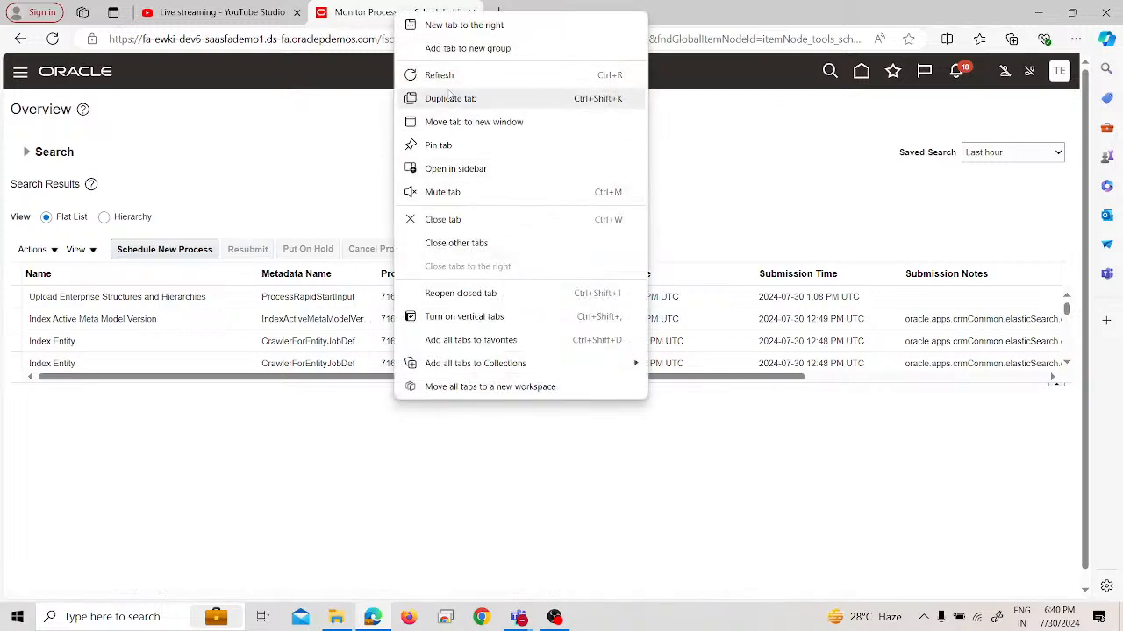
{"action": "left_click", "coordinate": [449, 98]}
{"action": "left_click", "coordinate": [441, 9]}
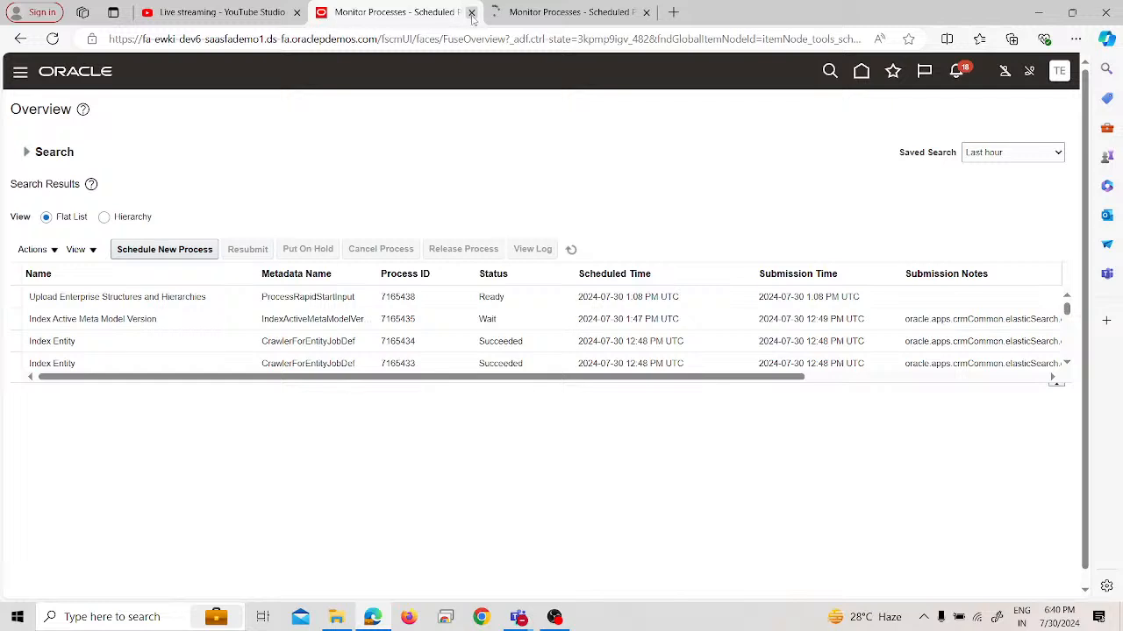
{"action": "left_click", "coordinate": [471, 12]}
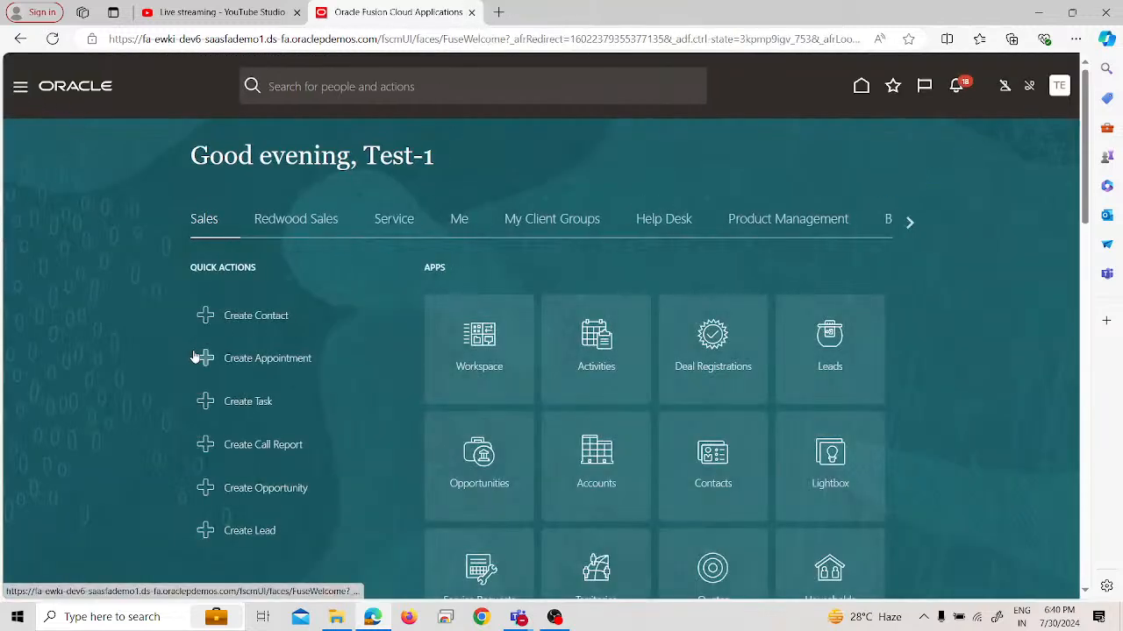
{"action": "scroll", "coordinate": [78, 394], "scroll_direction": "down", "scroll_amount": 5}
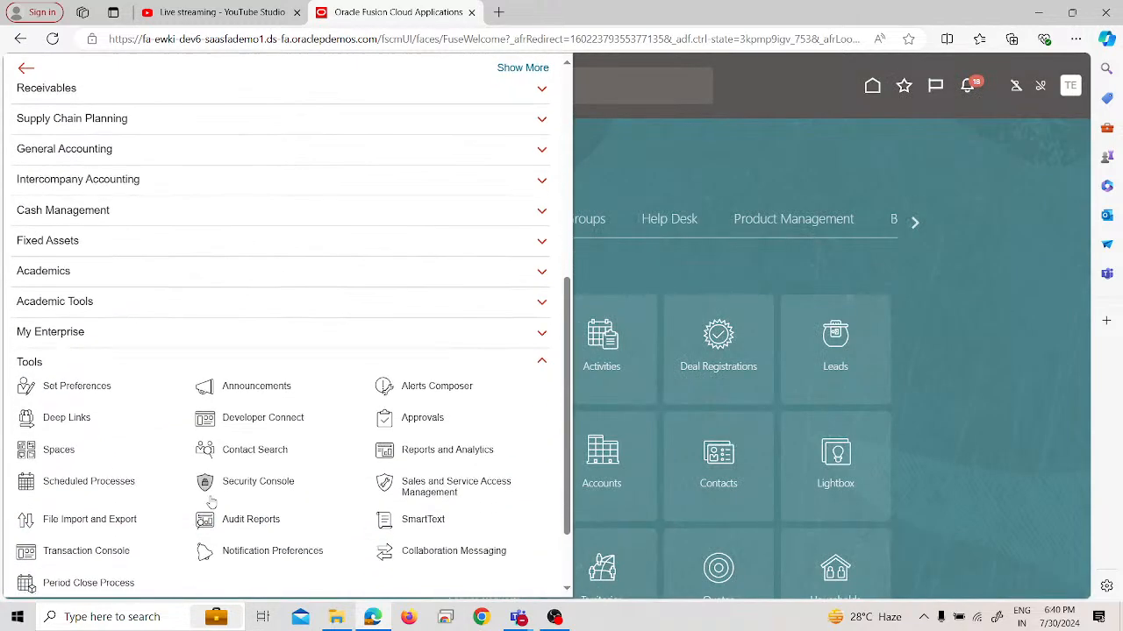
{"action": "left_click", "coordinate": [114, 491]}
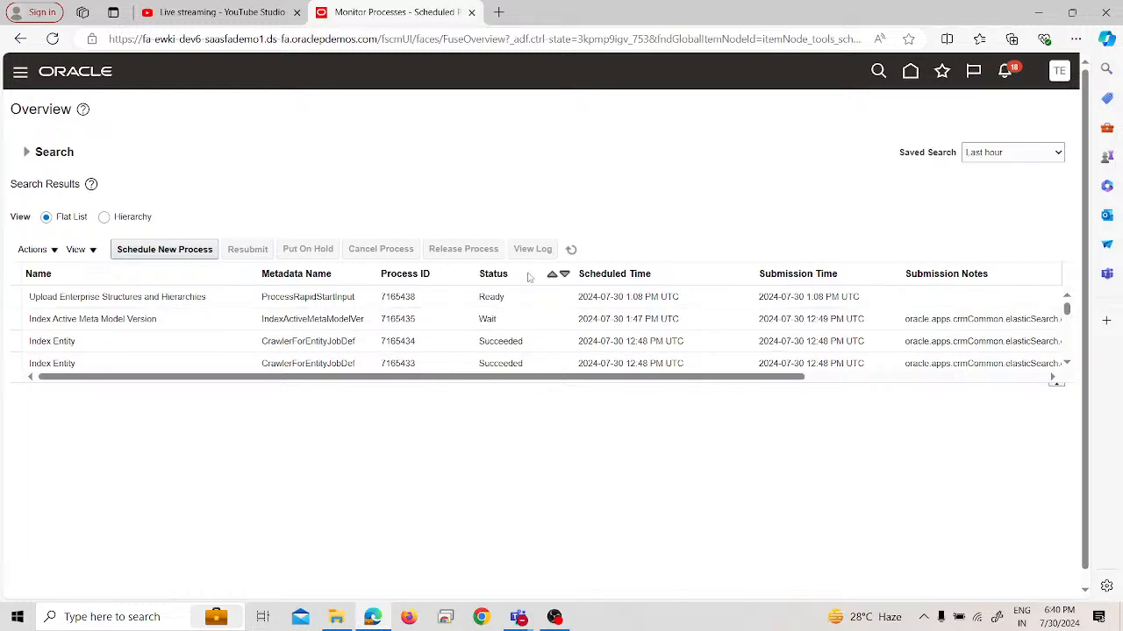
Refresh the process list in the new tab to recheck the status of the submitted upload process
{"action": "left_click", "coordinate": [570, 250]}
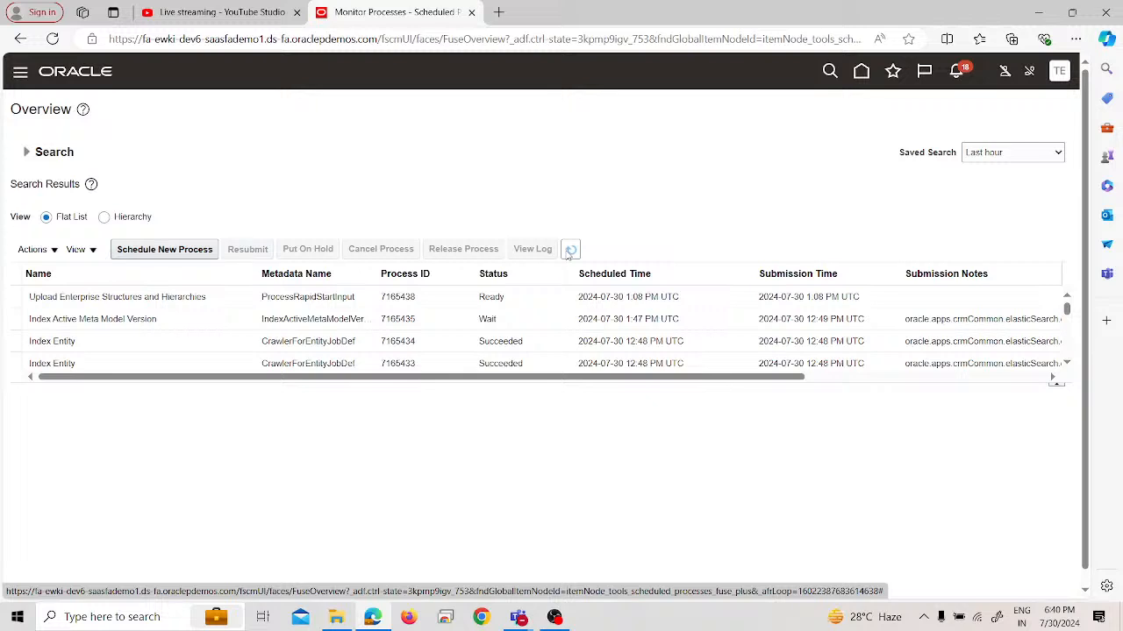
{"action": "left_click", "coordinate": [570, 251]}
{"action": "left_click", "coordinate": [569, 253]}
{"action": "left_click", "coordinate": [568, 254]}
Start scheduling a new job process and choose the Enterprise Structures Setup Report by searching for "enterp"
{"action": "left_click", "coordinate": [140, 252]}
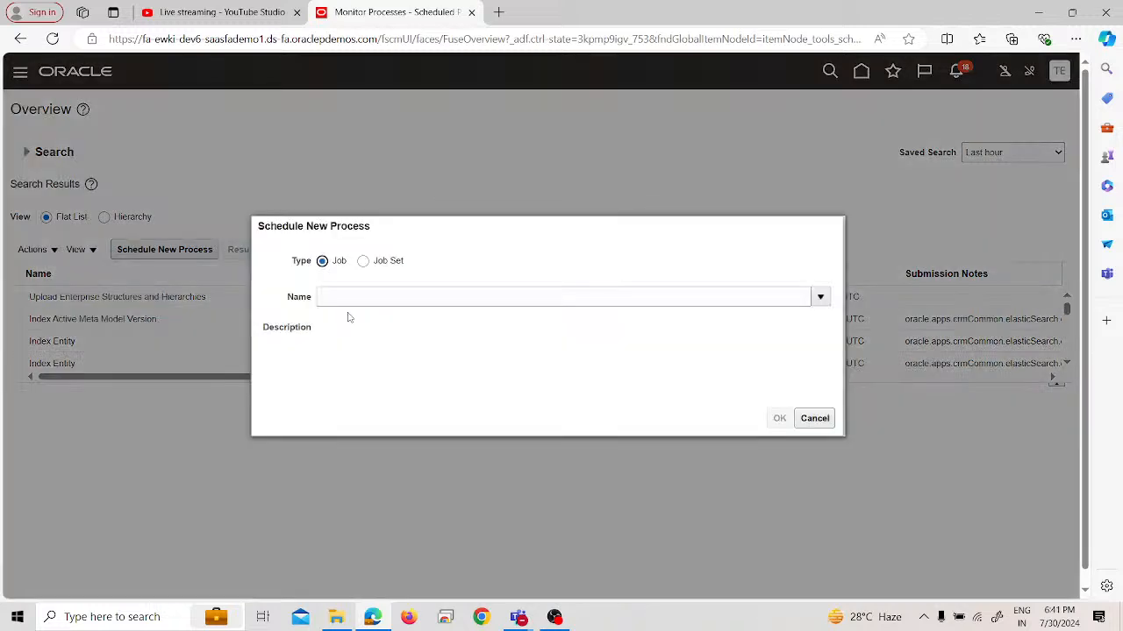
{"action": "left_click", "coordinate": [360, 297]}
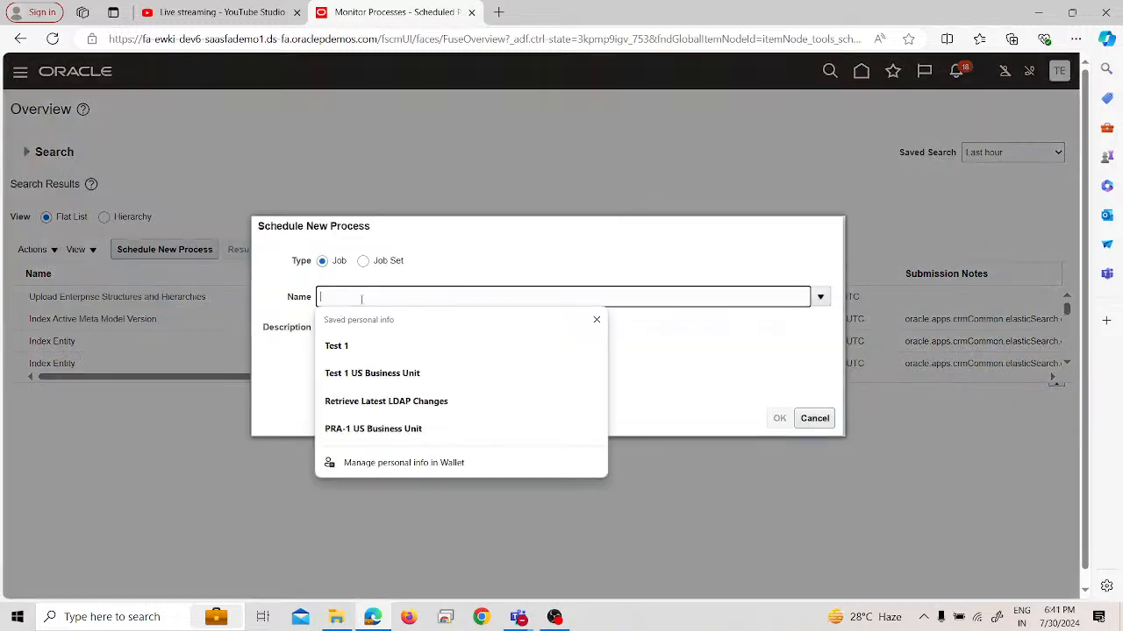
{"action": "type", "text": "enterprise"}
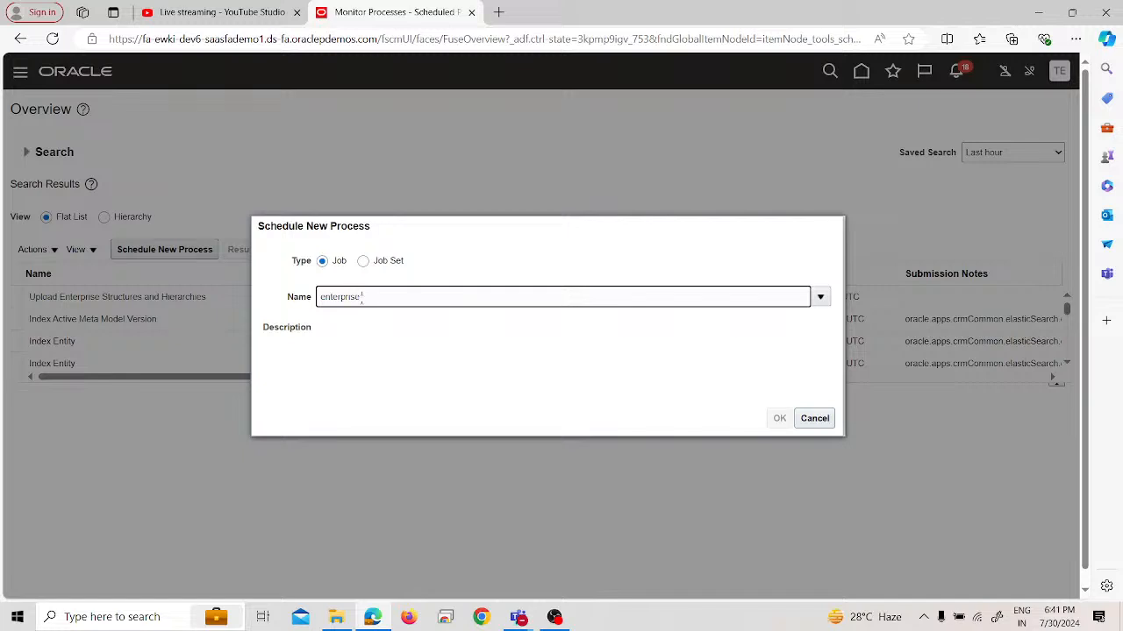
{"action": "key", "text": "Tab"}
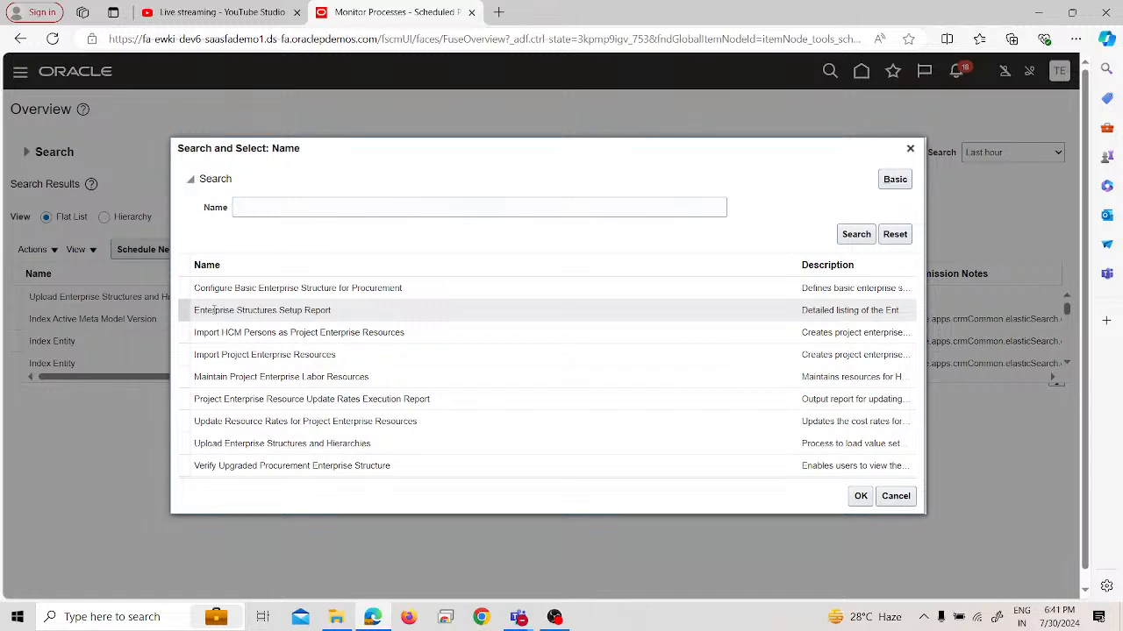
{"action": "left_click", "coordinate": [213, 309]}
{"action": "left_click", "coordinate": [859, 497]}
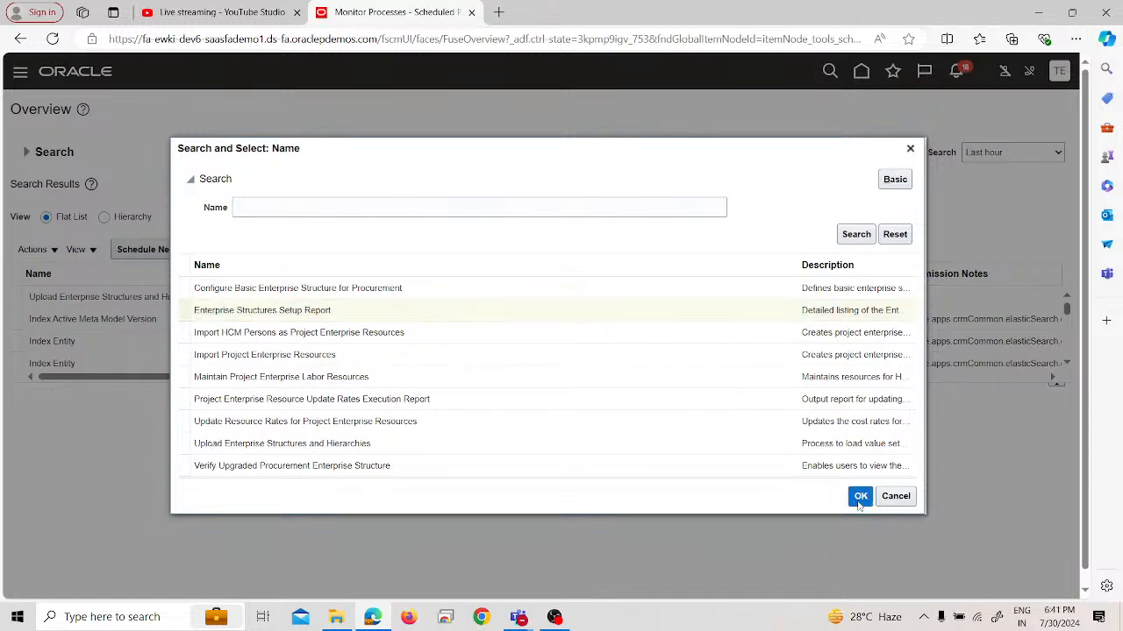
{"action": "left_click", "coordinate": [779, 419]}
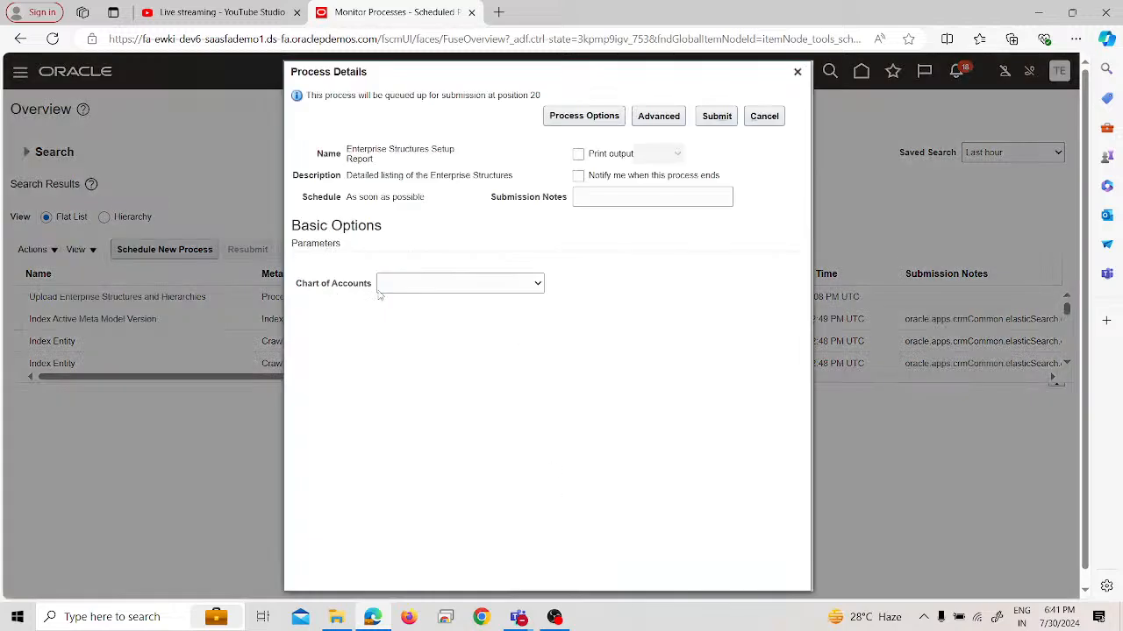
Set the report's Chart of Accounts parameter to PRA and submit the process
{"action": "left_click", "coordinate": [468, 284]}
{"action": "type", "text": "te"}
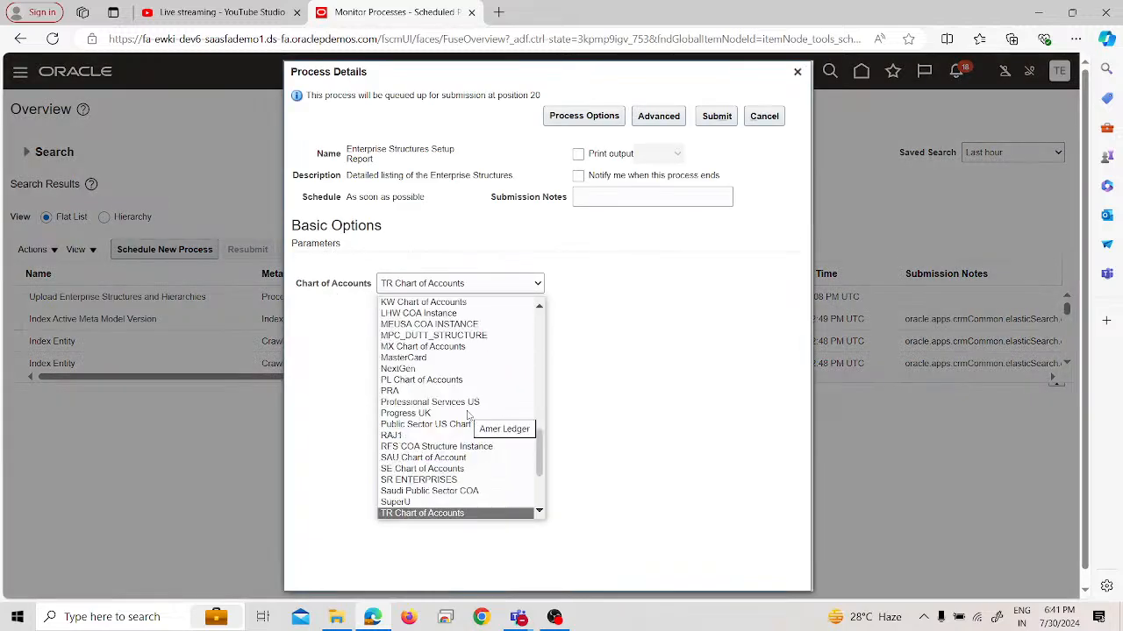
{"action": "scroll", "coordinate": [439, 492], "scroll_direction": "down", "scroll_amount": 2}
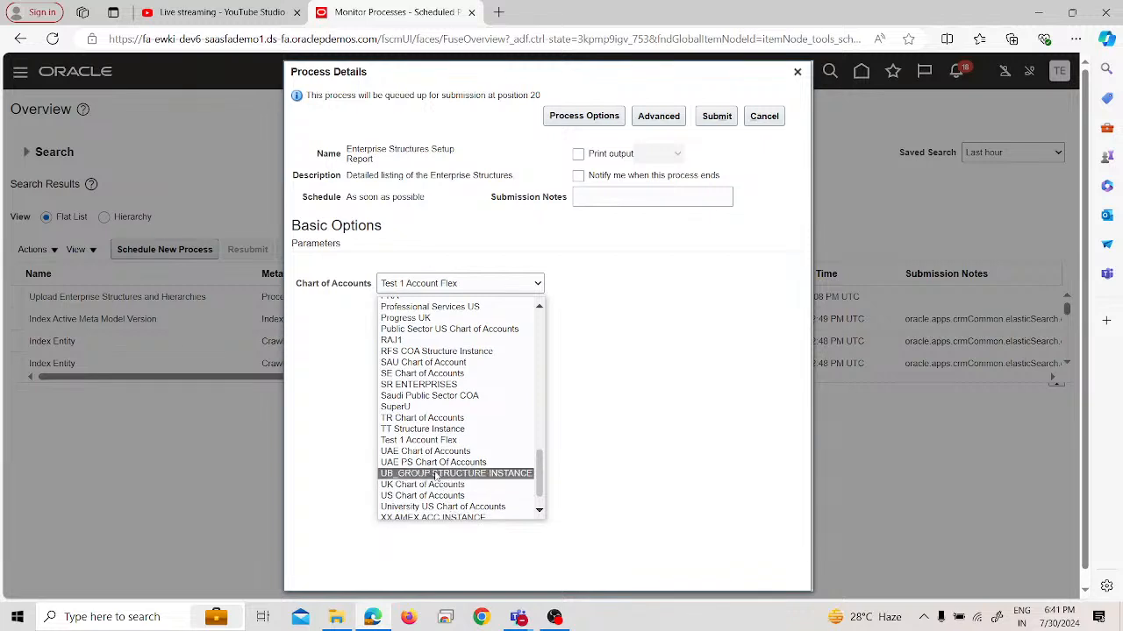
{"action": "type", "text": "pr"}
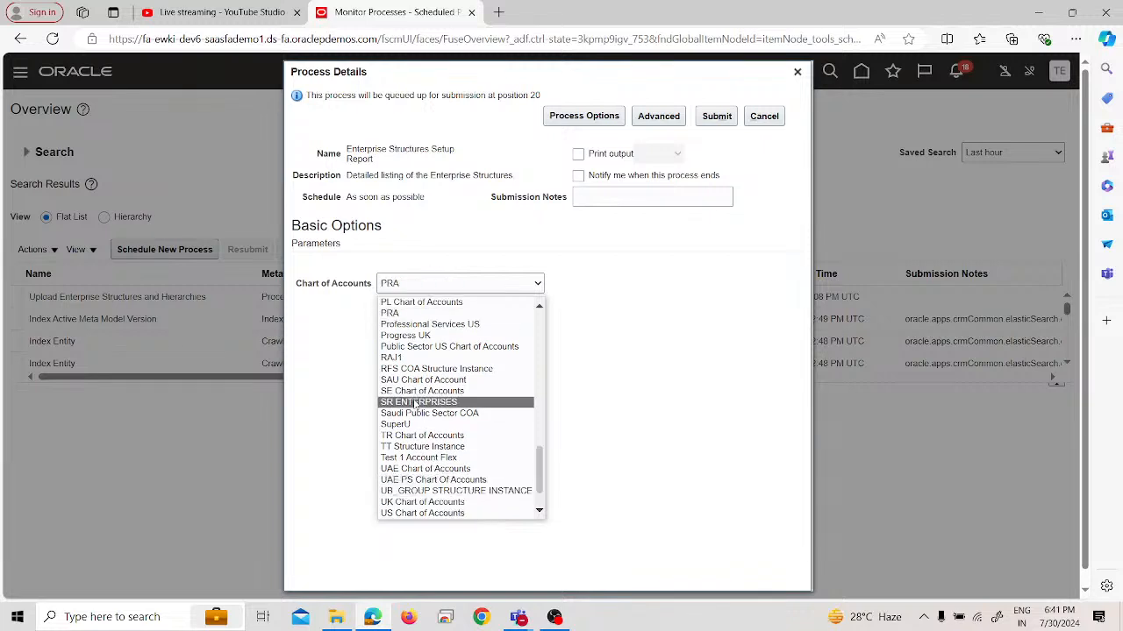
{"action": "left_click", "coordinate": [416, 314]}
{"action": "left_click", "coordinate": [717, 122]}
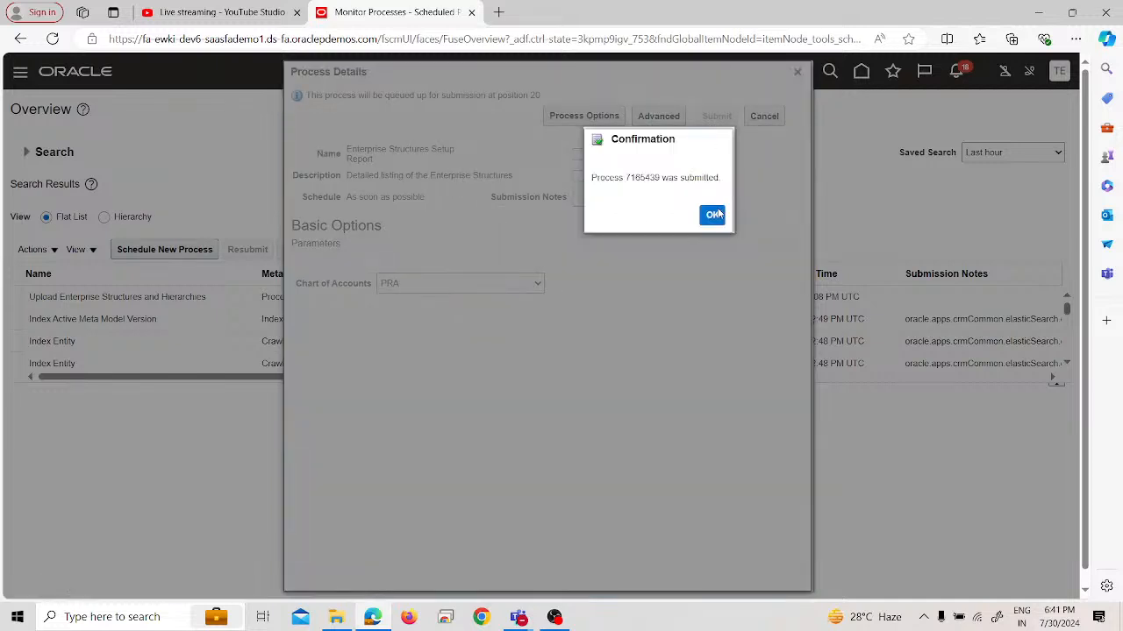
{"action": "left_click", "coordinate": [713, 215]}
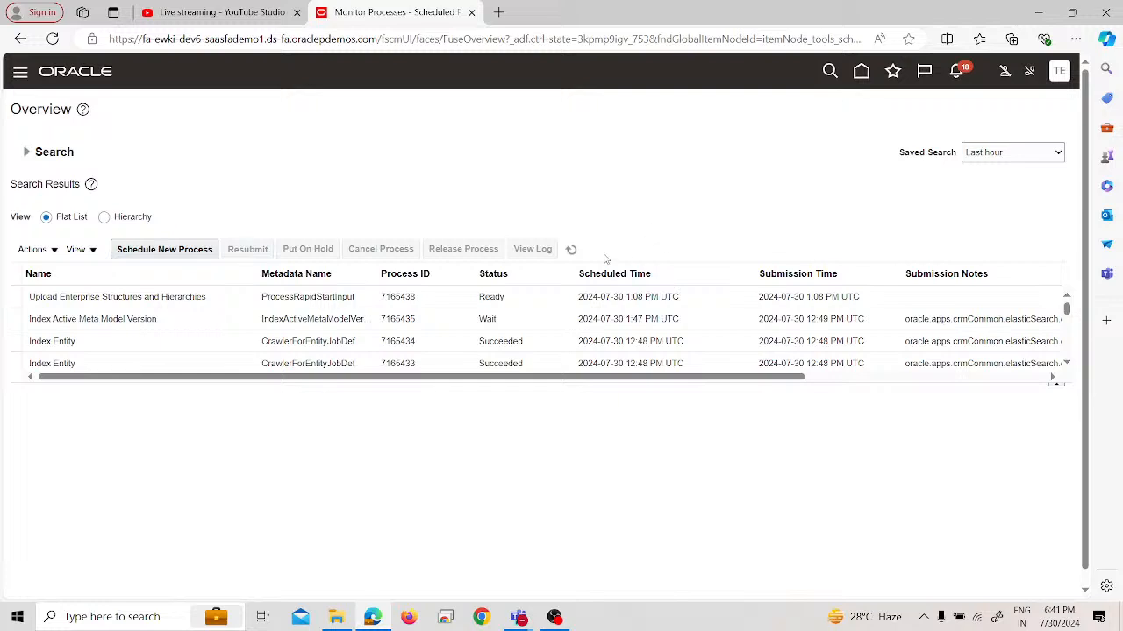
Refresh the process list repeatedly to check the status of the Enterprise Structures Setup Report
{"action": "left_click", "coordinate": [572, 250]}
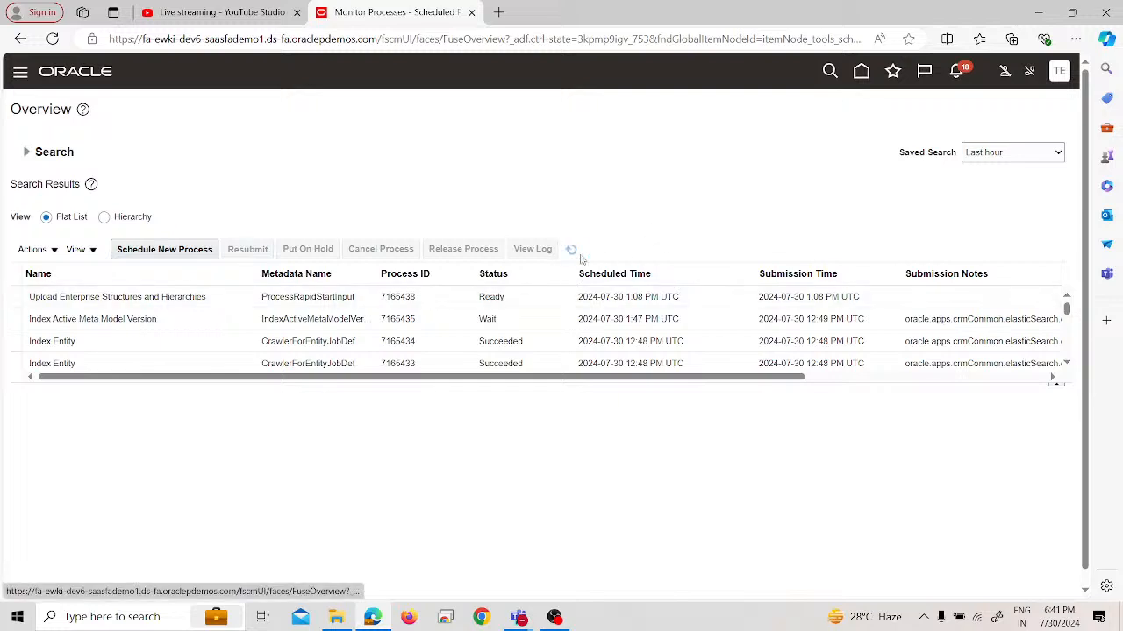
{"action": "left_click", "coordinate": [579, 256]}
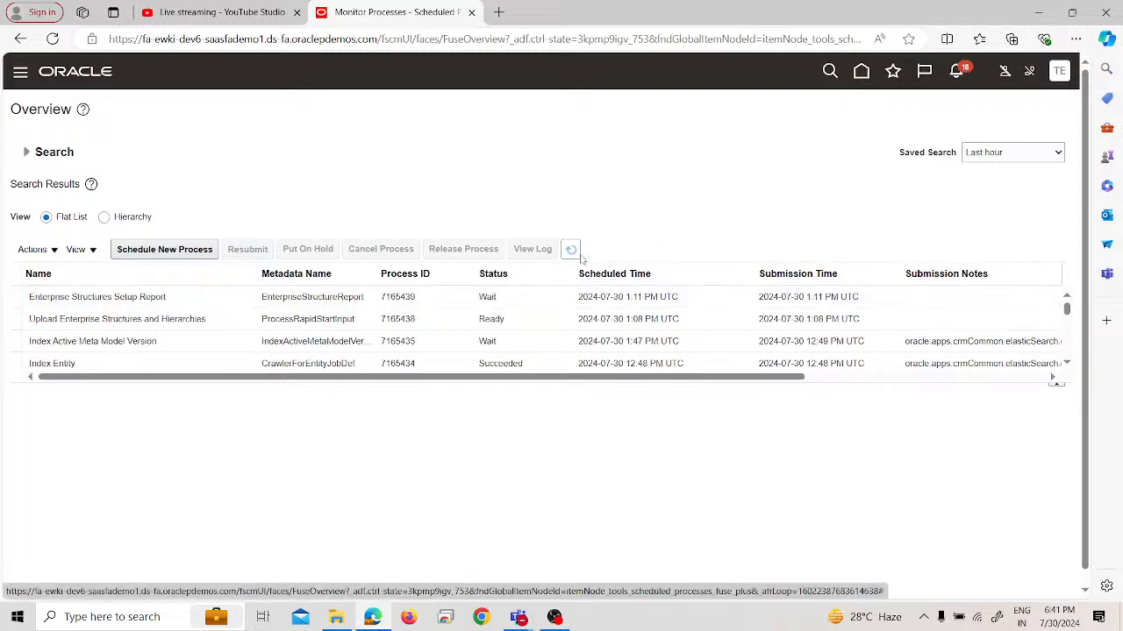
{"action": "left_click", "coordinate": [580, 255]}
{"action": "left_click", "coordinate": [579, 256]}
{"action": "left_click", "coordinate": [579, 255]}
{"action": "left_click", "coordinate": [580, 255]}
{"action": "left_click", "coordinate": [580, 255]}
{"action": "left_click", "coordinate": [580, 255]}
{"action": "left_click", "coordinate": [580, 255]}
{"action": "left_click", "coordinate": [580, 255]}
Select the Enterprise Structures Setup Report process and examine its process details and output
{"action": "left_click", "coordinate": [213, 303]}
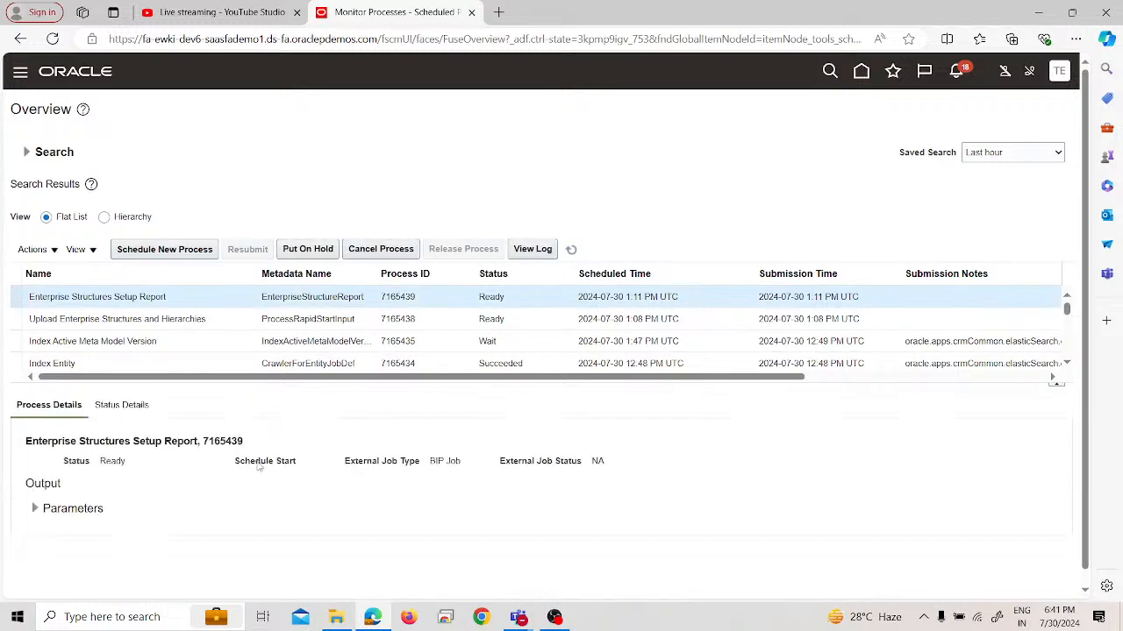
{"action": "scroll", "coordinate": [260, 467], "scroll_direction": "down", "scroll_amount": 1}
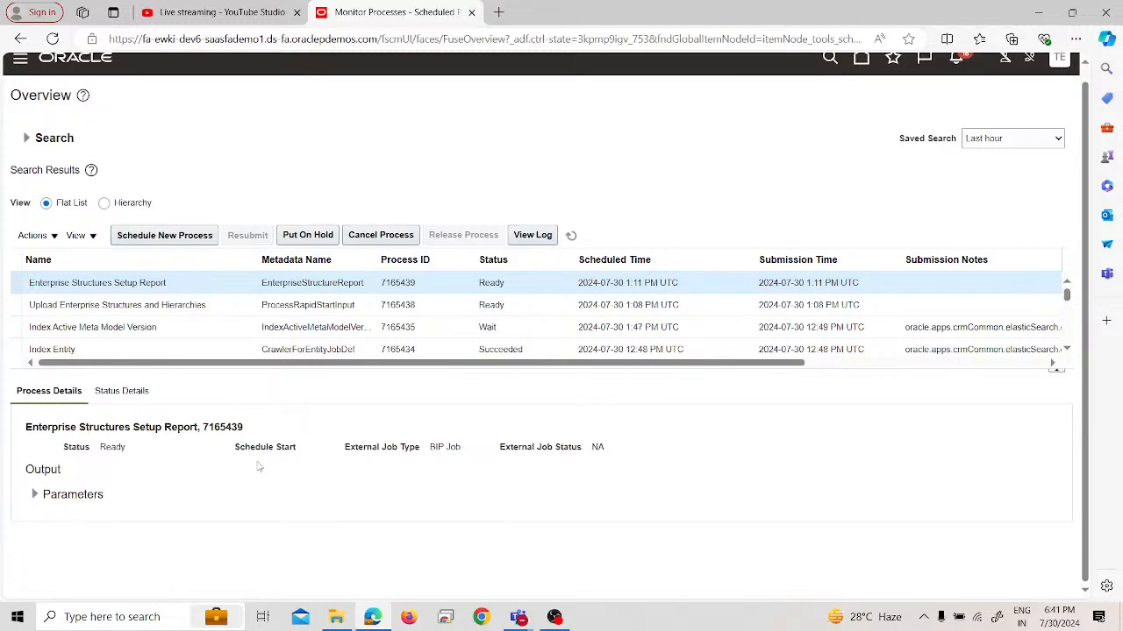
{"action": "scroll", "coordinate": [259, 468], "scroll_direction": "up", "scroll_amount": 1}
Keep refreshing the process list to monitor both the setup report and the Upload Enterprise Structures and Hierarchies process
{"action": "left_click", "coordinate": [574, 248]}
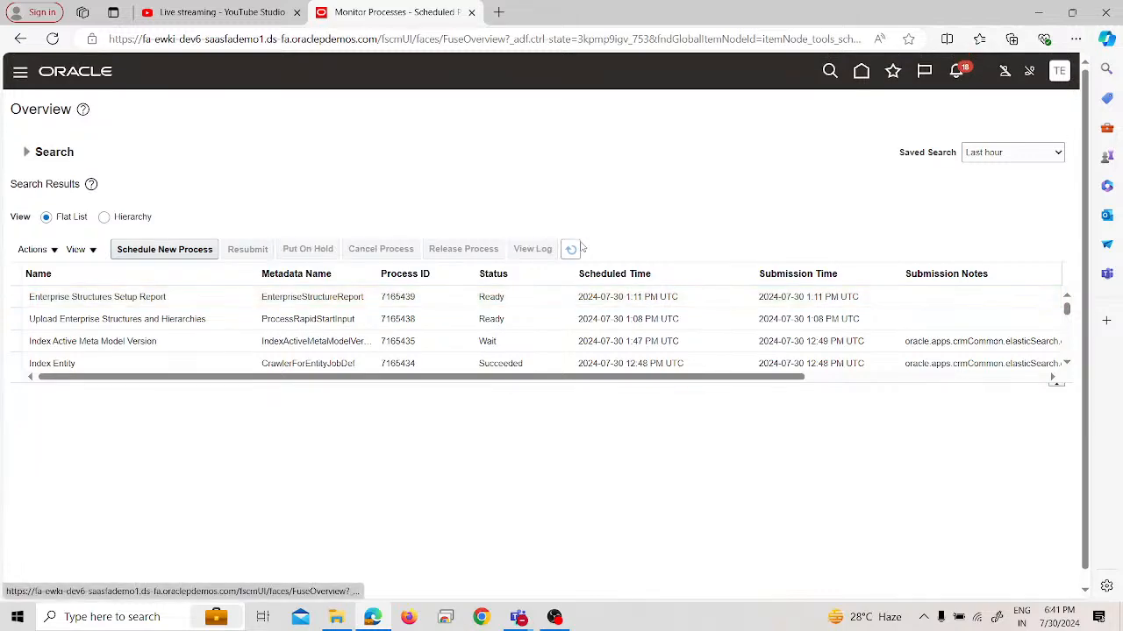
{"action": "left_click", "coordinate": [580, 246]}
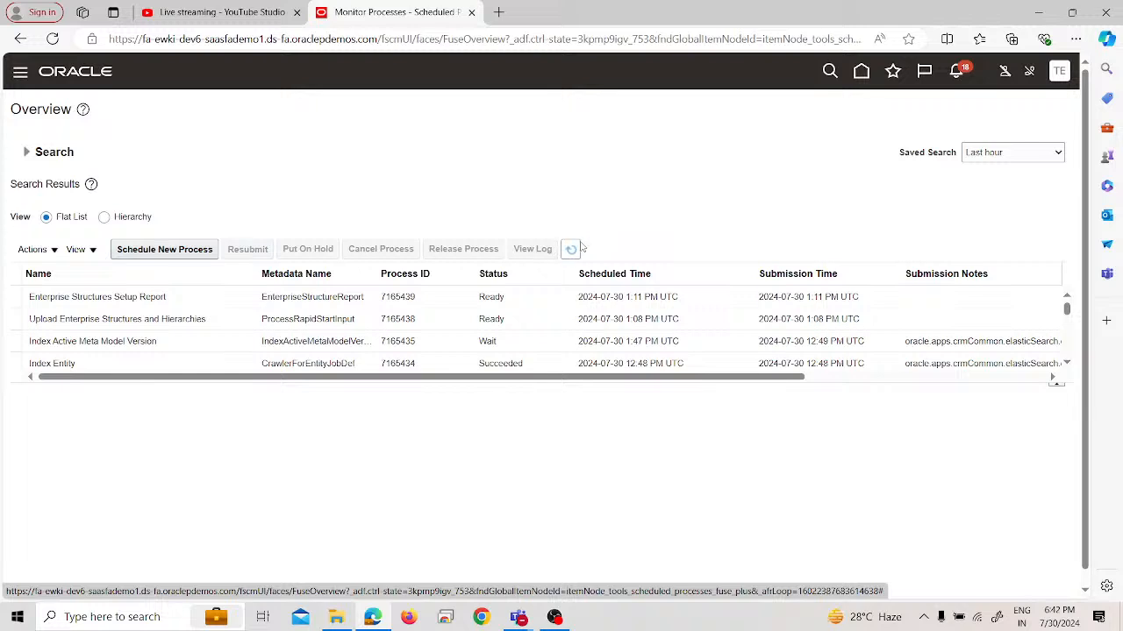
{"action": "left_click", "coordinate": [574, 249]}
{"action": "left_click", "coordinate": [571, 249]}
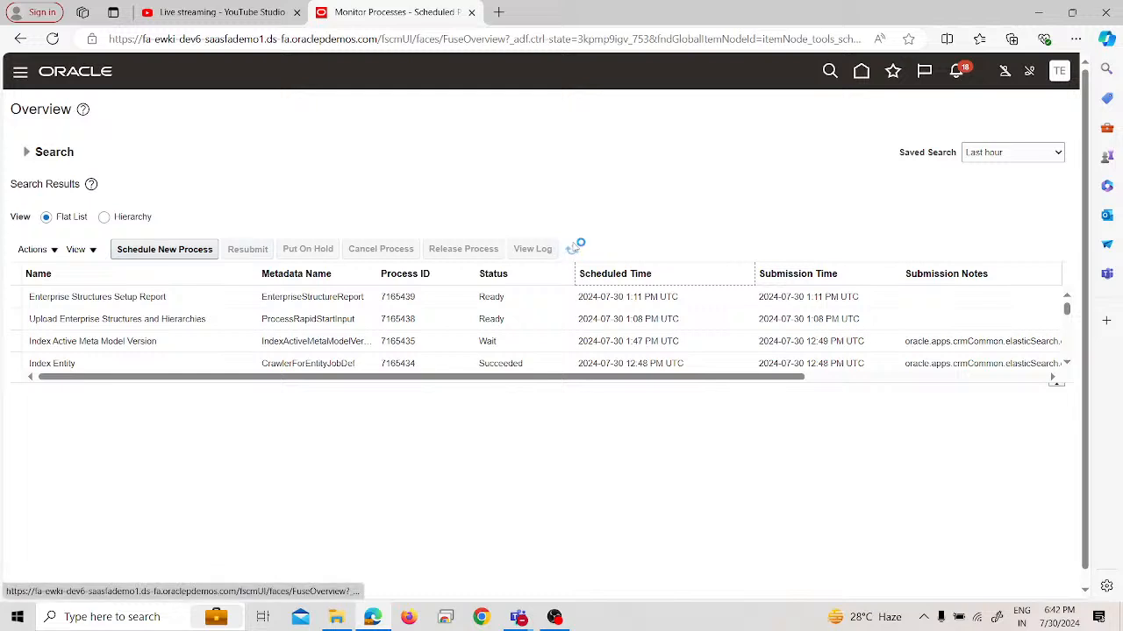
{"action": "left_click", "coordinate": [571, 249]}
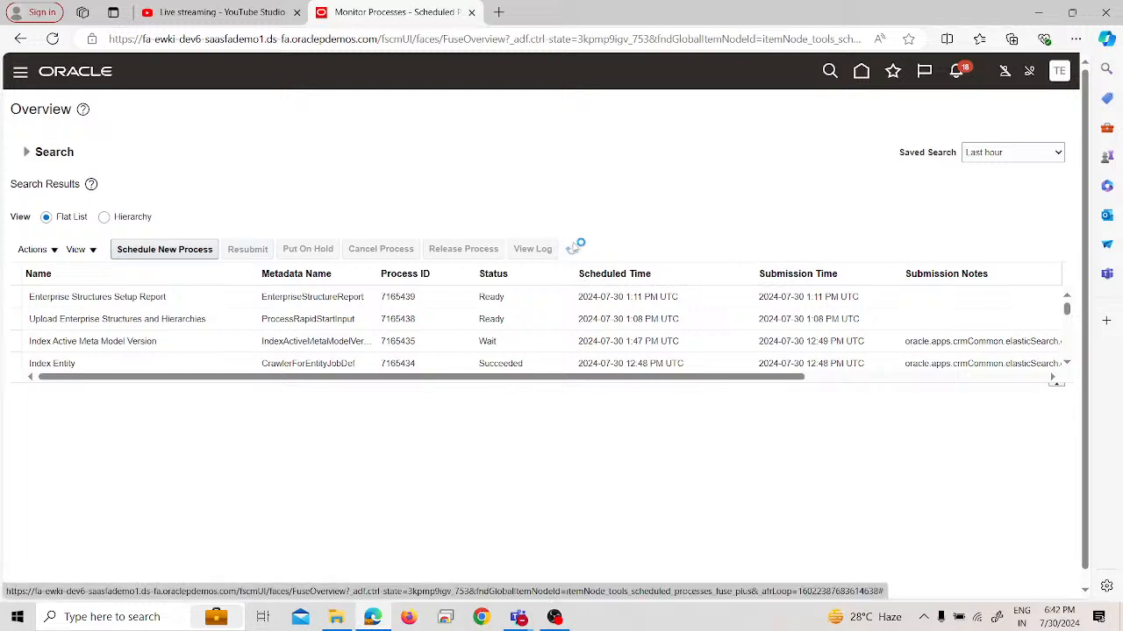
{"action": "left_click", "coordinate": [572, 249]}
{"action": "left_click", "coordinate": [572, 249]}
{"action": "left_click", "coordinate": [573, 250]}
{"action": "left_click", "coordinate": [572, 250]}
{"action": "left_click", "coordinate": [572, 249]}
{"action": "left_click", "coordinate": [572, 249]}
{"action": "left_click", "coordinate": [572, 249]}
{"action": "left_click", "coordinate": [572, 249]}
{"action": "left_click", "coordinate": [572, 250]}
{"action": "left_click", "coordinate": [571, 249]}
{"action": "left_click", "coordinate": [570, 249]}
Duplicate the Oracle Fusion browser tab, close the original, and reopen the Scheduled Processes page in the duplicate
{"action": "right_click", "coordinate": [366, 10]}
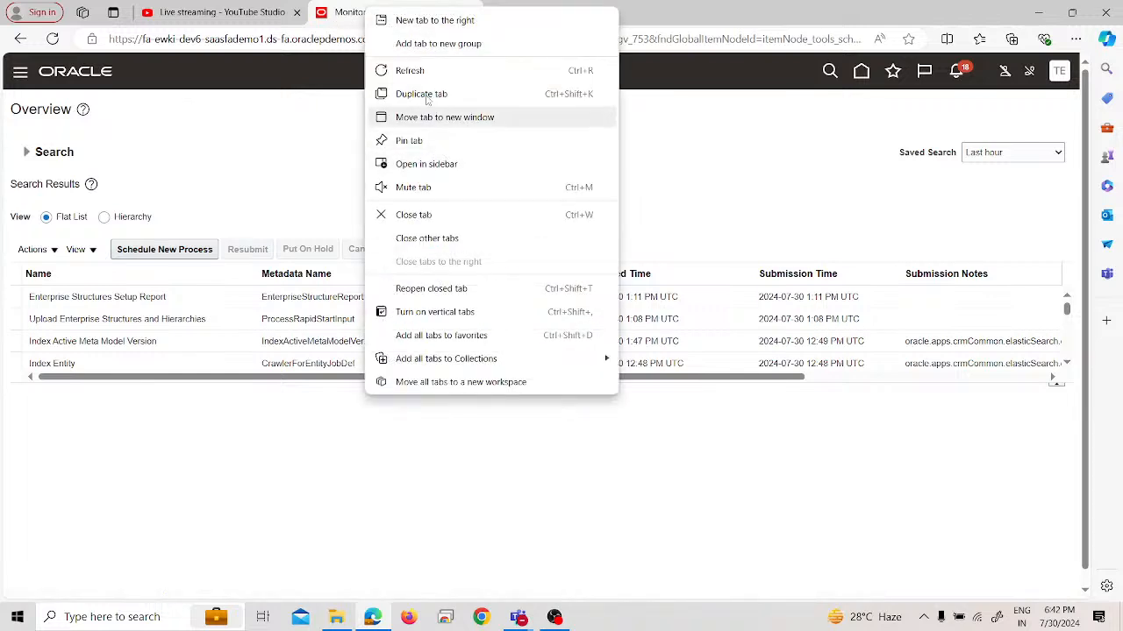
{"action": "left_click", "coordinate": [454, 94]}
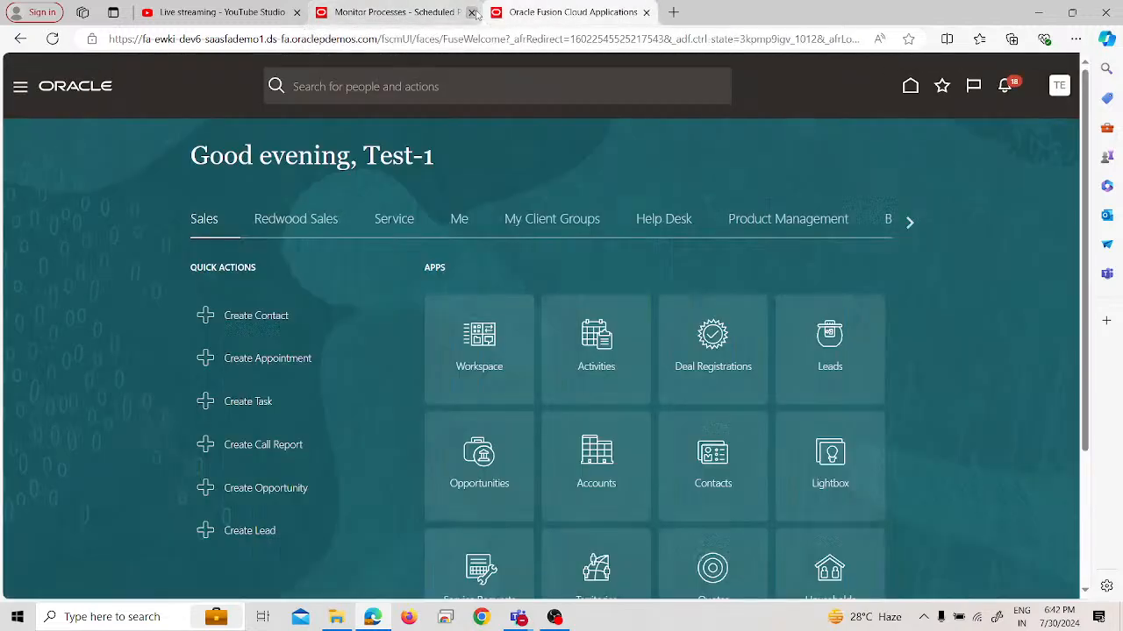
{"action": "left_click", "coordinate": [472, 12]}
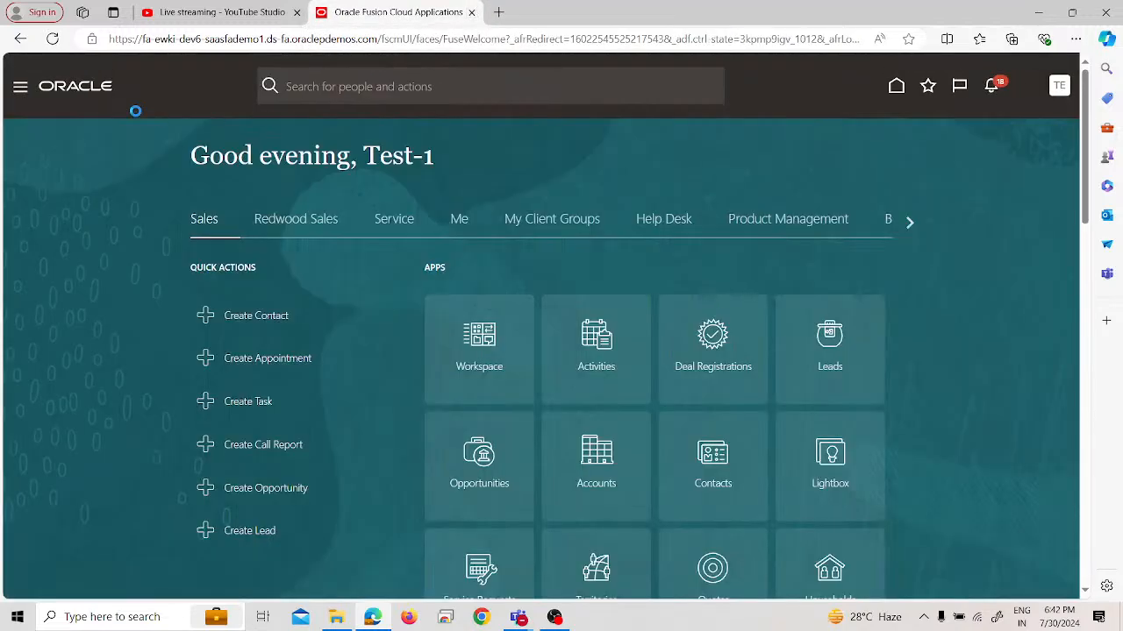
{"action": "left_click", "coordinate": [21, 88]}
{"action": "scroll", "coordinate": [143, 233], "scroll_direction": "down", "scroll_amount": 7}
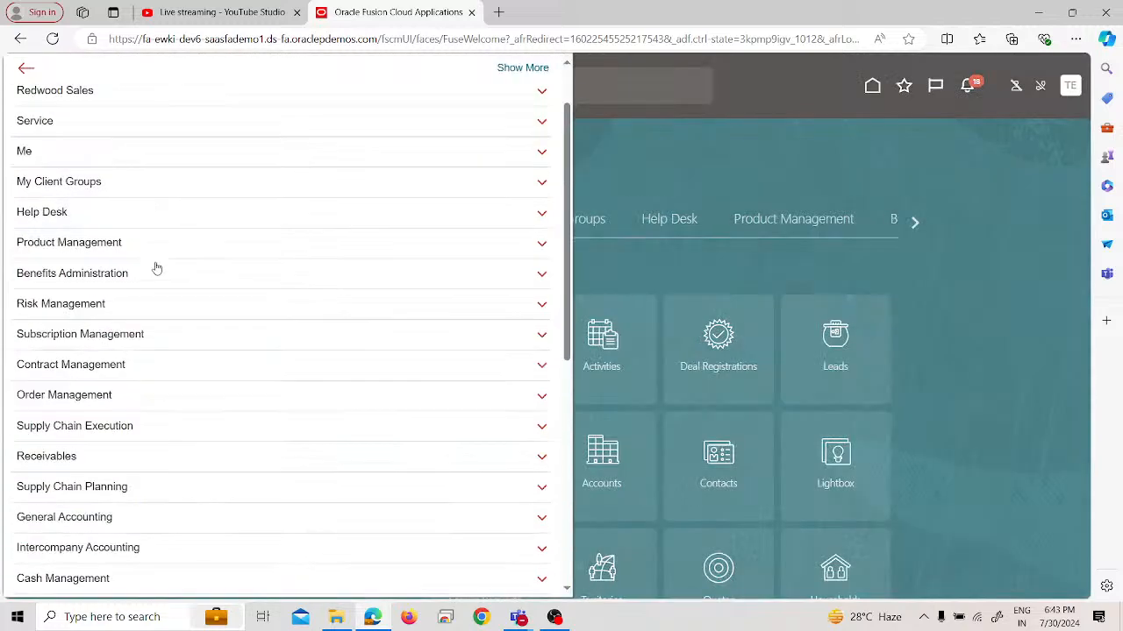
{"action": "left_click", "coordinate": [92, 399]}
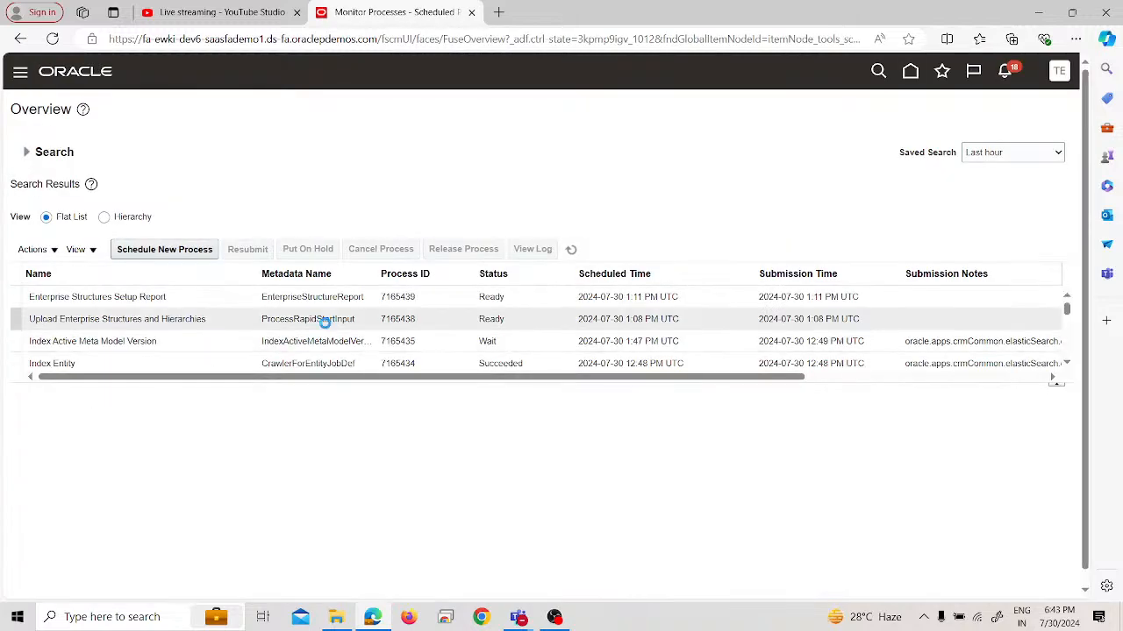
Sign out of Oracle Applications Cloud, confirm the logout, and sign back in with the saved credentials
{"action": "left_click", "coordinate": [1058, 77]}
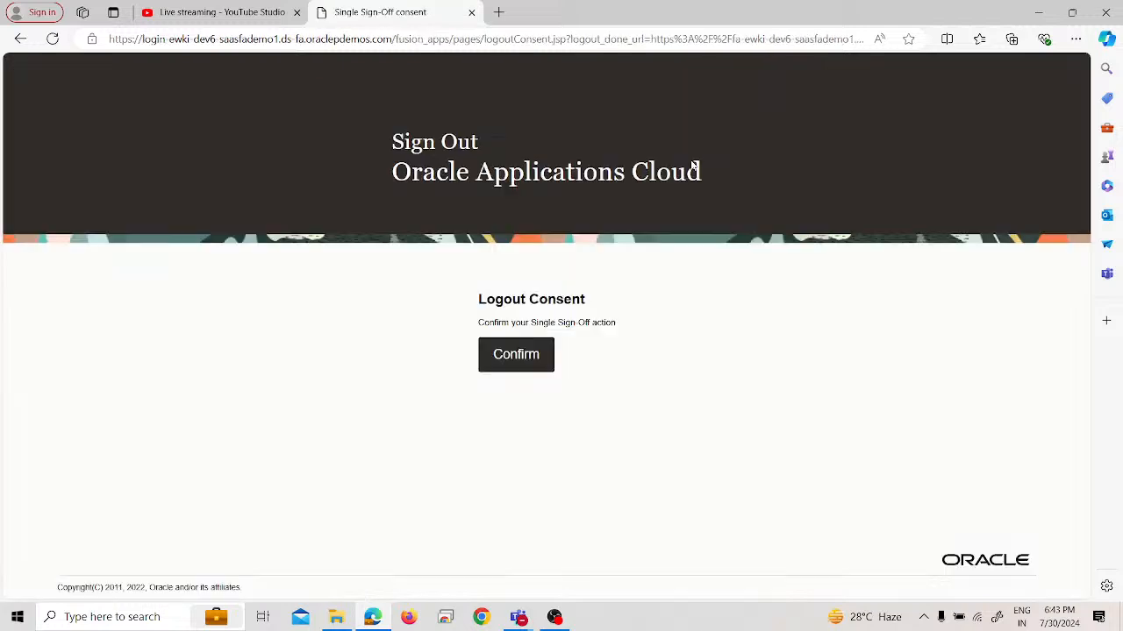
{"action": "left_click", "coordinate": [518, 354]}
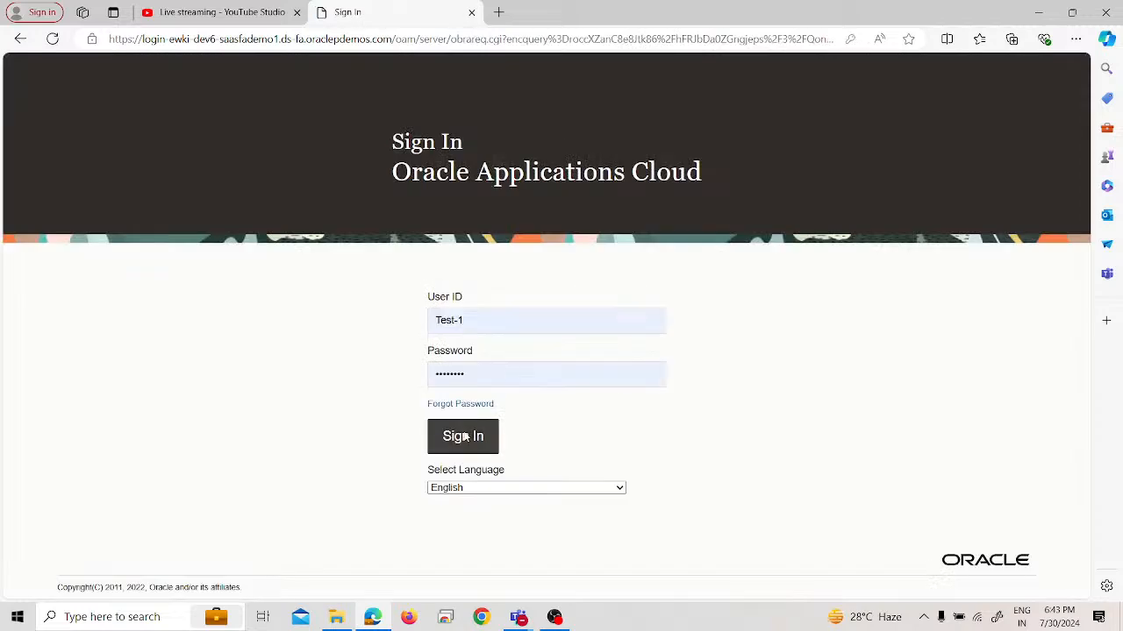
{"action": "left_click", "coordinate": [465, 436]}
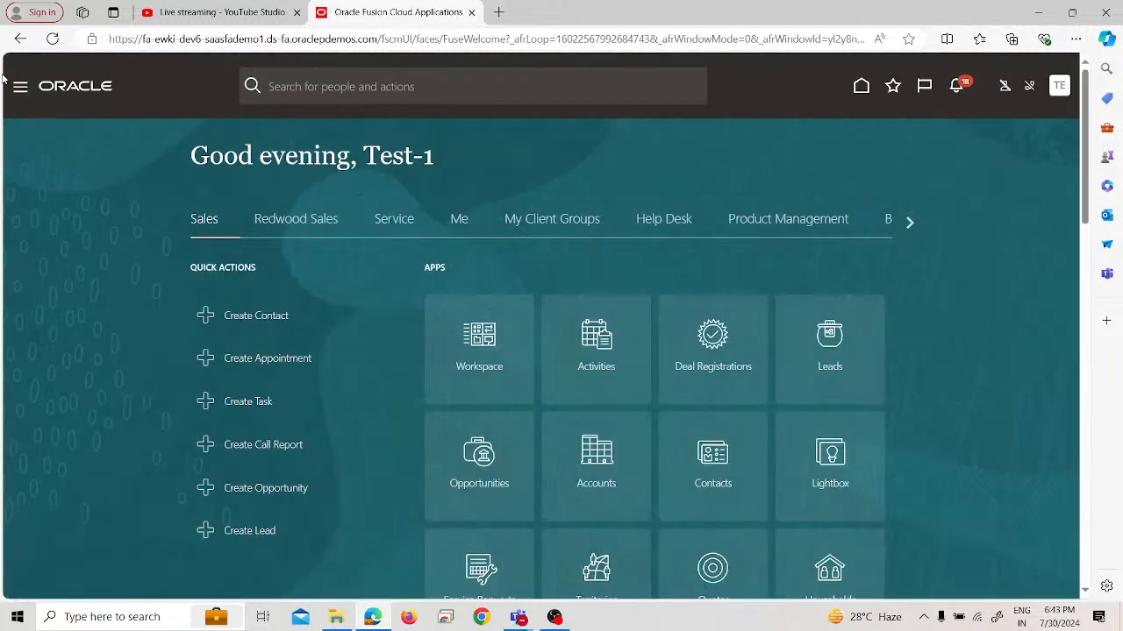
Open the Scheduled Processes page from the Tools group in the new session
{"action": "scroll", "coordinate": [128, 321], "scroll_direction": "down", "scroll_amount": 4}
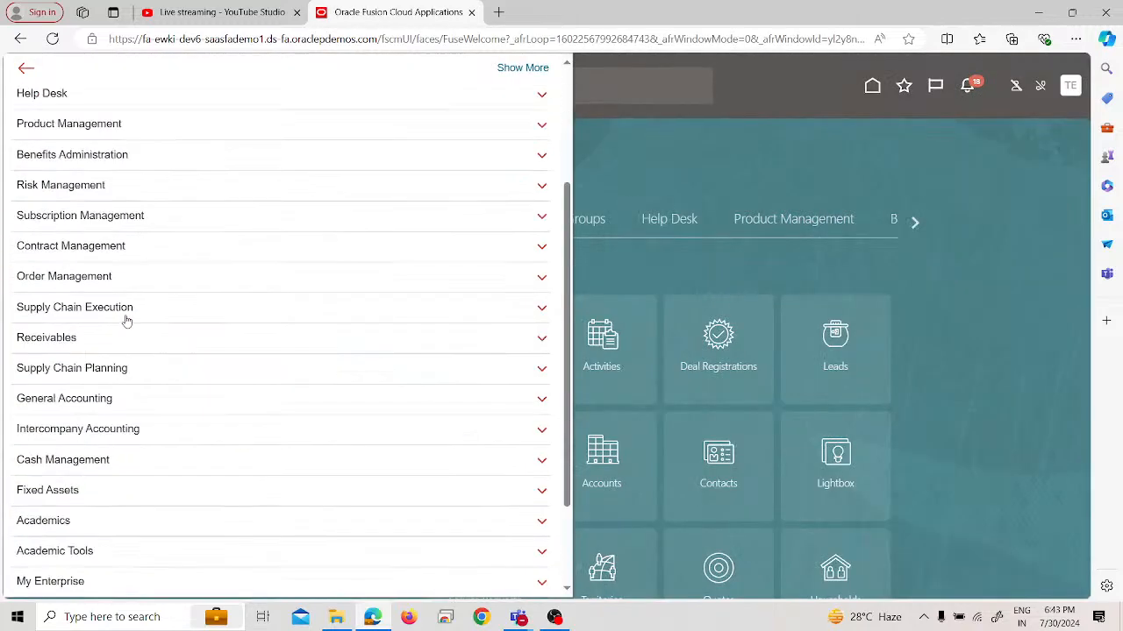
{"action": "left_click", "coordinate": [107, 495]}
{"action": "scroll", "coordinate": [103, 478], "scroll_direction": "down", "scroll_amount": 2}
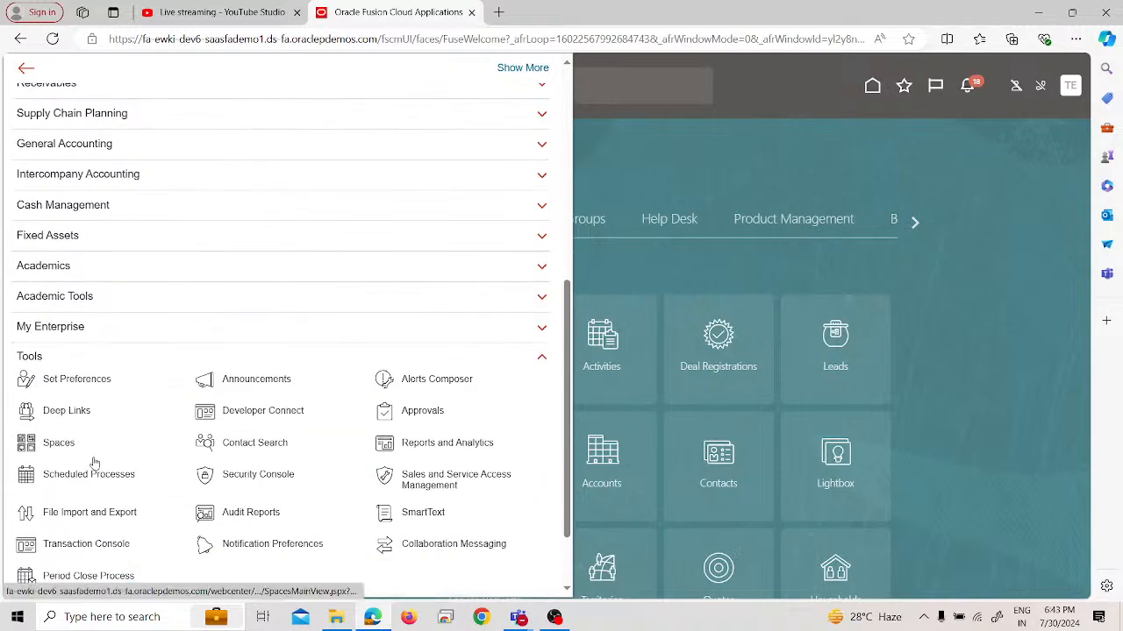
{"action": "left_click", "coordinate": [94, 467]}
{"action": "left_click", "coordinate": [645, 12]}
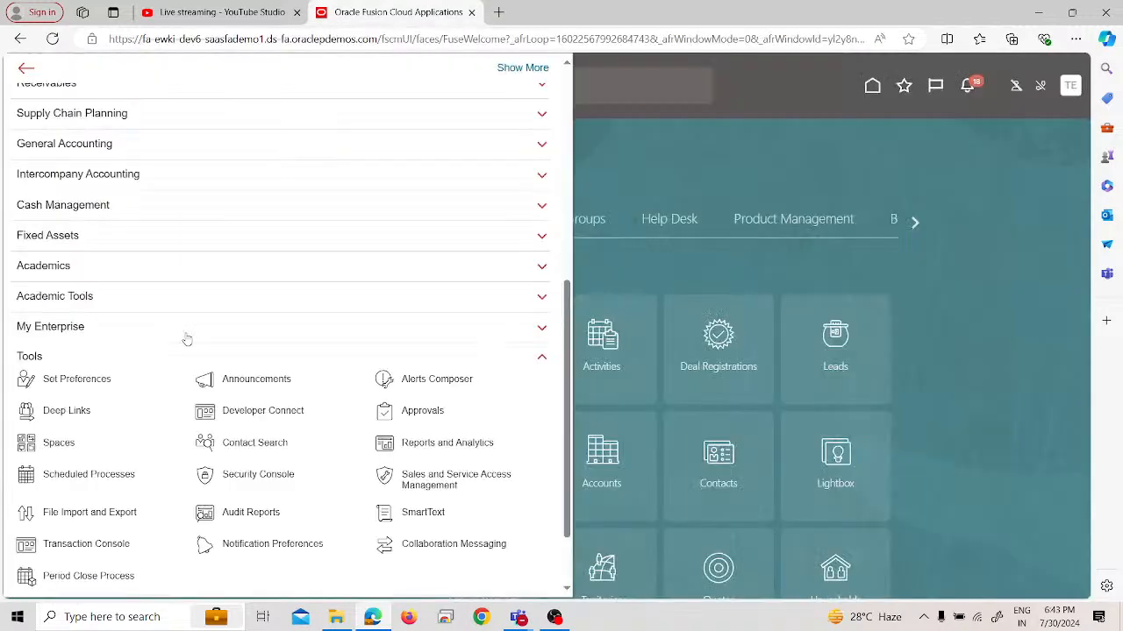
{"action": "left_click", "coordinate": [70, 472]}
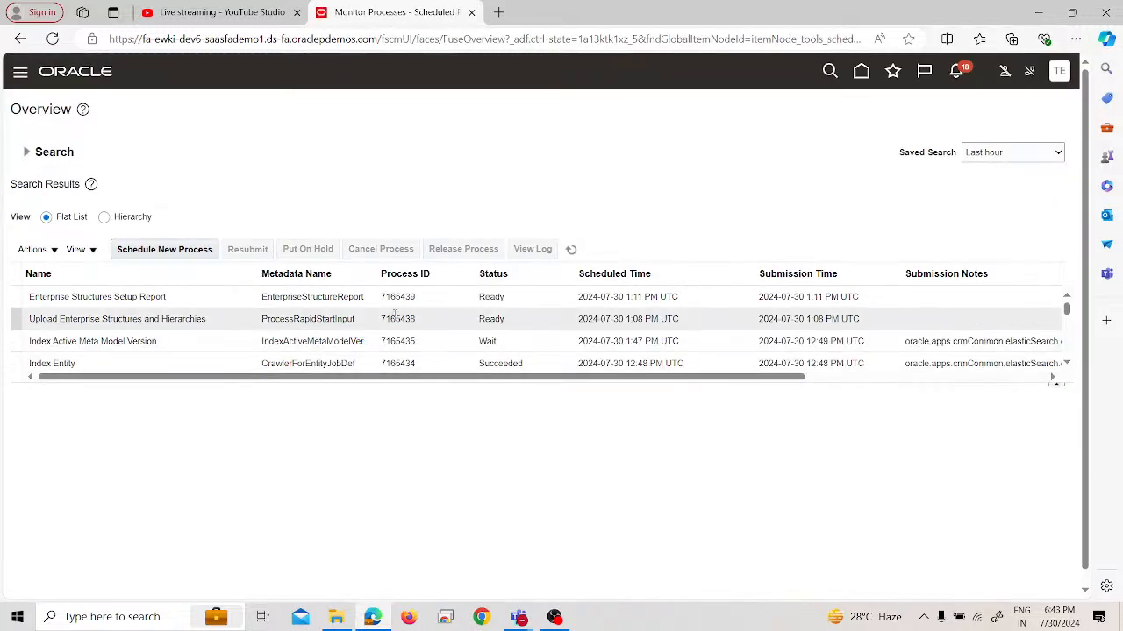
Refresh the process list repeatedly and view the Enterprise Structures Setup Report's process details to check its progress
{"action": "left_click", "coordinate": [571, 249]}
{"action": "left_click", "coordinate": [571, 249]}
{"action": "left_click", "coordinate": [571, 249]}
{"action": "left_click", "coordinate": [571, 249]}
{"action": "left_click", "coordinate": [571, 251]}
{"action": "left_click", "coordinate": [571, 251]}
{"action": "left_click", "coordinate": [571, 251]}
{"action": "left_click", "coordinate": [571, 251]}
{"action": "left_click", "coordinate": [570, 250]}
{"action": "left_click", "coordinate": [100, 298]}
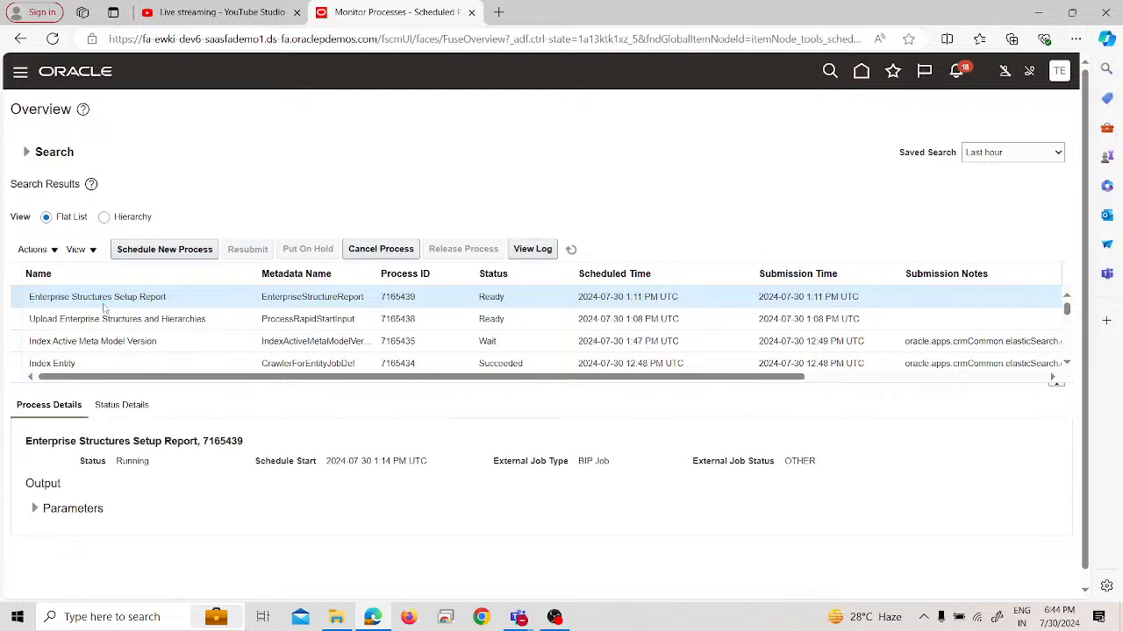
{"action": "left_click", "coordinate": [571, 249]}
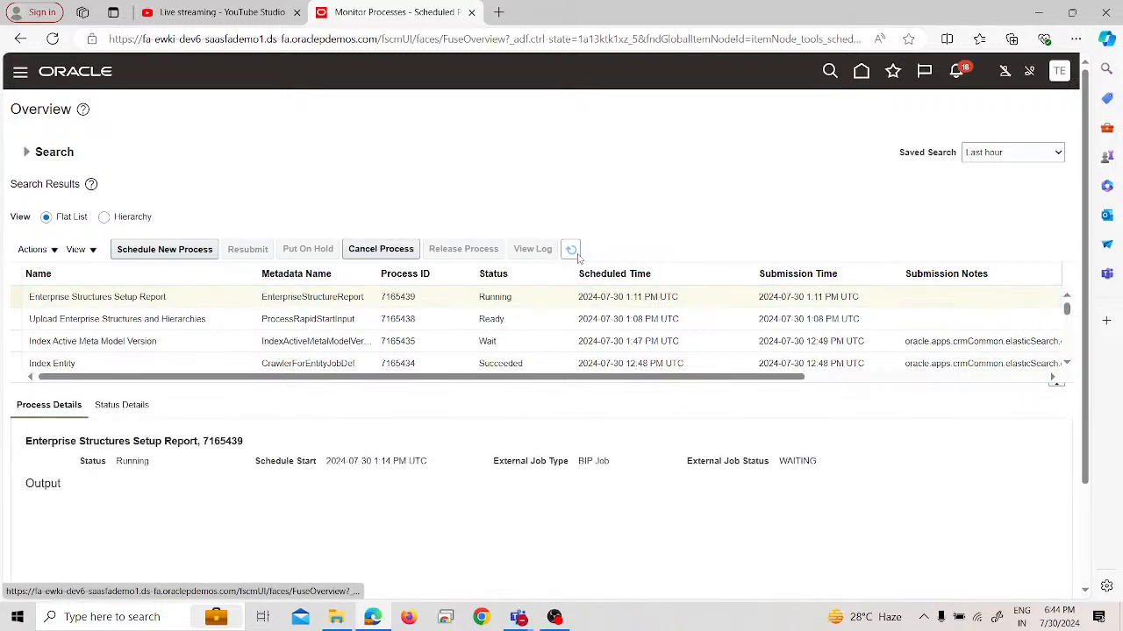
Refresh the process list repeatedly to check the status of the Enterprise Structures Setup Report and the enterprise structures upload
{"action": "left_click", "coordinate": [576, 254]}
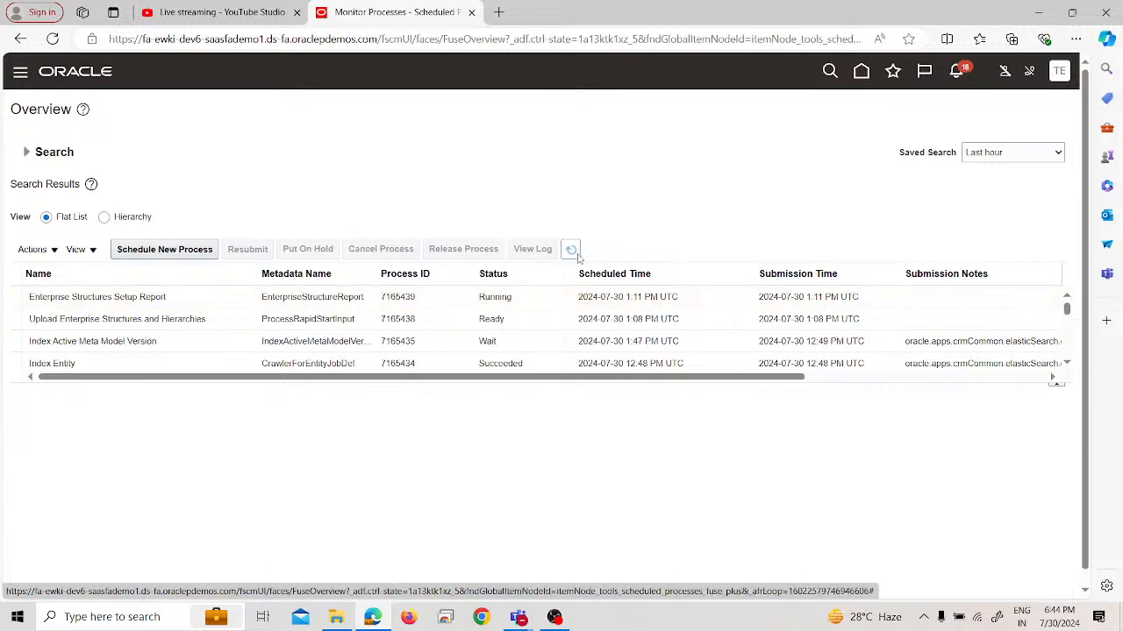
{"action": "left_click", "coordinate": [572, 251]}
{"action": "left_click", "coordinate": [577, 254]}
{"action": "left_click", "coordinate": [577, 255]}
{"action": "left_click", "coordinate": [577, 255]}
Return to the home page and reopen the Scheduled Processes page from the Tools group
{"action": "left_click", "coordinate": [57, 75]}
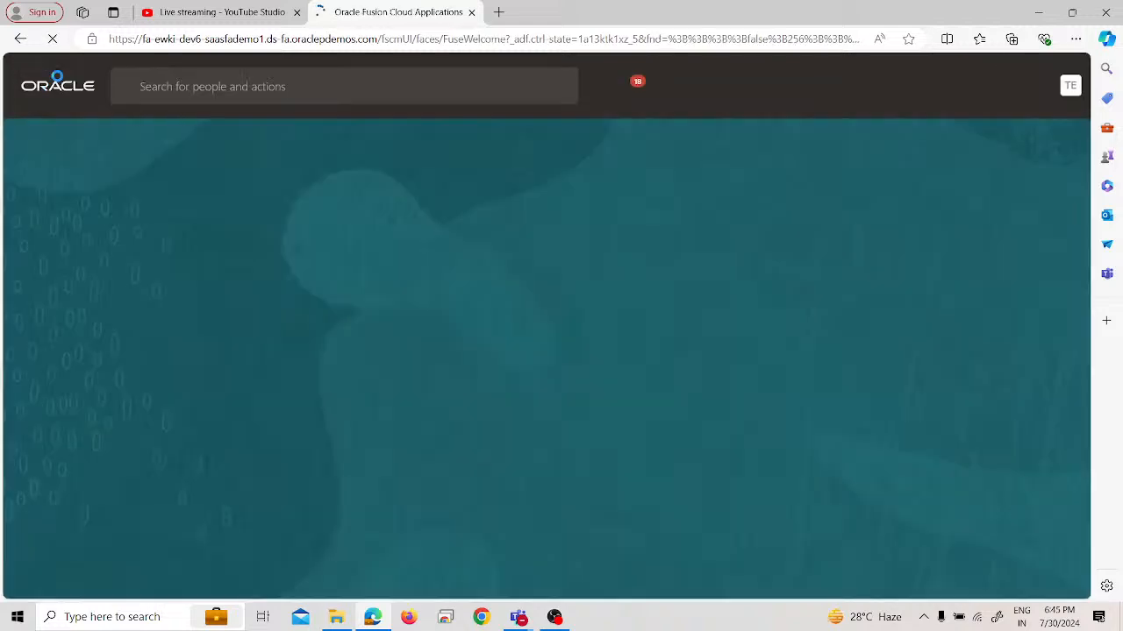
{"action": "left_click", "coordinate": [19, 85]}
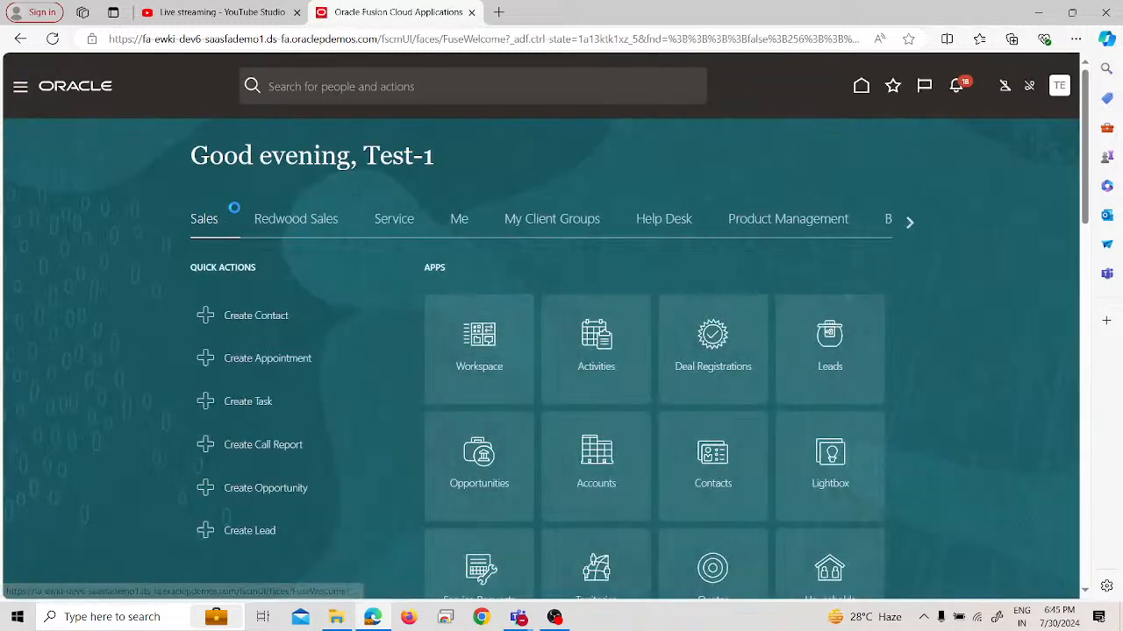
{"action": "scroll", "coordinate": [247, 293], "scroll_direction": "down", "scroll_amount": 4}
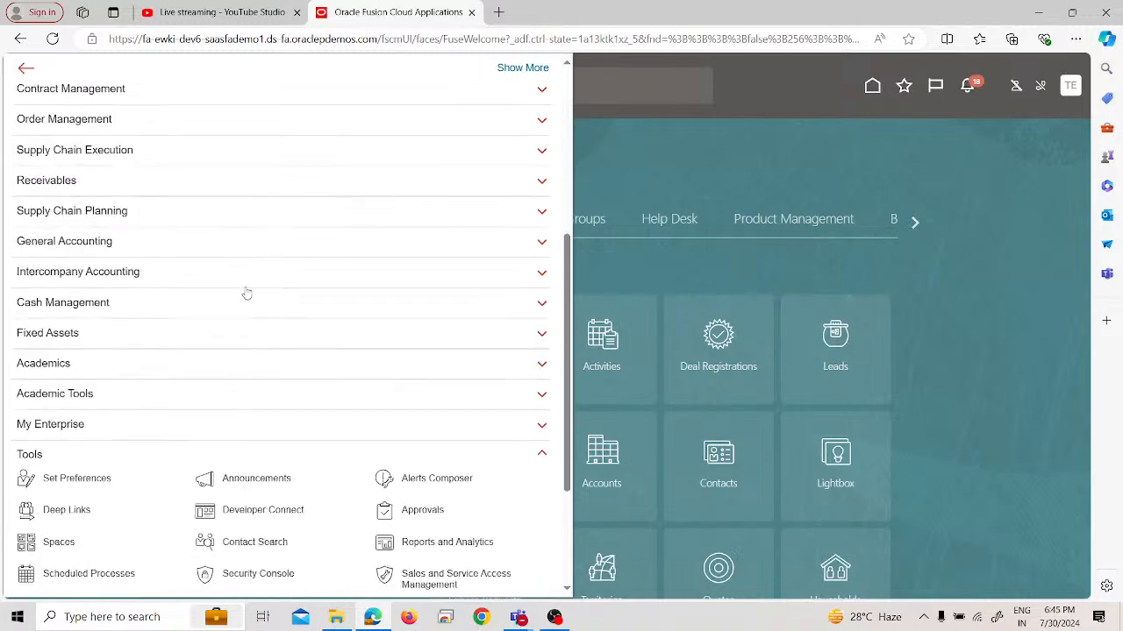
{"action": "left_click", "coordinate": [113, 559]}
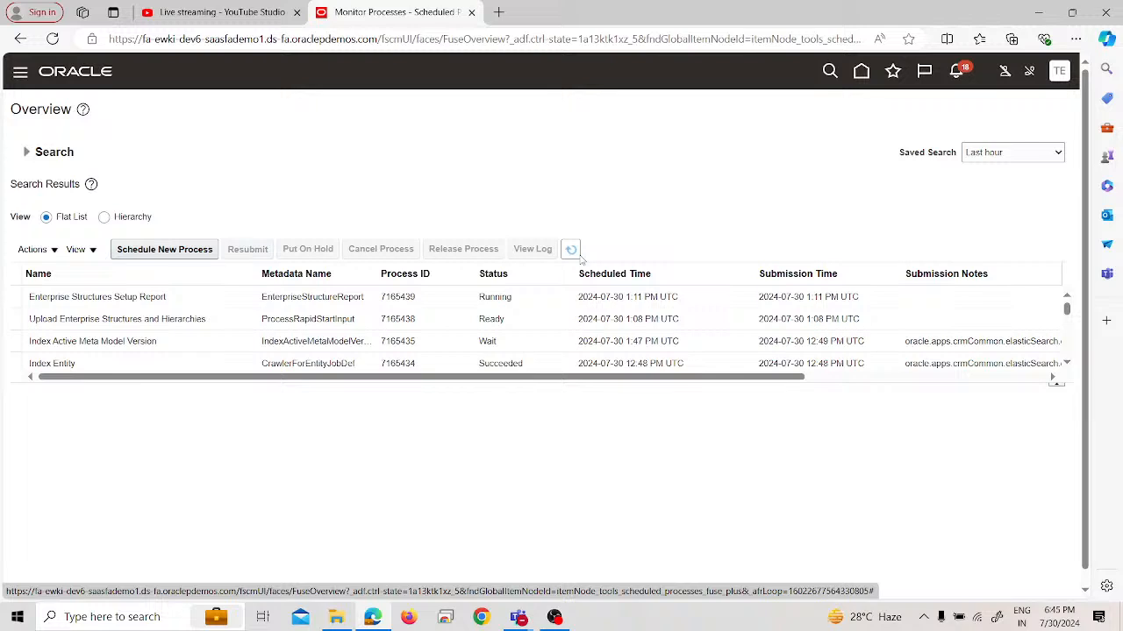
Refresh the reopened Scheduled Processes list several times to check the report and upload statuses
{"action": "left_click", "coordinate": [580, 257]}
{"action": "left_click", "coordinate": [570, 250]}
{"action": "left_click", "coordinate": [570, 250]}
{"action": "left_click", "coordinate": [570, 250]}
{"action": "left_click", "coordinate": [554, 616]}
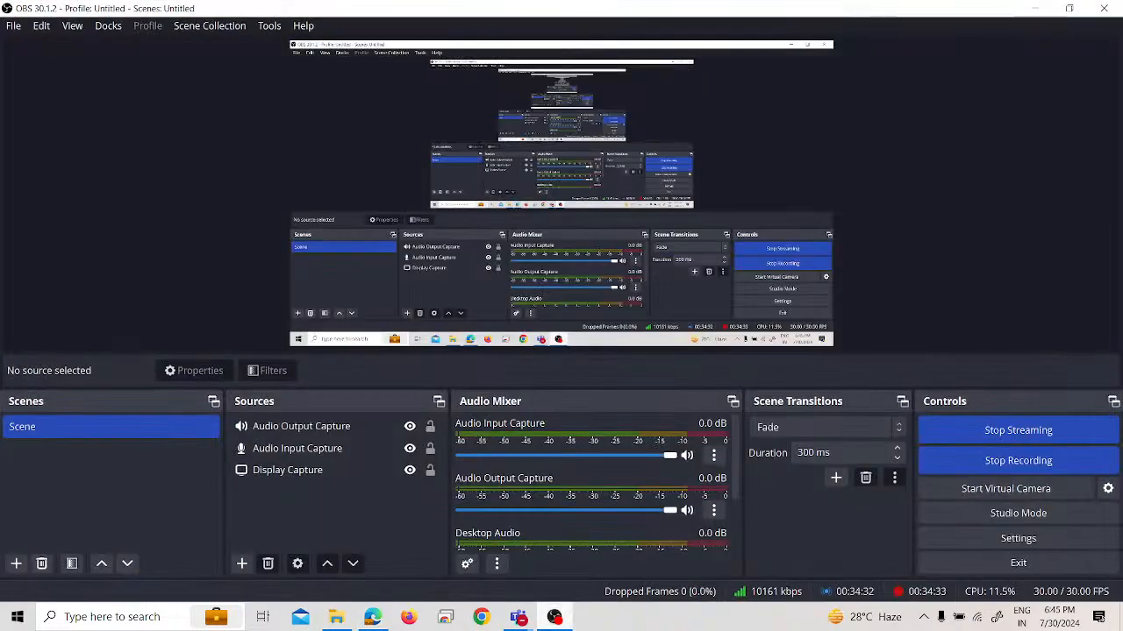
{"action": "left_click", "coordinate": [554, 617]}
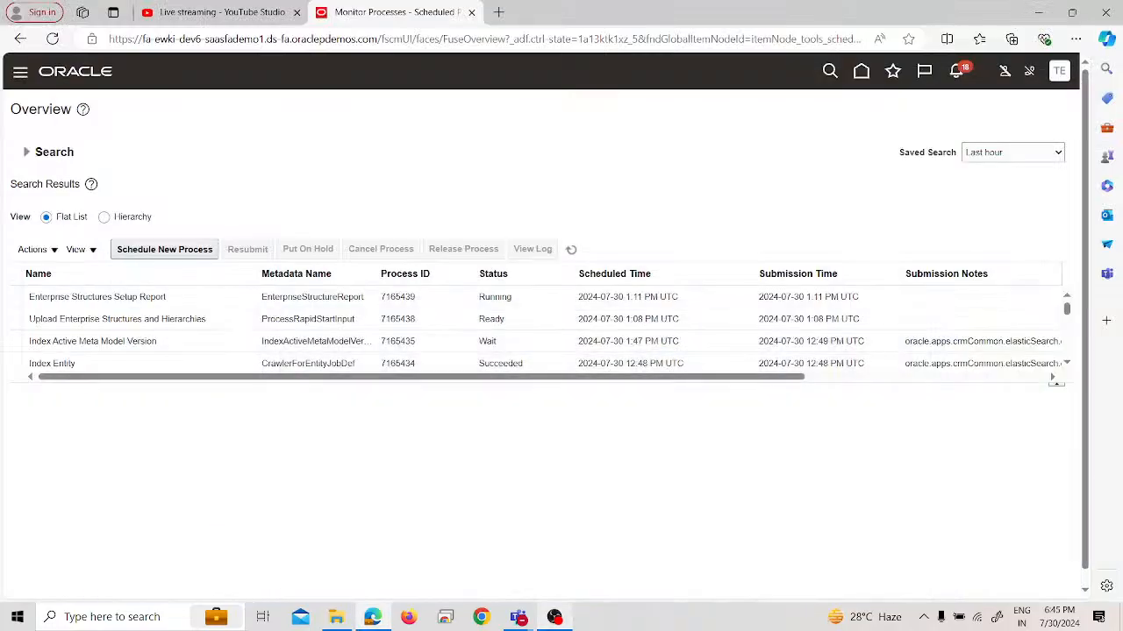
Keep refreshing the process list to monitor the Enterprise Structures Setup Report until it finishes
{"action": "left_click", "coordinate": [571, 251]}
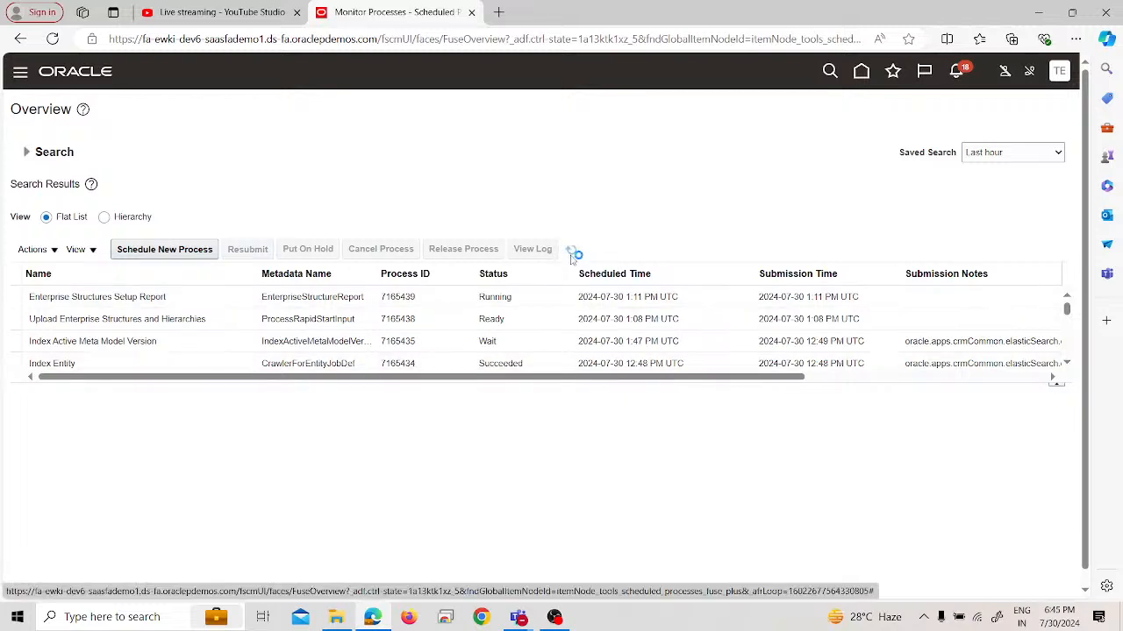
{"action": "left_click", "coordinate": [571, 255]}
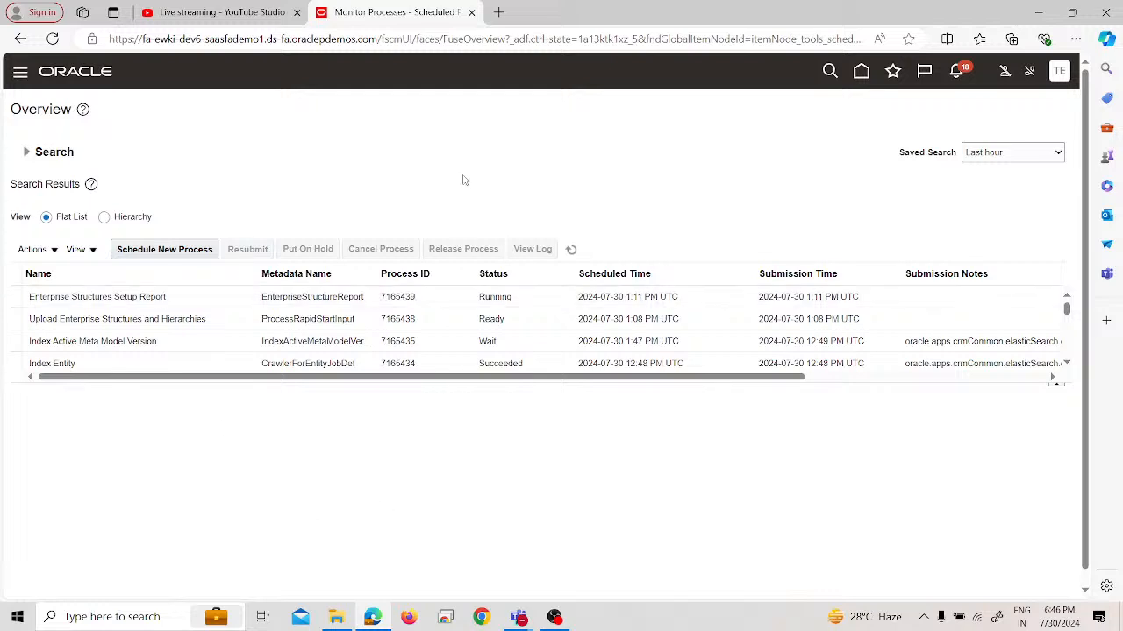
{"action": "left_click", "coordinate": [570, 251]}
{"action": "left_click", "coordinate": [570, 251]}
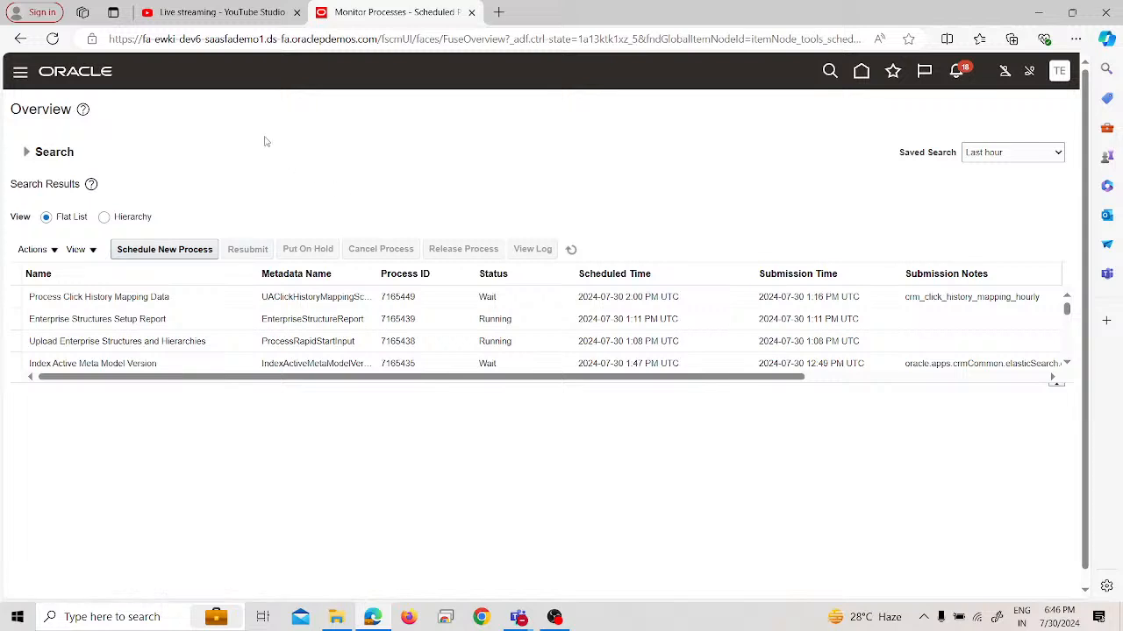
{"action": "left_click", "coordinate": [571, 251]}
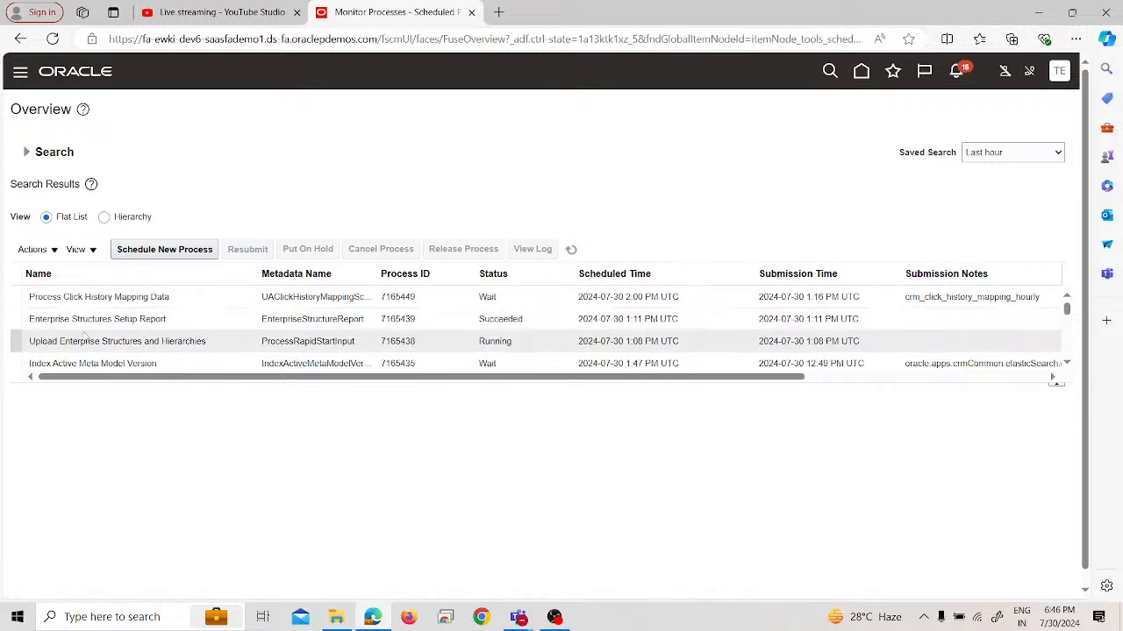
Republish the Enterprise Structures Setup Report's output from its process details and enlarge the report window to full screen
{"action": "left_click", "coordinate": [39, 321]}
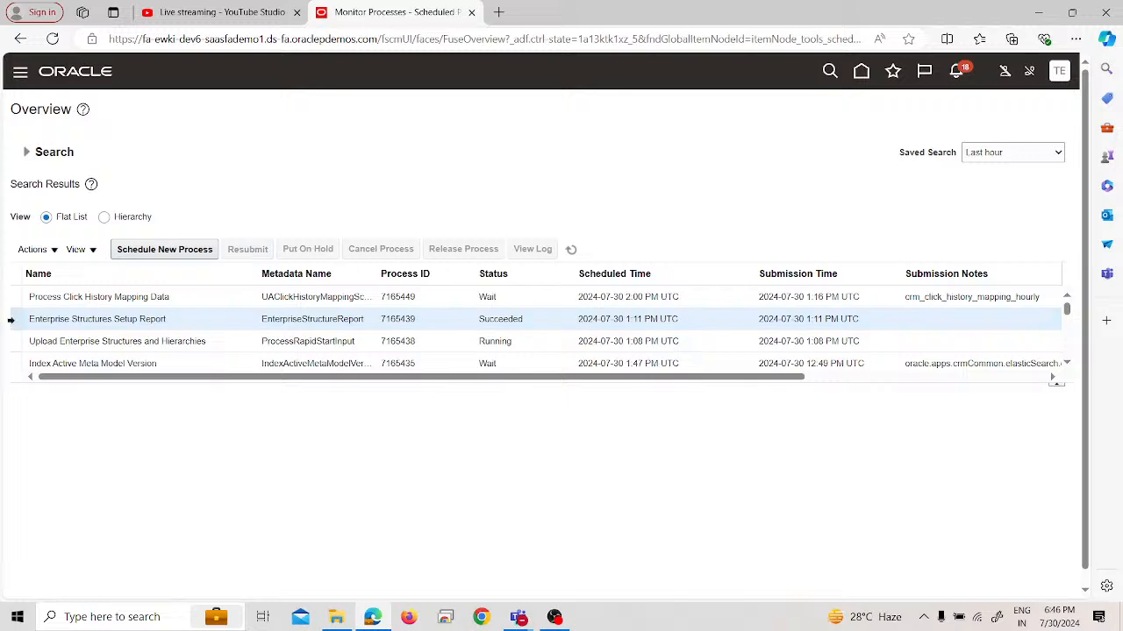
{"action": "scroll", "coordinate": [173, 483], "scroll_direction": "down", "scroll_amount": 5}
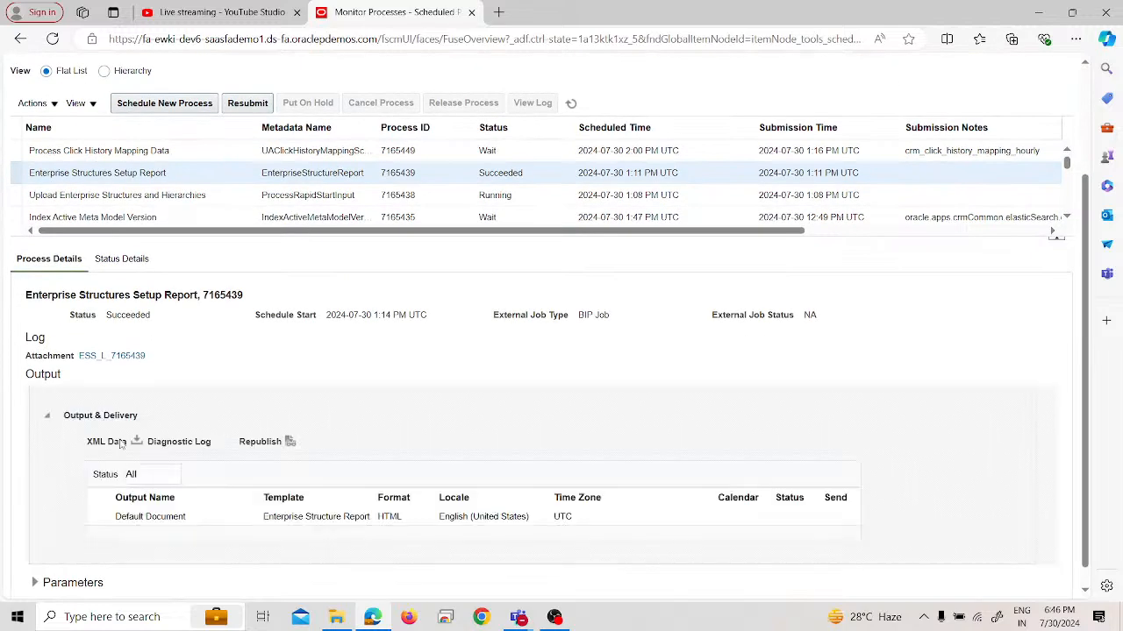
{"action": "left_click", "coordinate": [289, 422]}
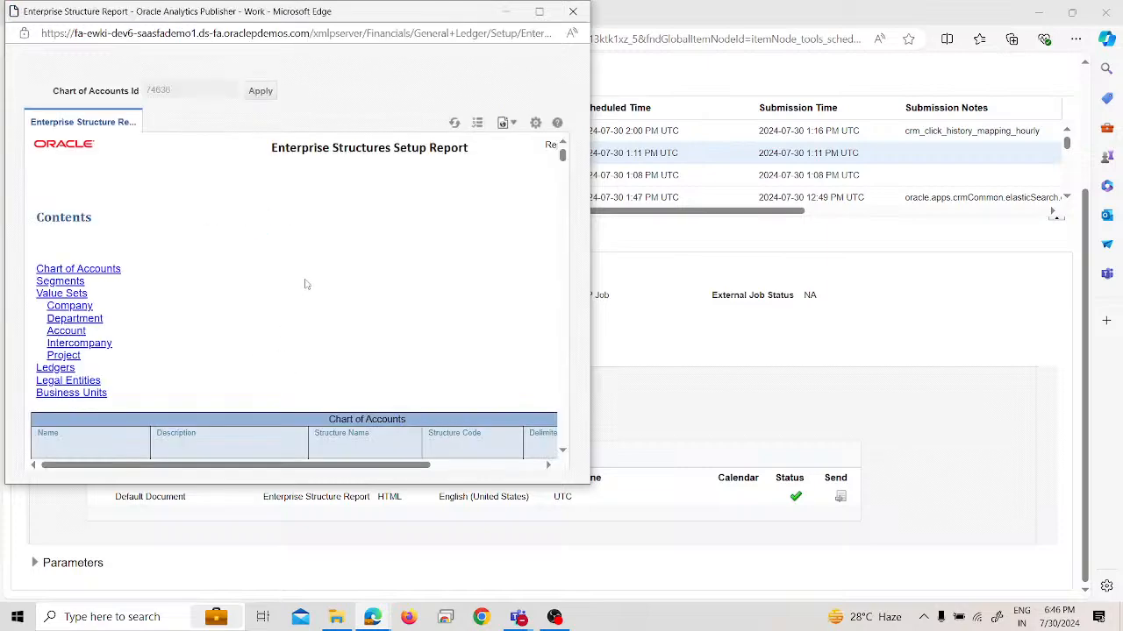
{"action": "scroll", "coordinate": [206, 344], "scroll_direction": "down", "scroll_amount": 3}
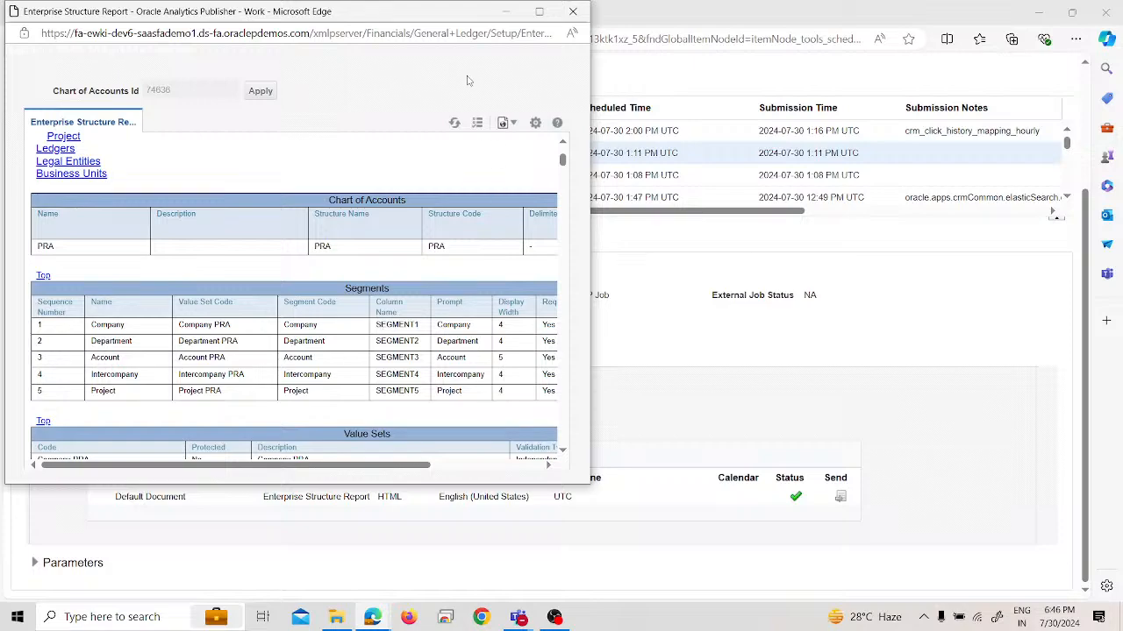
{"action": "left_click", "coordinate": [538, 12]}
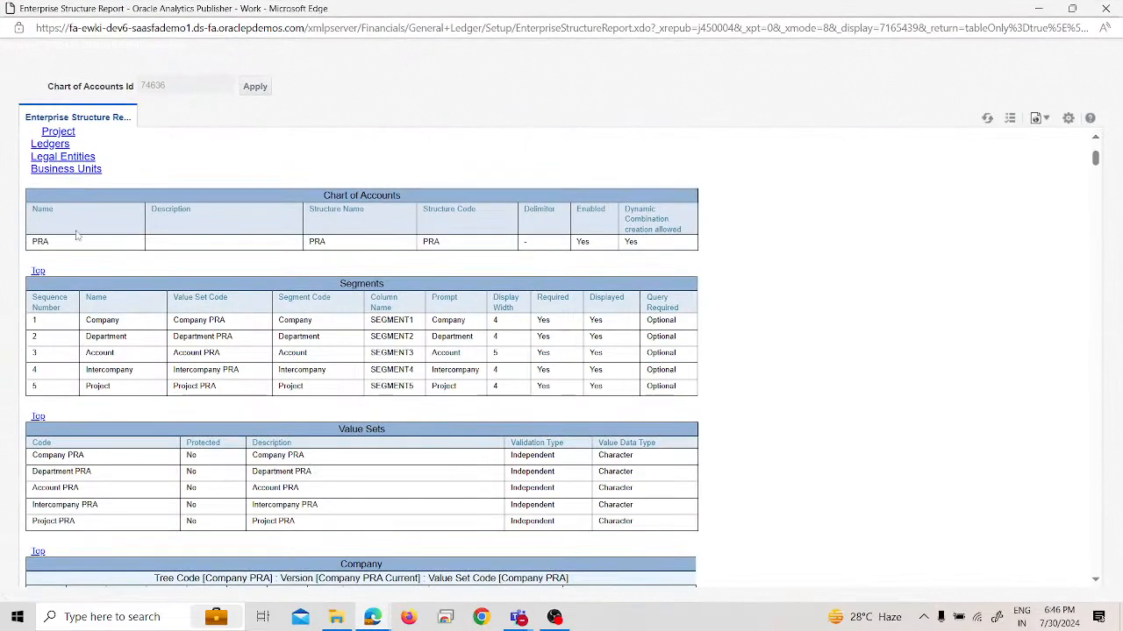
Review the report's segments, value sets, account hierarchy, ledgers, legal entities and business units, and close the report window
{"action": "scroll", "coordinate": [88, 237], "scroll_direction": "down", "scroll_amount": 1}
{"action": "scroll", "coordinate": [98, 246], "scroll_direction": "down", "scroll_amount": 1}
{"action": "scroll", "coordinate": [98, 246], "scroll_direction": "up", "scroll_amount": 1}
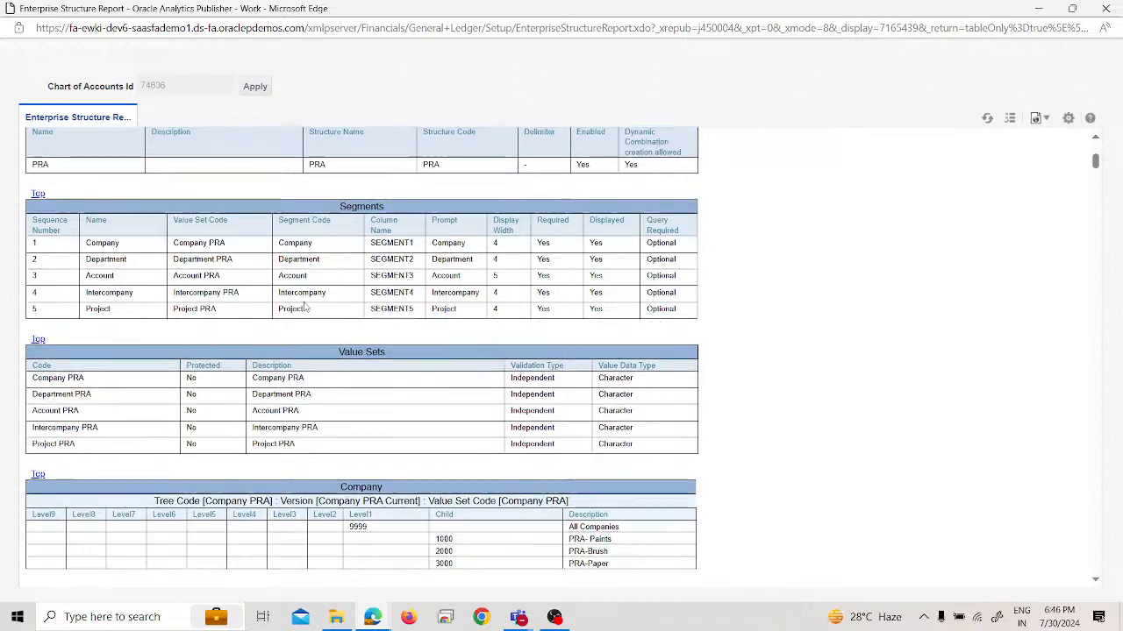
{"action": "scroll", "coordinate": [305, 306], "scroll_direction": "down", "scroll_amount": 1}
{"action": "scroll", "coordinate": [305, 307], "scroll_direction": "down", "scroll_amount": 1}
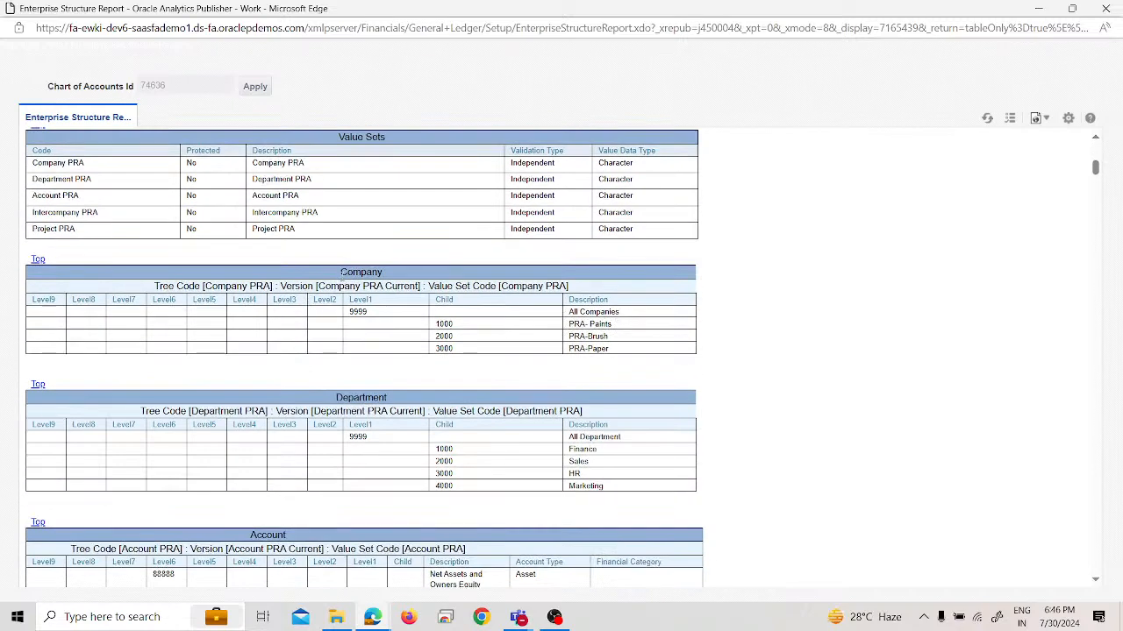
{"action": "scroll", "coordinate": [342, 275], "scroll_direction": "down", "scroll_amount": 10}
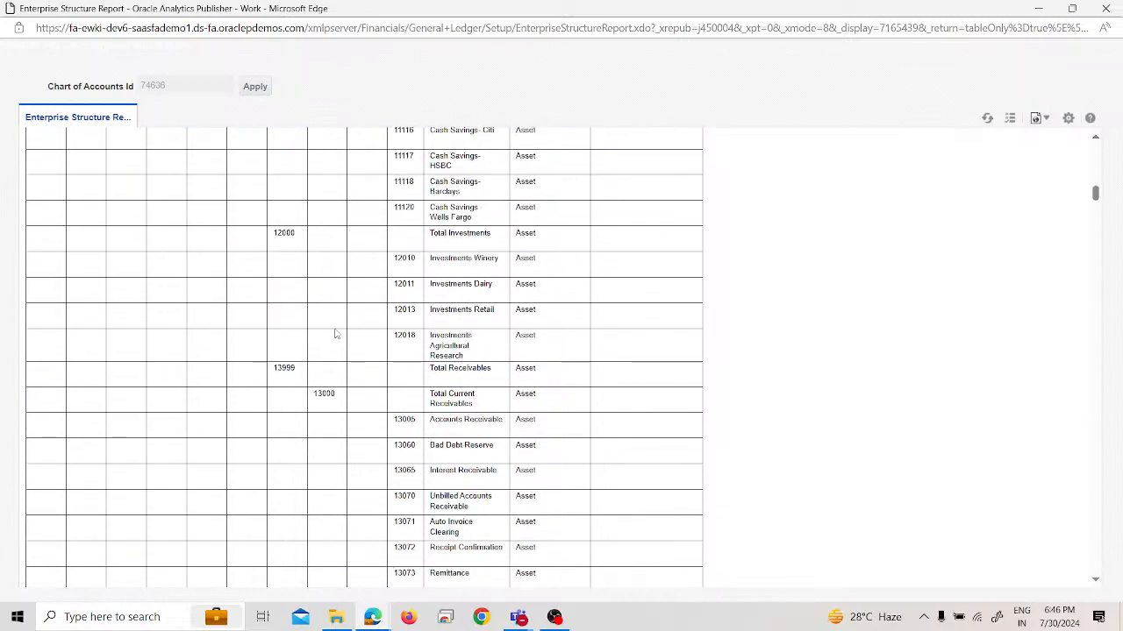
{"action": "scroll", "coordinate": [340, 355], "scroll_direction": "down", "scroll_amount": 10}
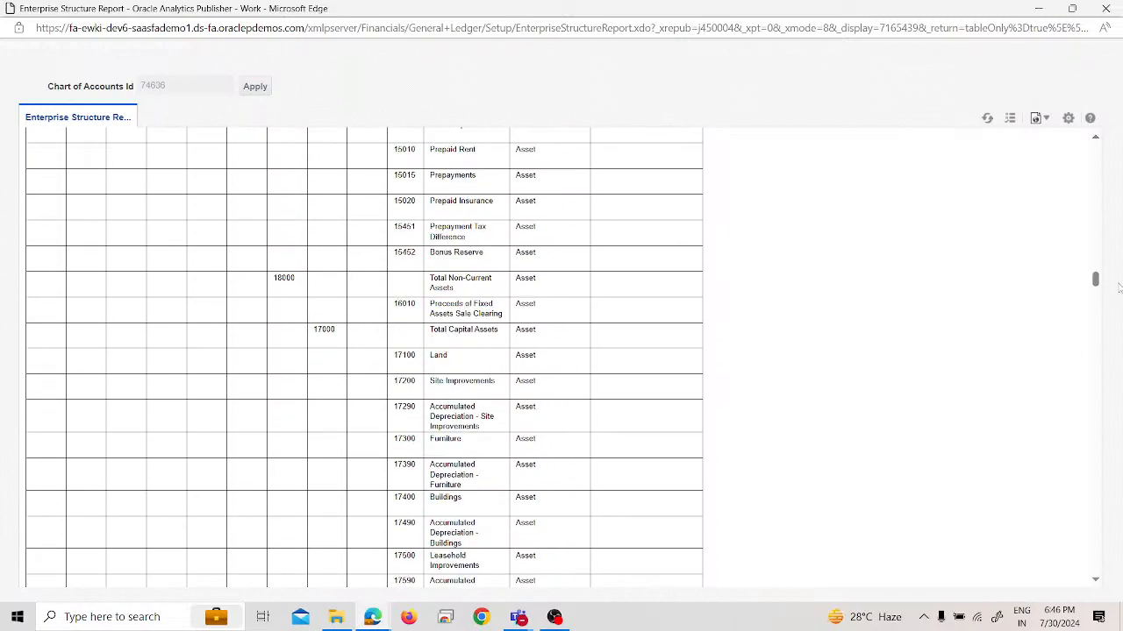
{"action": "left_click_drag", "start_coordinate": [1096, 279], "coordinate": [1110, 574]}
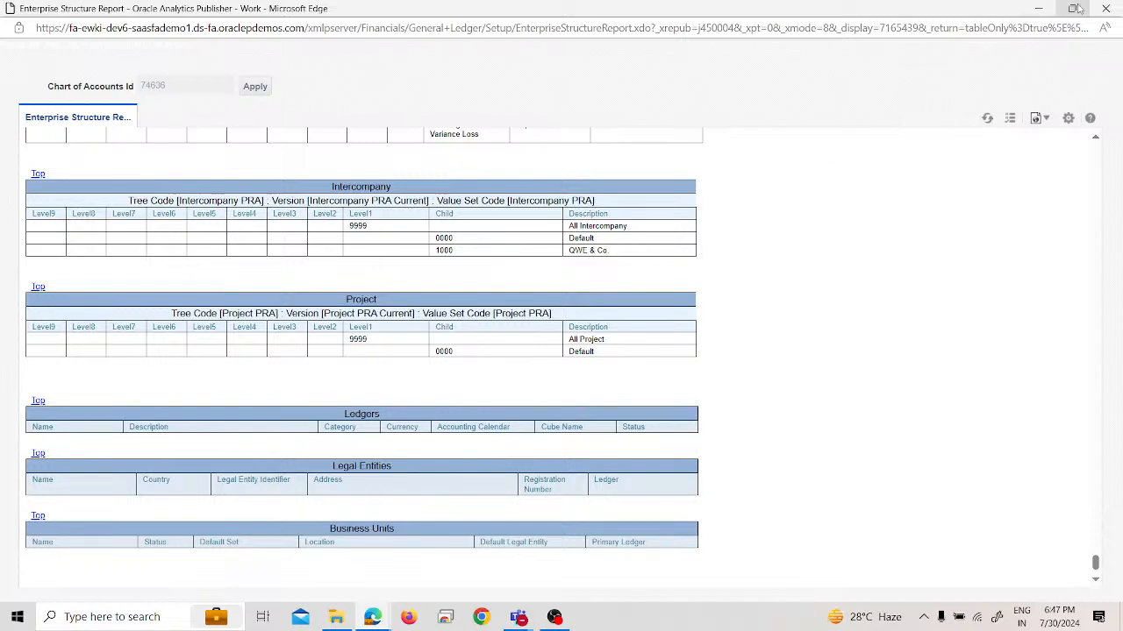
{"action": "left_click", "coordinate": [1105, 8]}
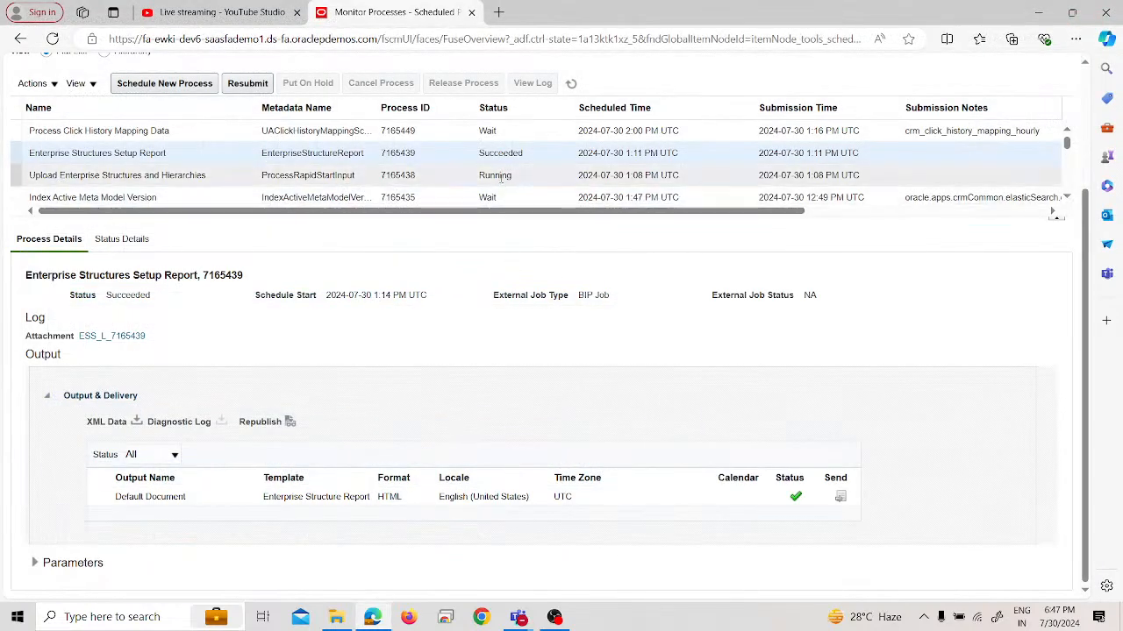
Refresh the process list and select the Upload Enterprise Structures and Hierarchies process to check its status
{"action": "left_click", "coordinate": [573, 81]}
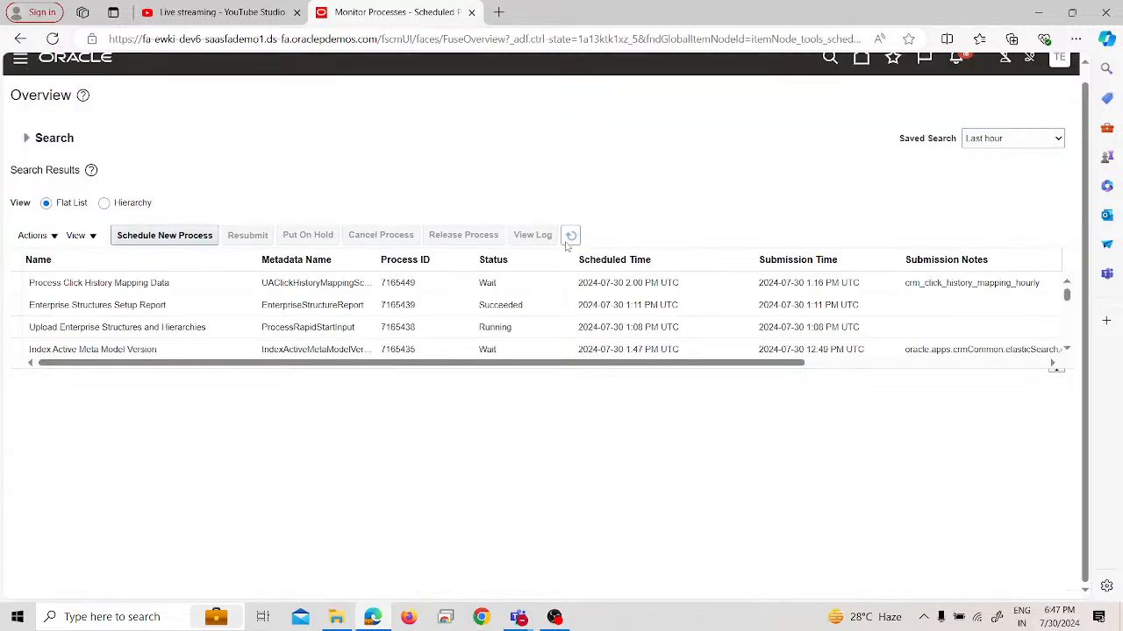
{"action": "left_click", "coordinate": [576, 237]}
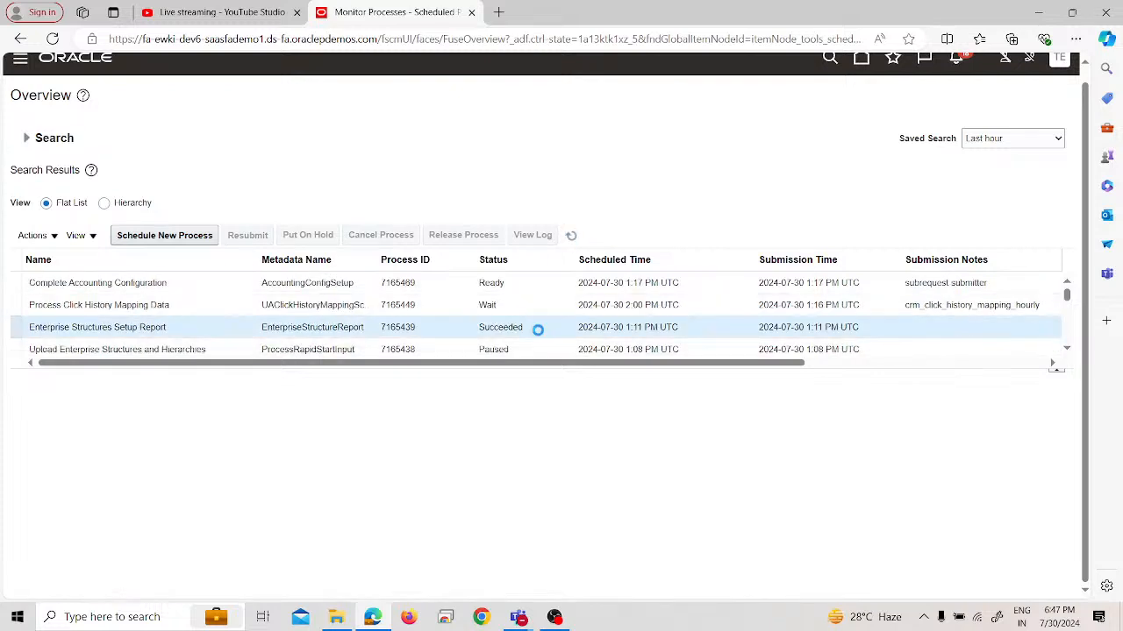
{"action": "scroll", "coordinate": [529, 335], "scroll_direction": "down", "scroll_amount": 1}
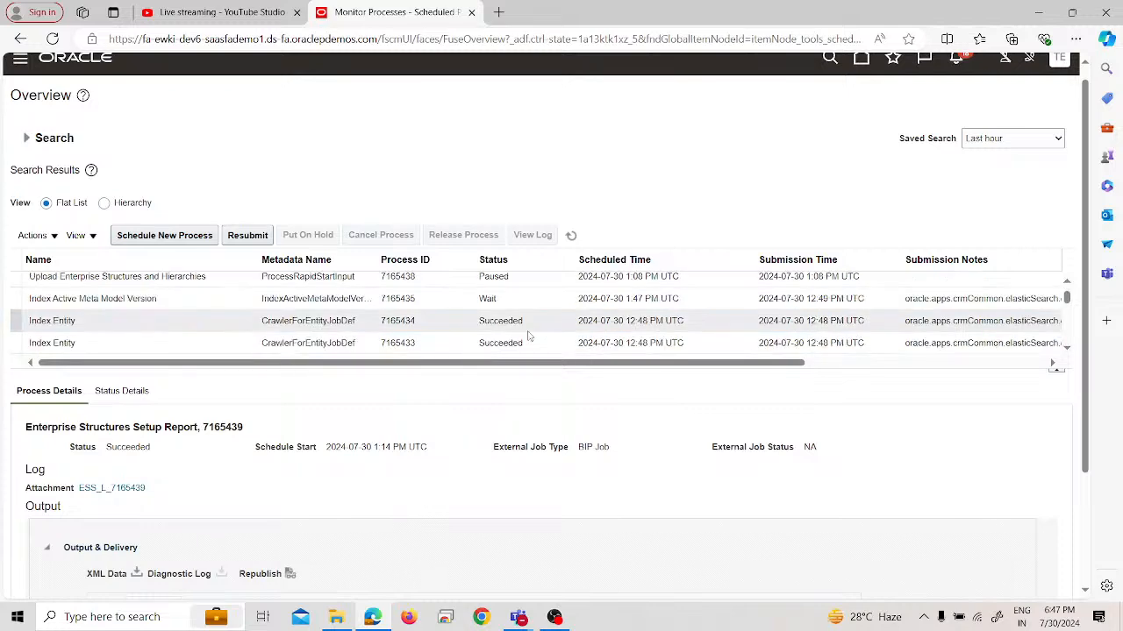
{"action": "scroll", "coordinate": [529, 336], "scroll_direction": "up", "scroll_amount": 2}
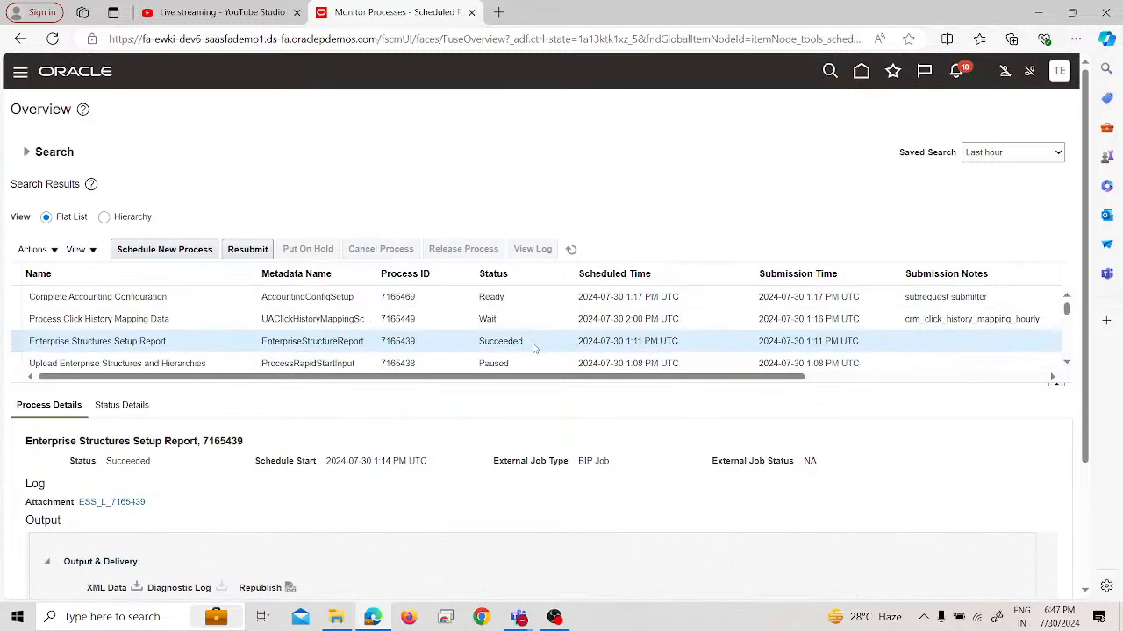
{"action": "left_click", "coordinate": [533, 363]}
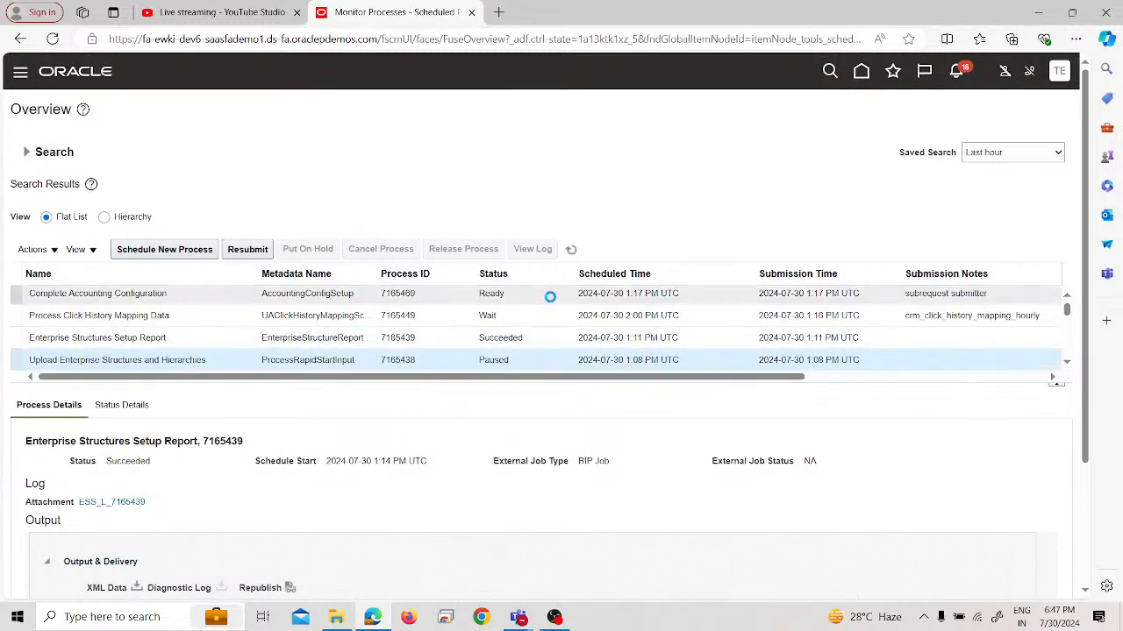
Refresh the process list repeatedly and examine the statuses of the Complete Accounting Configuration subprocesses and the enterprise structures upload
{"action": "left_click", "coordinate": [570, 254]}
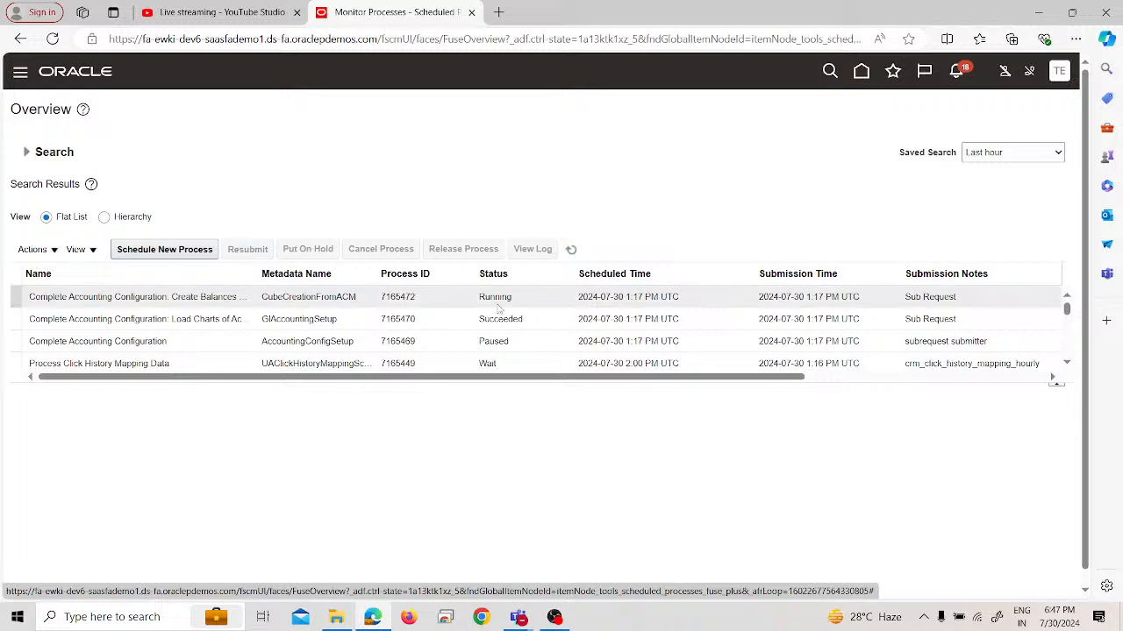
{"action": "scroll", "coordinate": [497, 321], "scroll_direction": "down", "scroll_amount": 3}
{"action": "scroll", "coordinate": [497, 321], "scroll_direction": "up", "scroll_amount": 2}
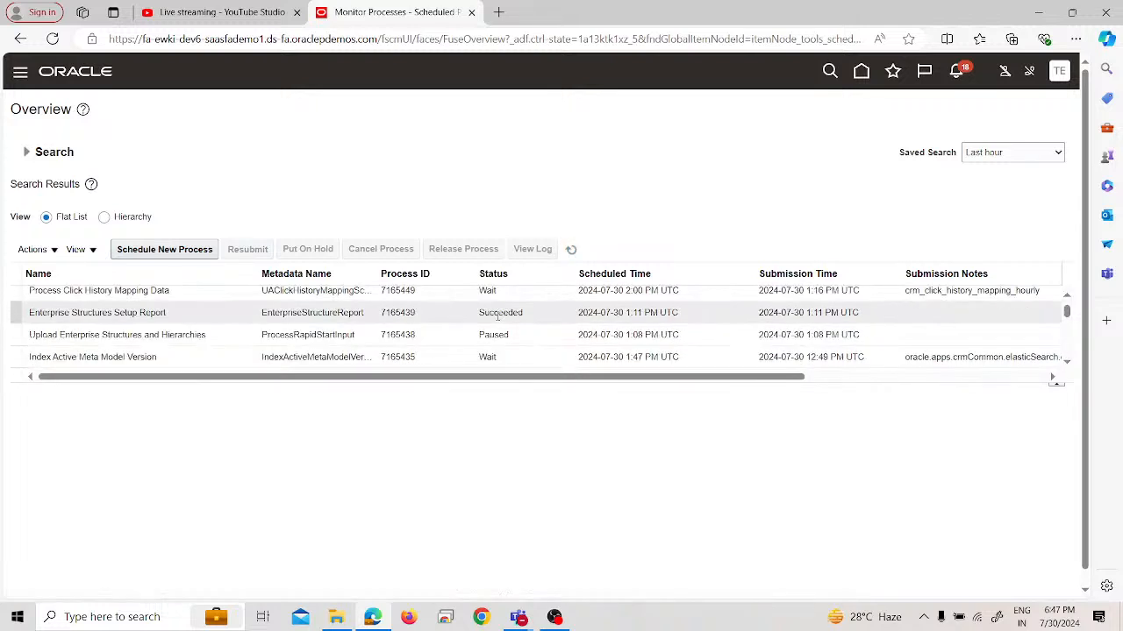
{"action": "left_click", "coordinate": [572, 253]}
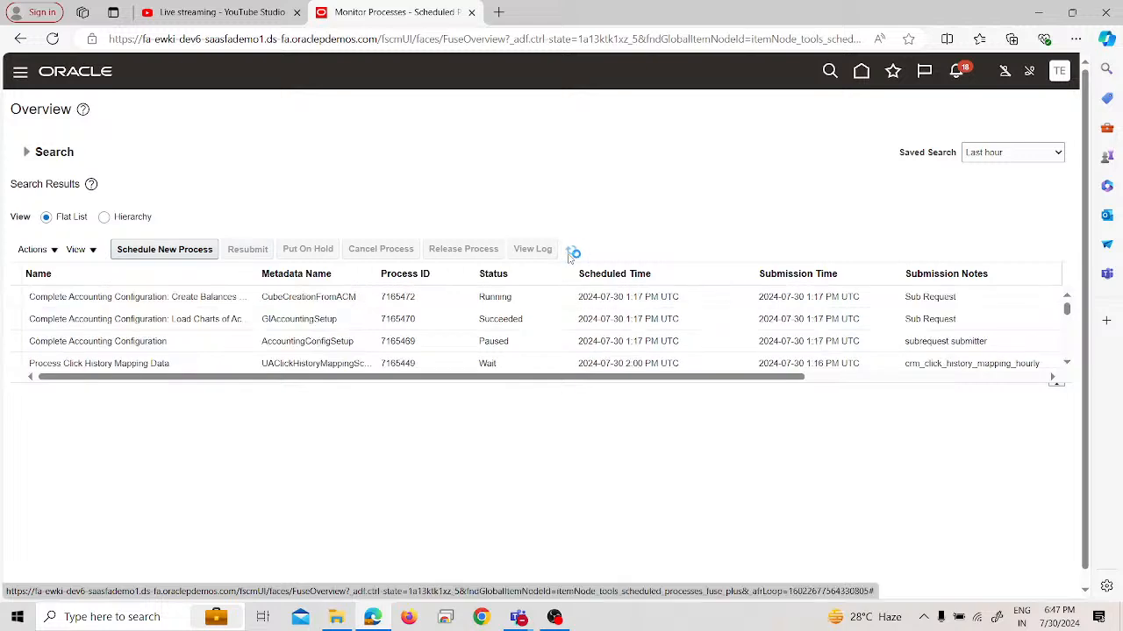
{"action": "scroll", "coordinate": [543, 321], "scroll_direction": "down", "scroll_amount": 2}
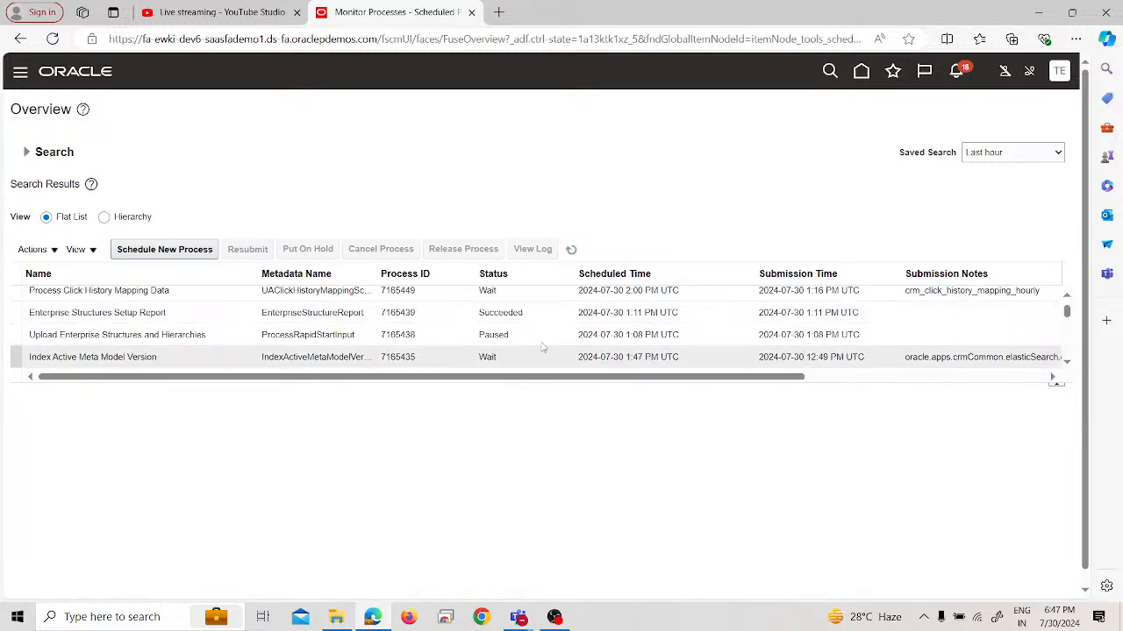
{"action": "left_click", "coordinate": [570, 255]}
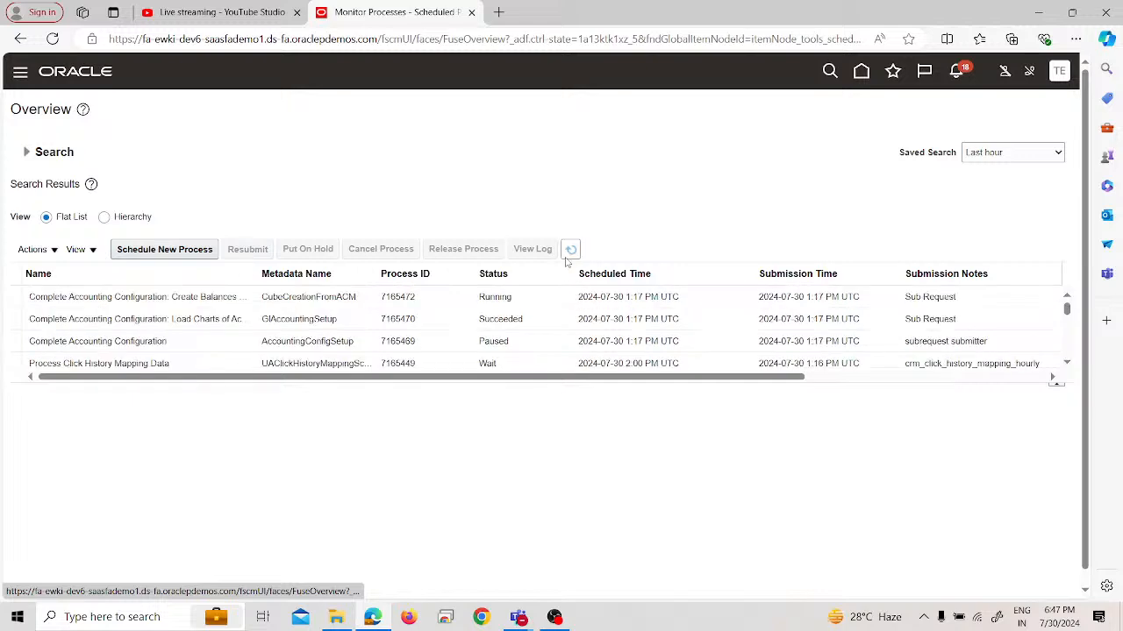
{"action": "scroll", "coordinate": [556, 336], "scroll_direction": "down", "scroll_amount": 2}
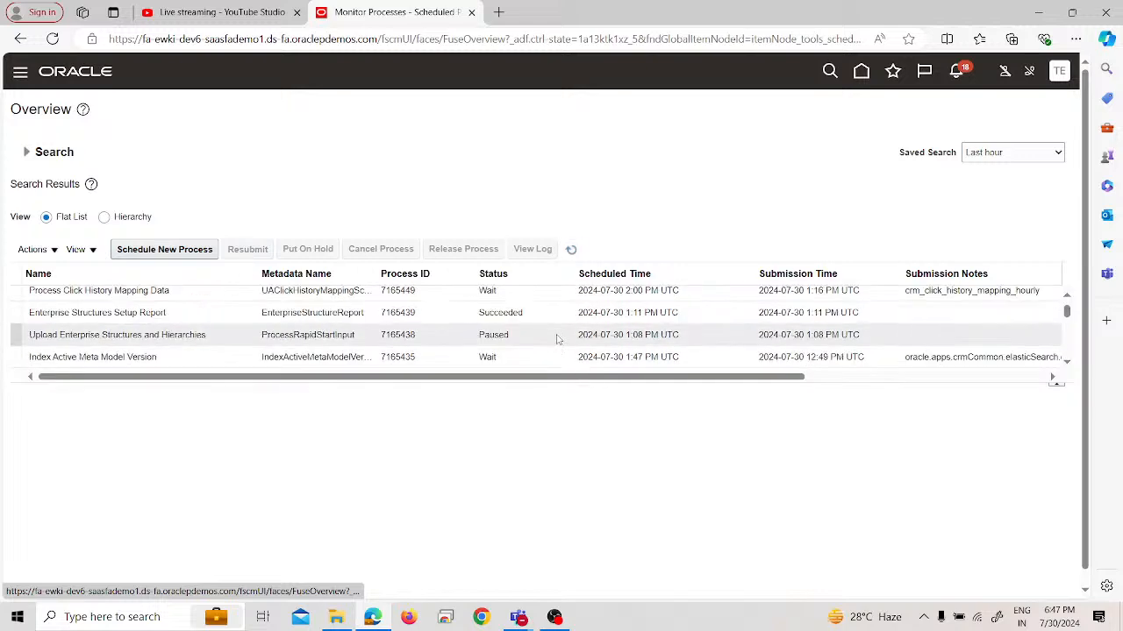
{"action": "left_click", "coordinate": [570, 253]}
{"action": "scroll", "coordinate": [541, 318], "scroll_direction": "down", "scroll_amount": 2}
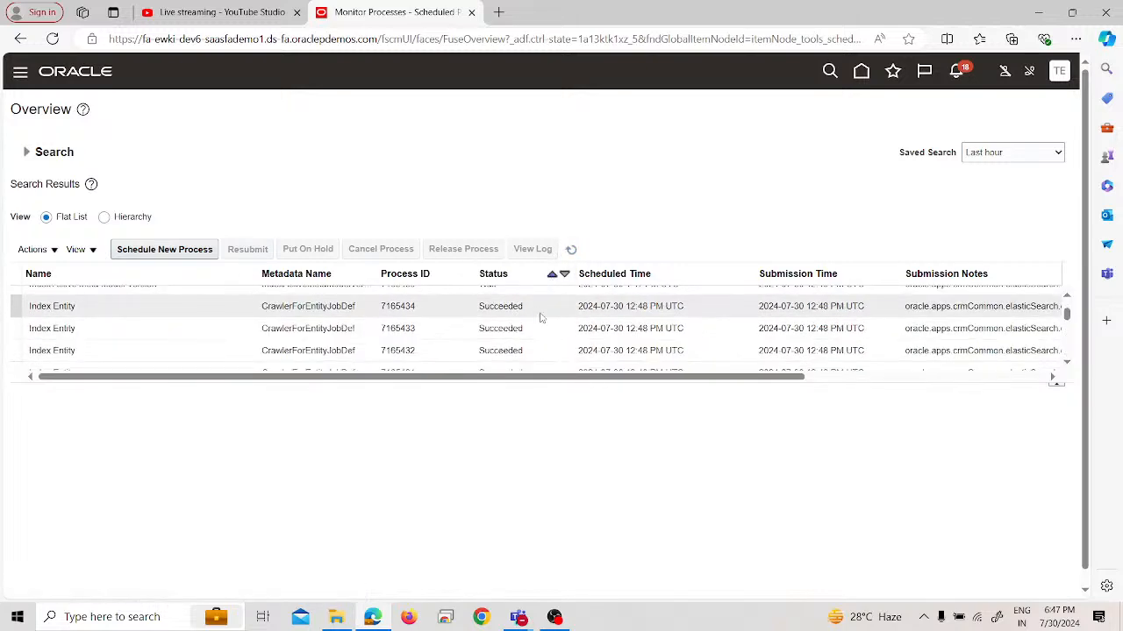
{"action": "left_click", "coordinate": [571, 249]}
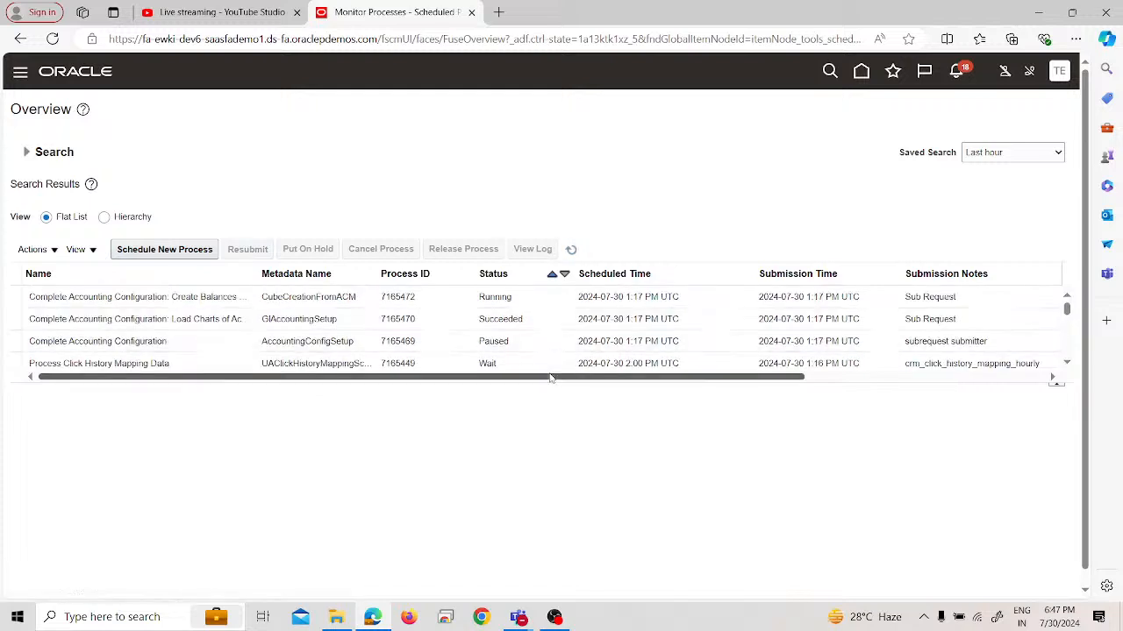
{"action": "scroll", "coordinate": [524, 342], "scroll_direction": "down", "scroll_amount": 2}
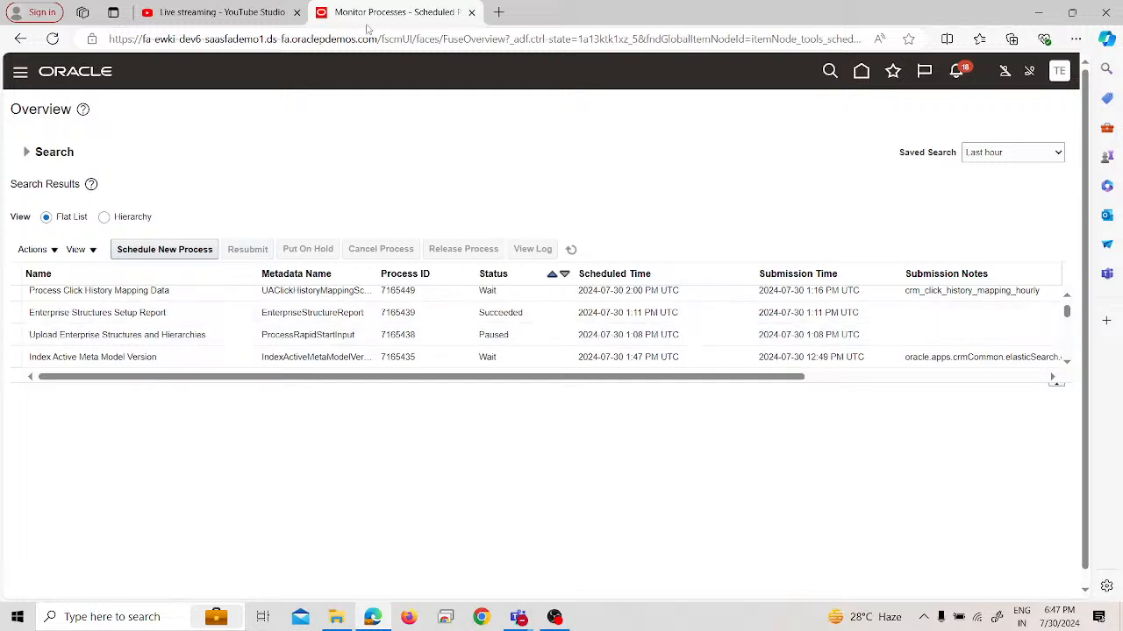
{"action": "left_click", "coordinate": [577, 253]}
Switch to the YouTube Studio live streaming page
{"action": "left_click", "coordinate": [210, 11]}
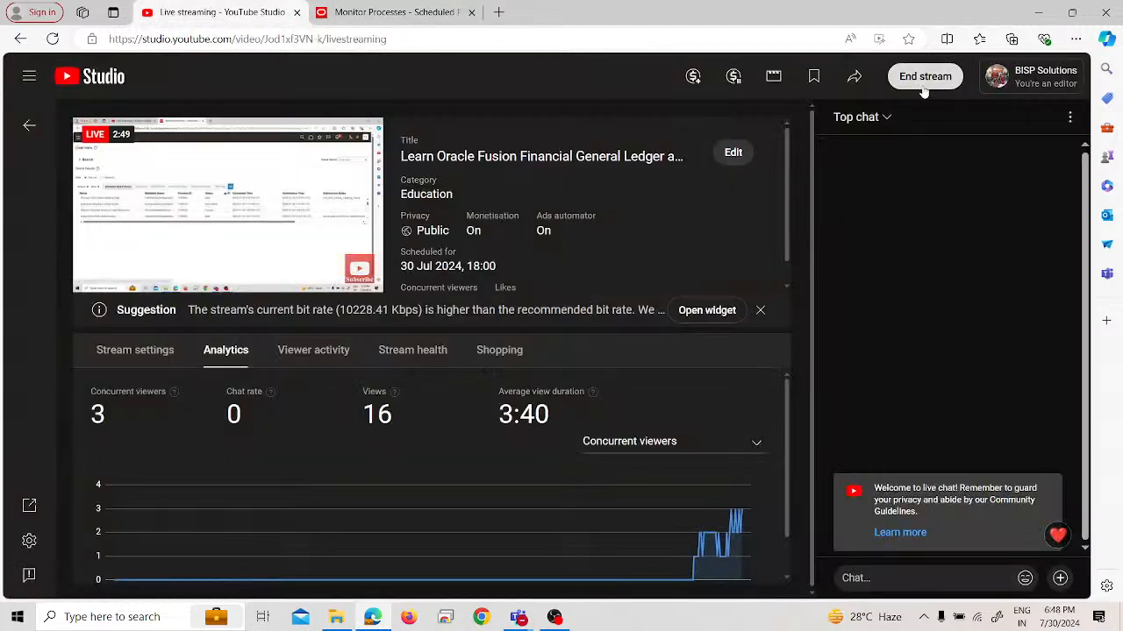